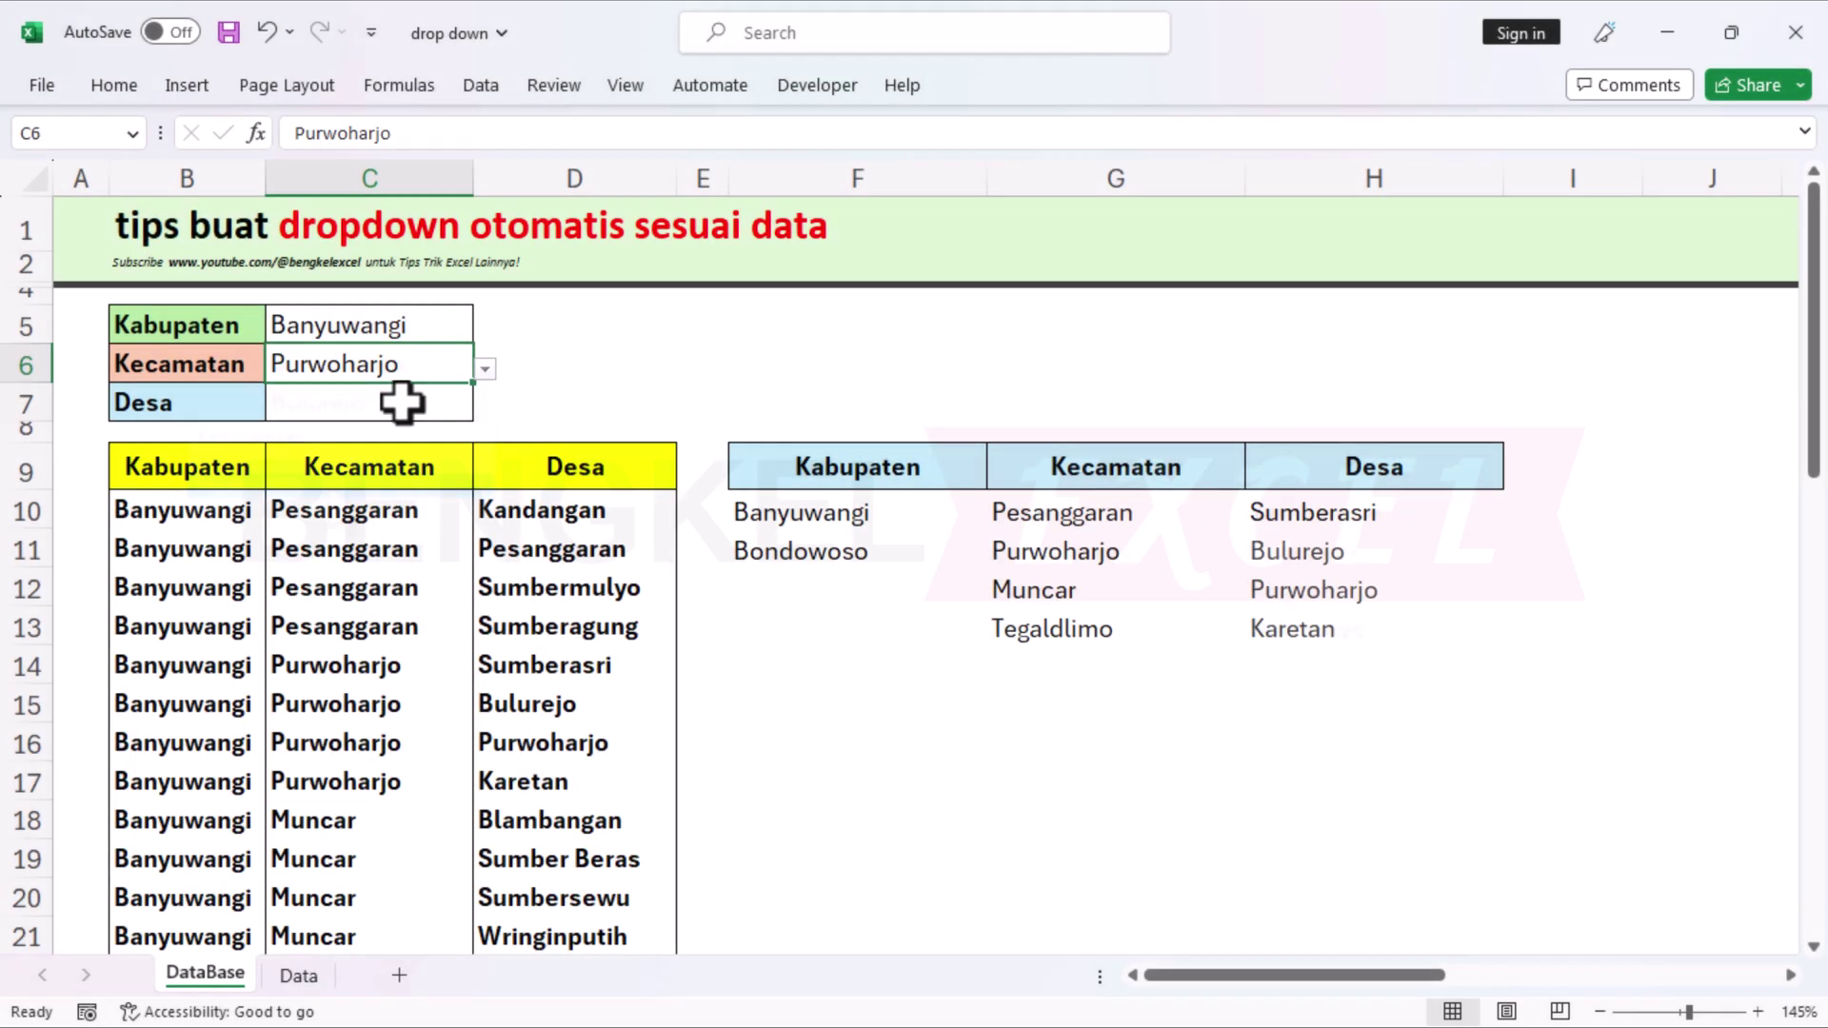
Step: Choose Bulurejo from the Desa dropdown in C7
click(400, 401)
click(485, 408)
click(333, 467)
Step: Switch the dropdown selection to Kabupaten Bondowoso, Kecamatan Bondowoso and Desa Pejaten
click(419, 328)
click(484, 329)
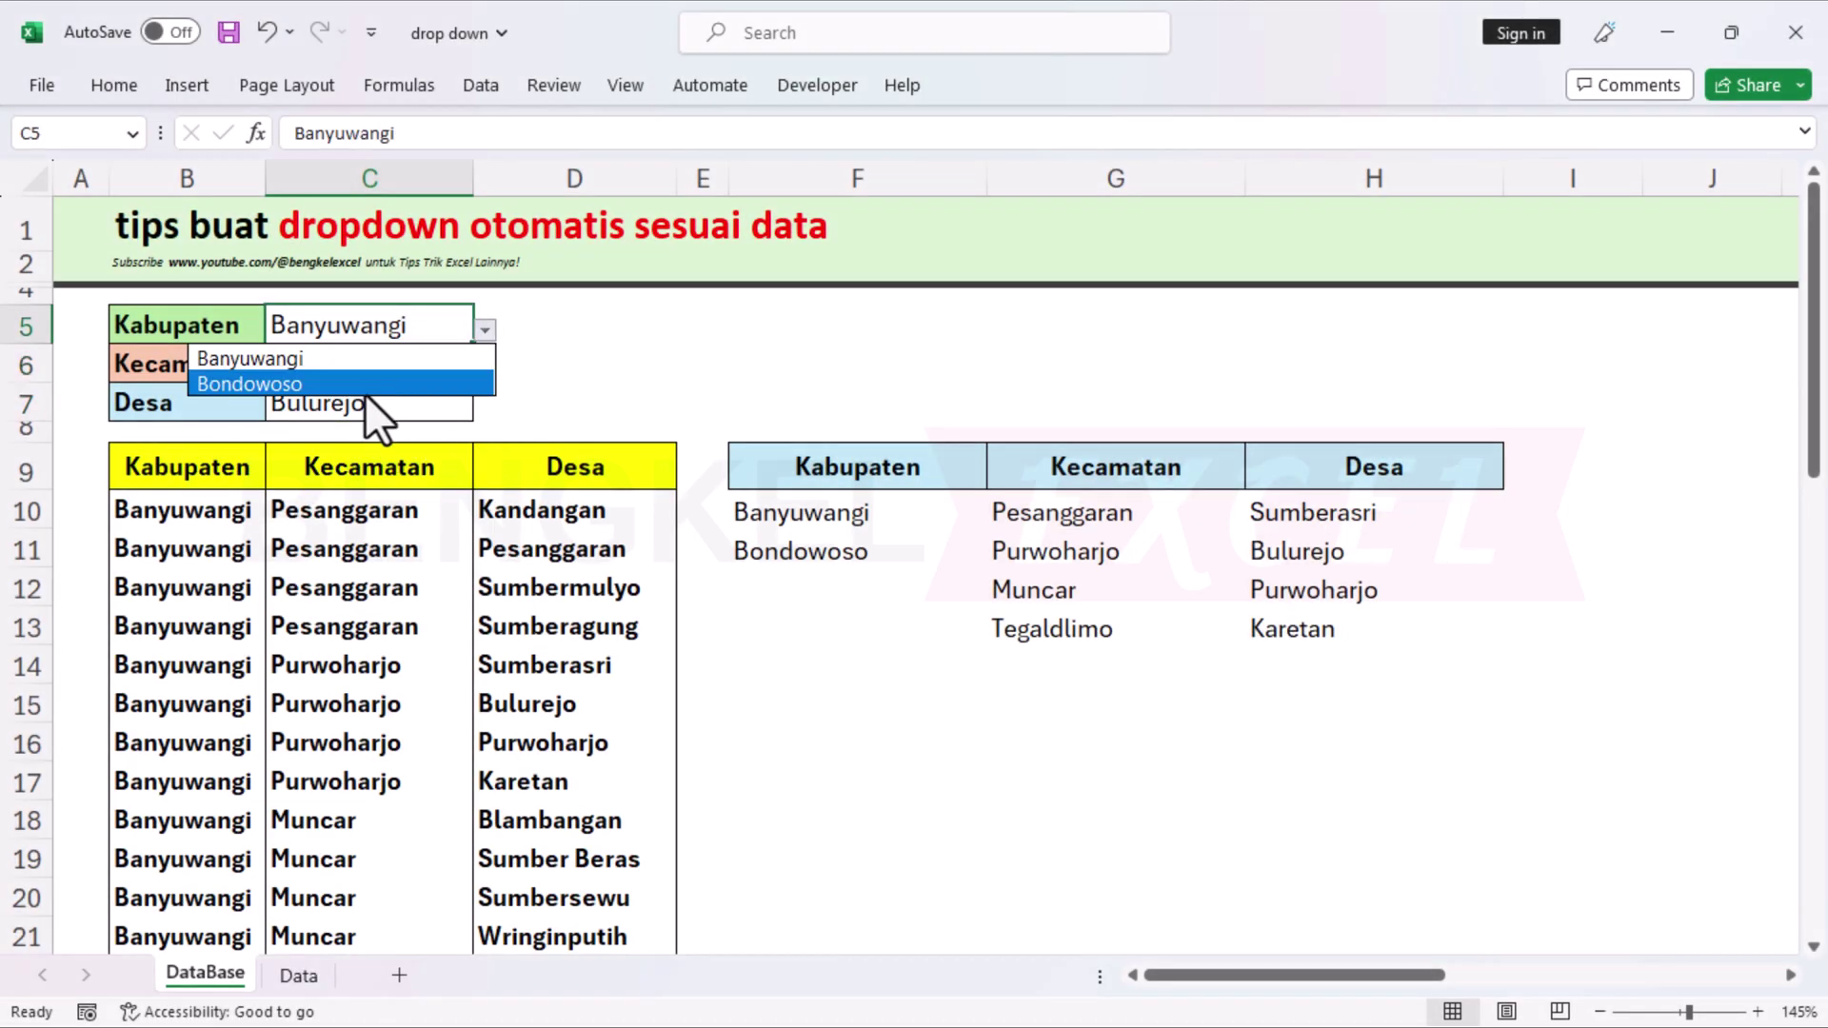
click(388, 386)
click(458, 363)
click(485, 369)
click(395, 416)
click(395, 416)
click(485, 408)
click(277, 486)
Step: Switch the dropdown selection to Kabupaten Banyuwangi, Kecamatan Muncar and Desa Wringinputih
click(441, 327)
click(484, 328)
click(372, 360)
click(467, 367)
click(485, 368)
click(333, 424)
click(400, 407)
click(485, 407)
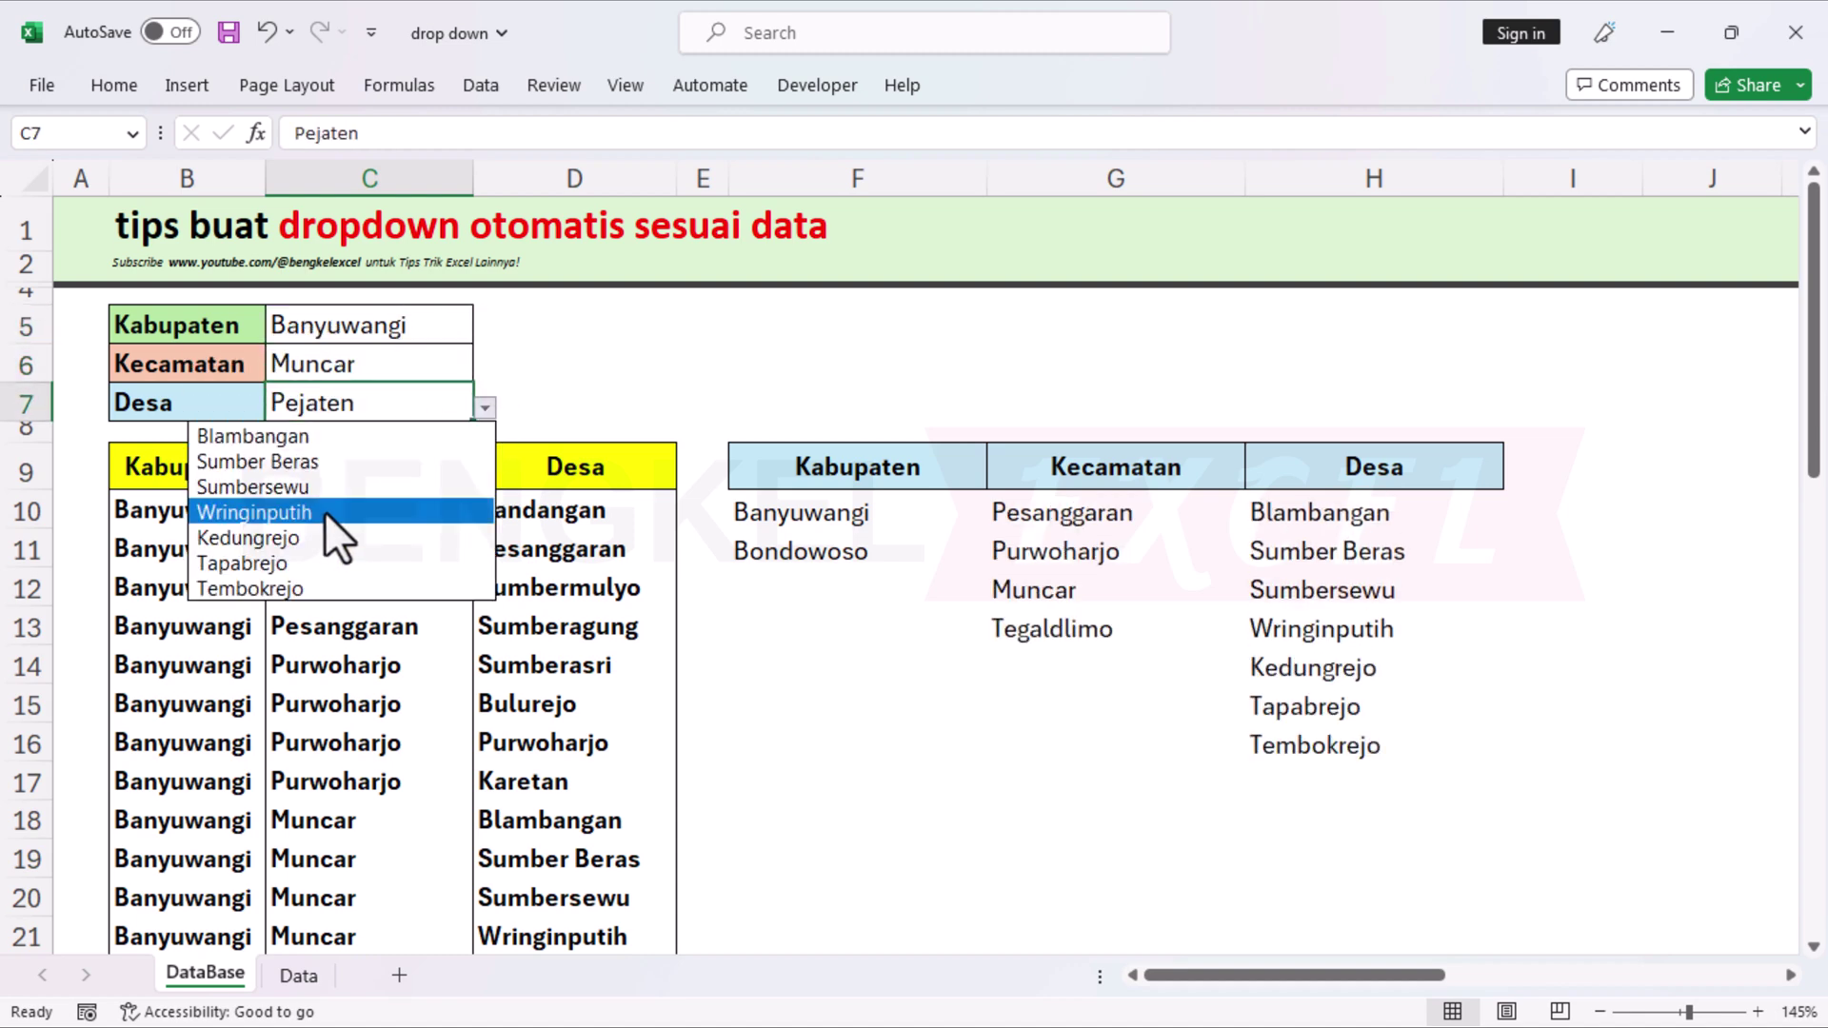
click(334, 505)
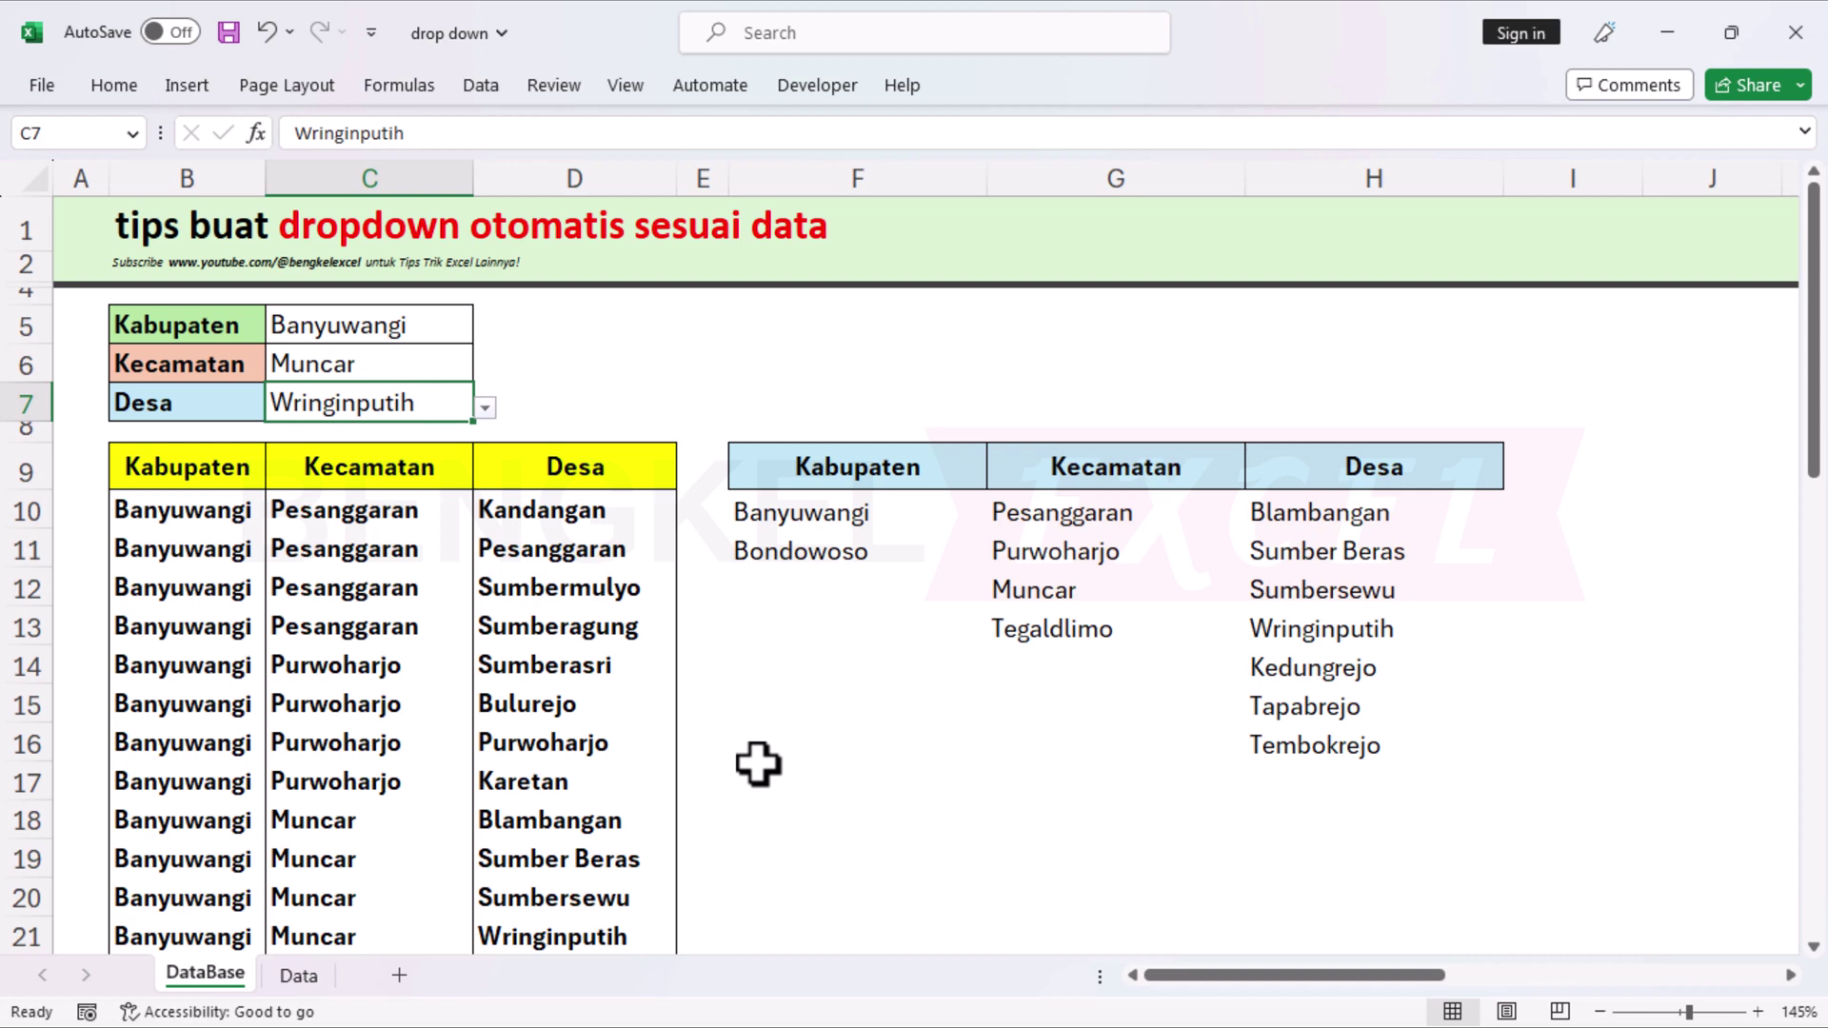
Step: Examine the blue-headed helper columns in F:H and the repeated Kabupaten entries in the source table
click(1038, 506)
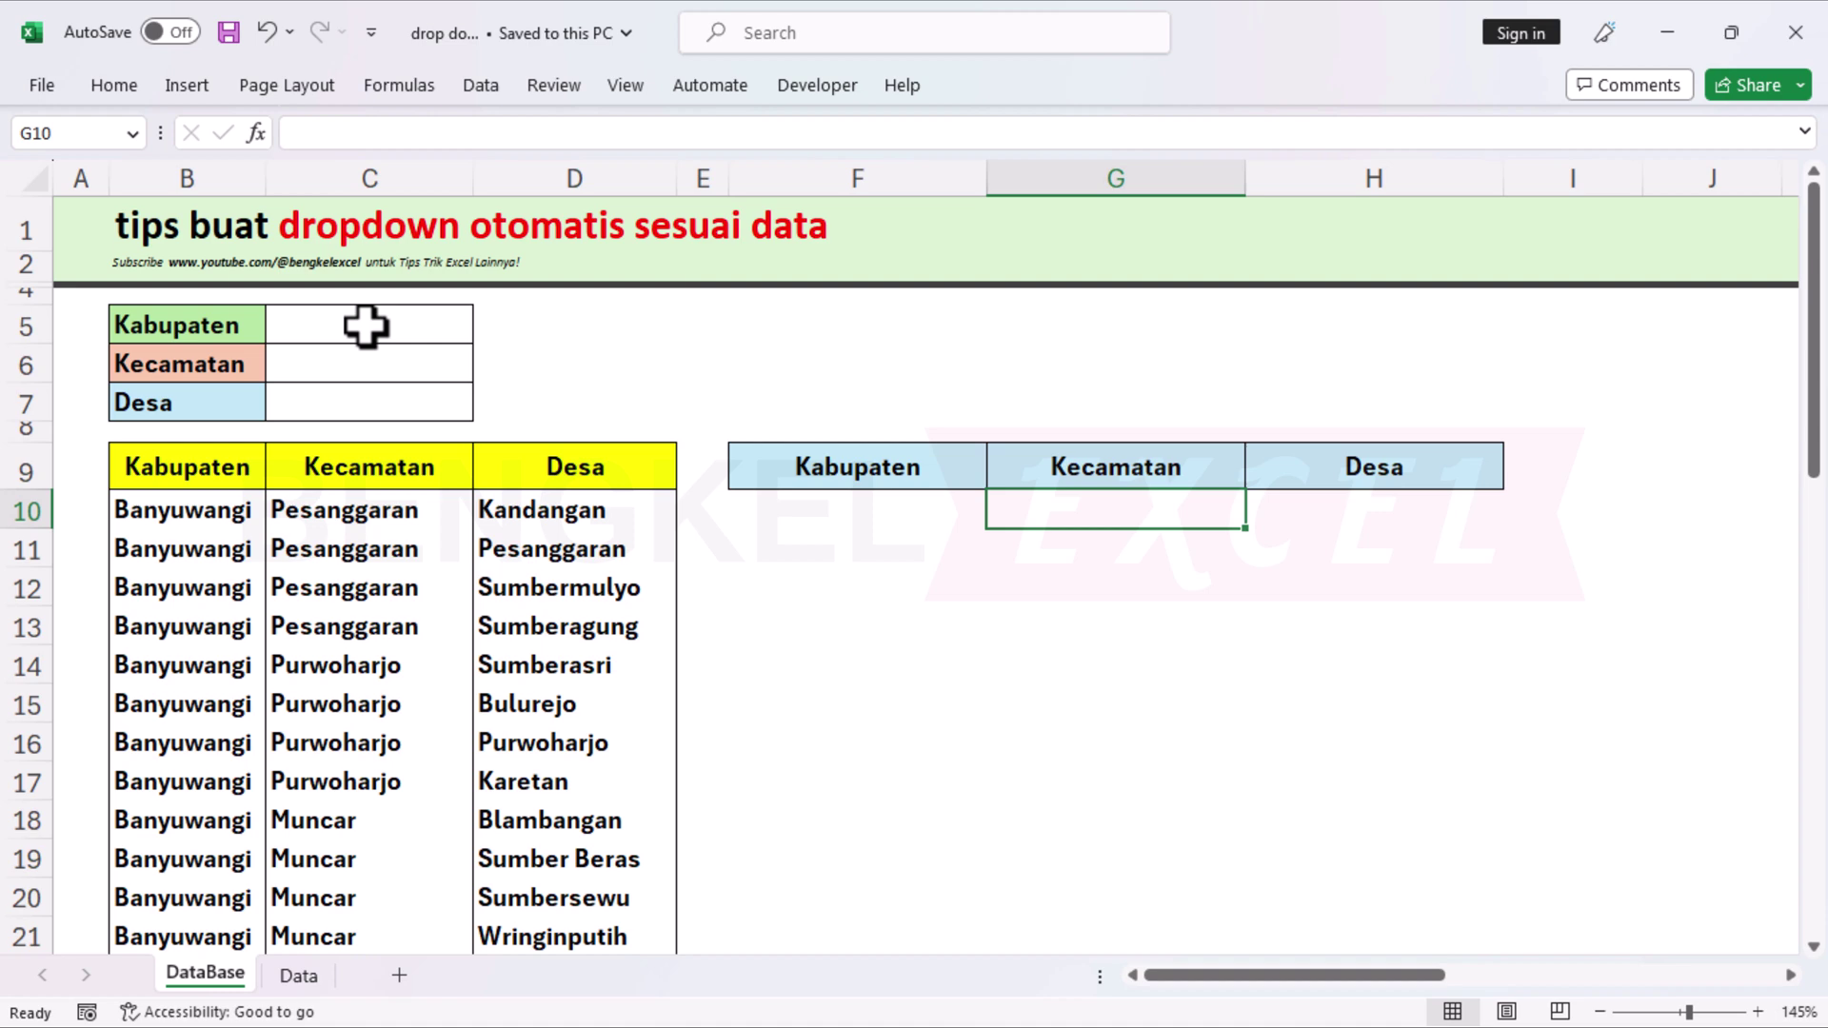
click(861, 511)
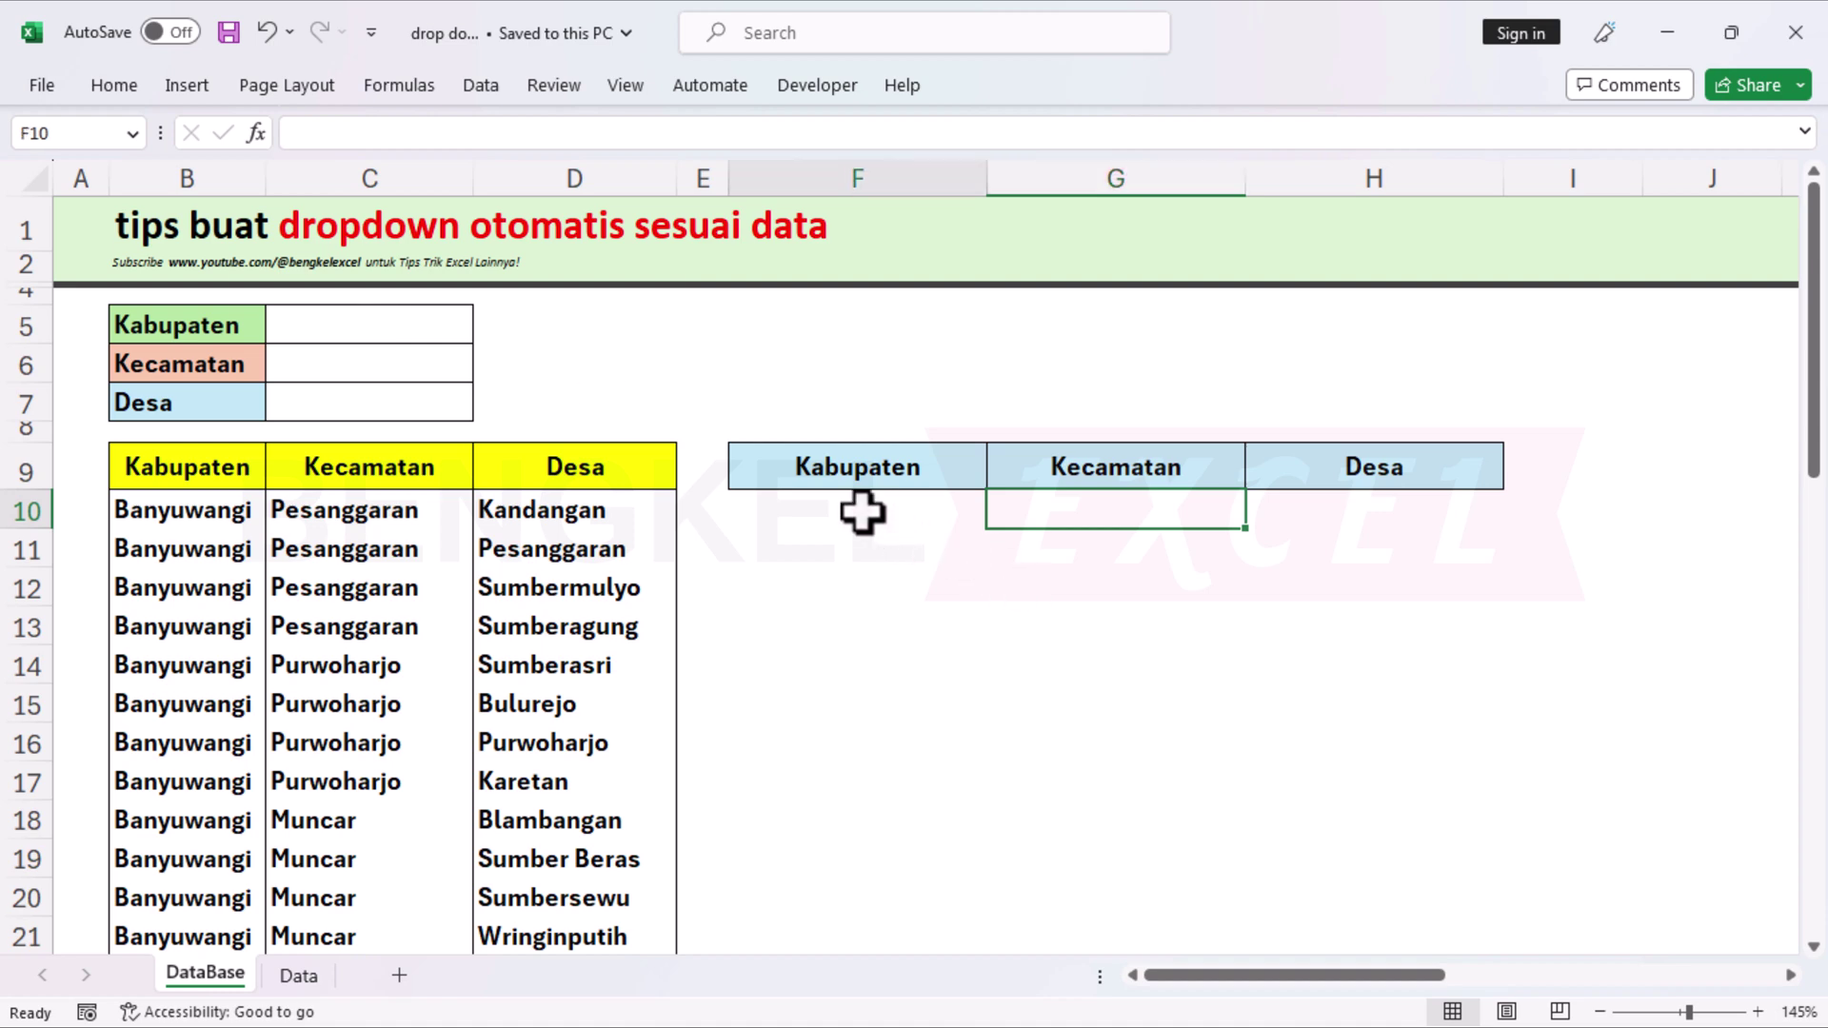
click(1057, 508)
click(1523, 502)
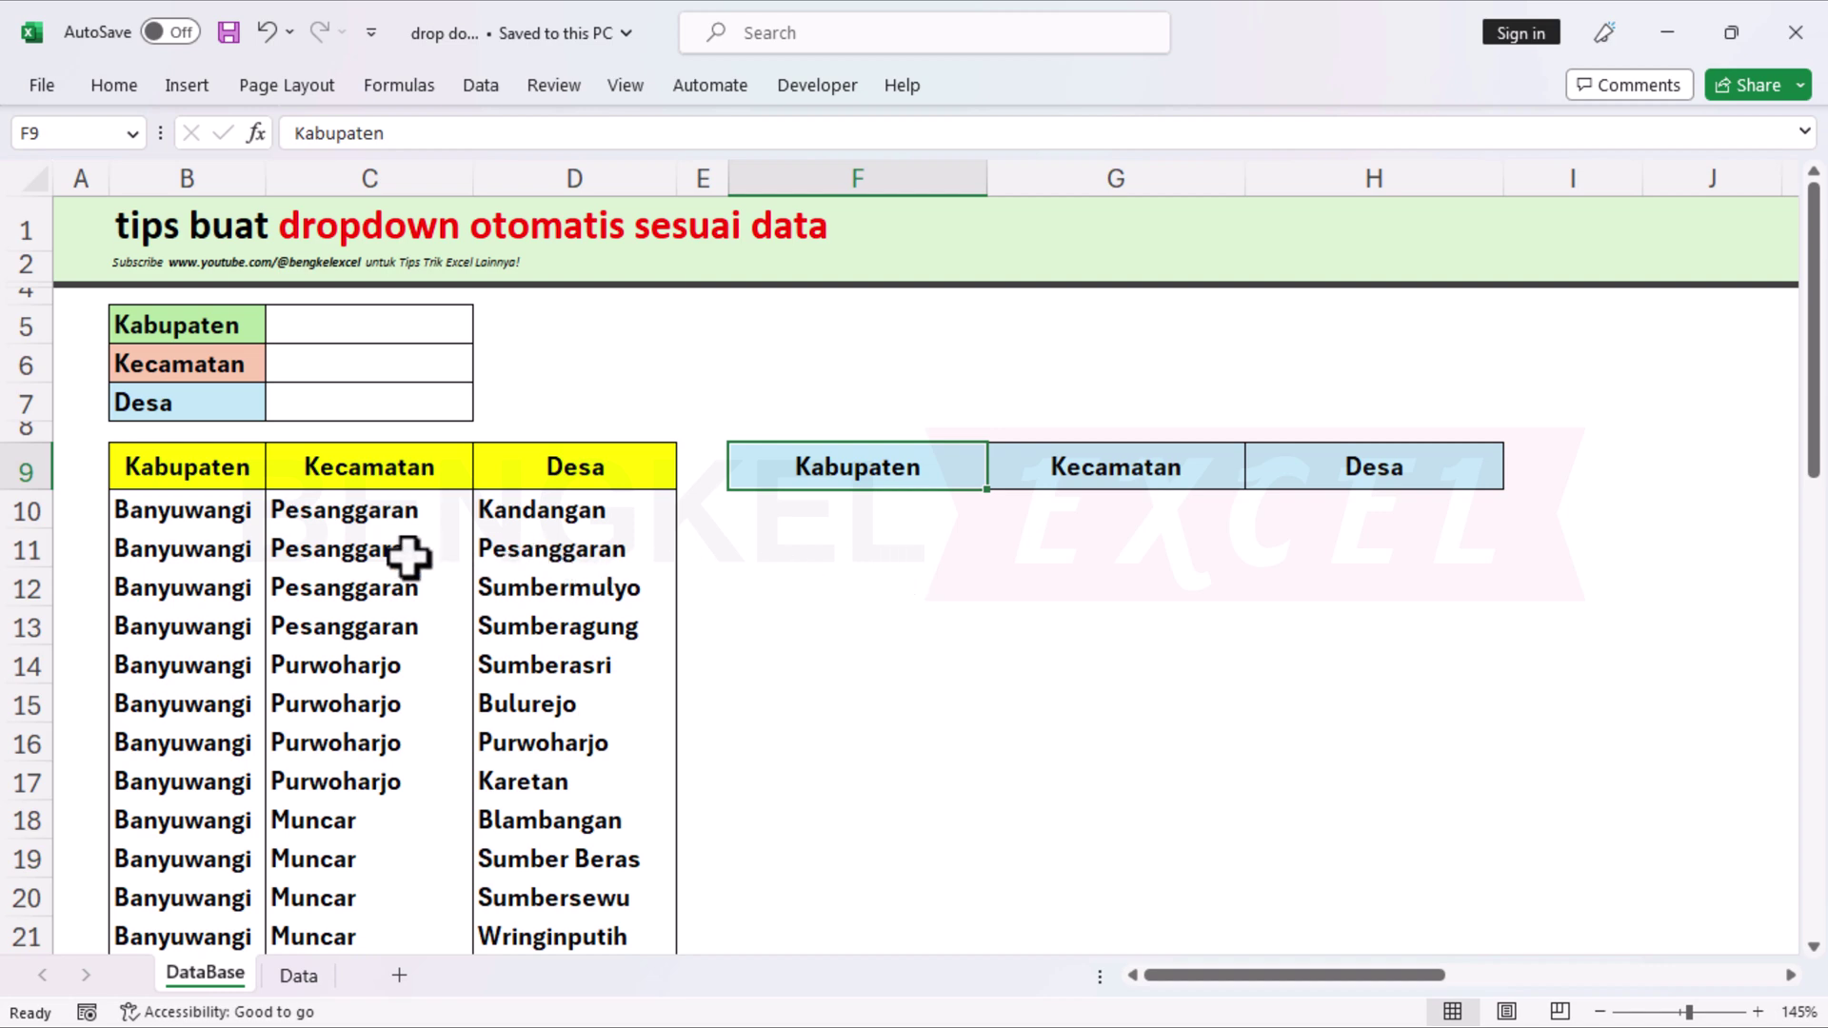
click(160, 501)
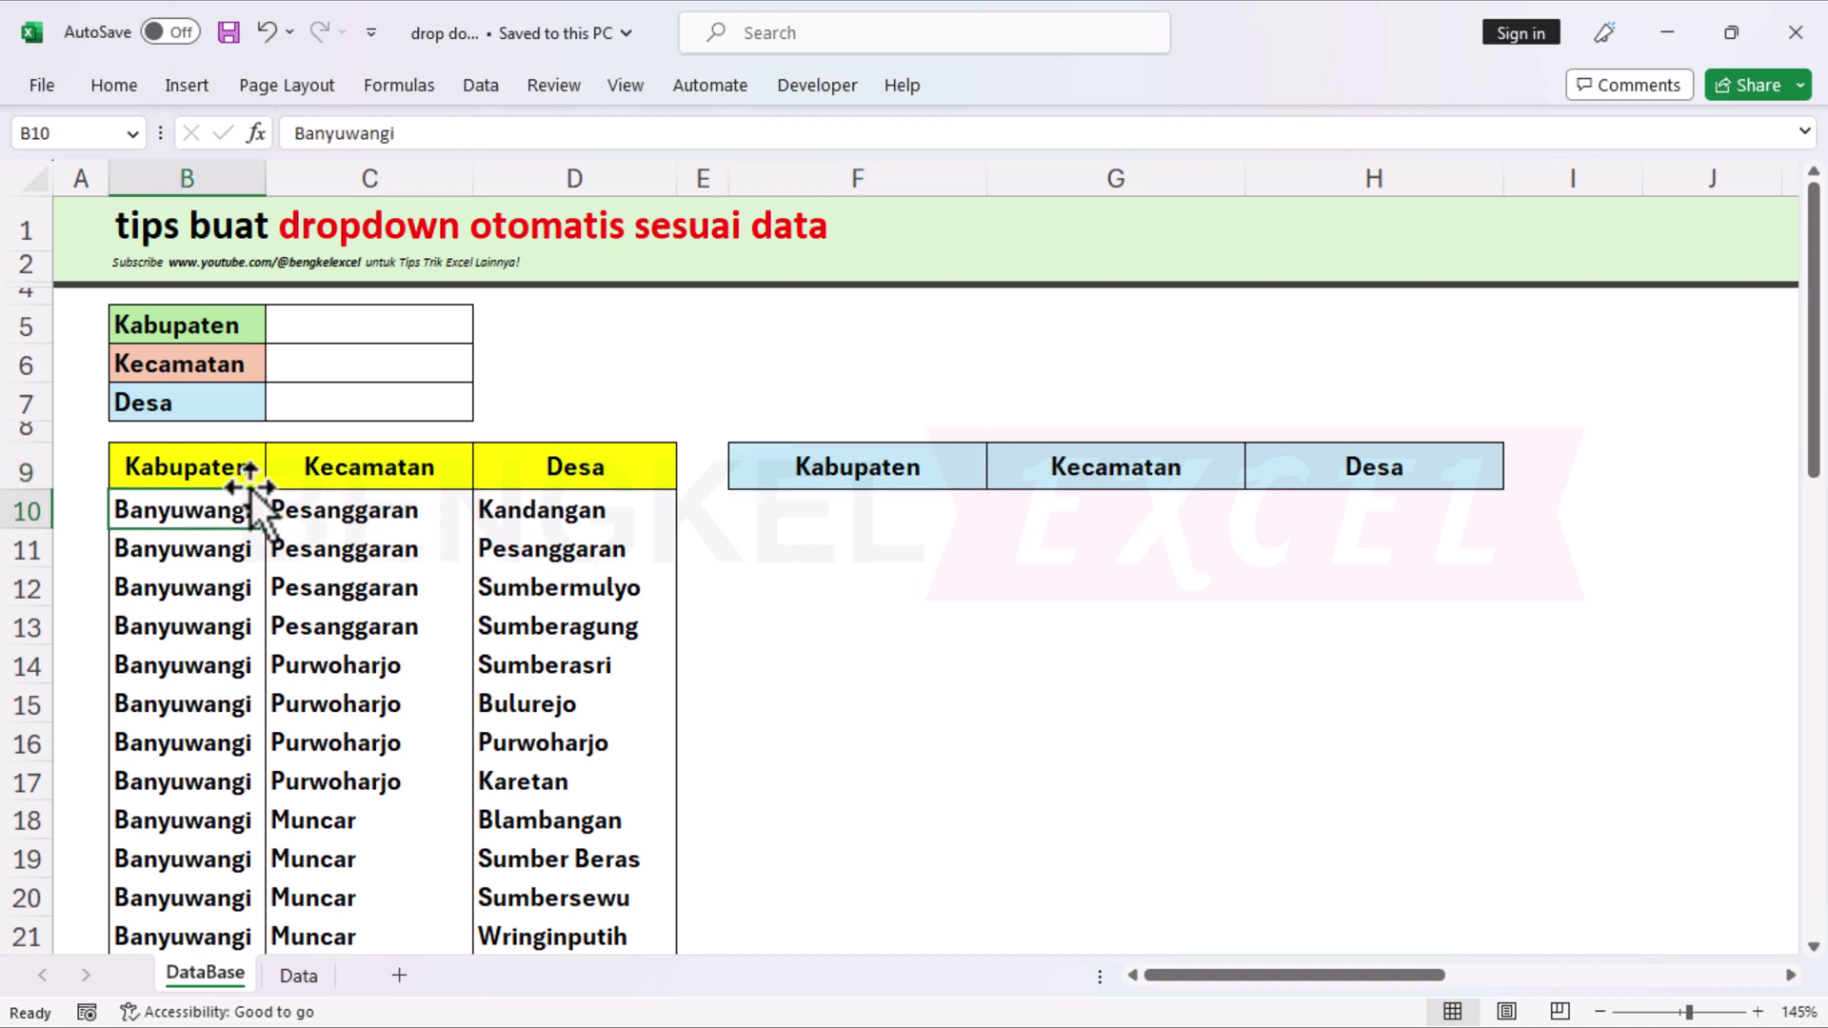
click(197, 533)
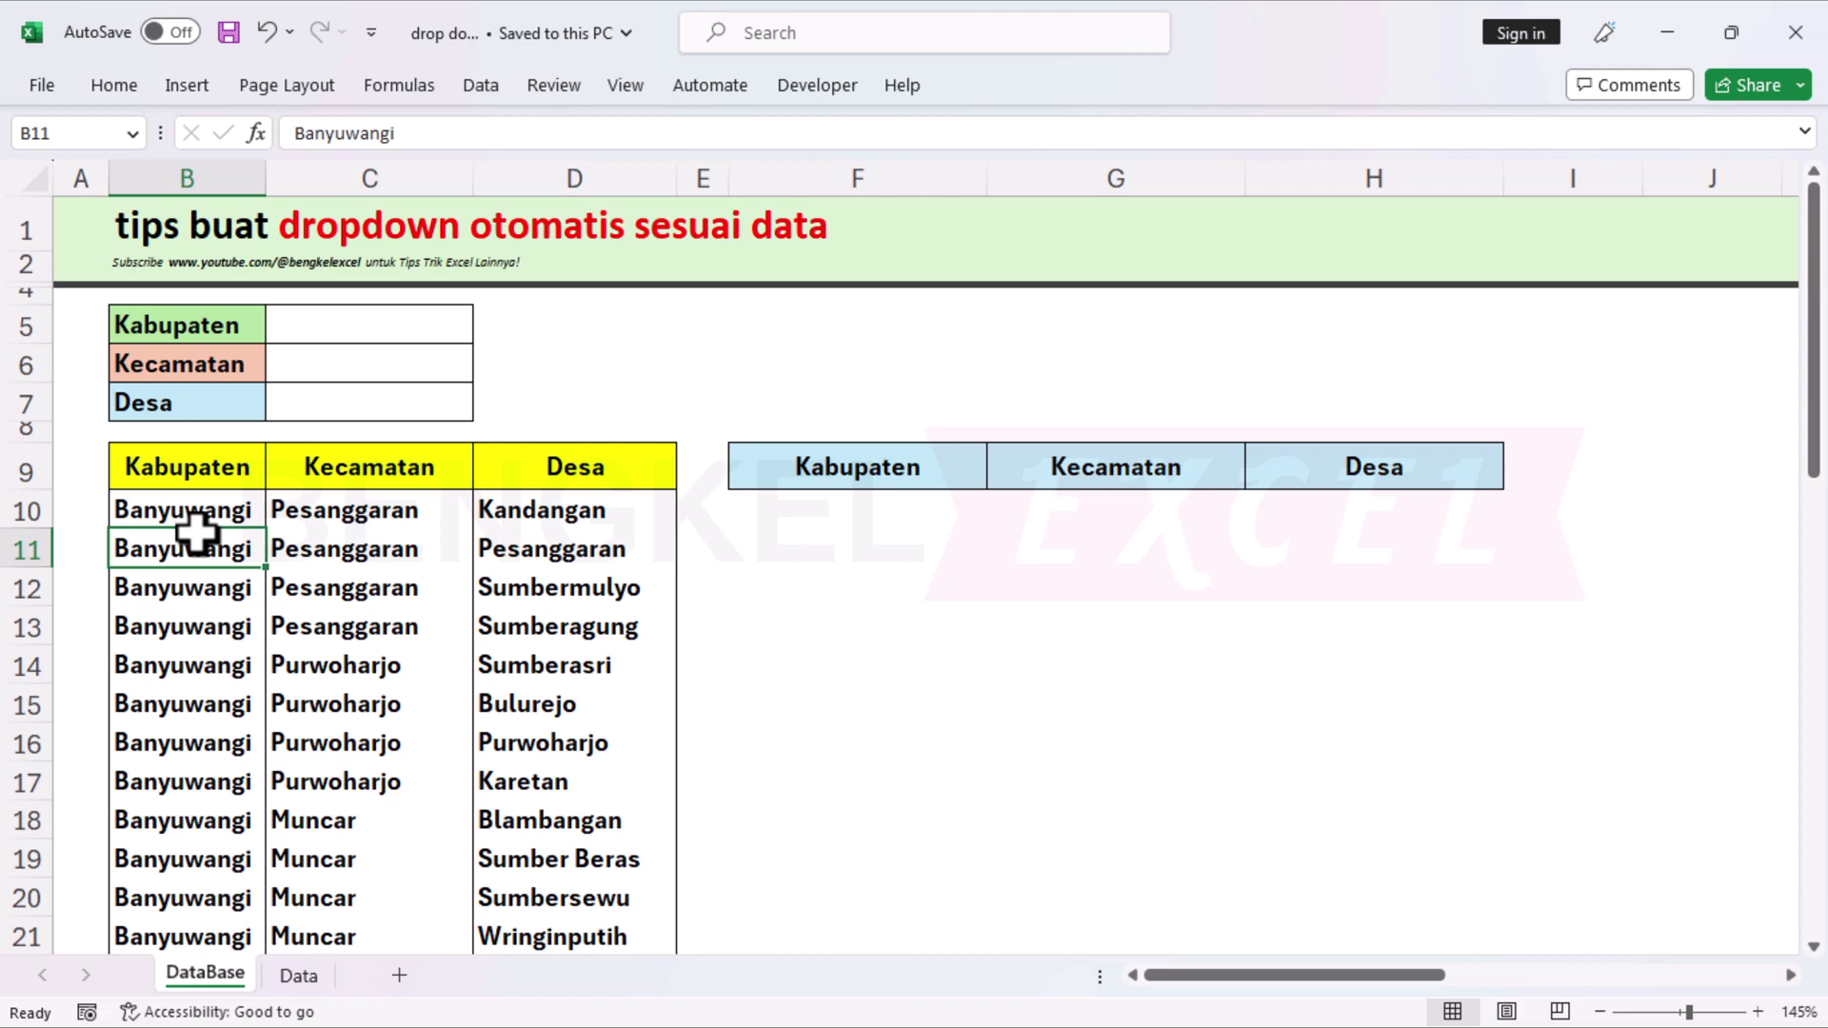
scroll(197, 534, down, 11)
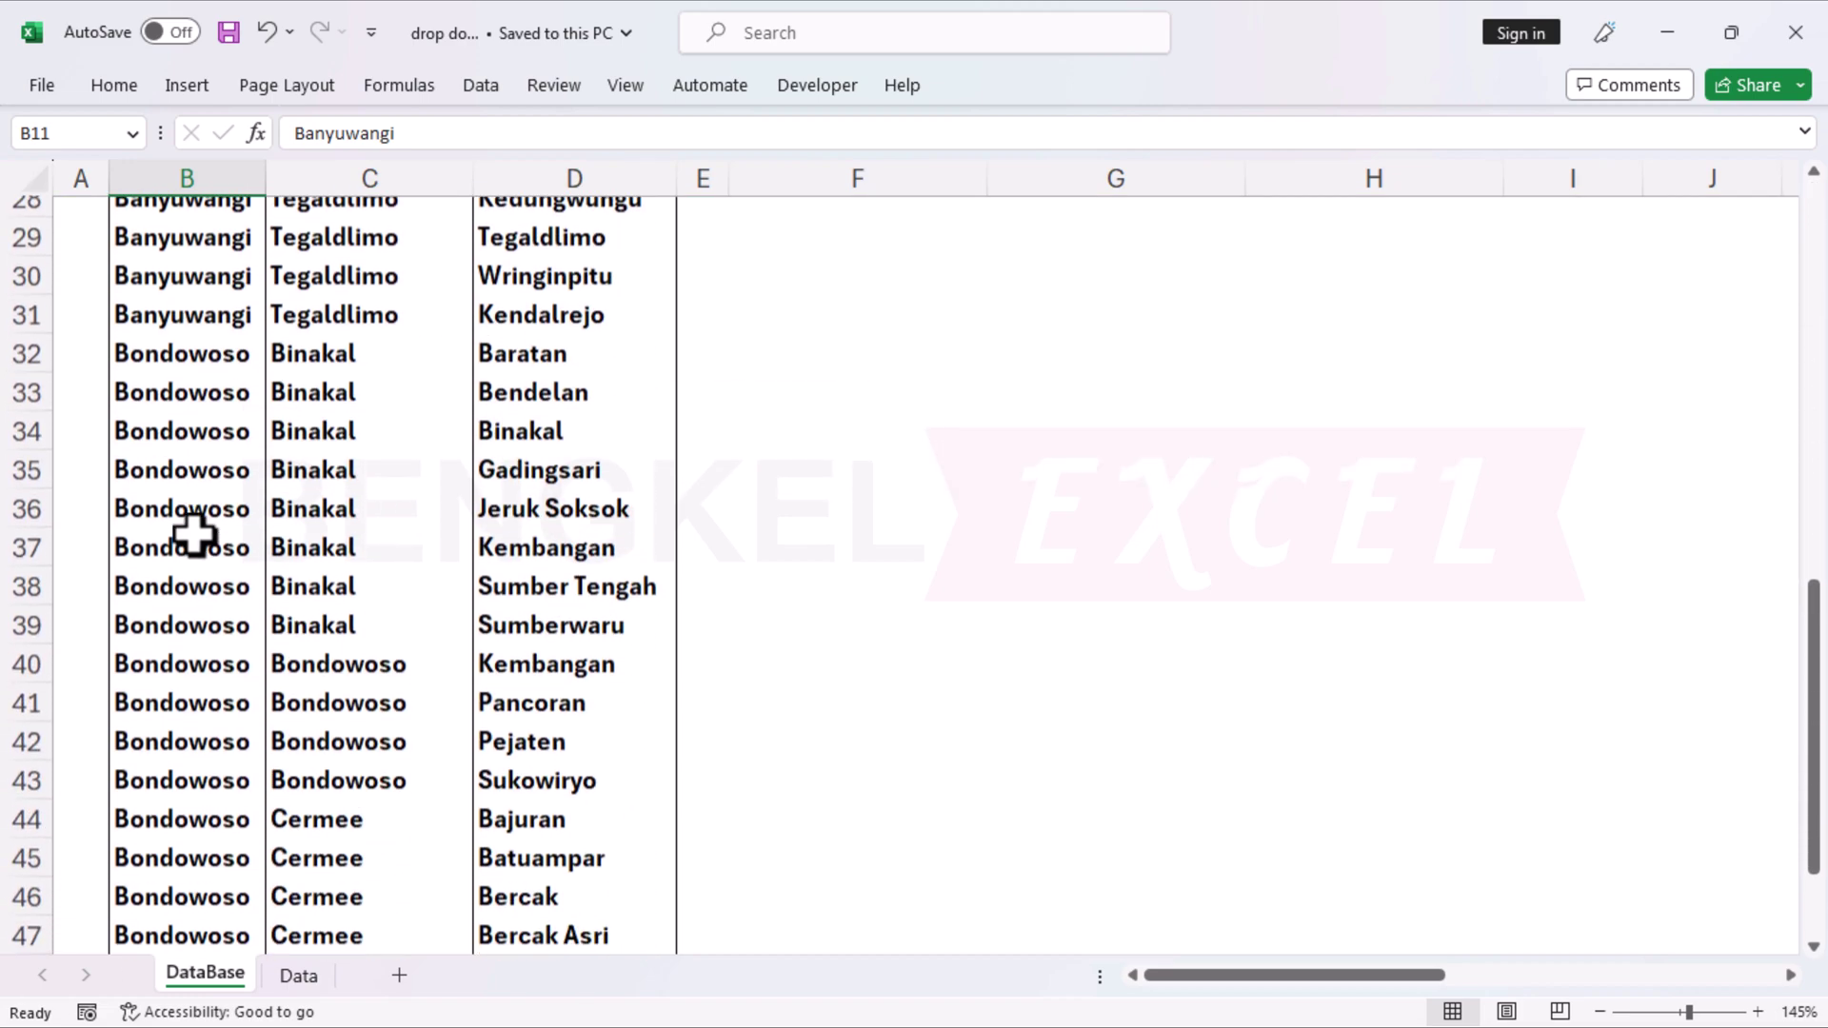
scroll(188, 536, up, 11)
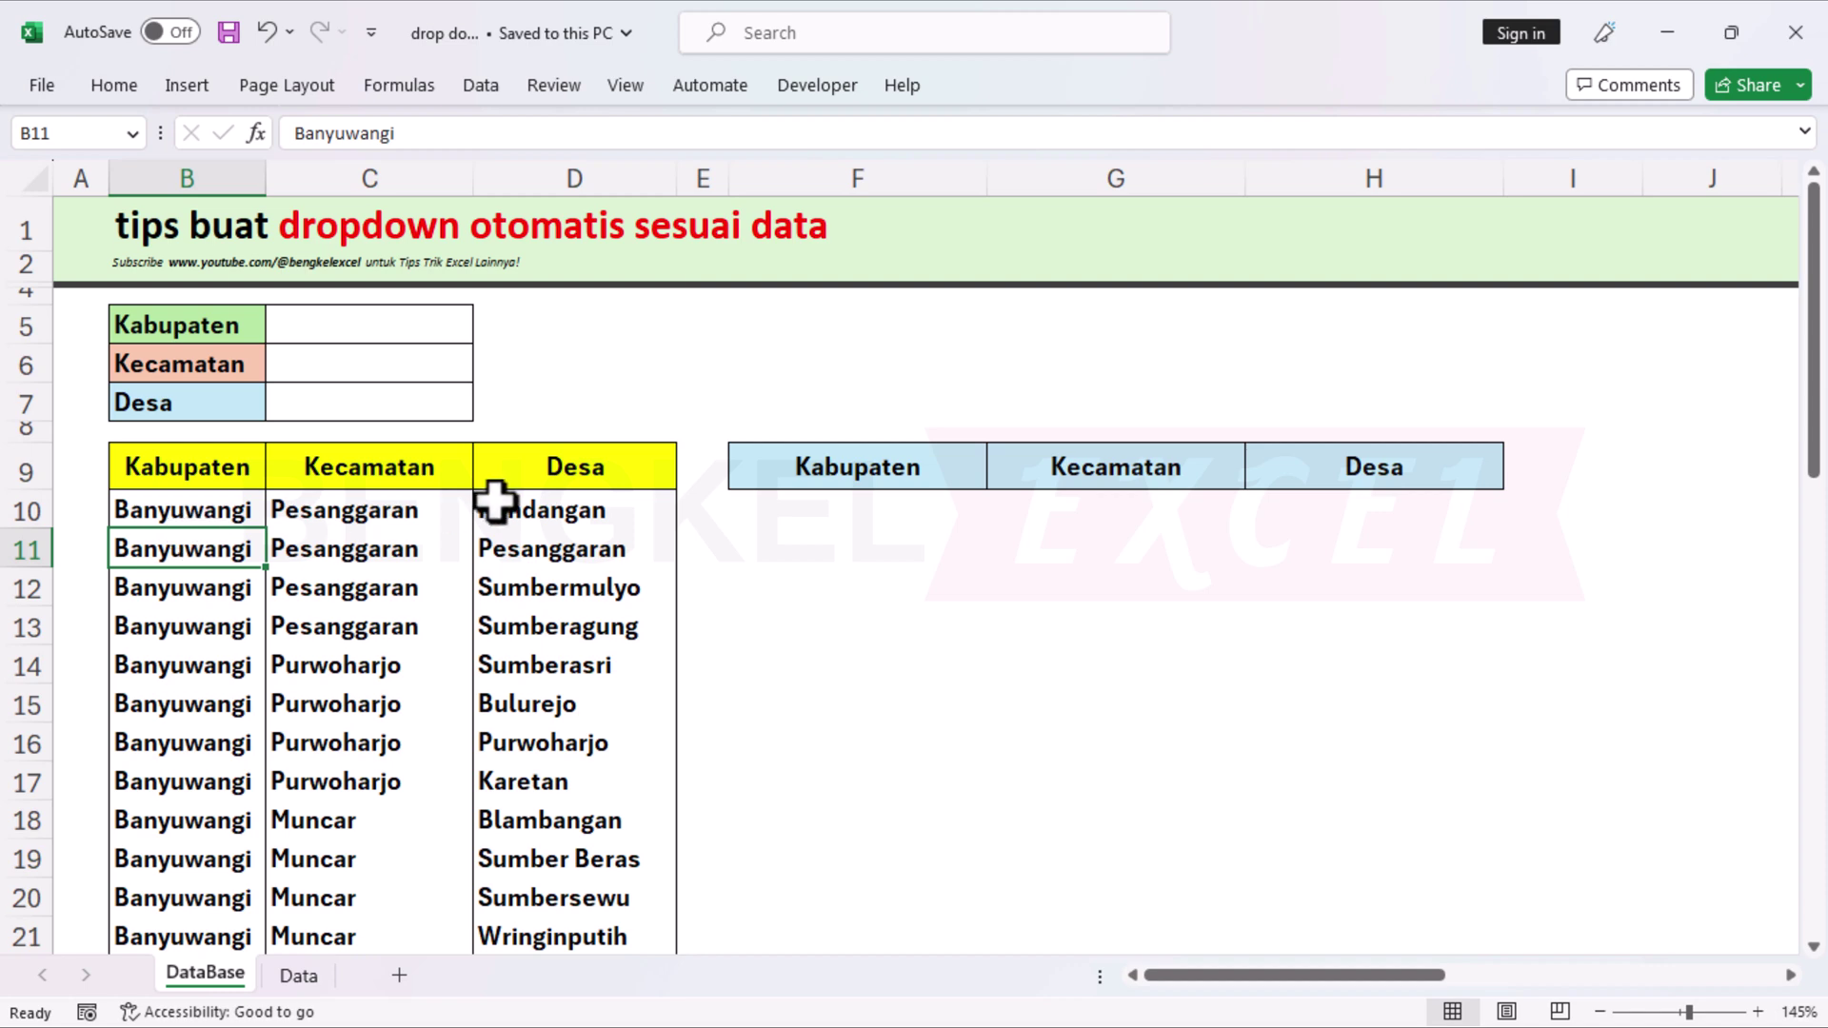
Step: List the distinct Kabupaten names in the helper column by entering =UNIQUE(B10:B51) in F10
click(779, 519)
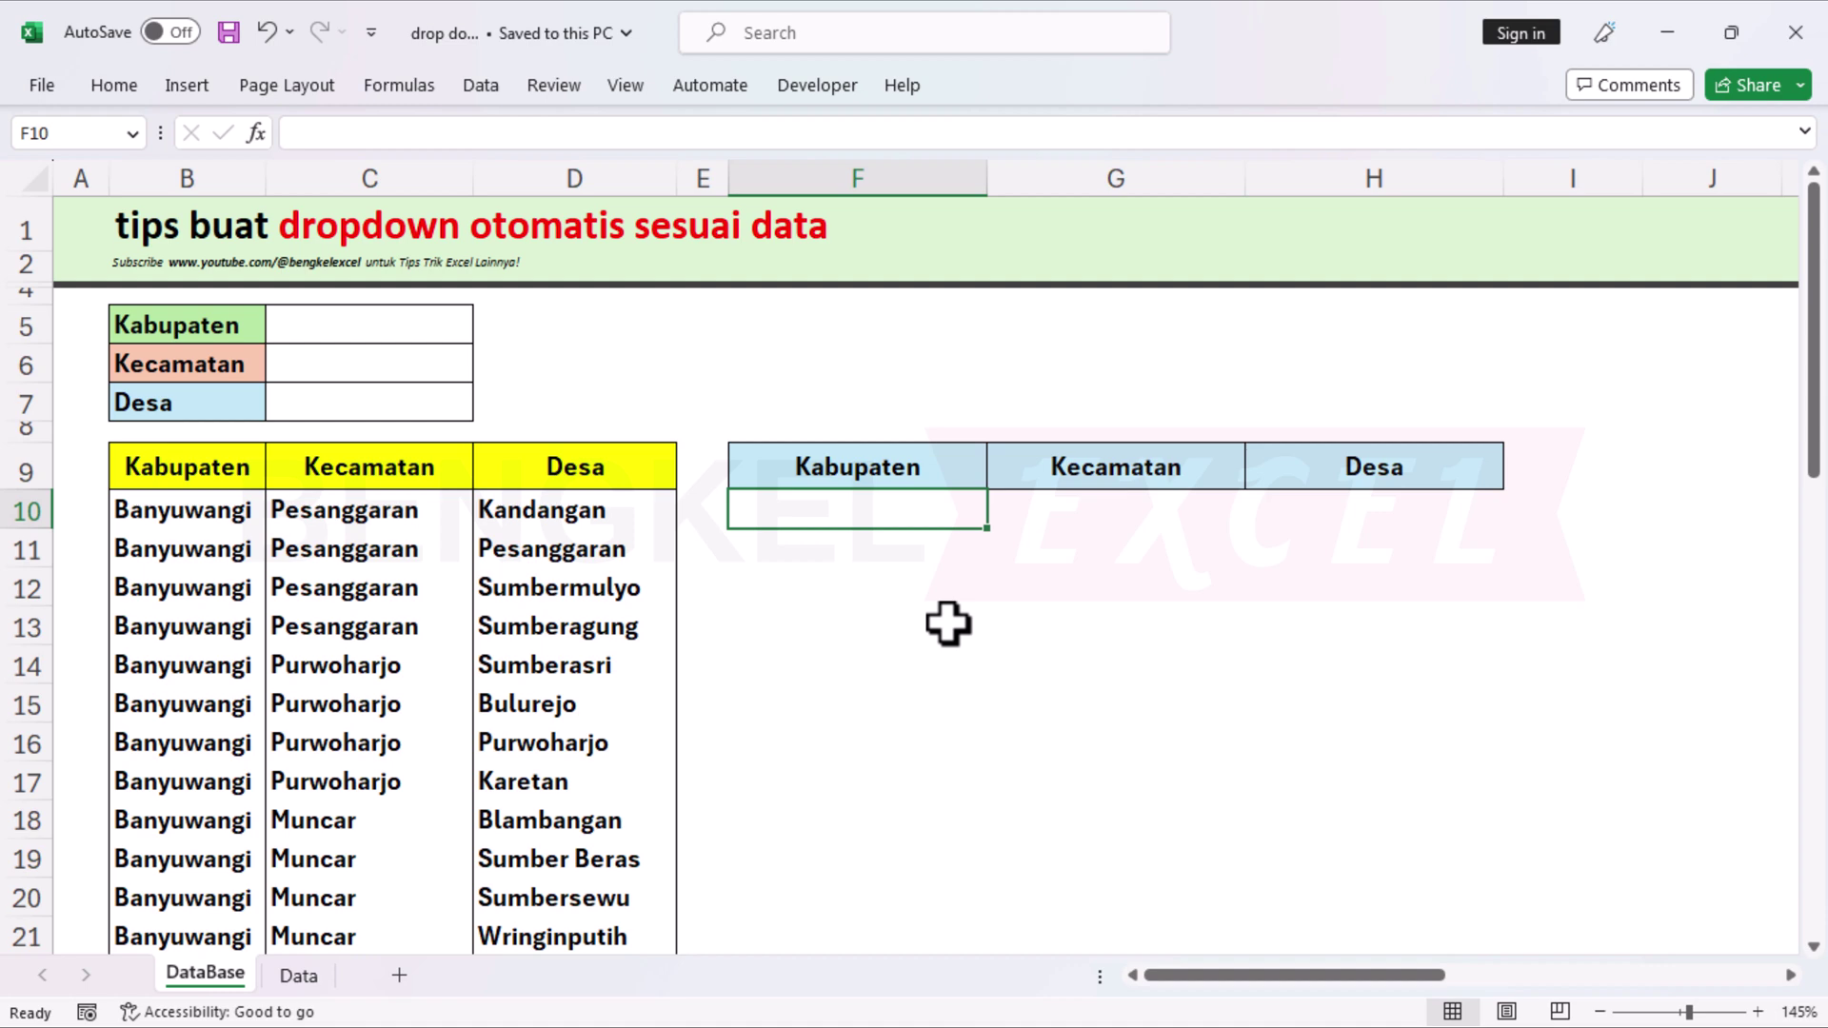
text(=UNI)
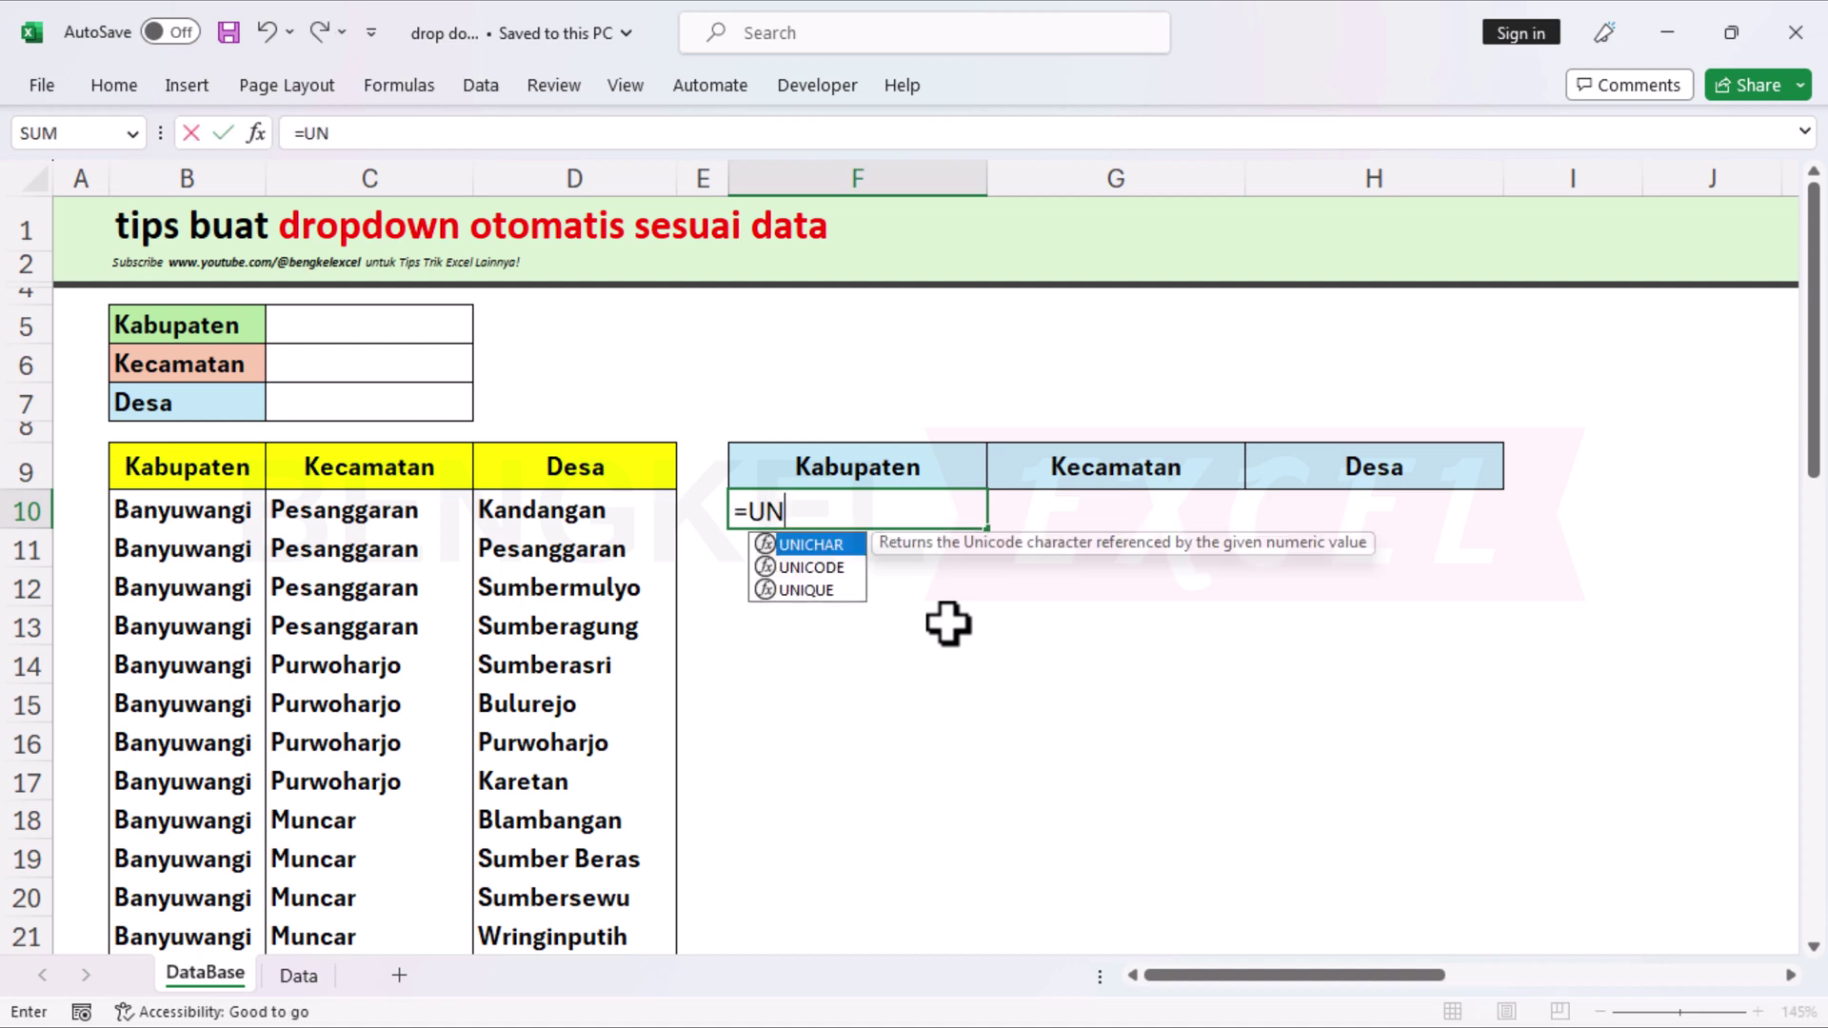
key(Down)
key(Down)
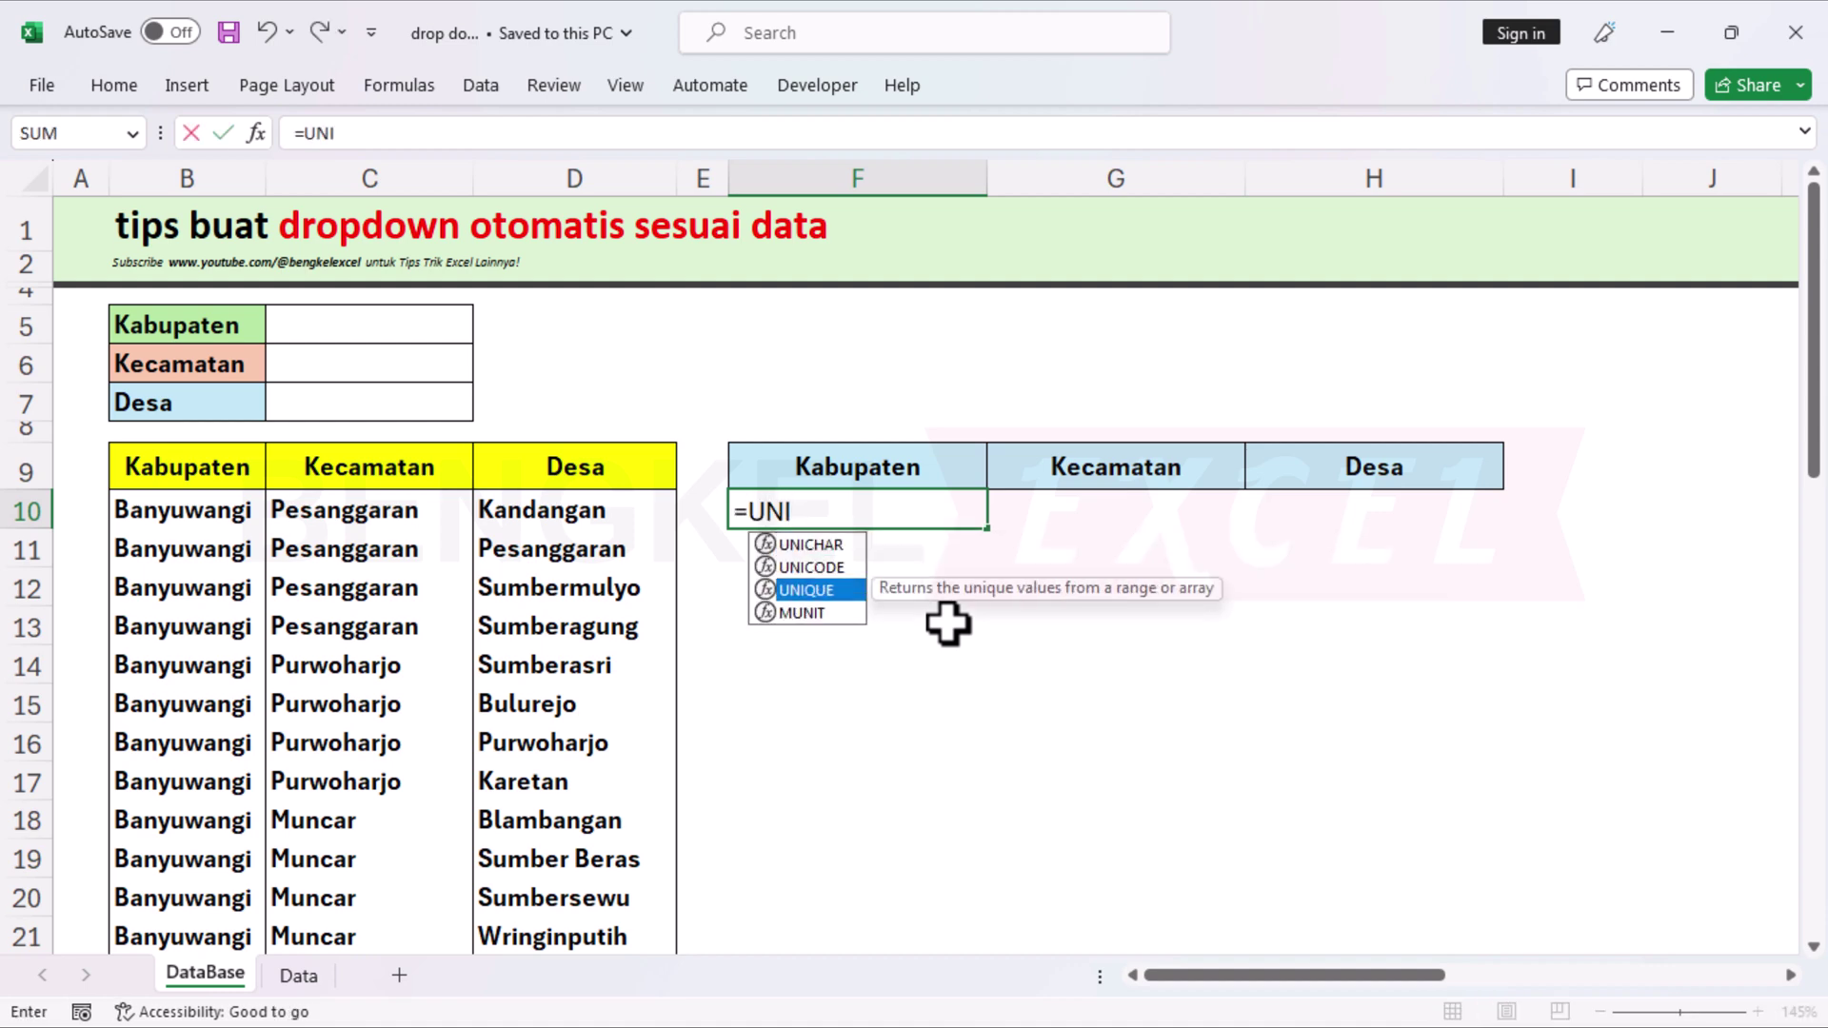
key(Tab)
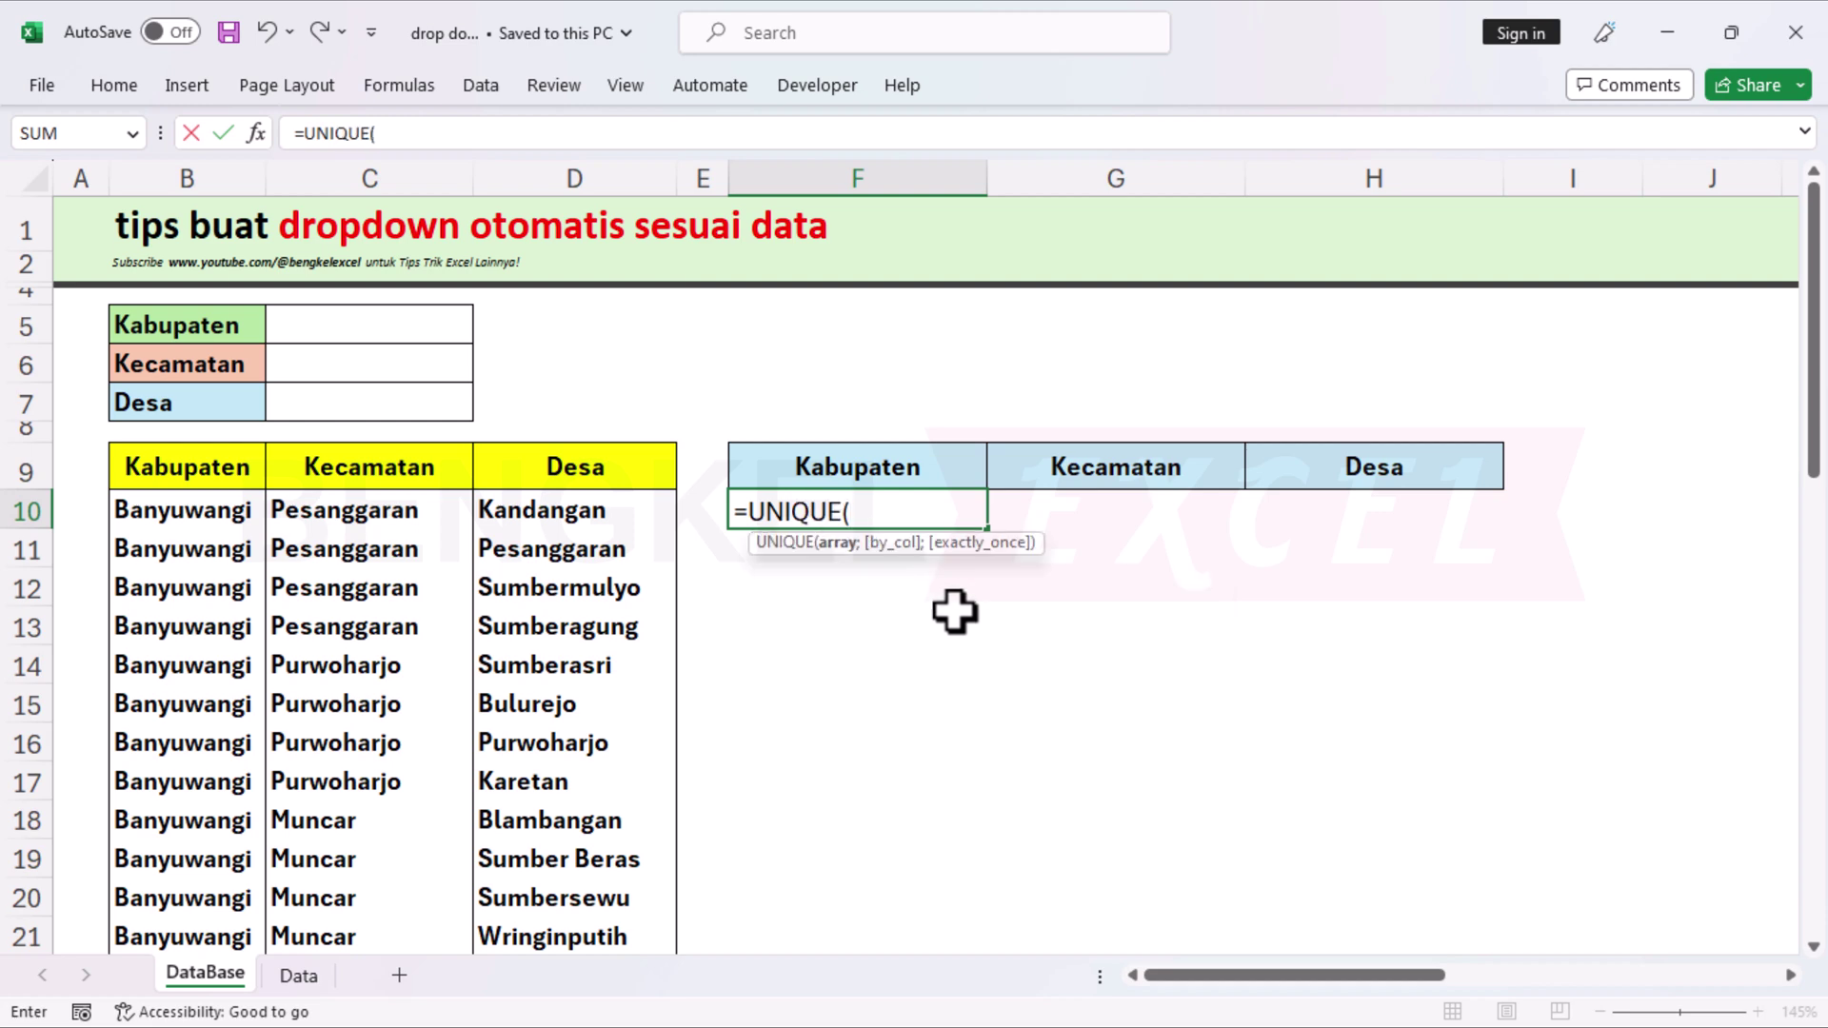
click(211, 512)
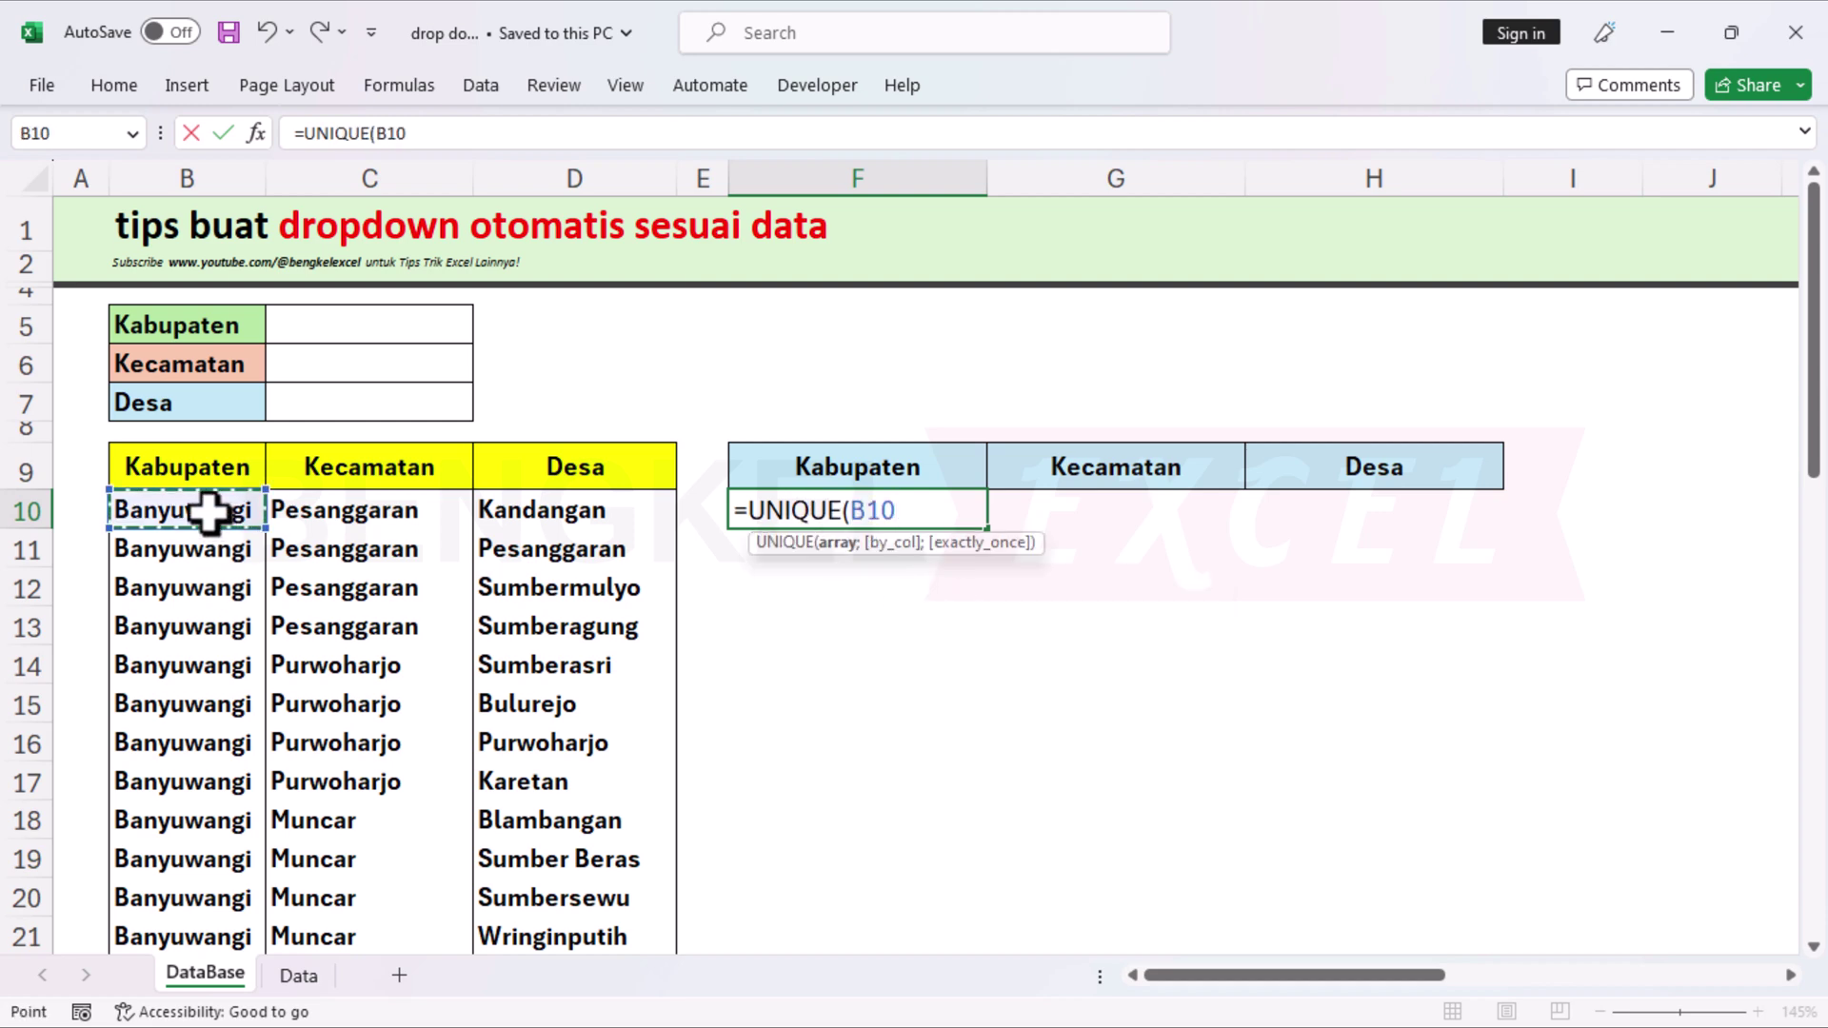
scroll(210, 512, down, 1)
scroll(210, 512, up, 1)
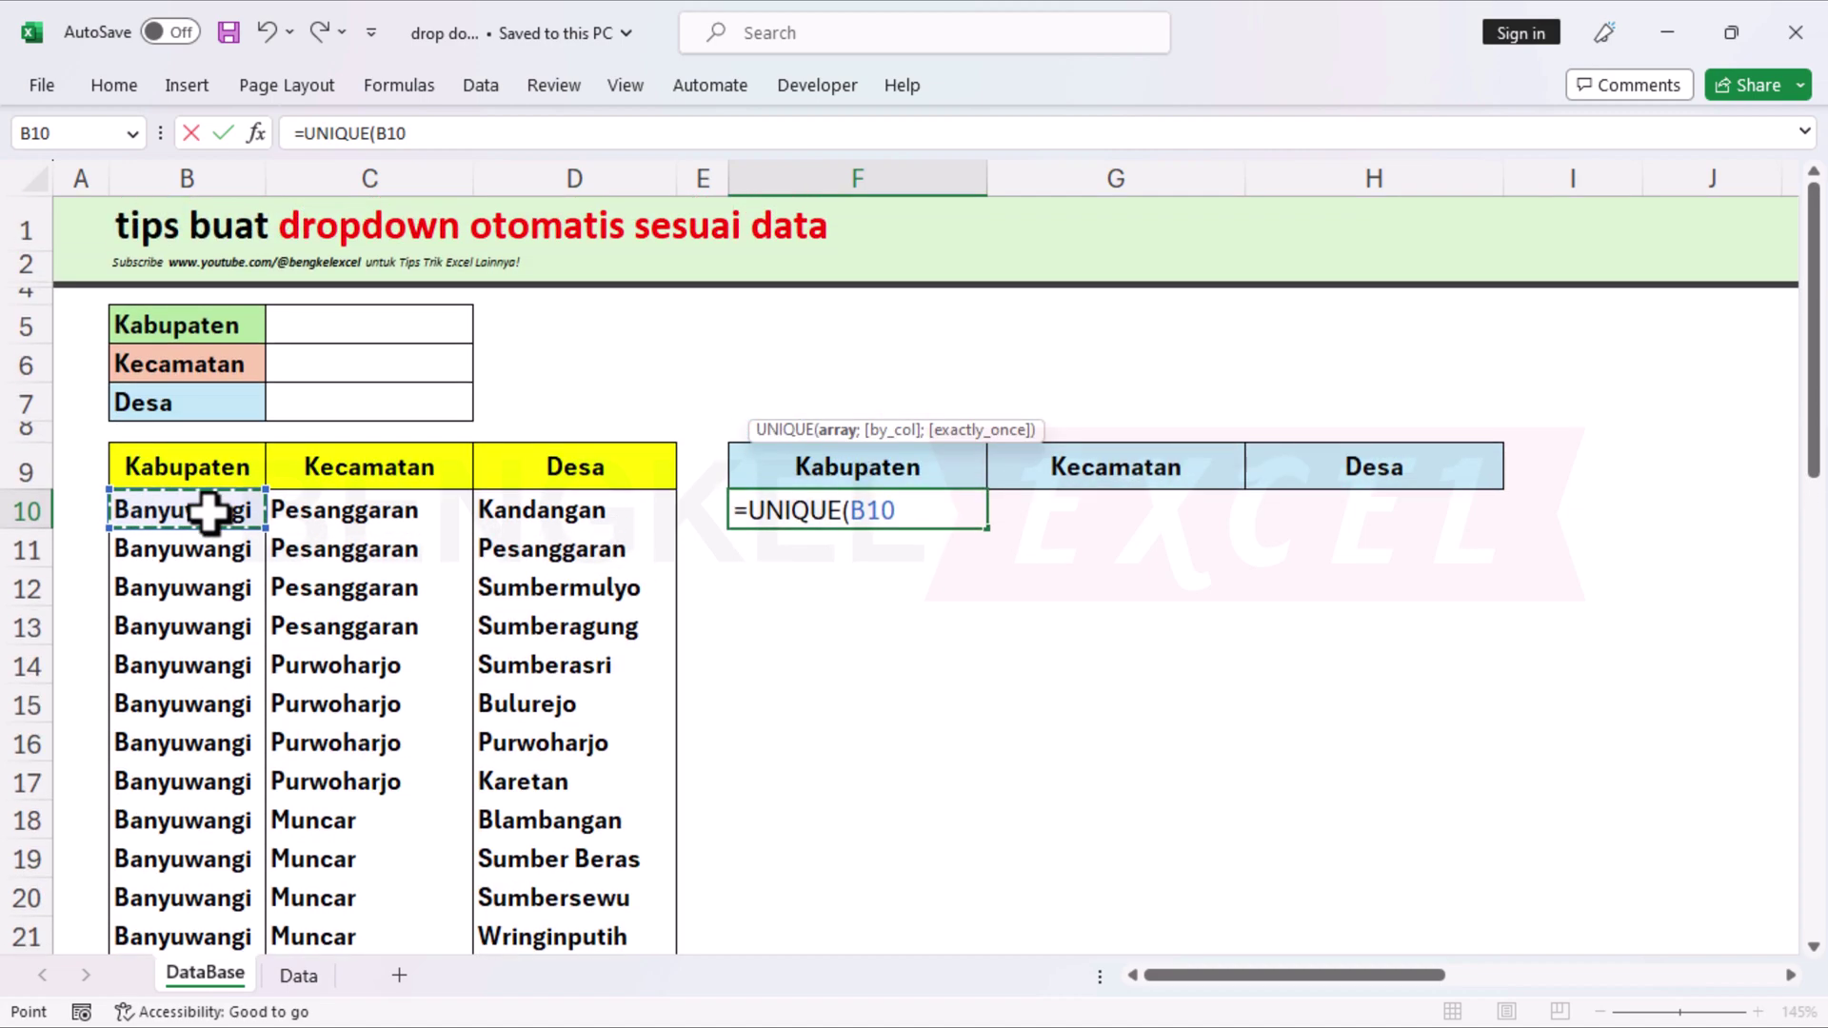
key(ctrl+shift+Down)
scroll(209, 512, down, 1)
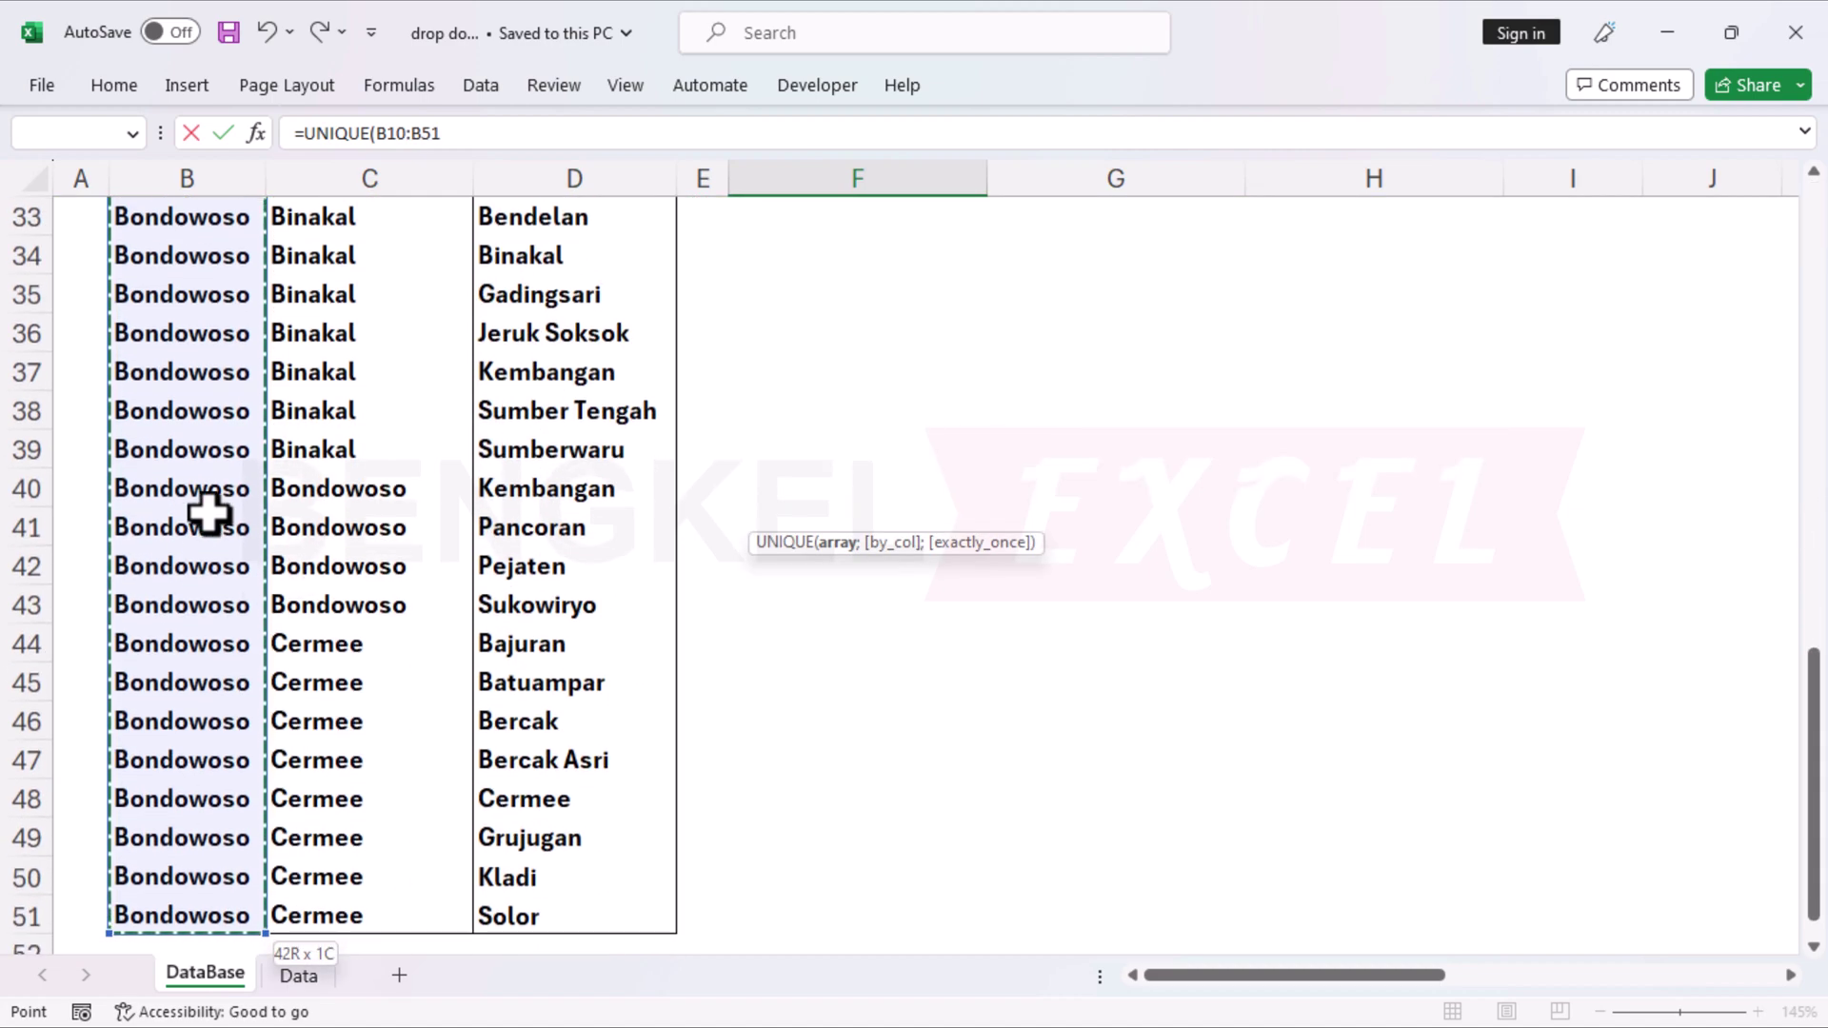
scroll(306, 513, up, 5)
scroll(306, 513, up, 6)
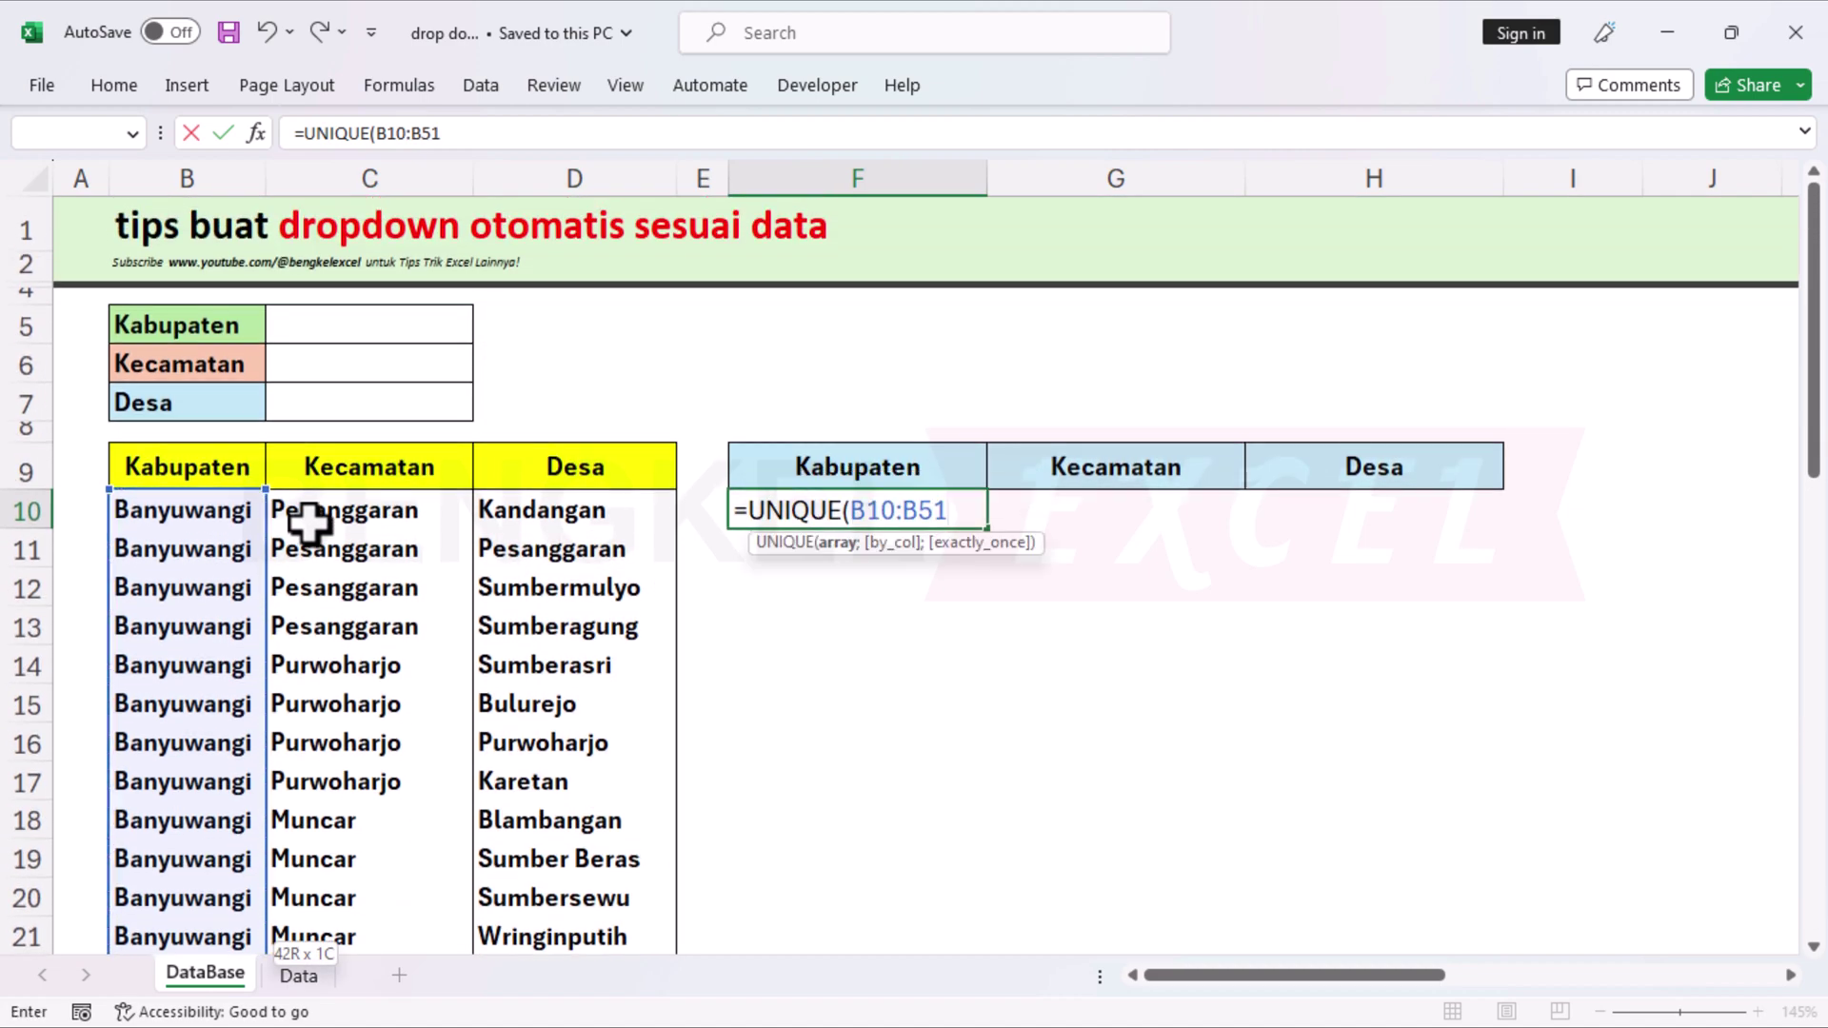
text())
key(Return)
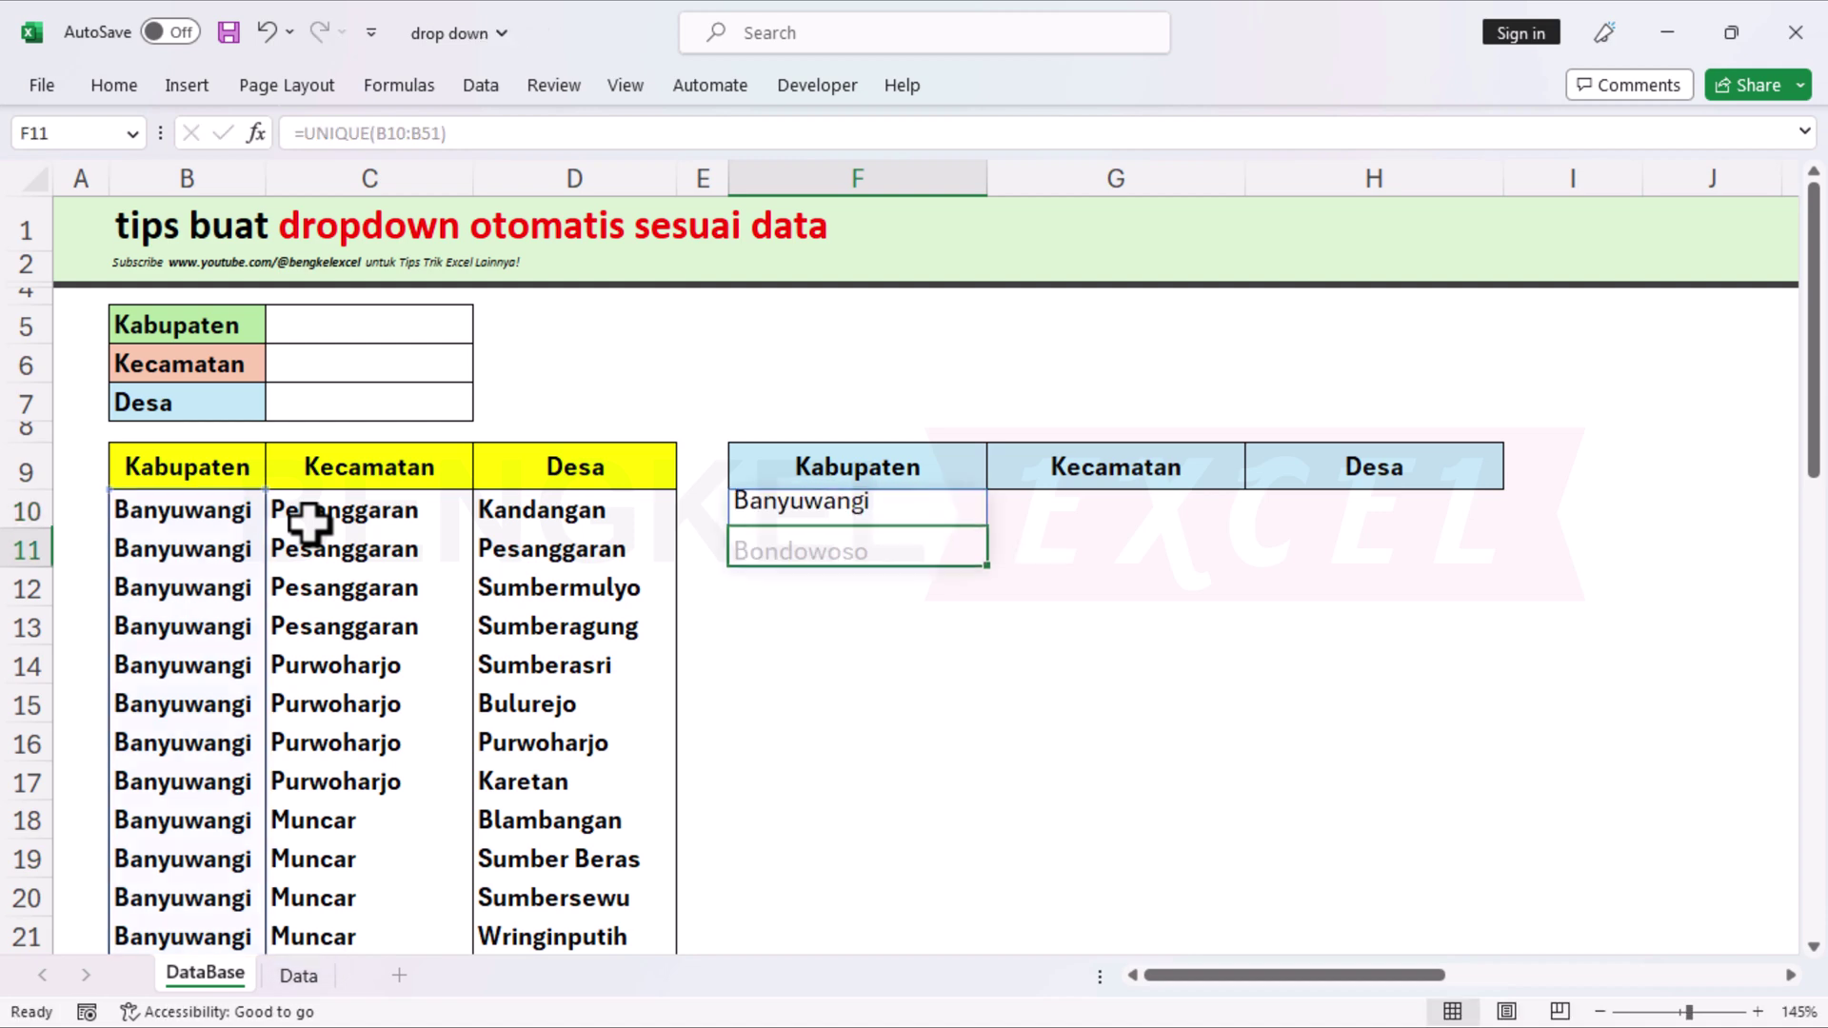
click(1057, 640)
click(874, 518)
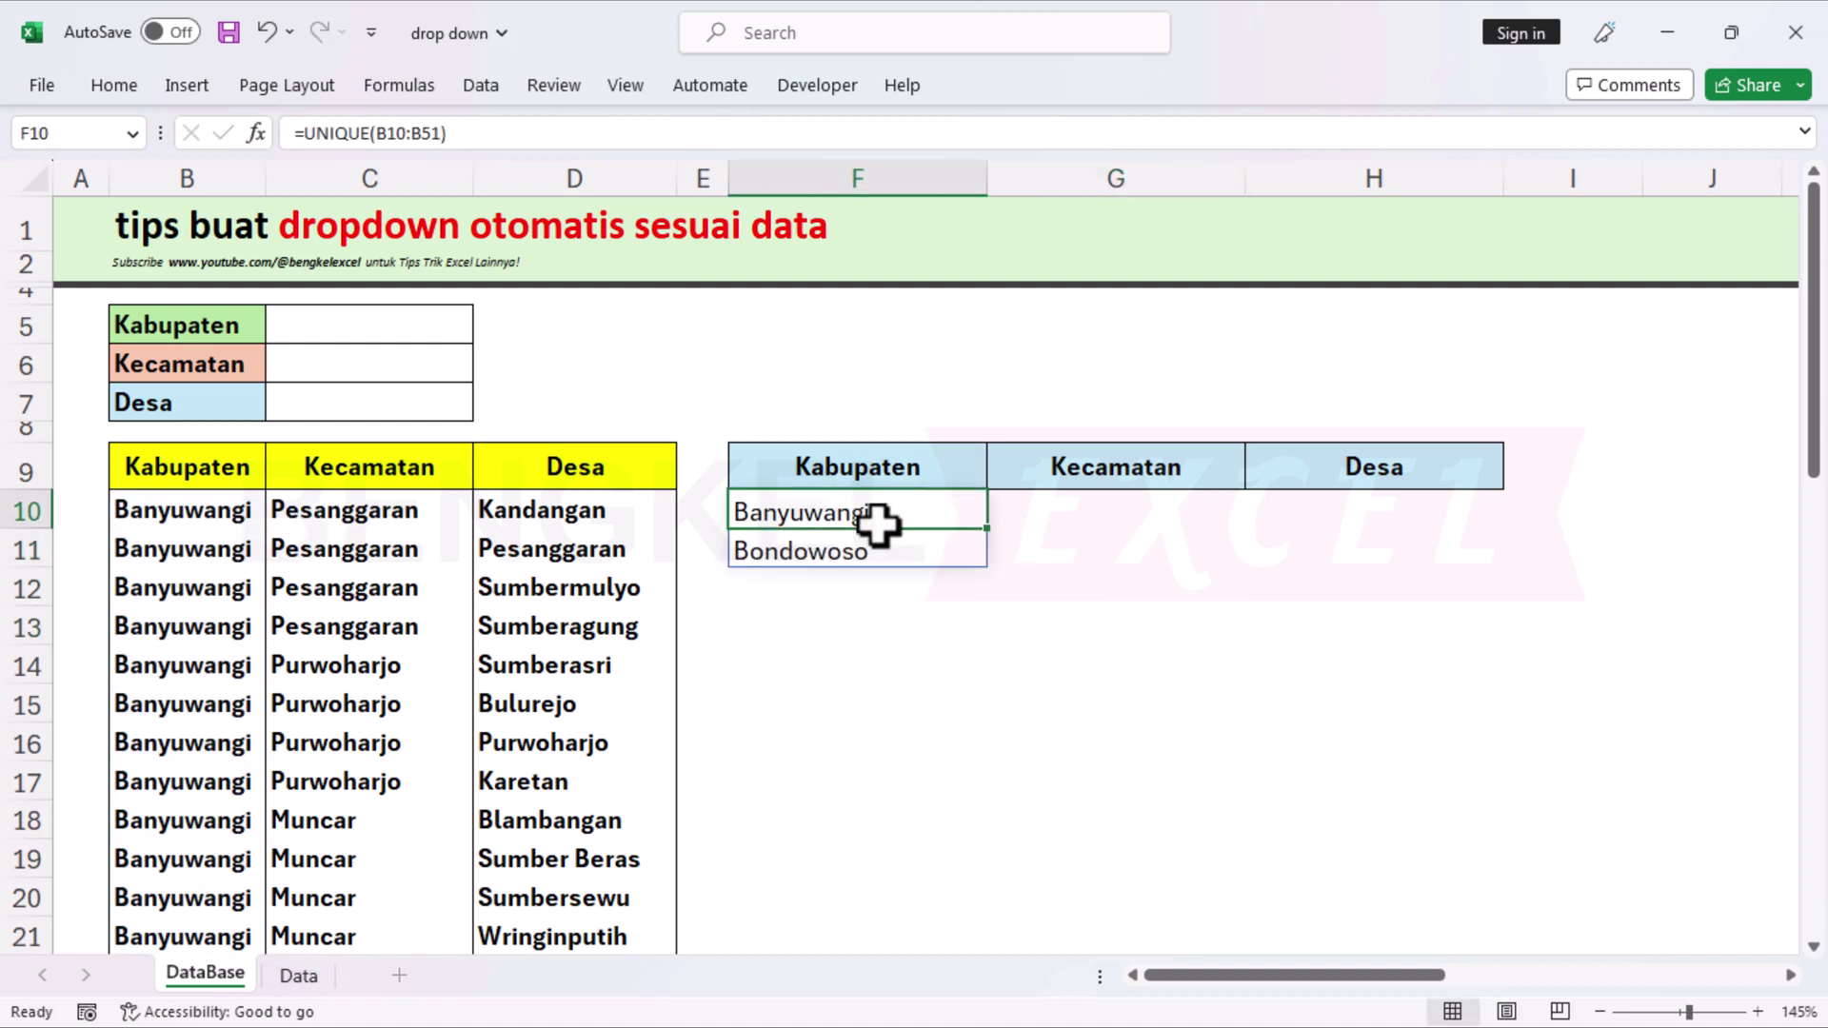
click(861, 588)
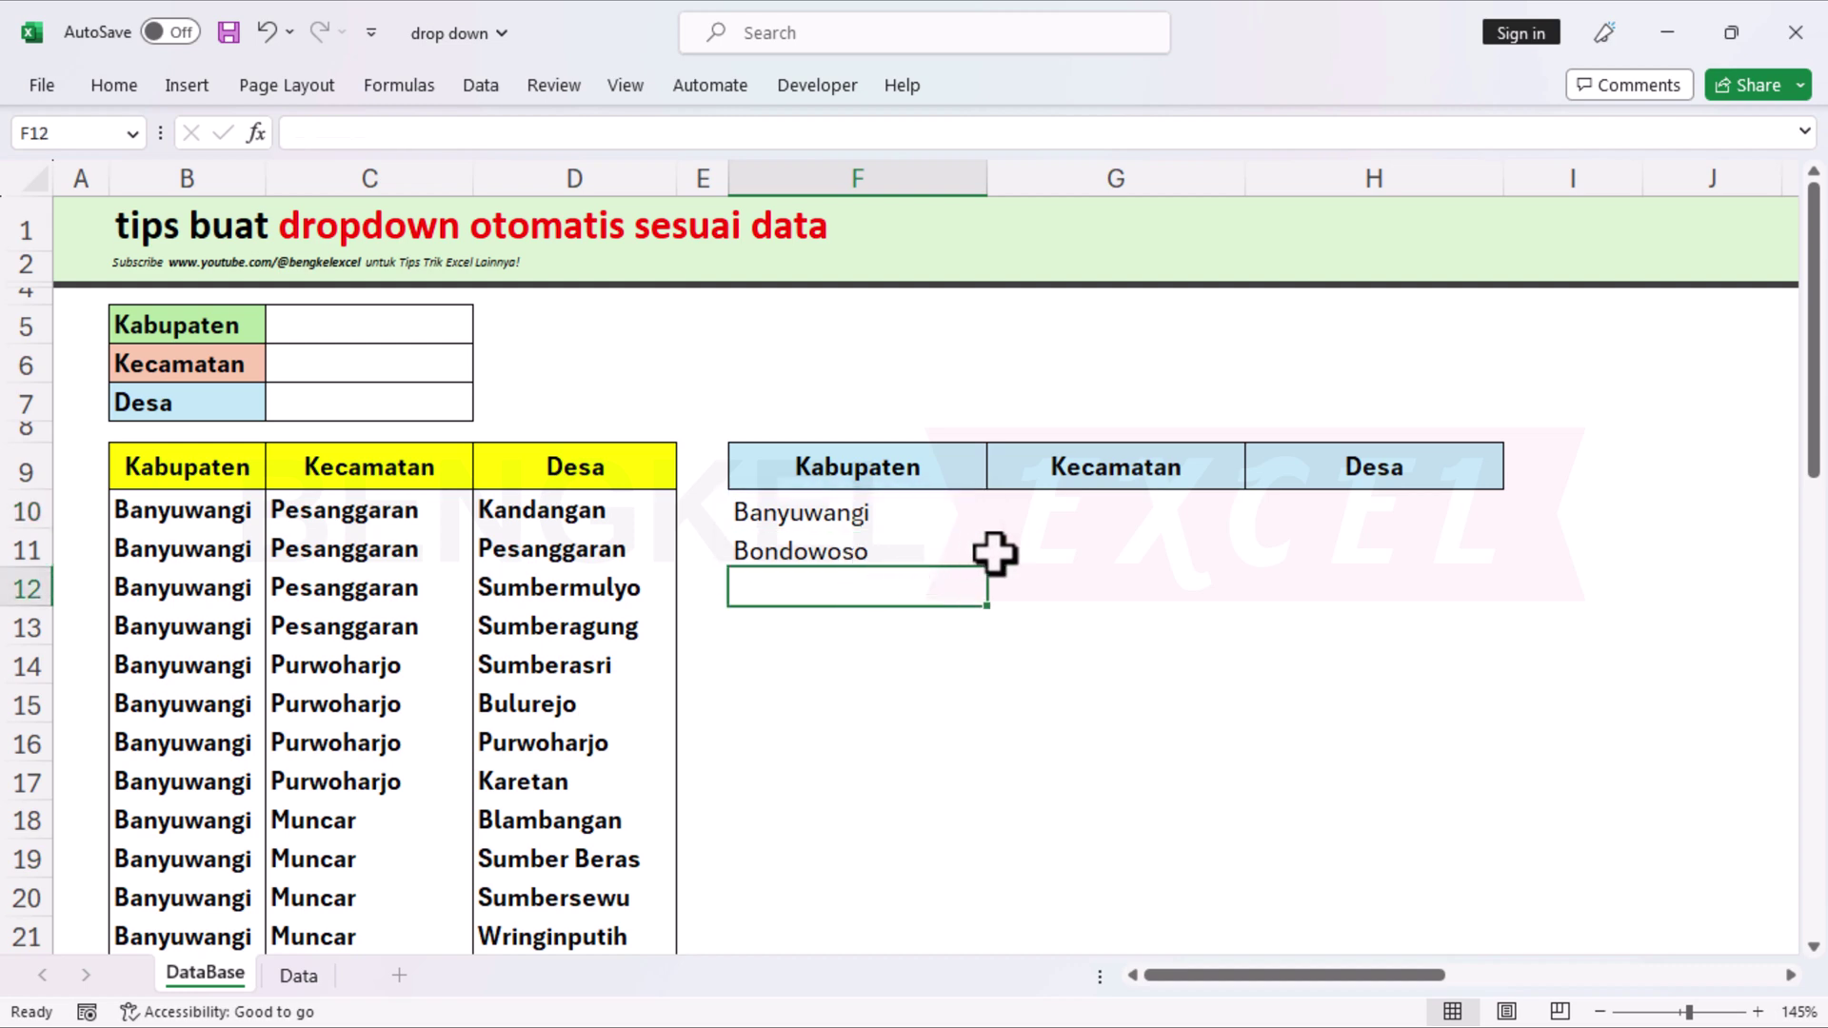
Step: Enter Banyuwangi as the Kabupaten value in C5
click(1074, 514)
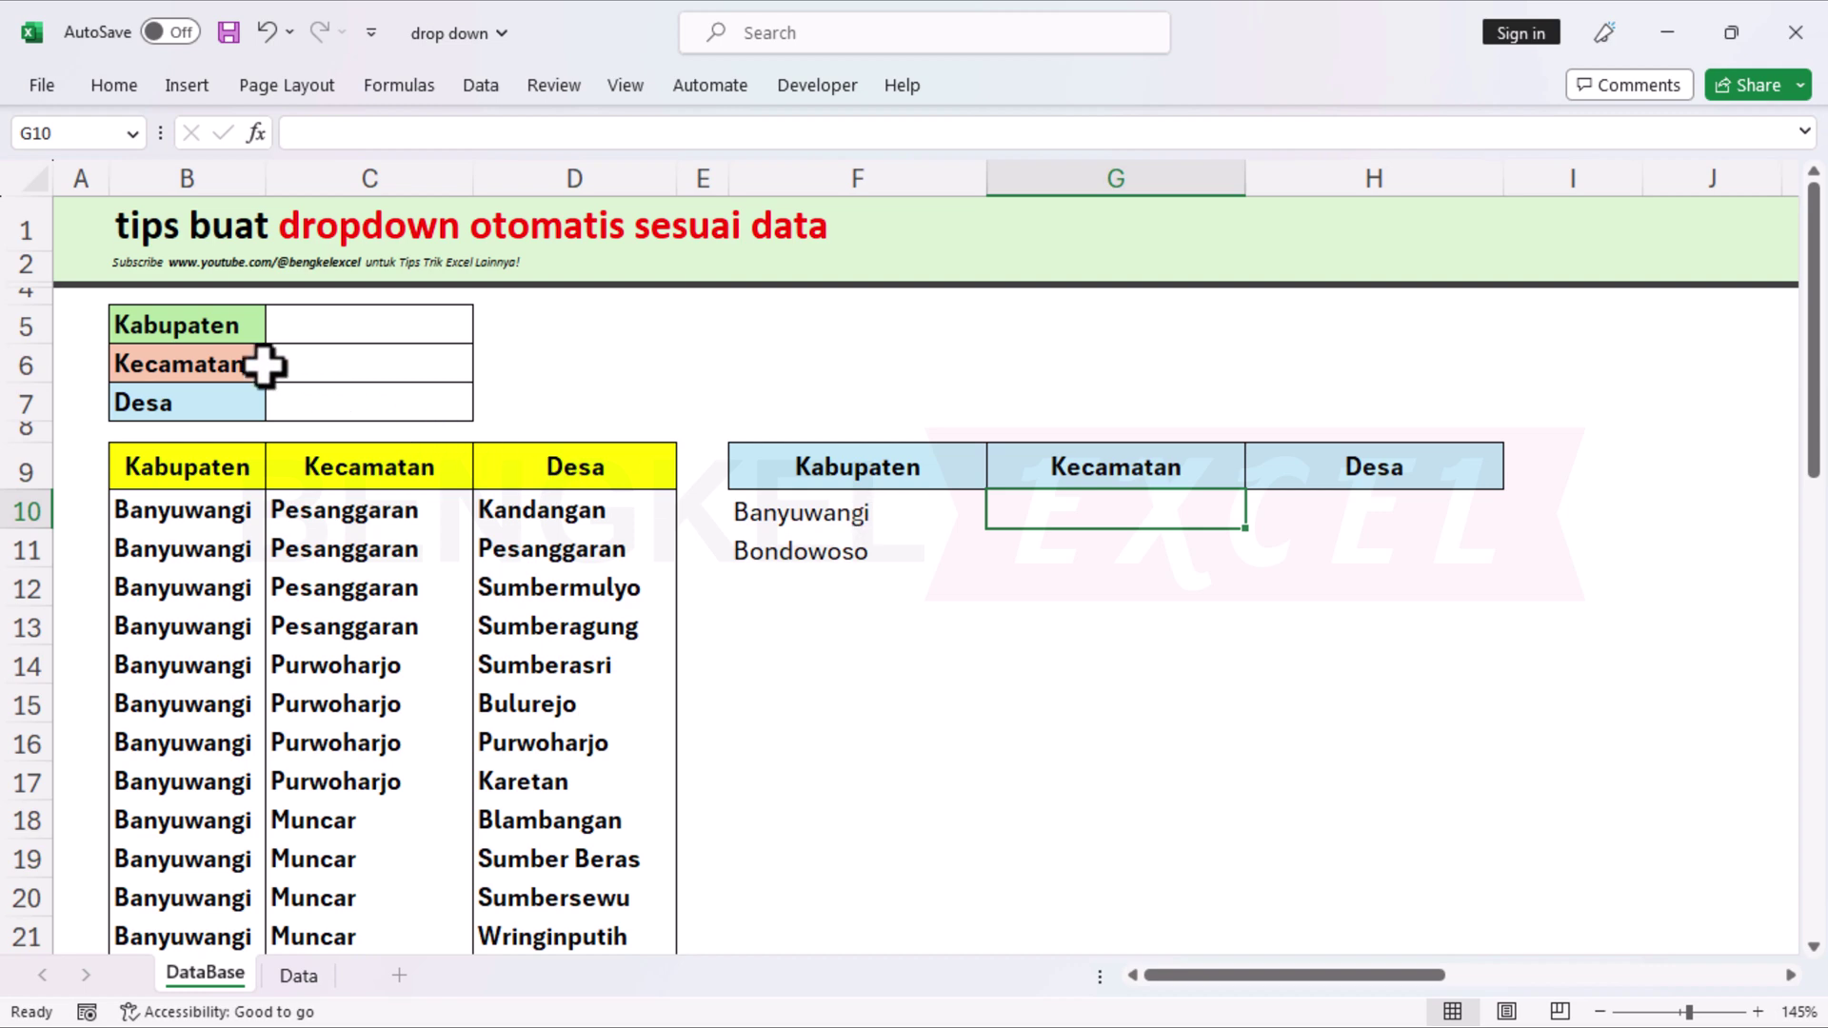
click(205, 324)
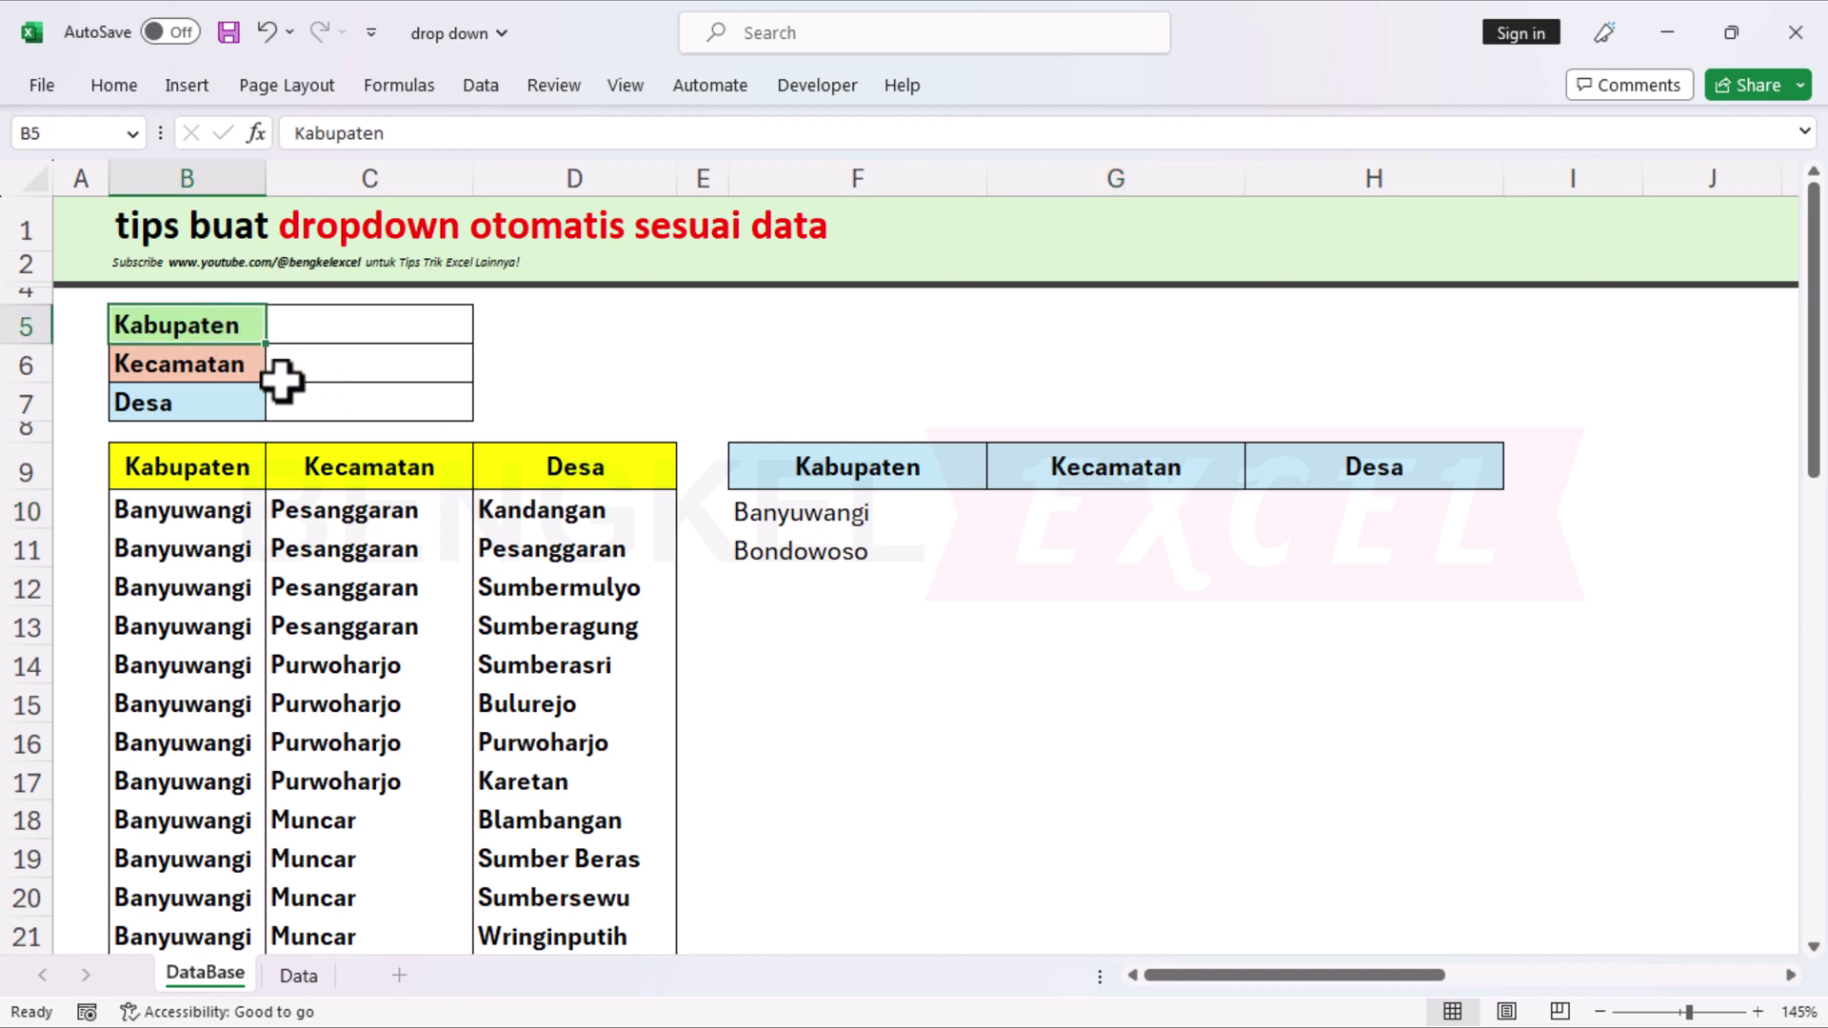
click(368, 330)
text(Banug)
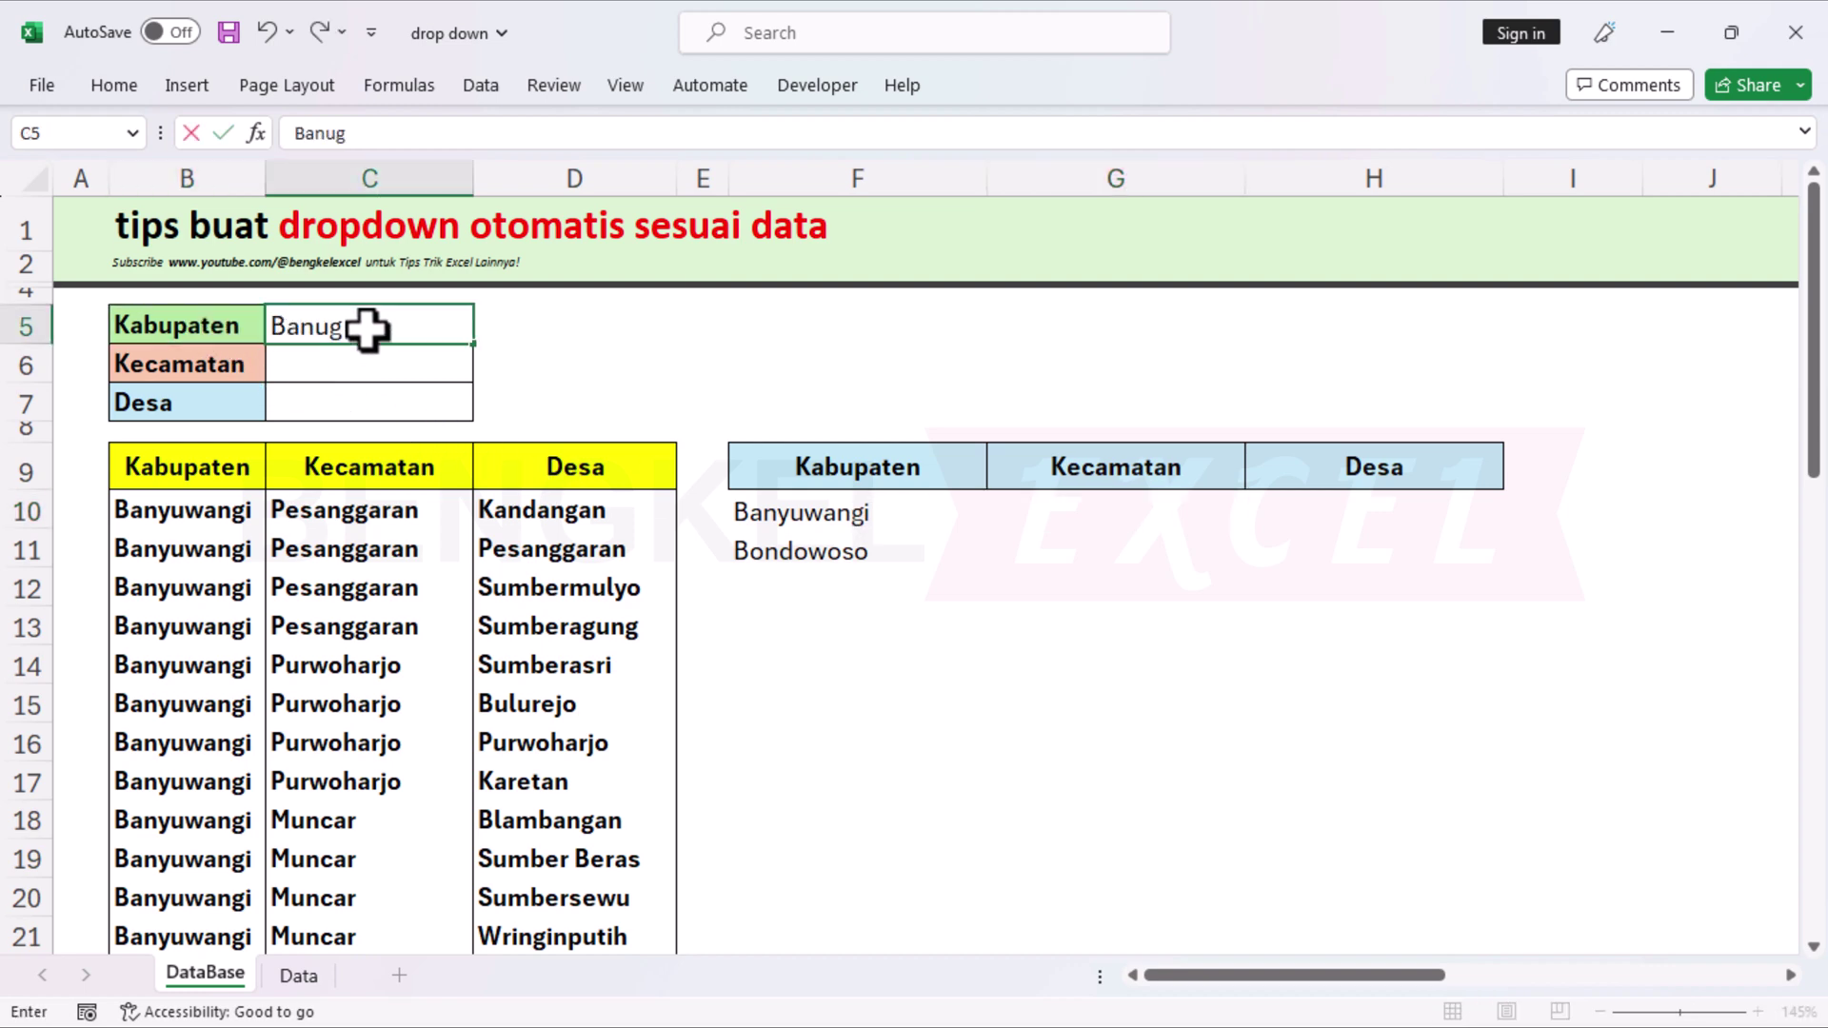
key(BackSpace)
key(BackSpace)
text(yuwangi)
key(Return)
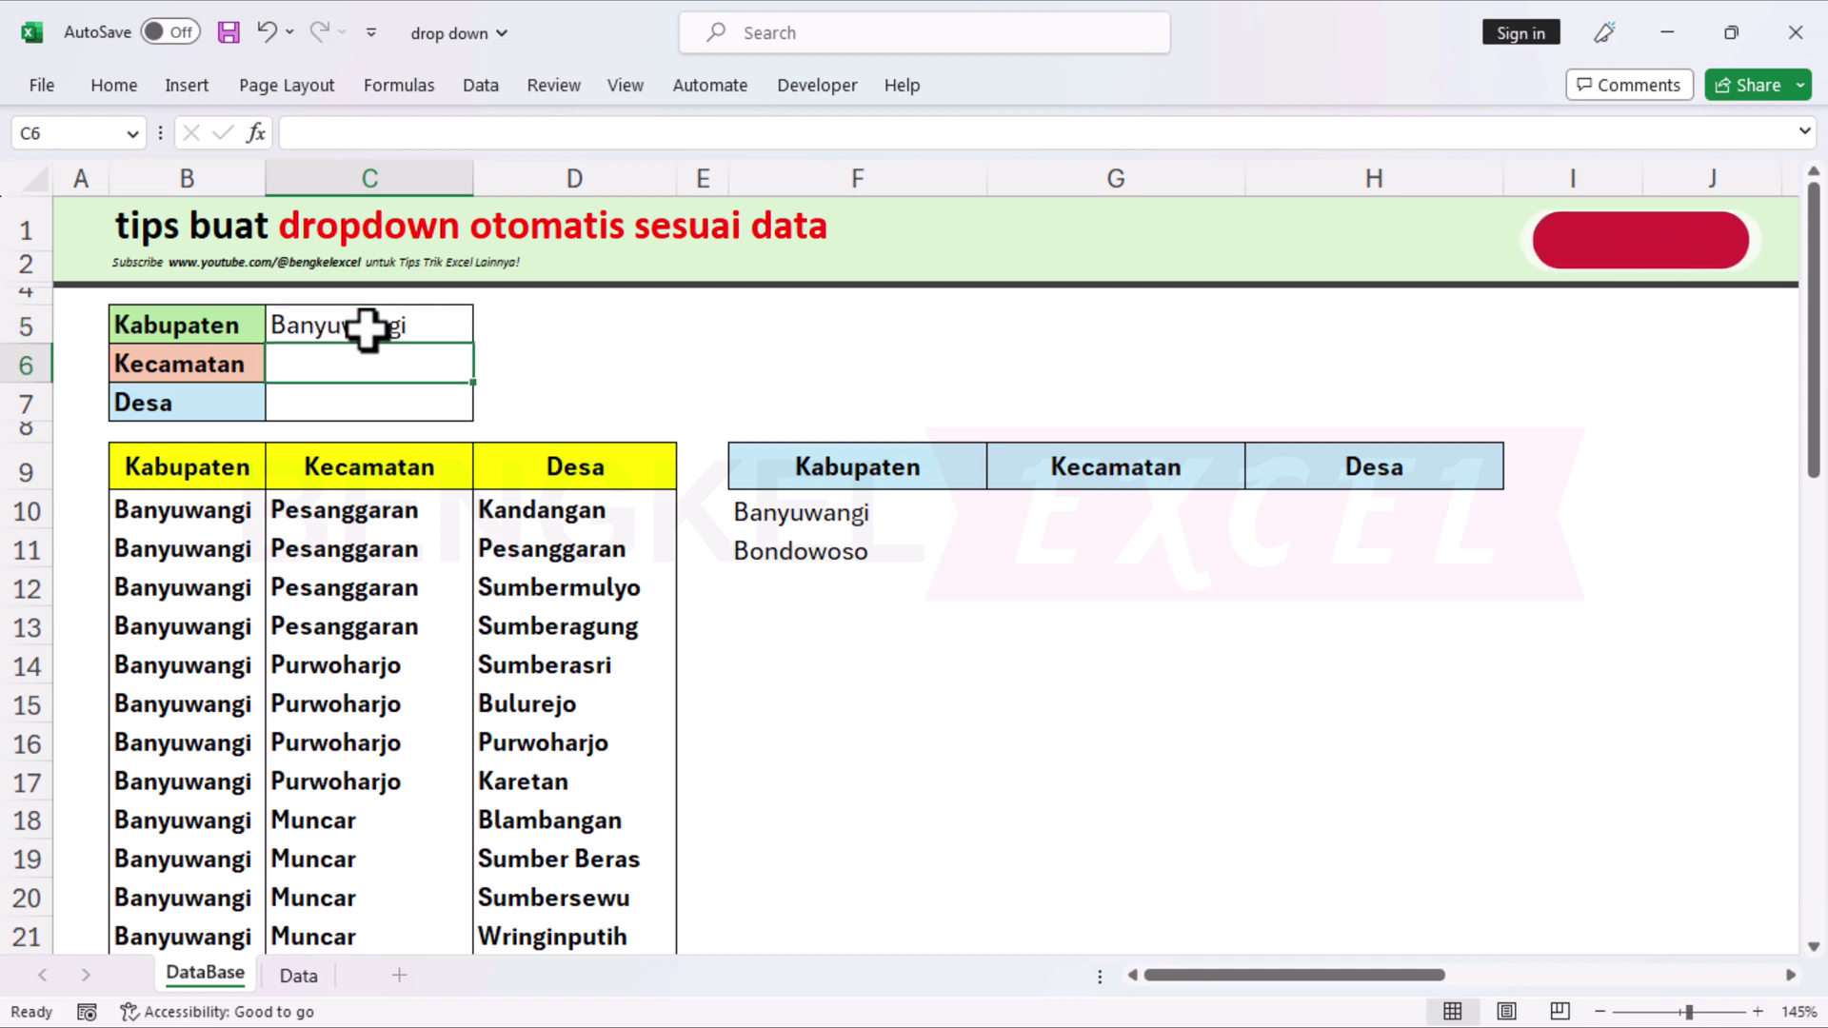
click(412, 319)
click(168, 363)
click(302, 364)
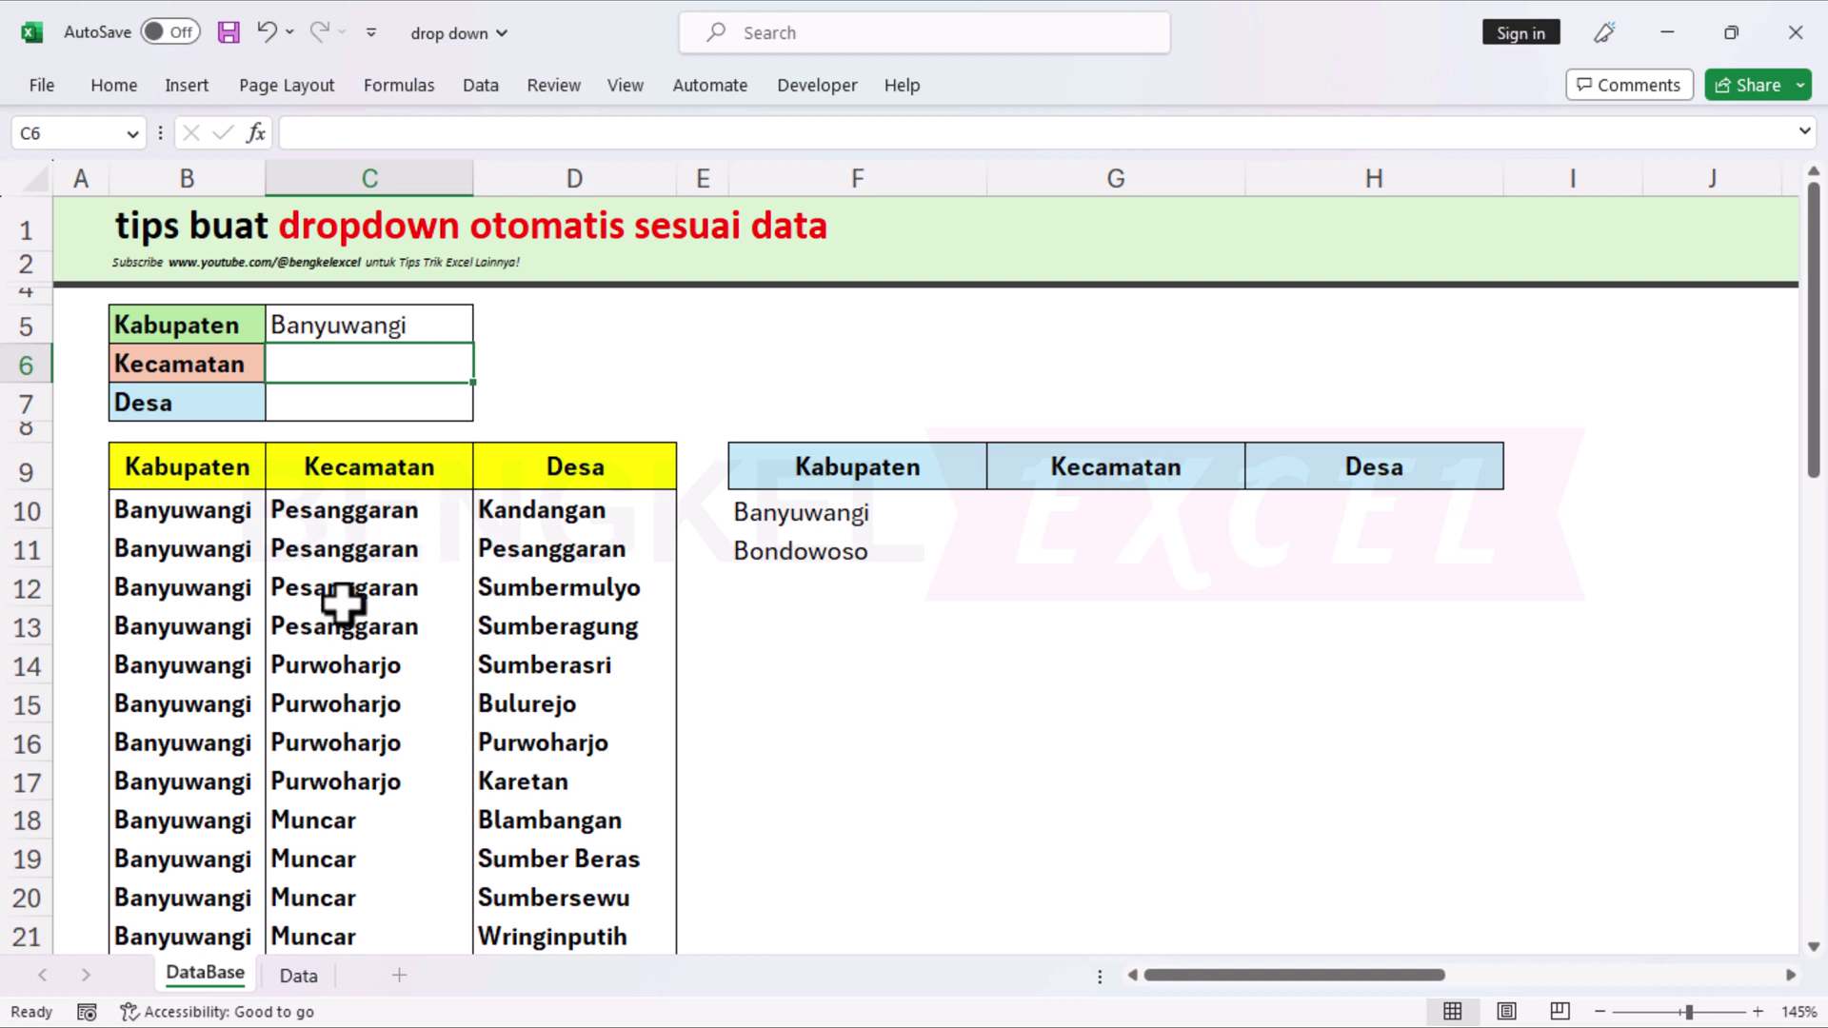
scroll(341, 605, down, 6)
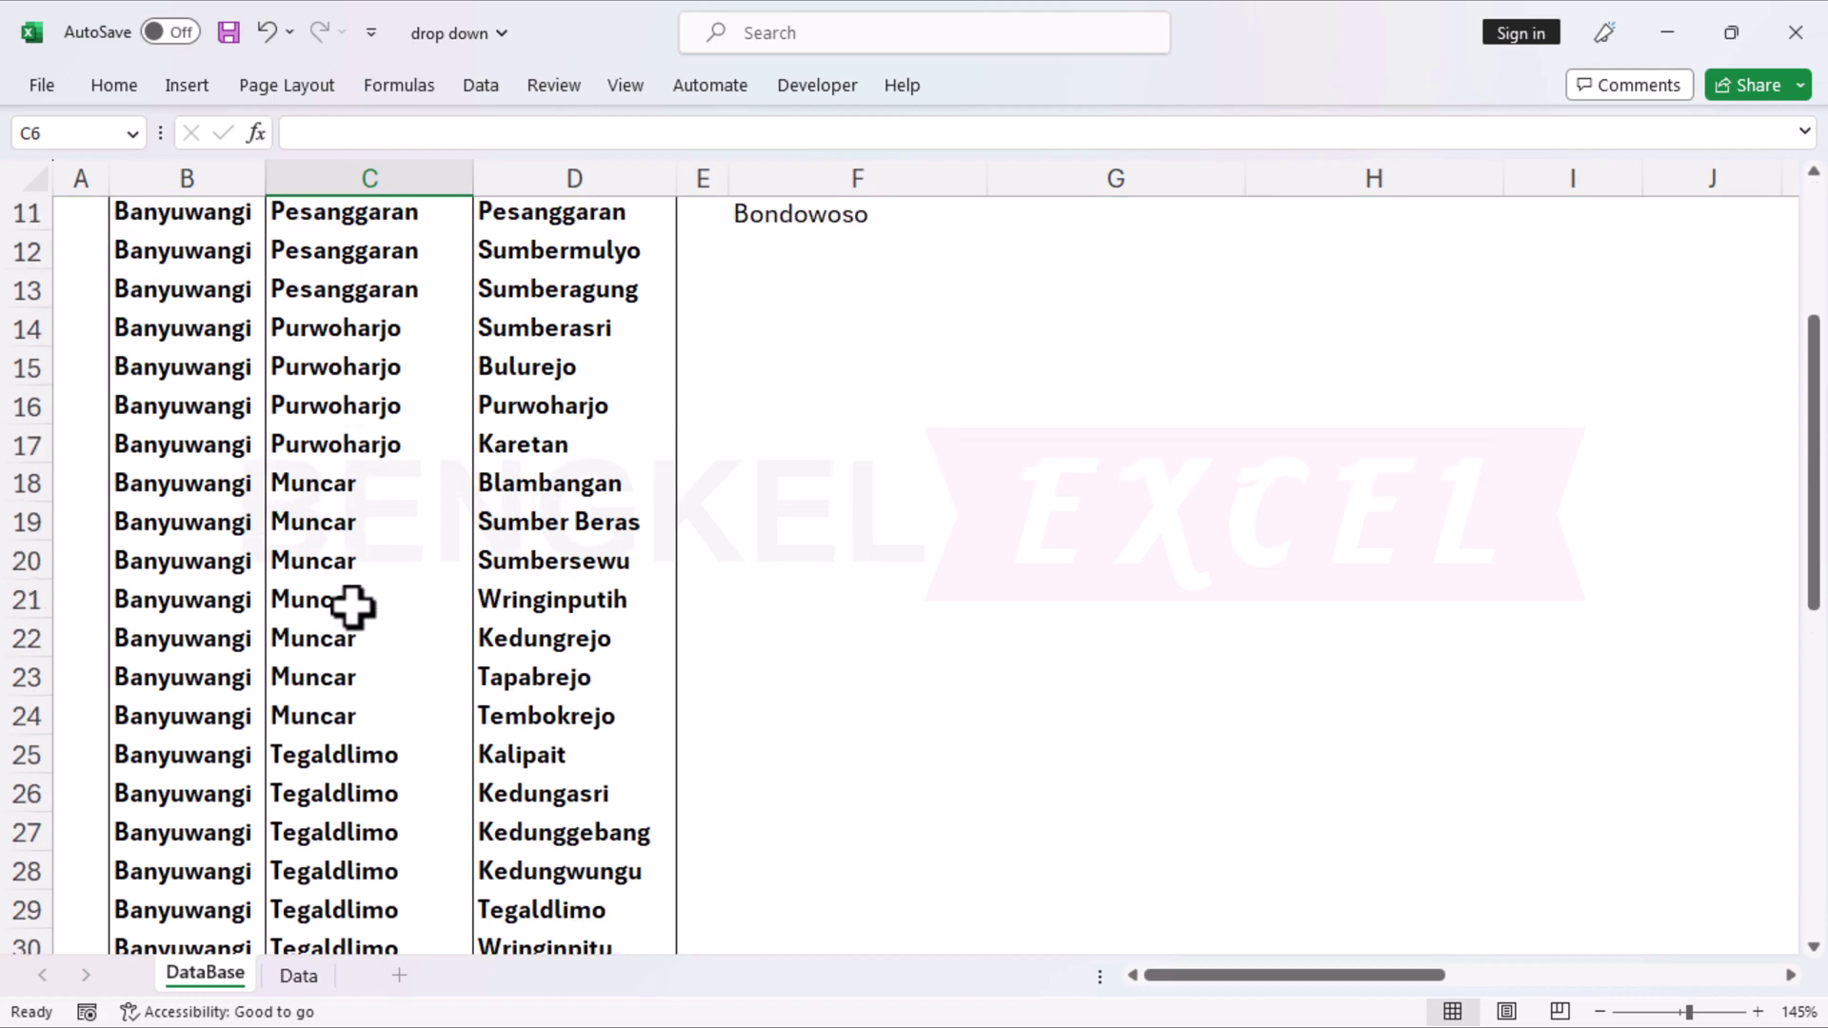
scroll(341, 610, up, 6)
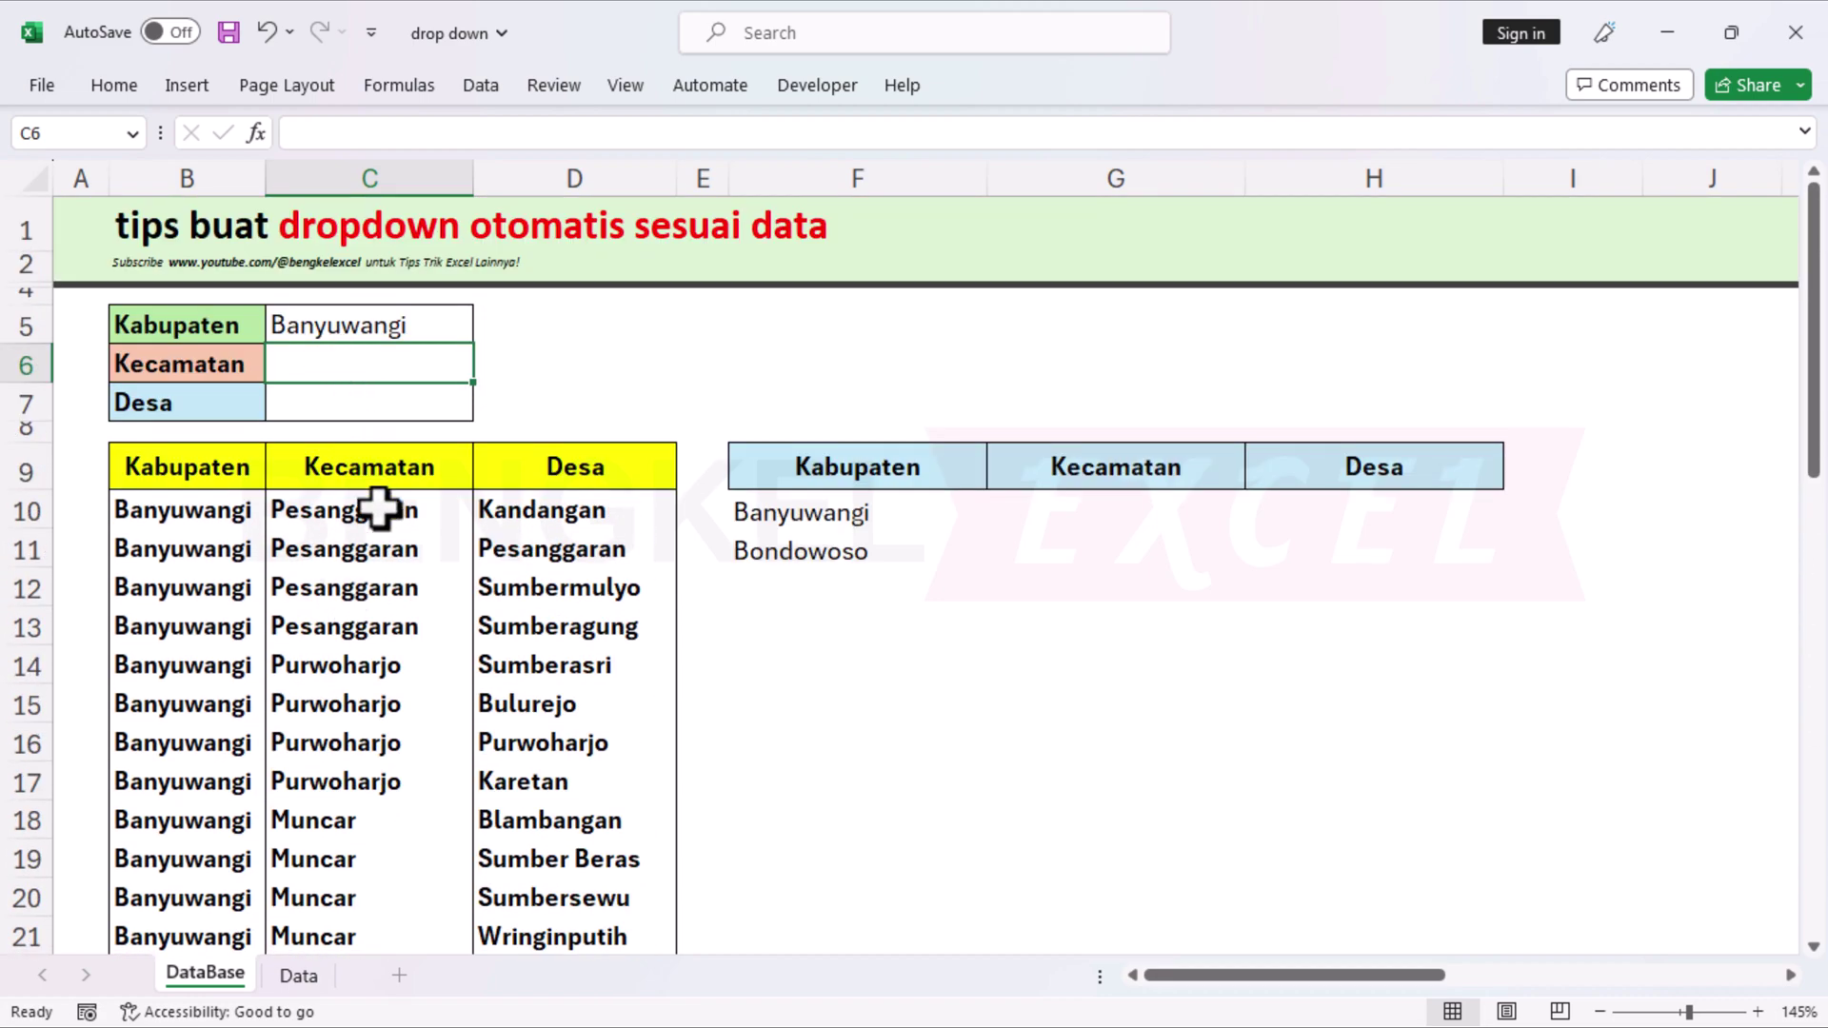
Step: Begin the Kecamatan helper formula in G10 with the nested functions =UNIQUE(INDEX(FILTER(
click(1132, 514)
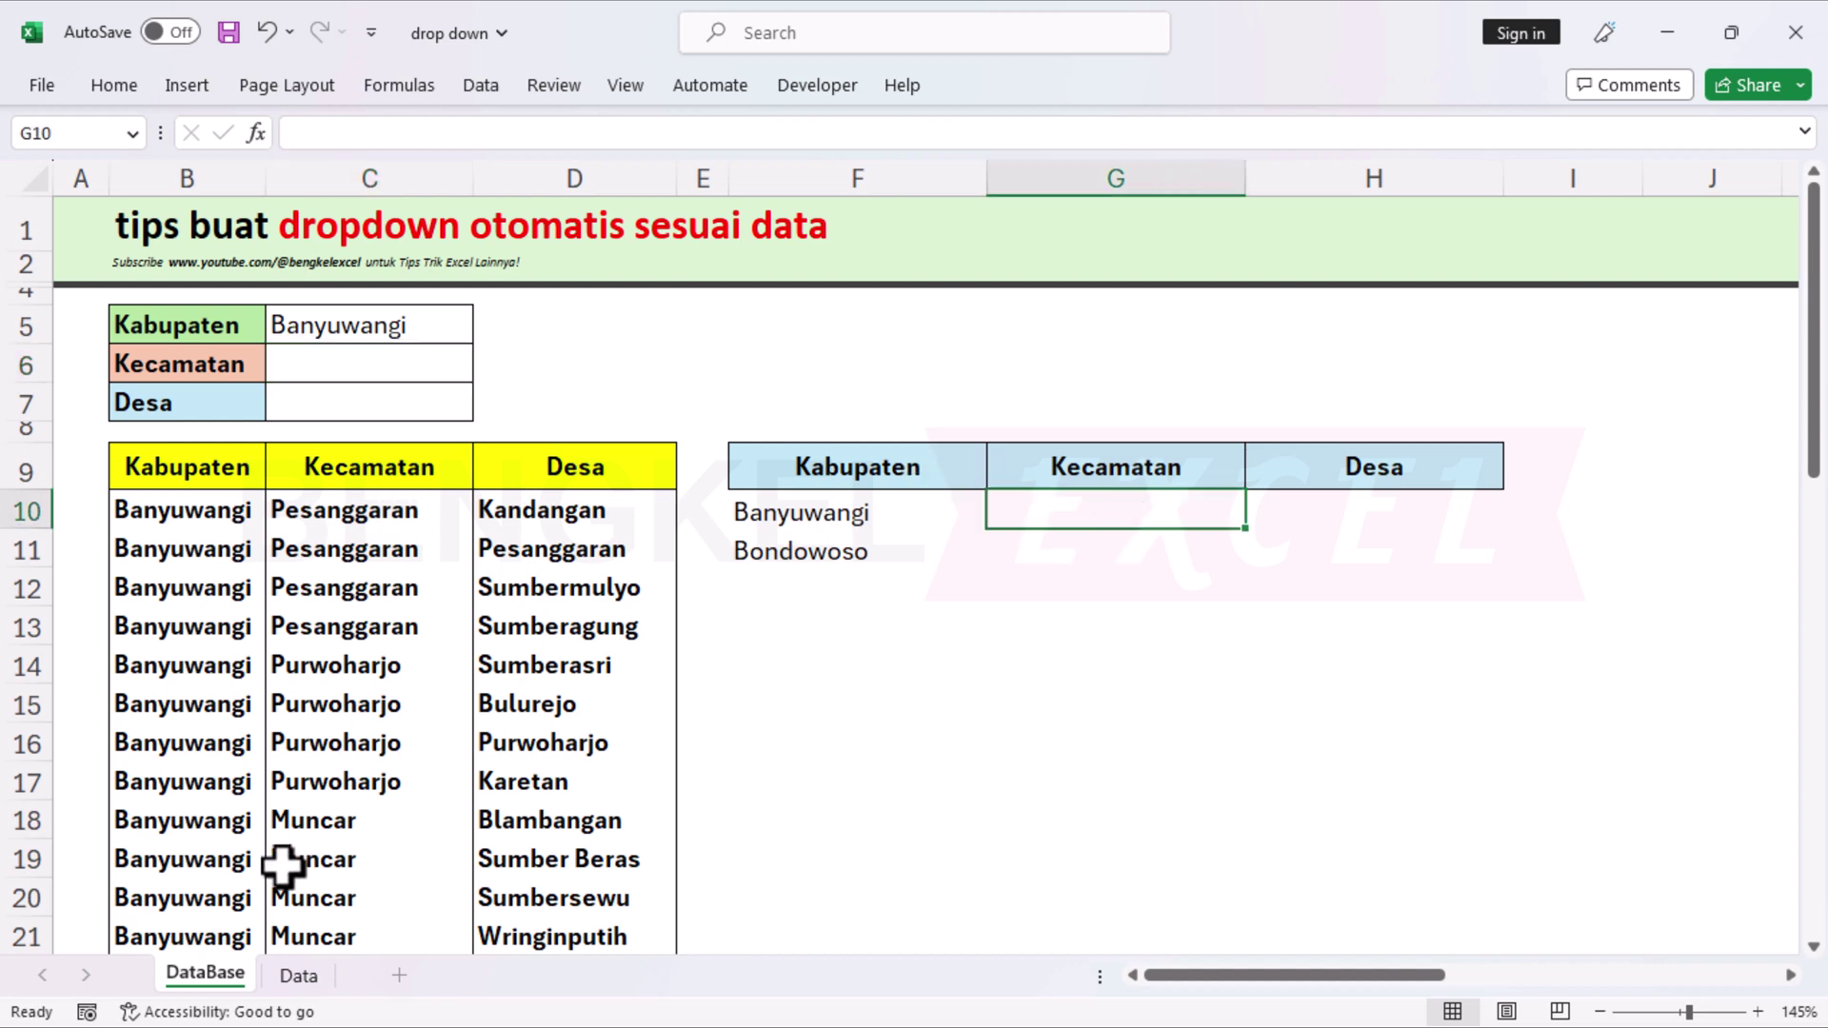
text(=)
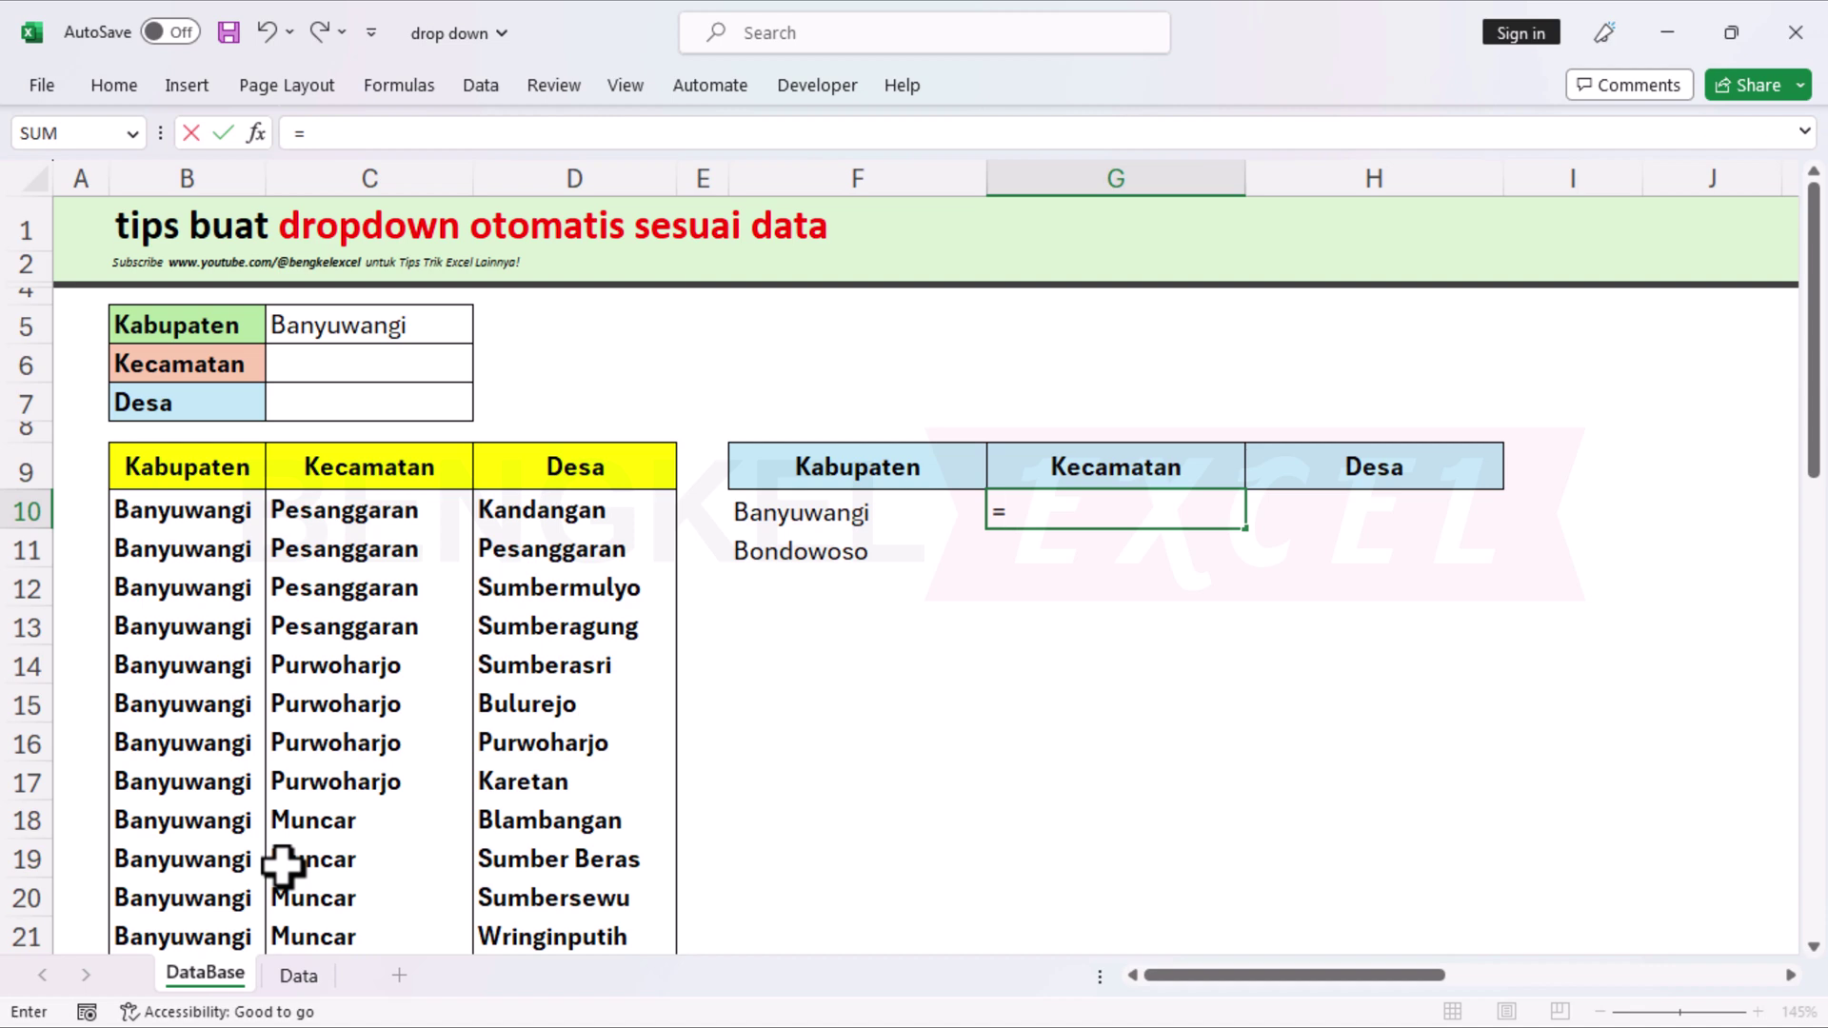
text(UNI)
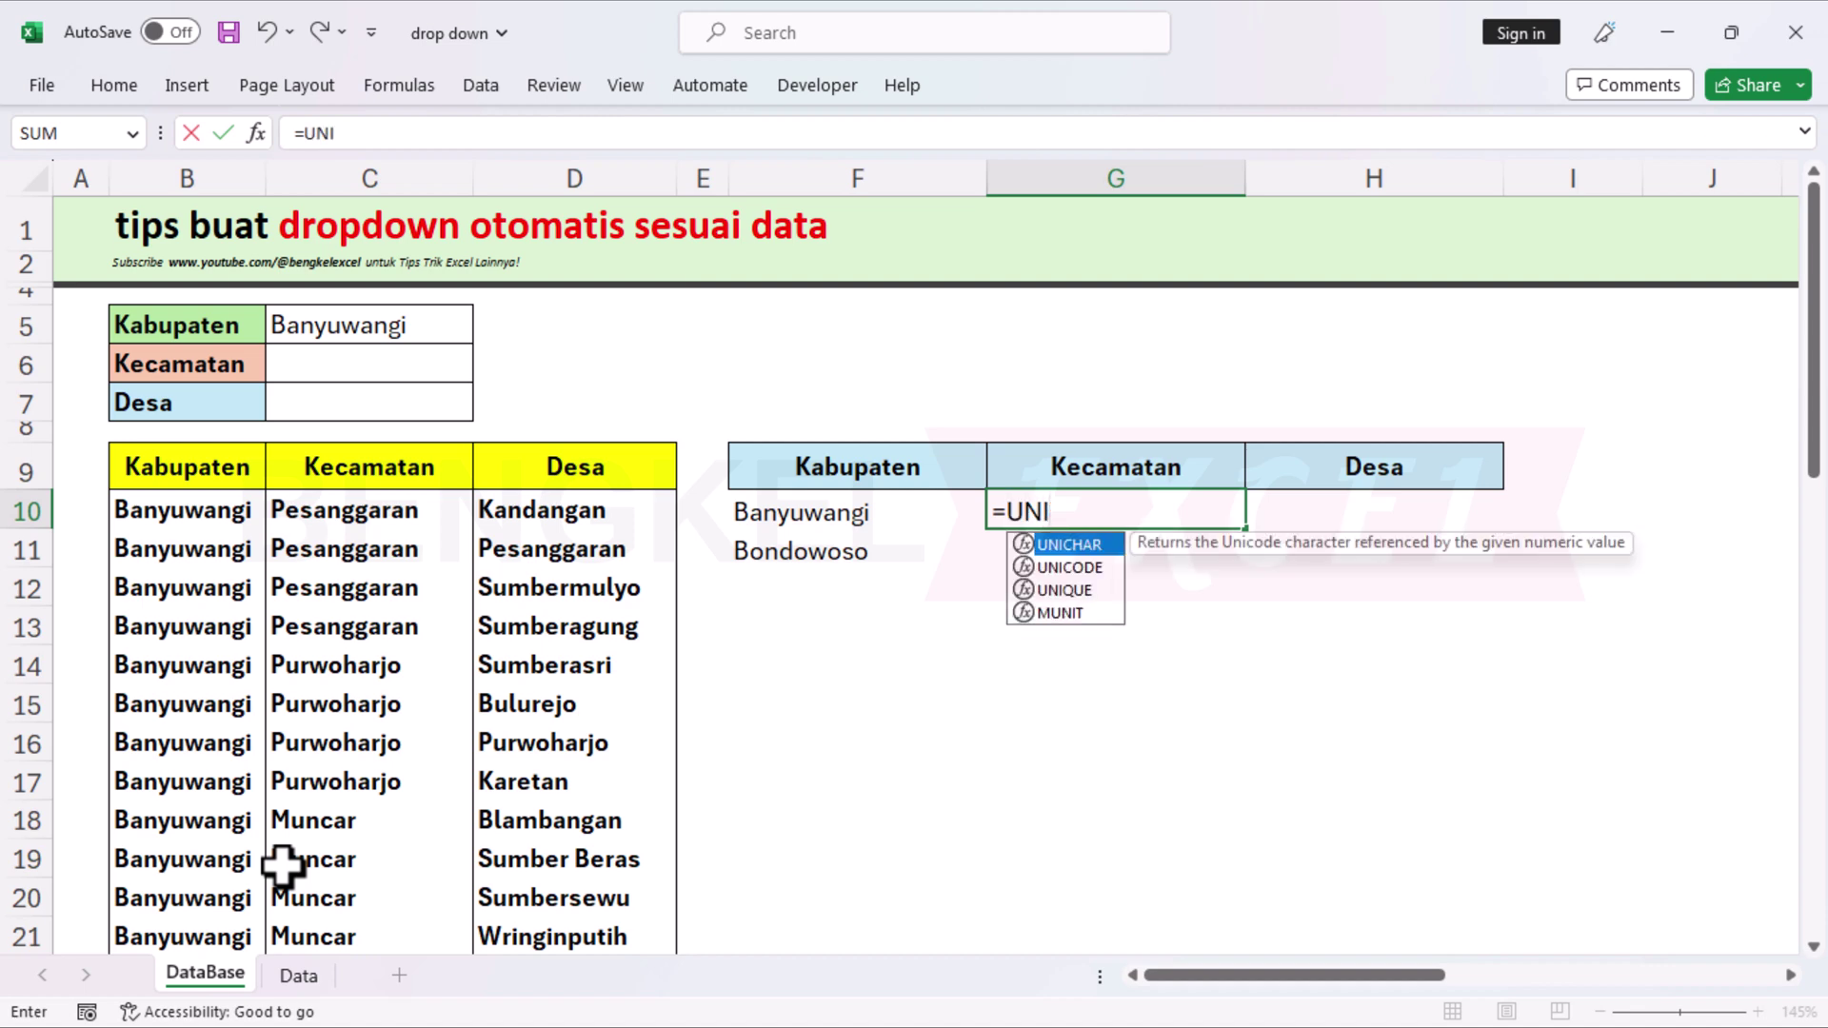
key(Down)
key(Down)
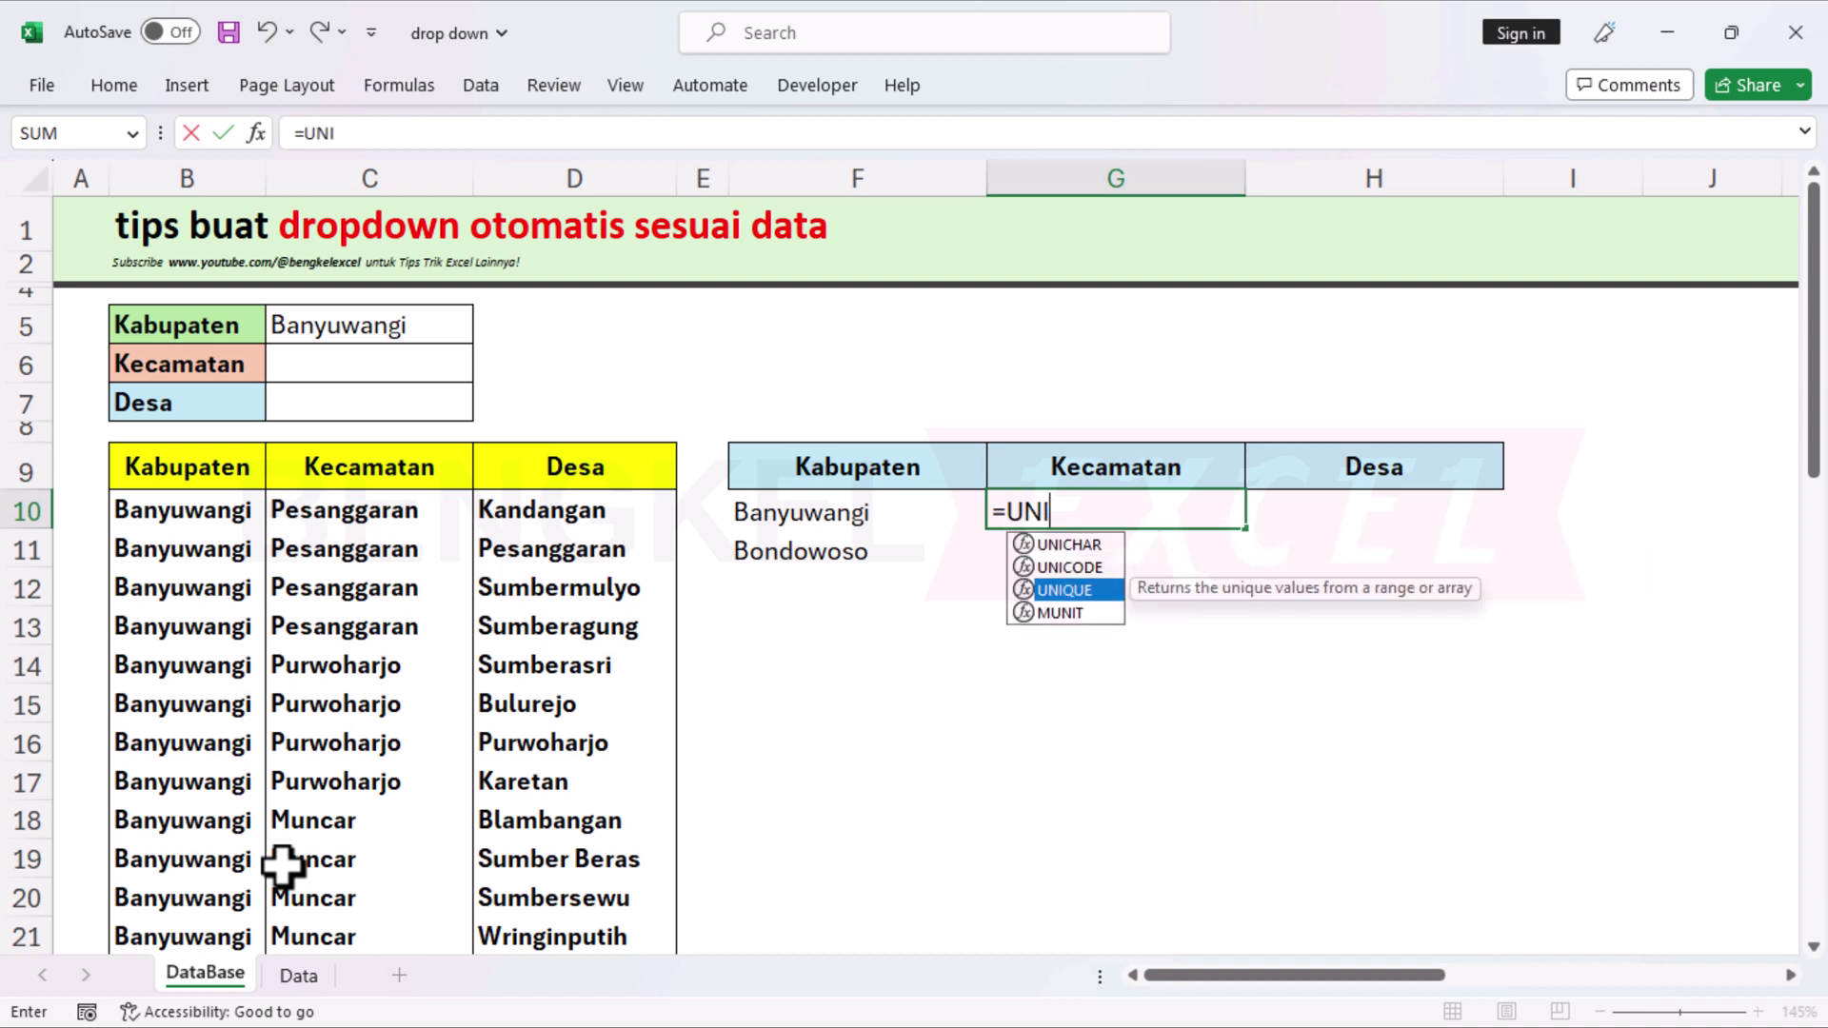
key(Tab)
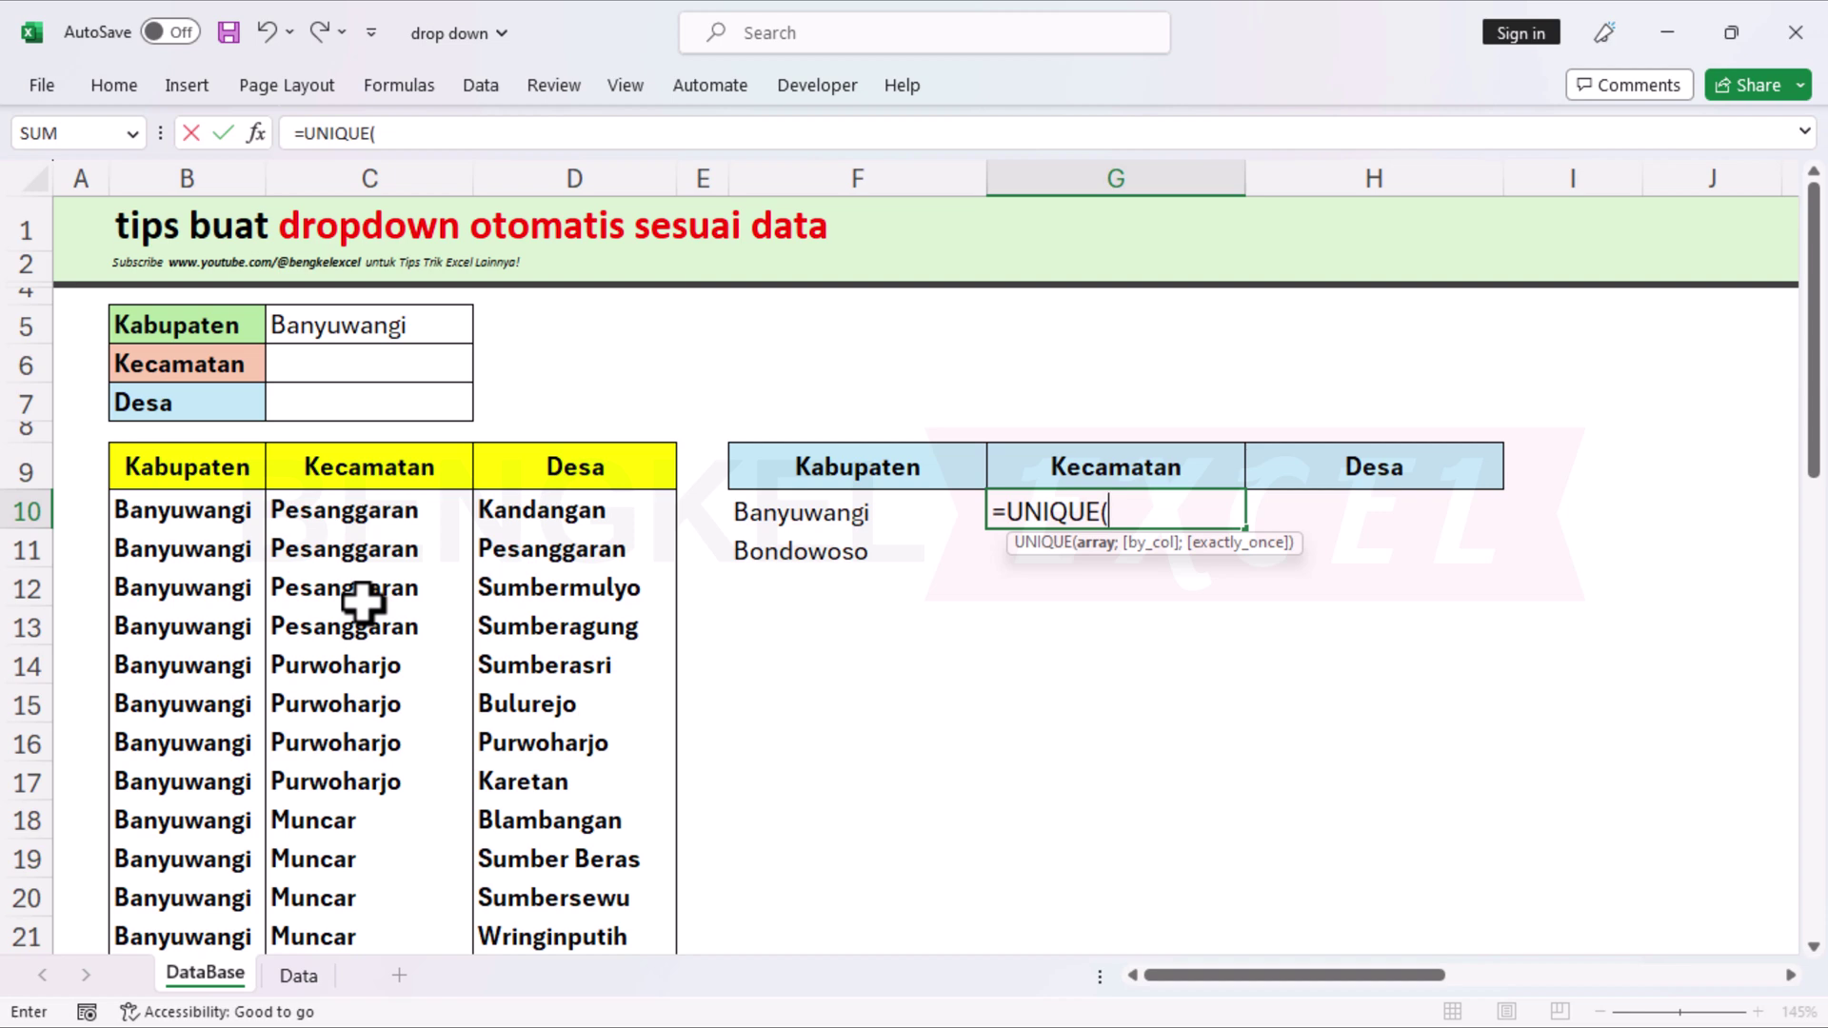
text(INDEX()
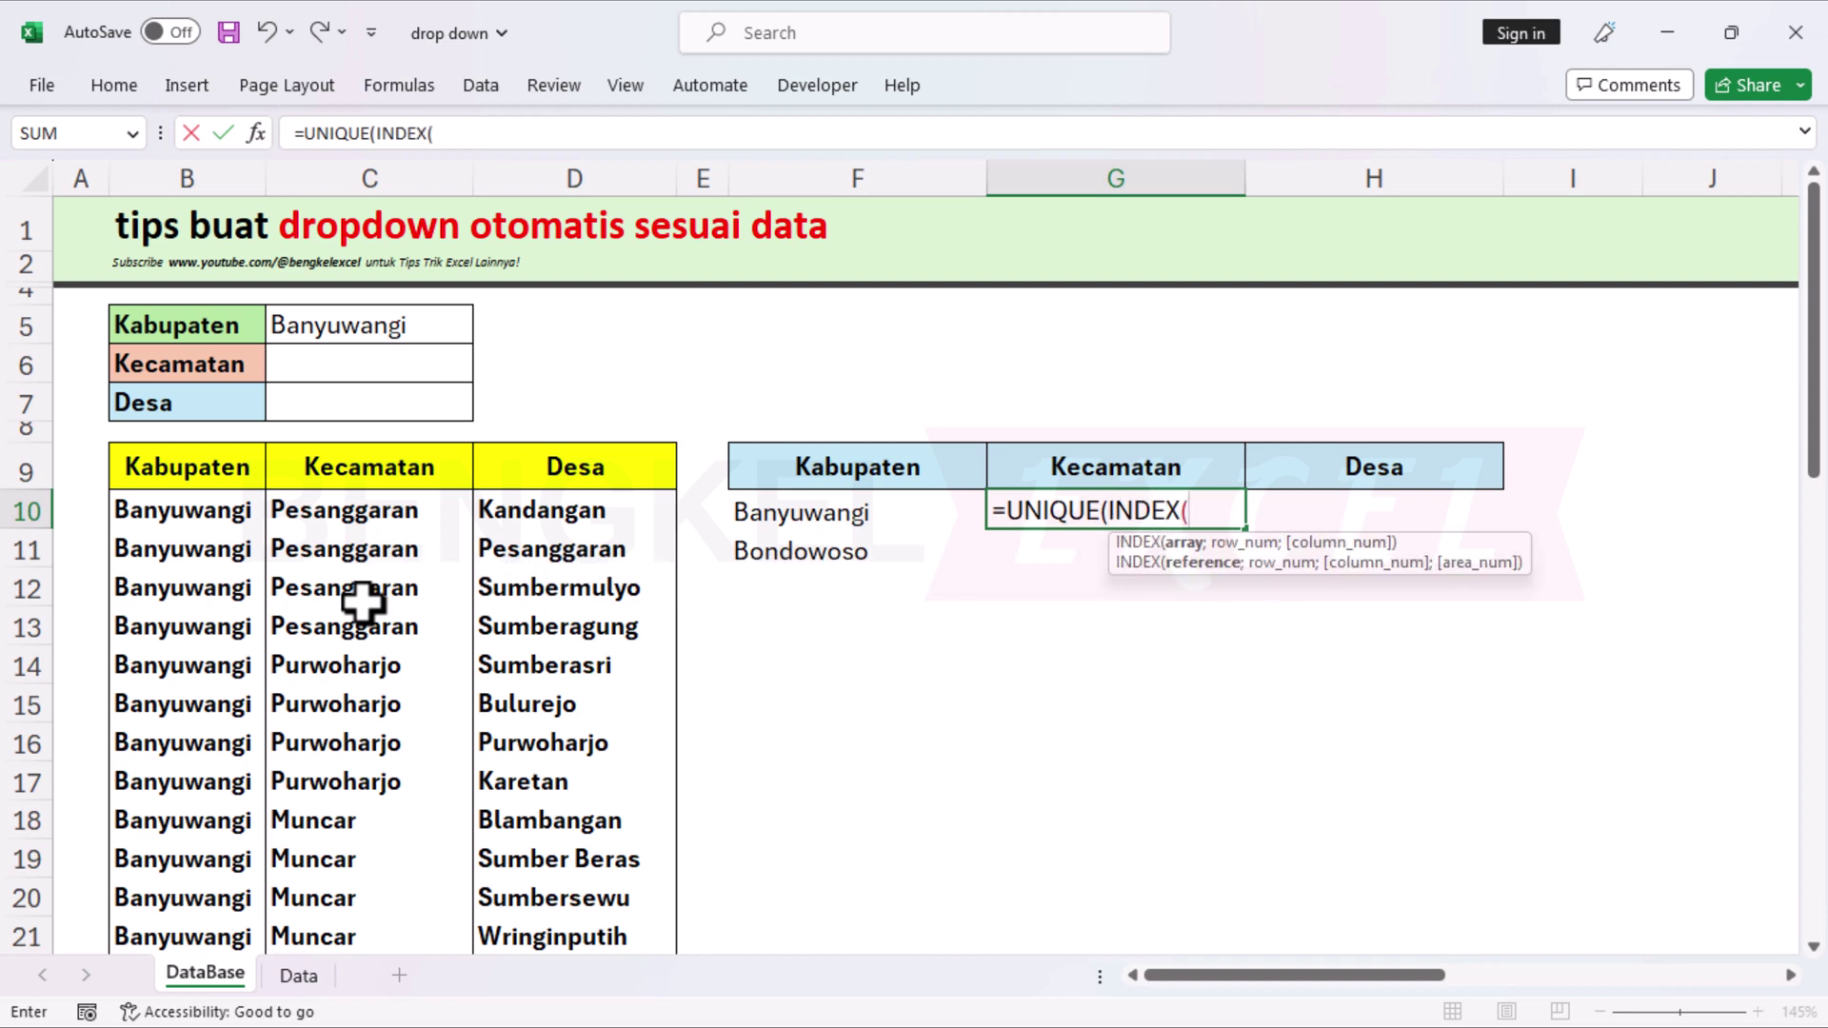
text(FILTE)
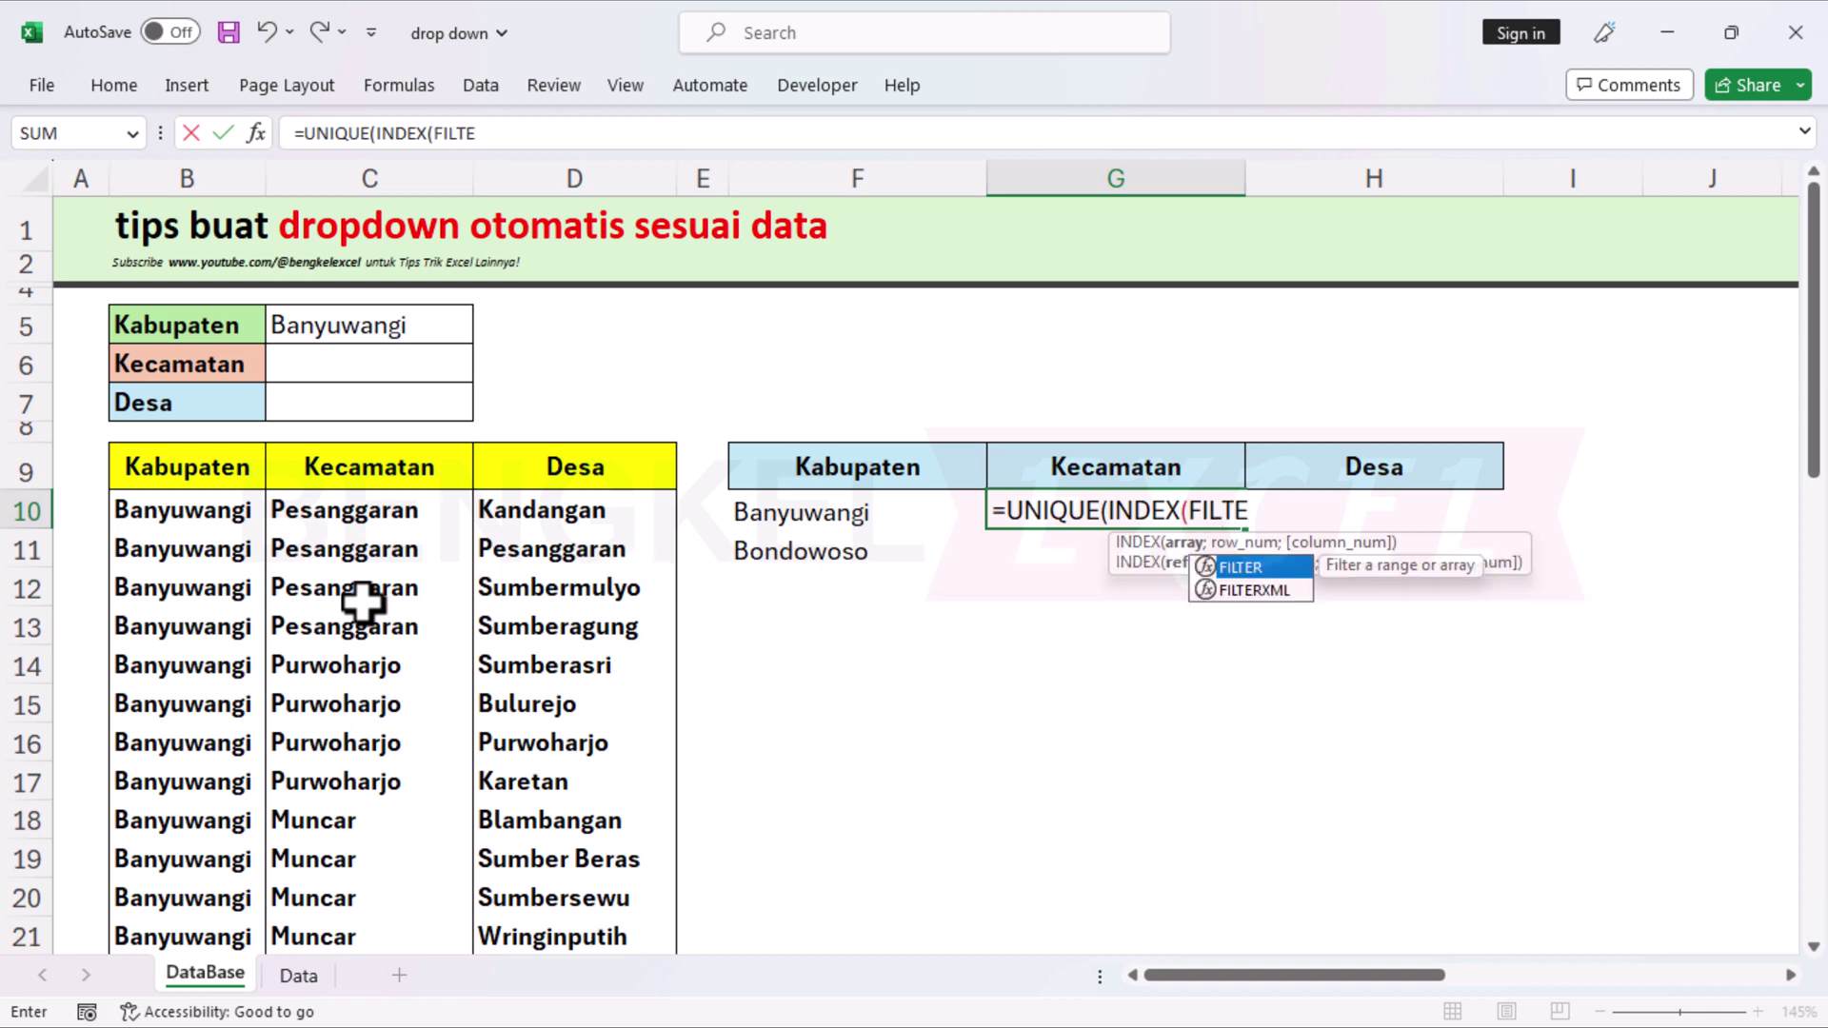
text(R()
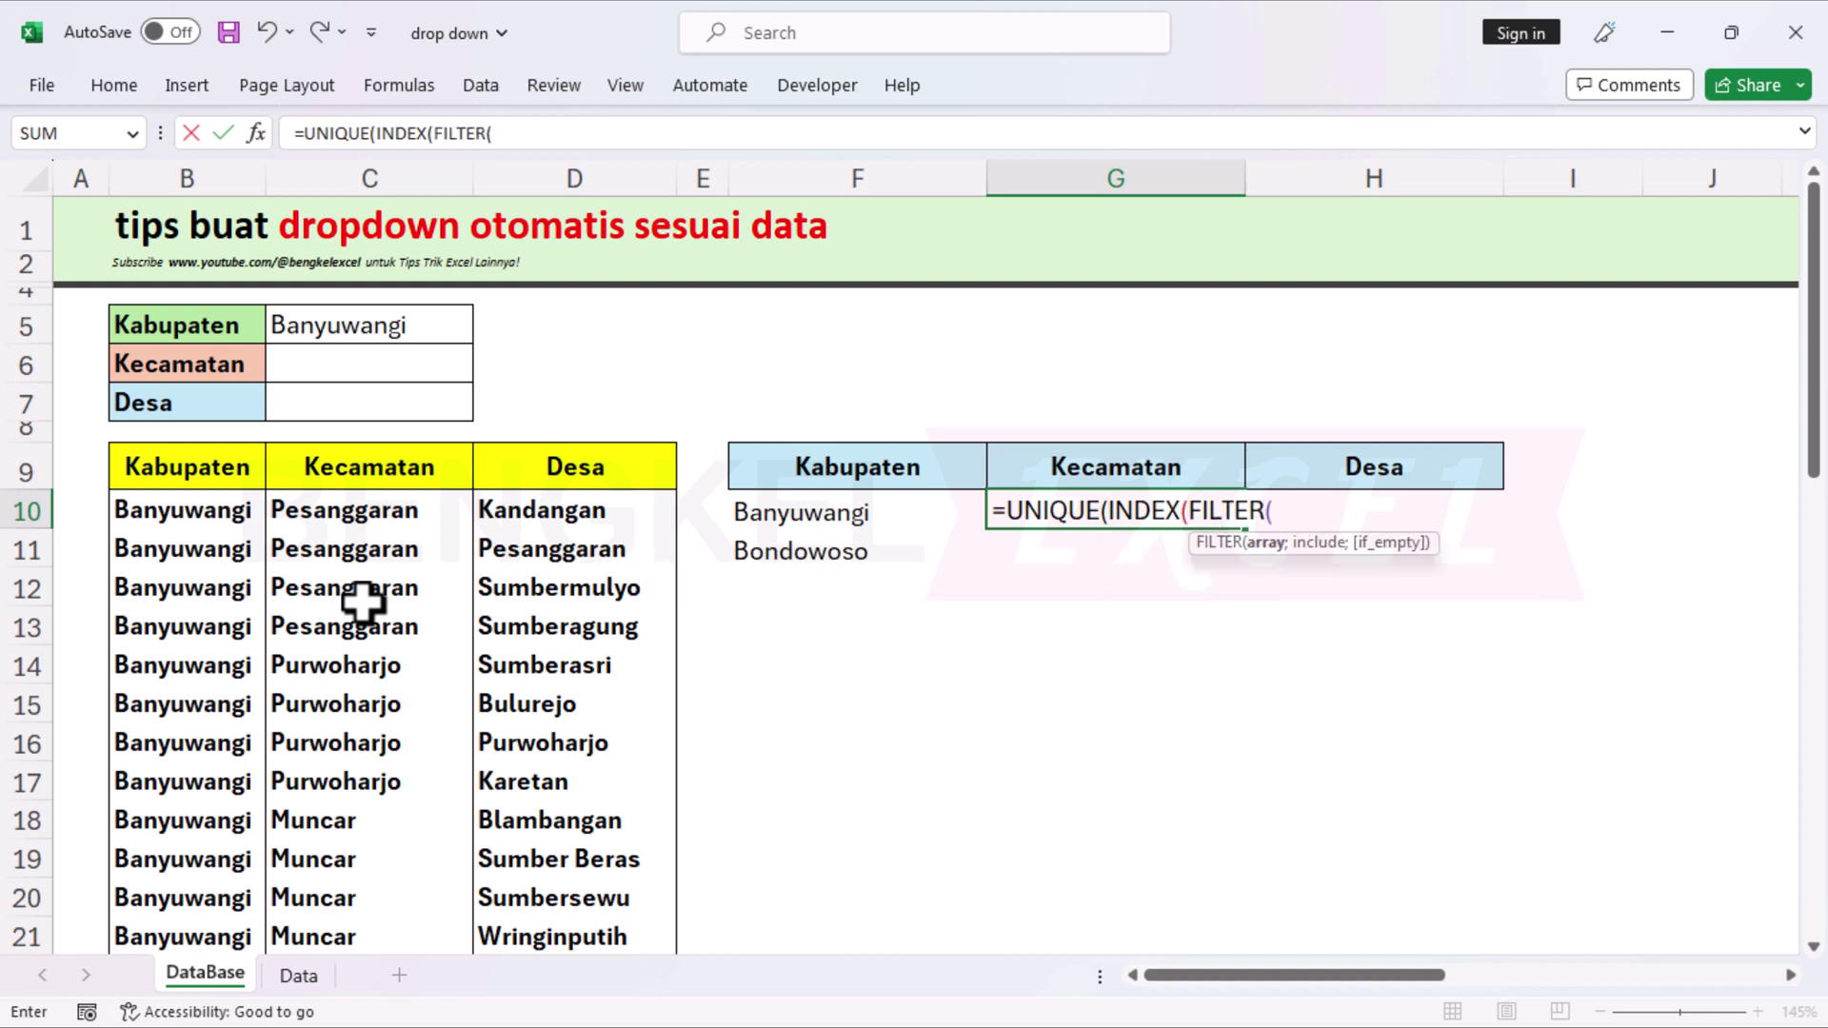
Step: Supply the Kabupaten and Kecamatan source columns B10:C51 as the FILTER array in the G10 formula
click(202, 518)
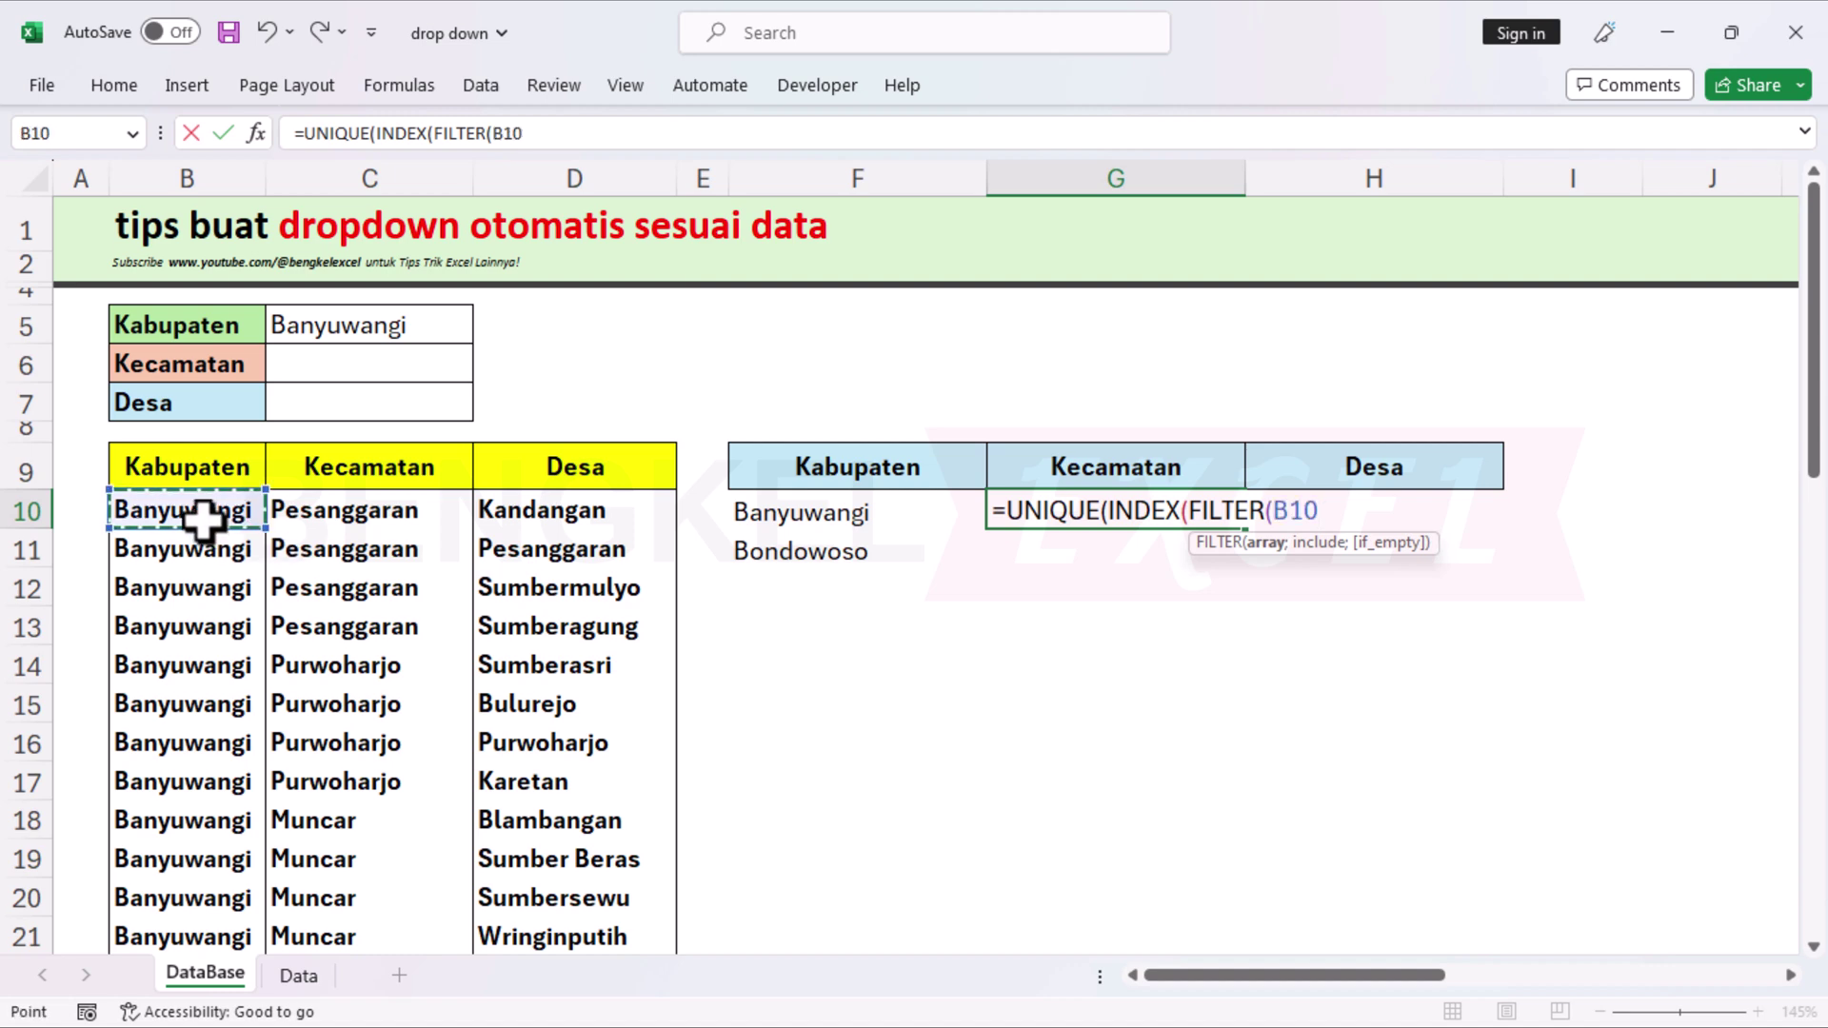
key(shift+Right)
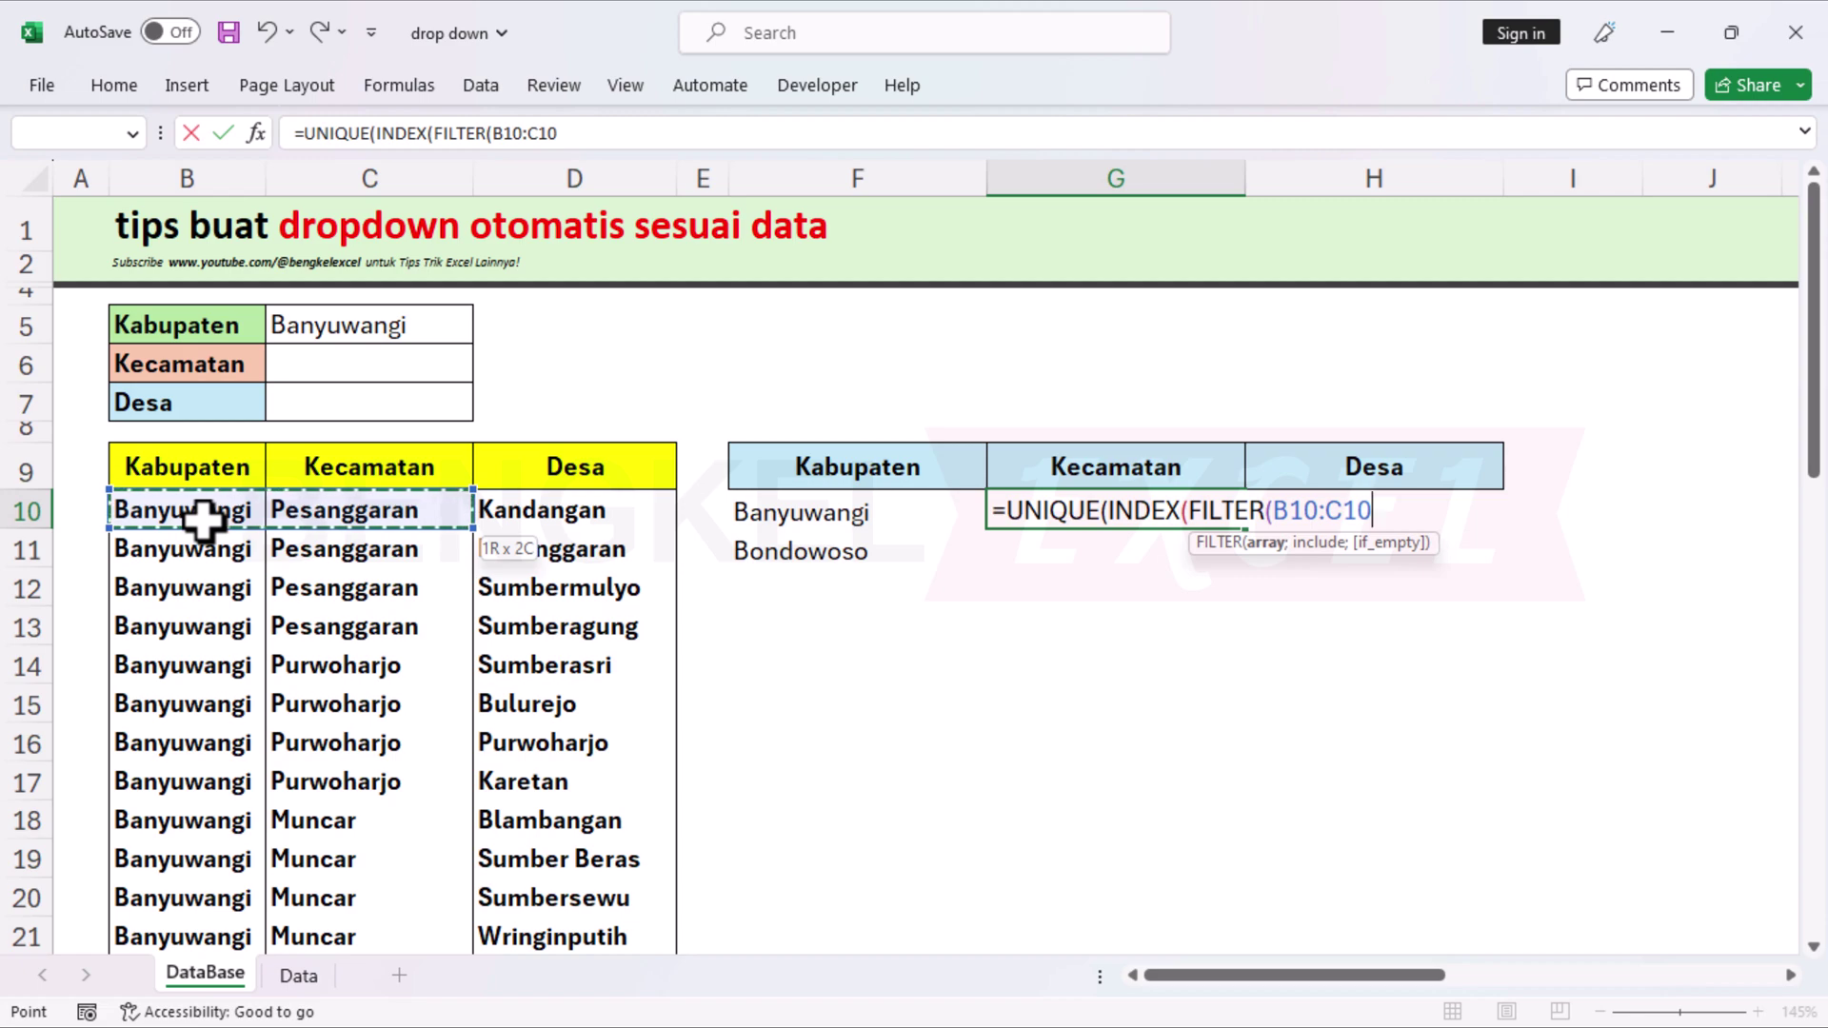
key(ctrl+shift+Down)
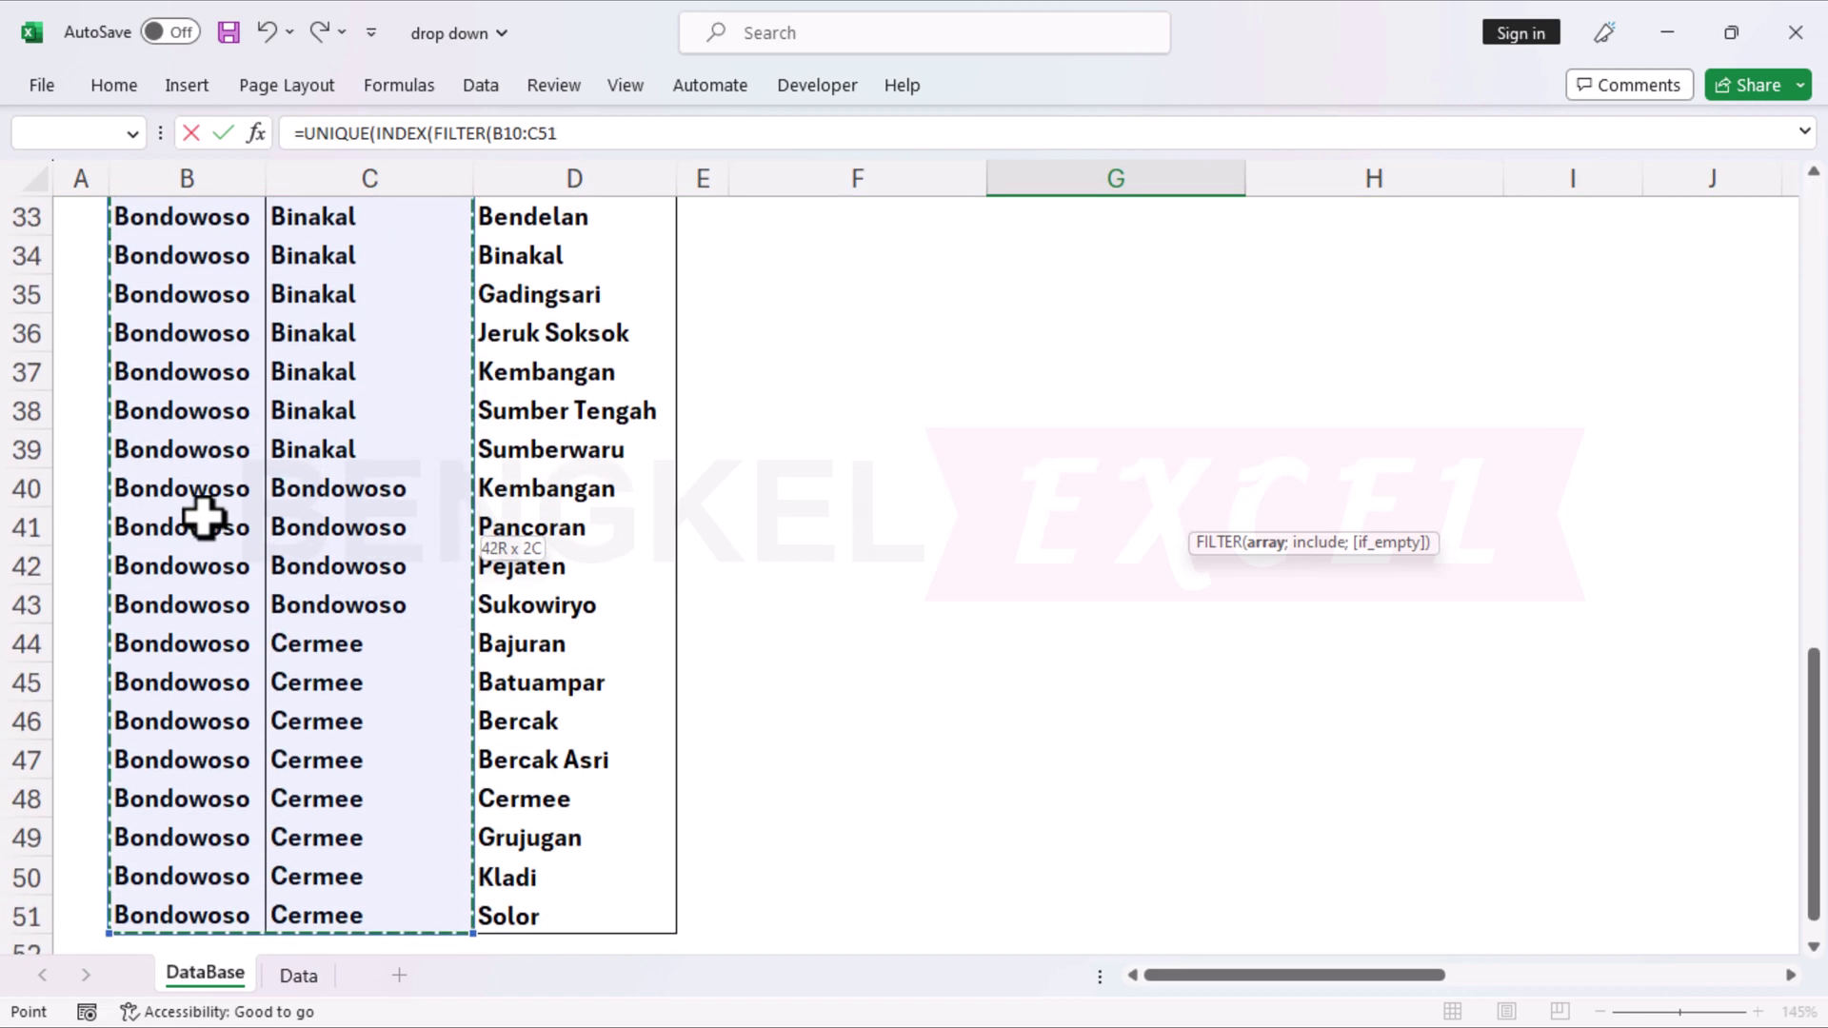
scroll(203, 520, up, 10)
text(;)
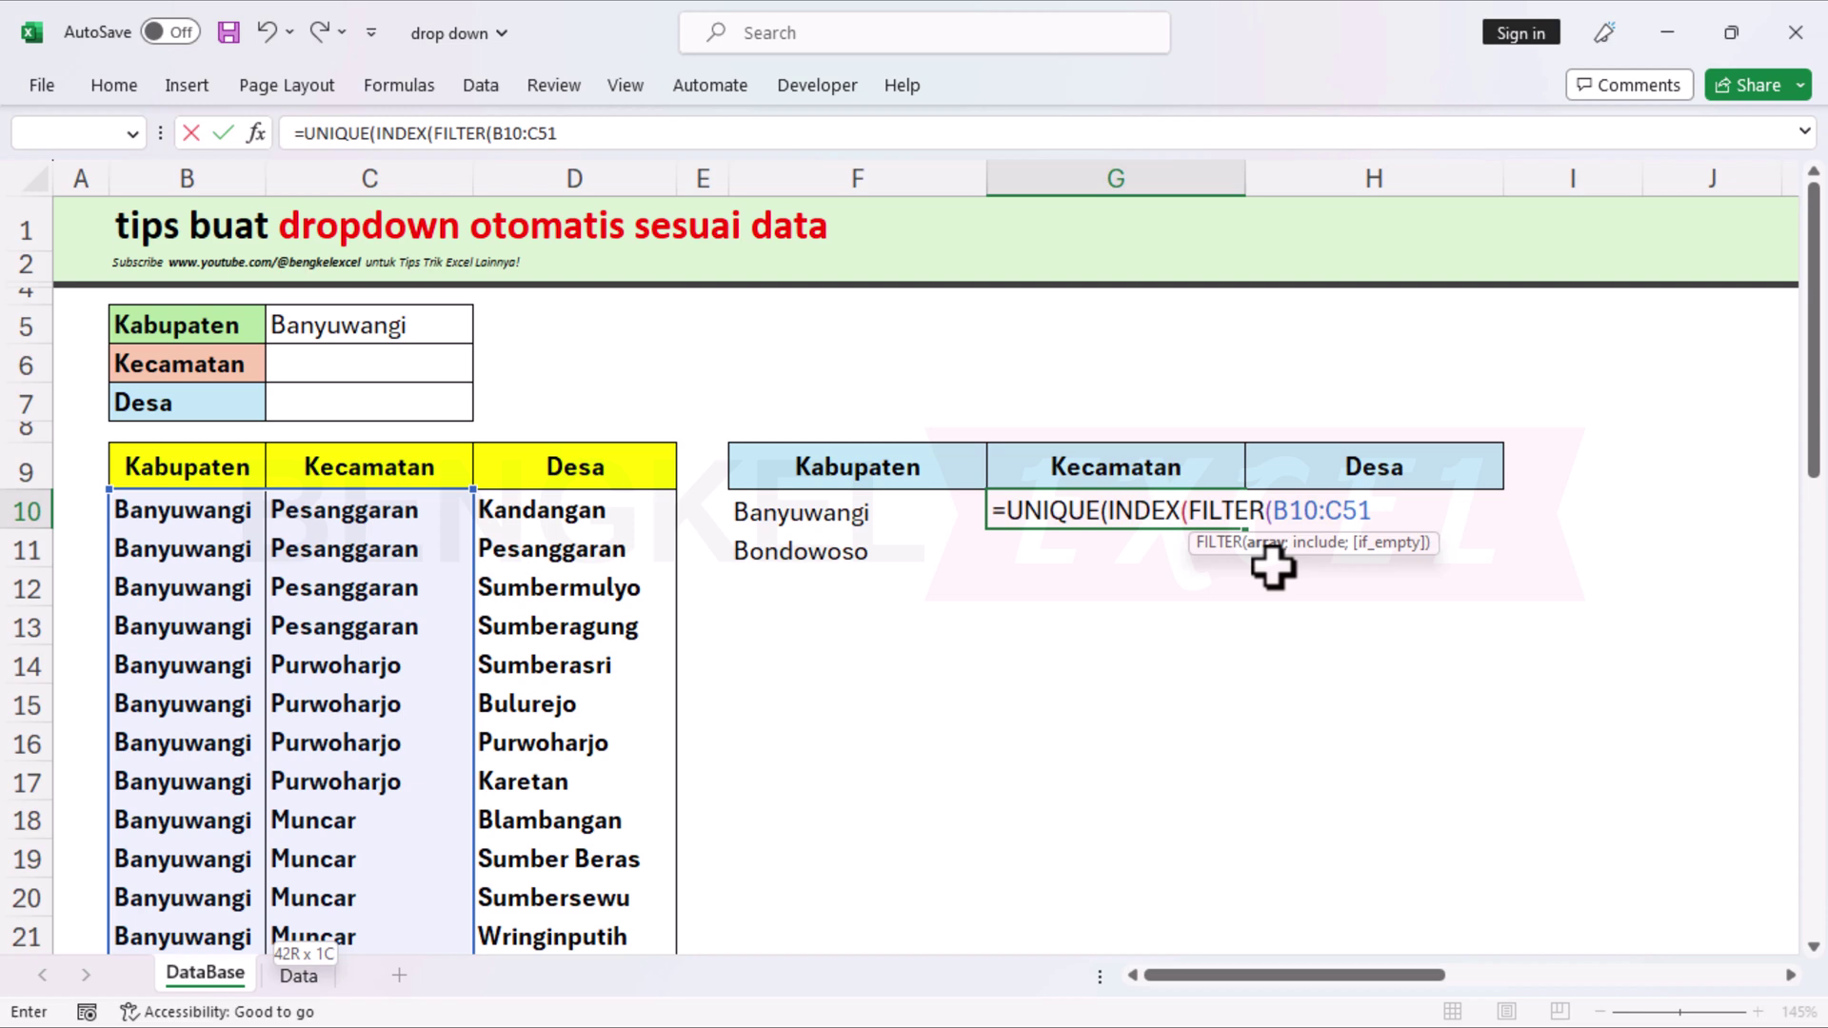
text(;)
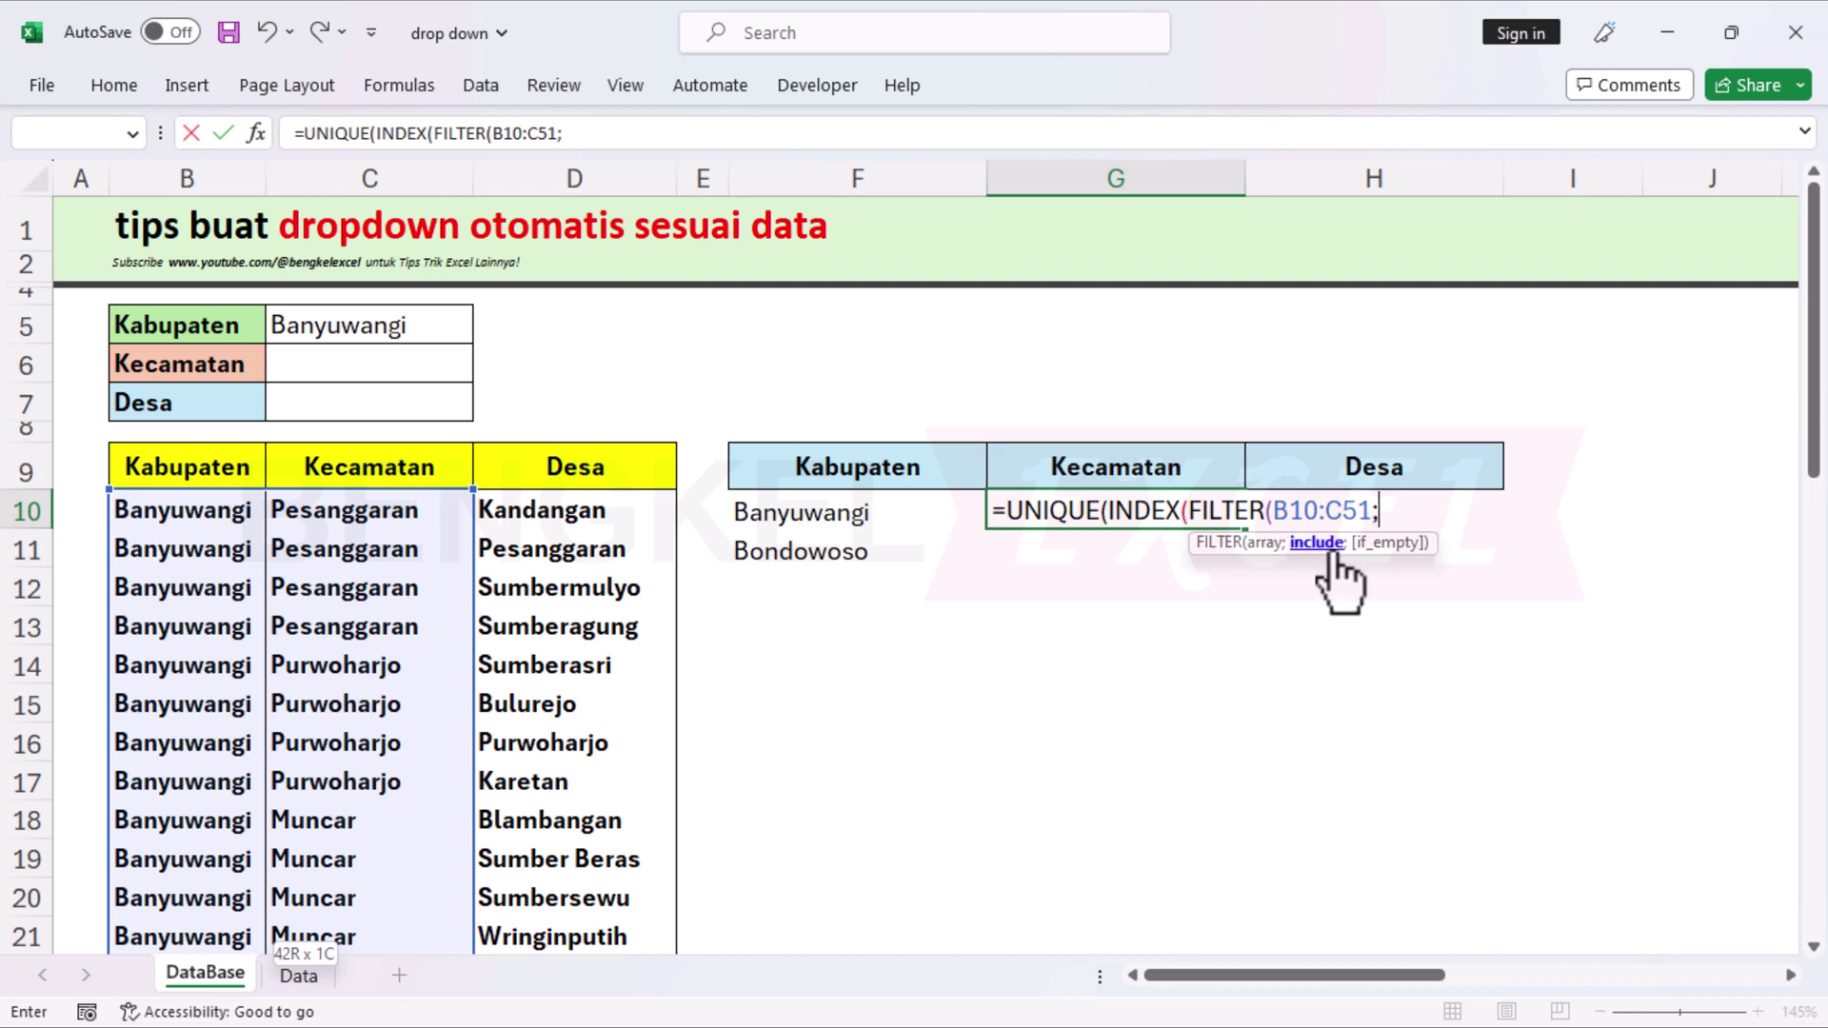
Step: Add the condition B10:B51=C5 to the FILTER so only rows of the chosen Kabupaten are included
click(221, 517)
key(ctrl+shift+Down)
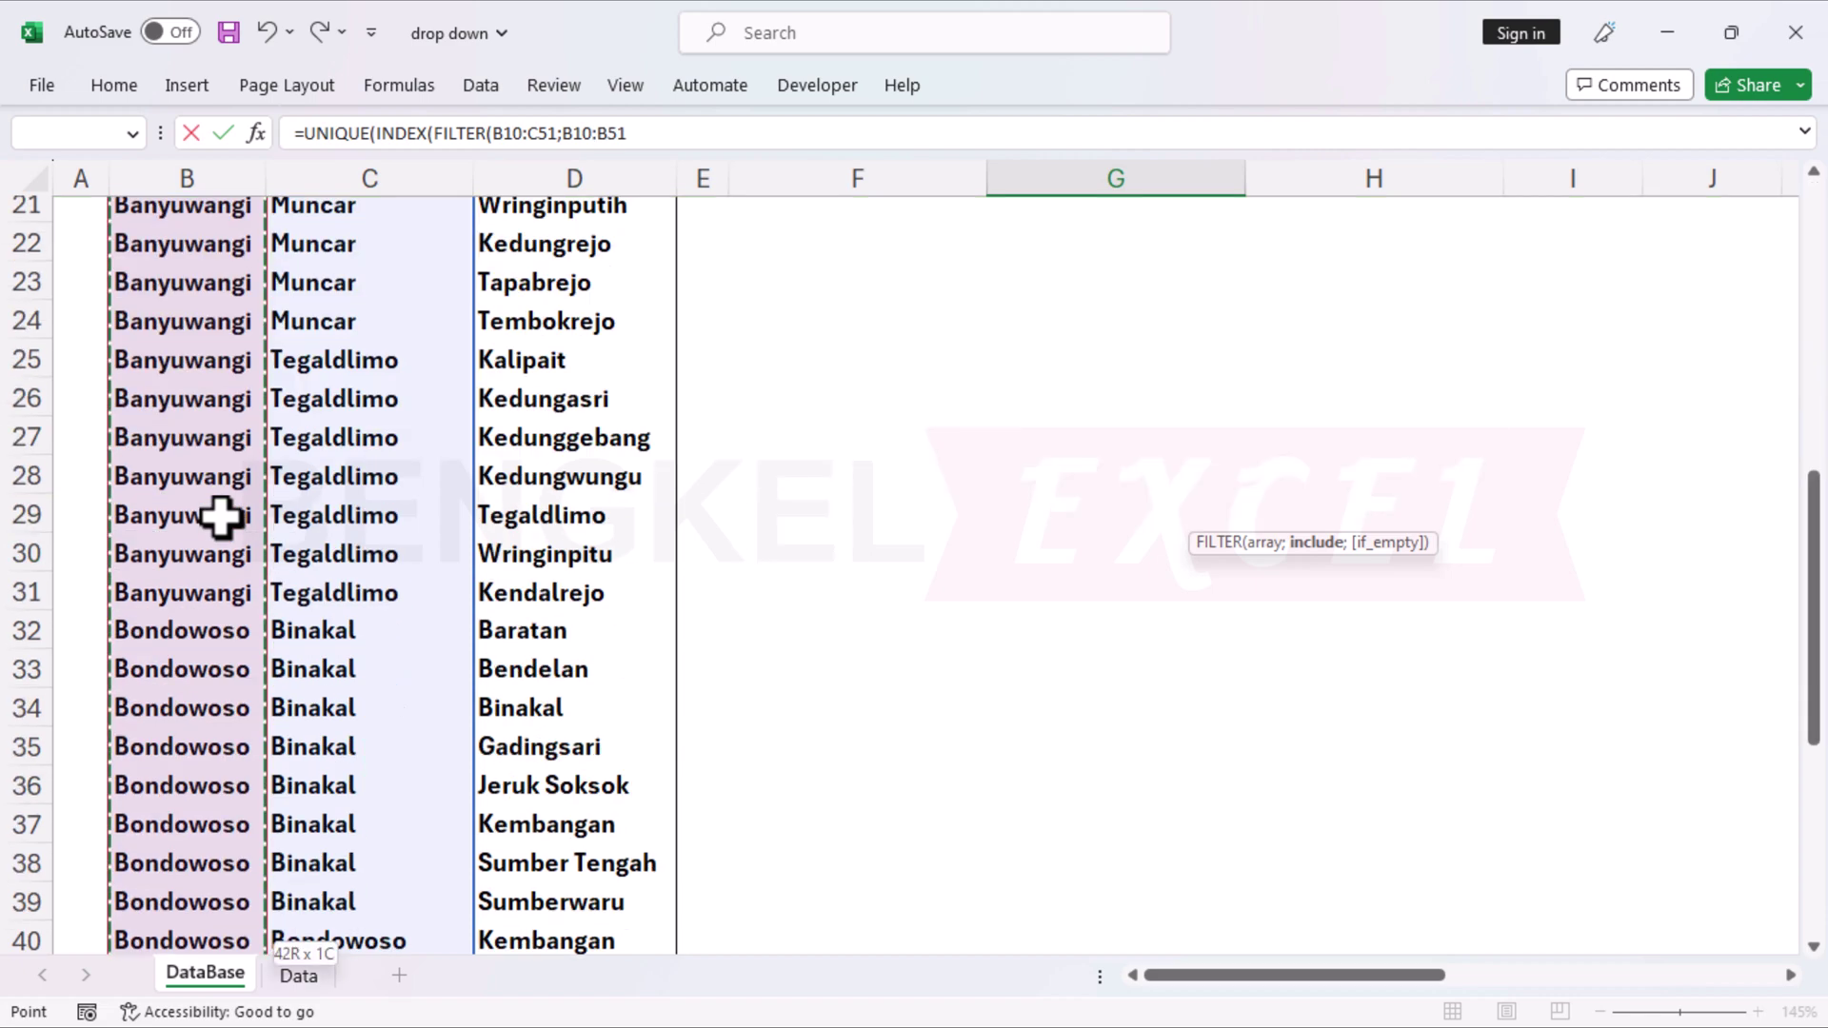
scroll(991, 700, up, 5)
scroll(991, 700, up, 6)
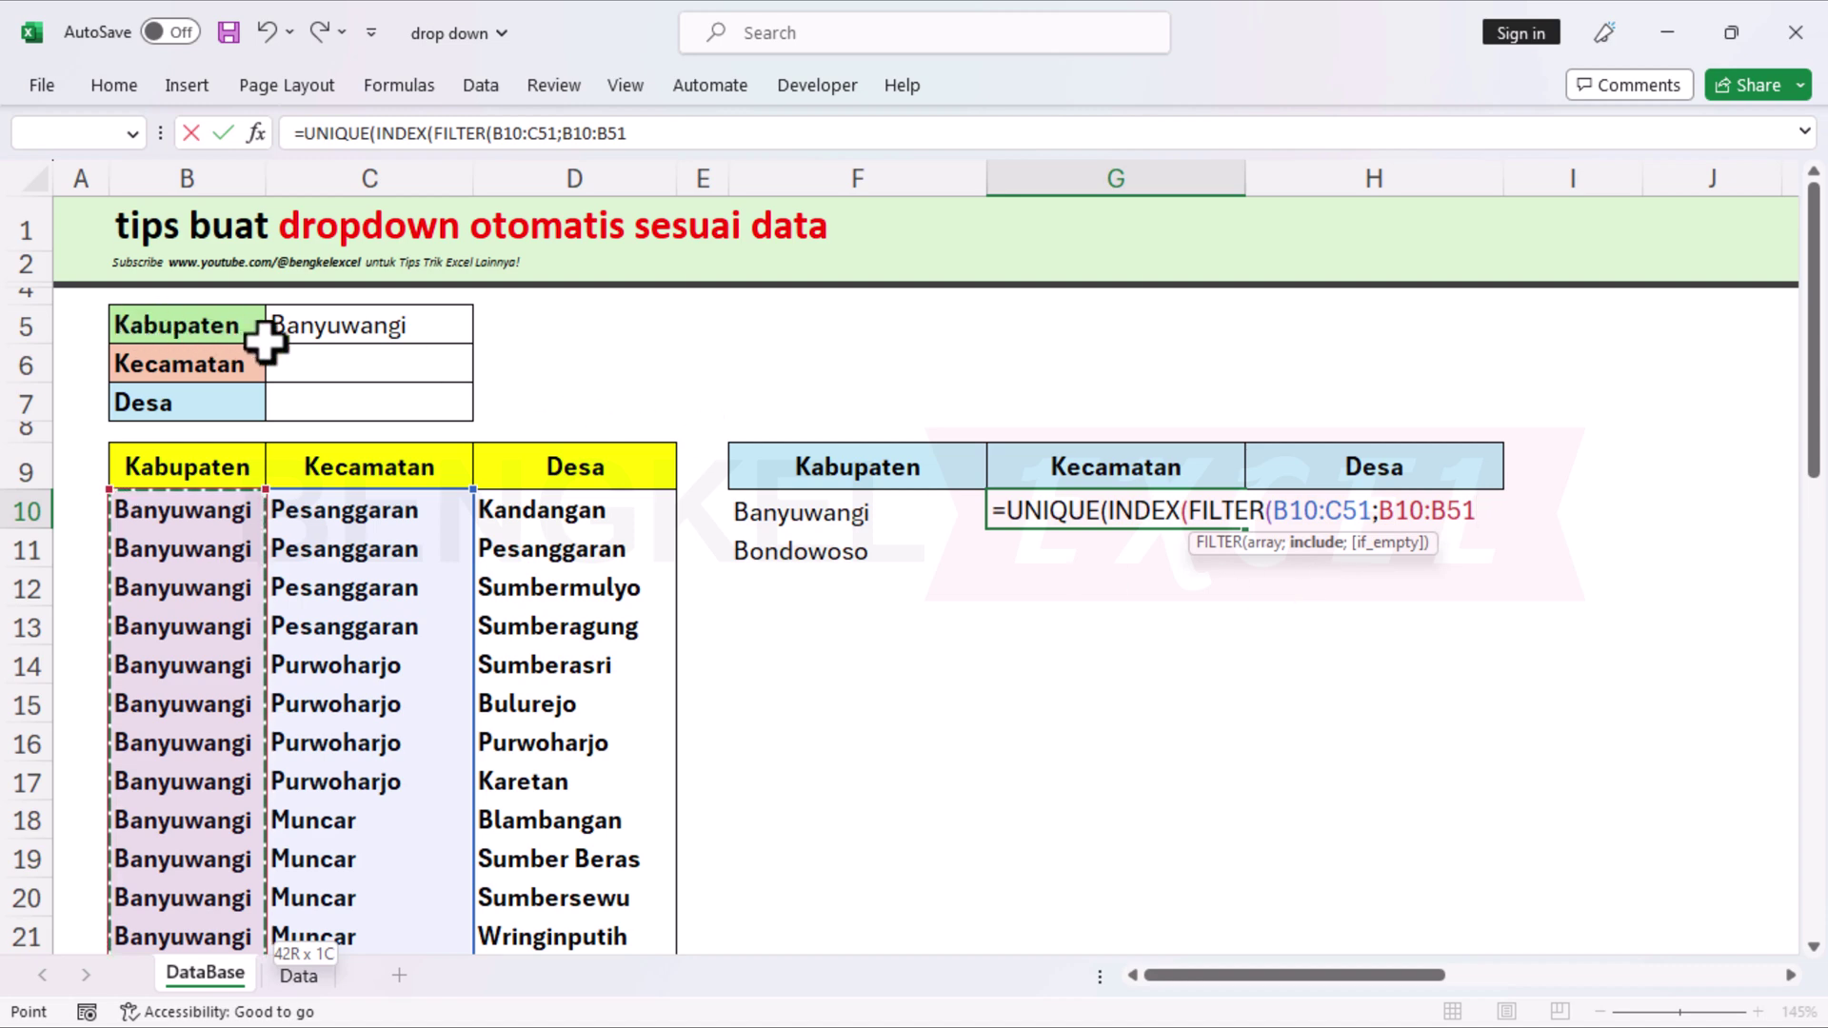
text(=)
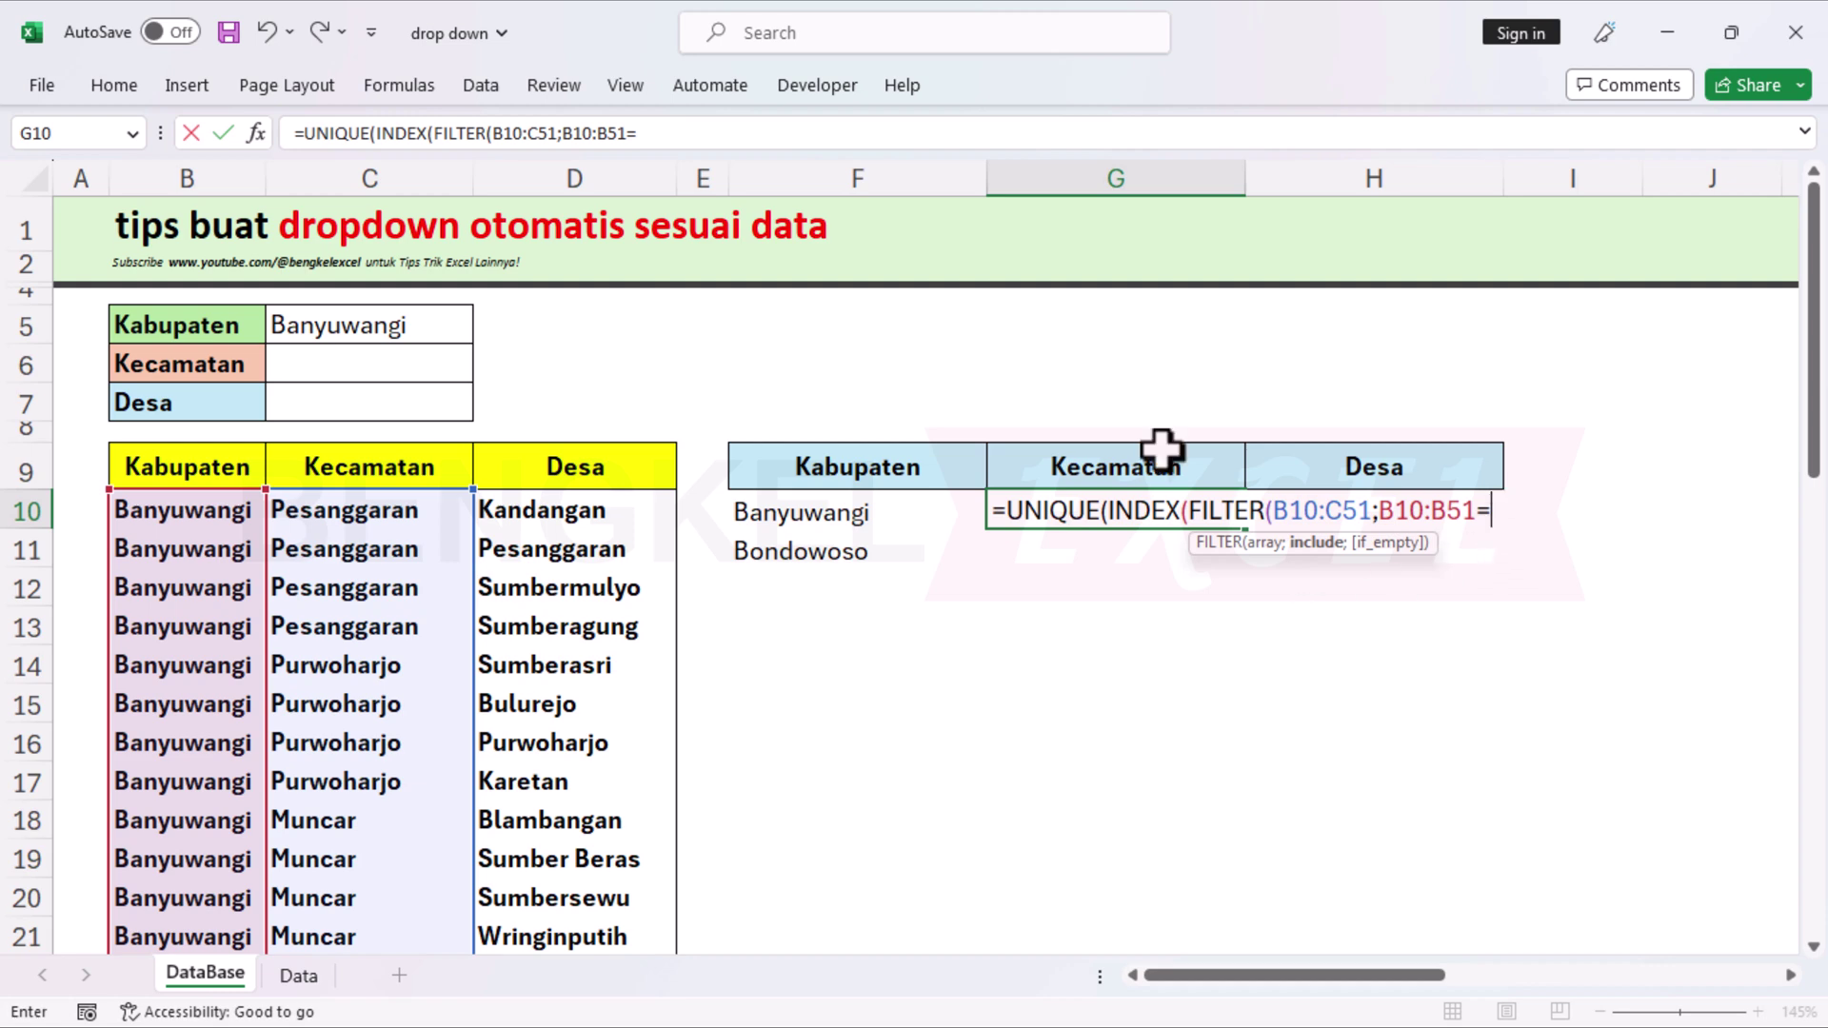
click(307, 329)
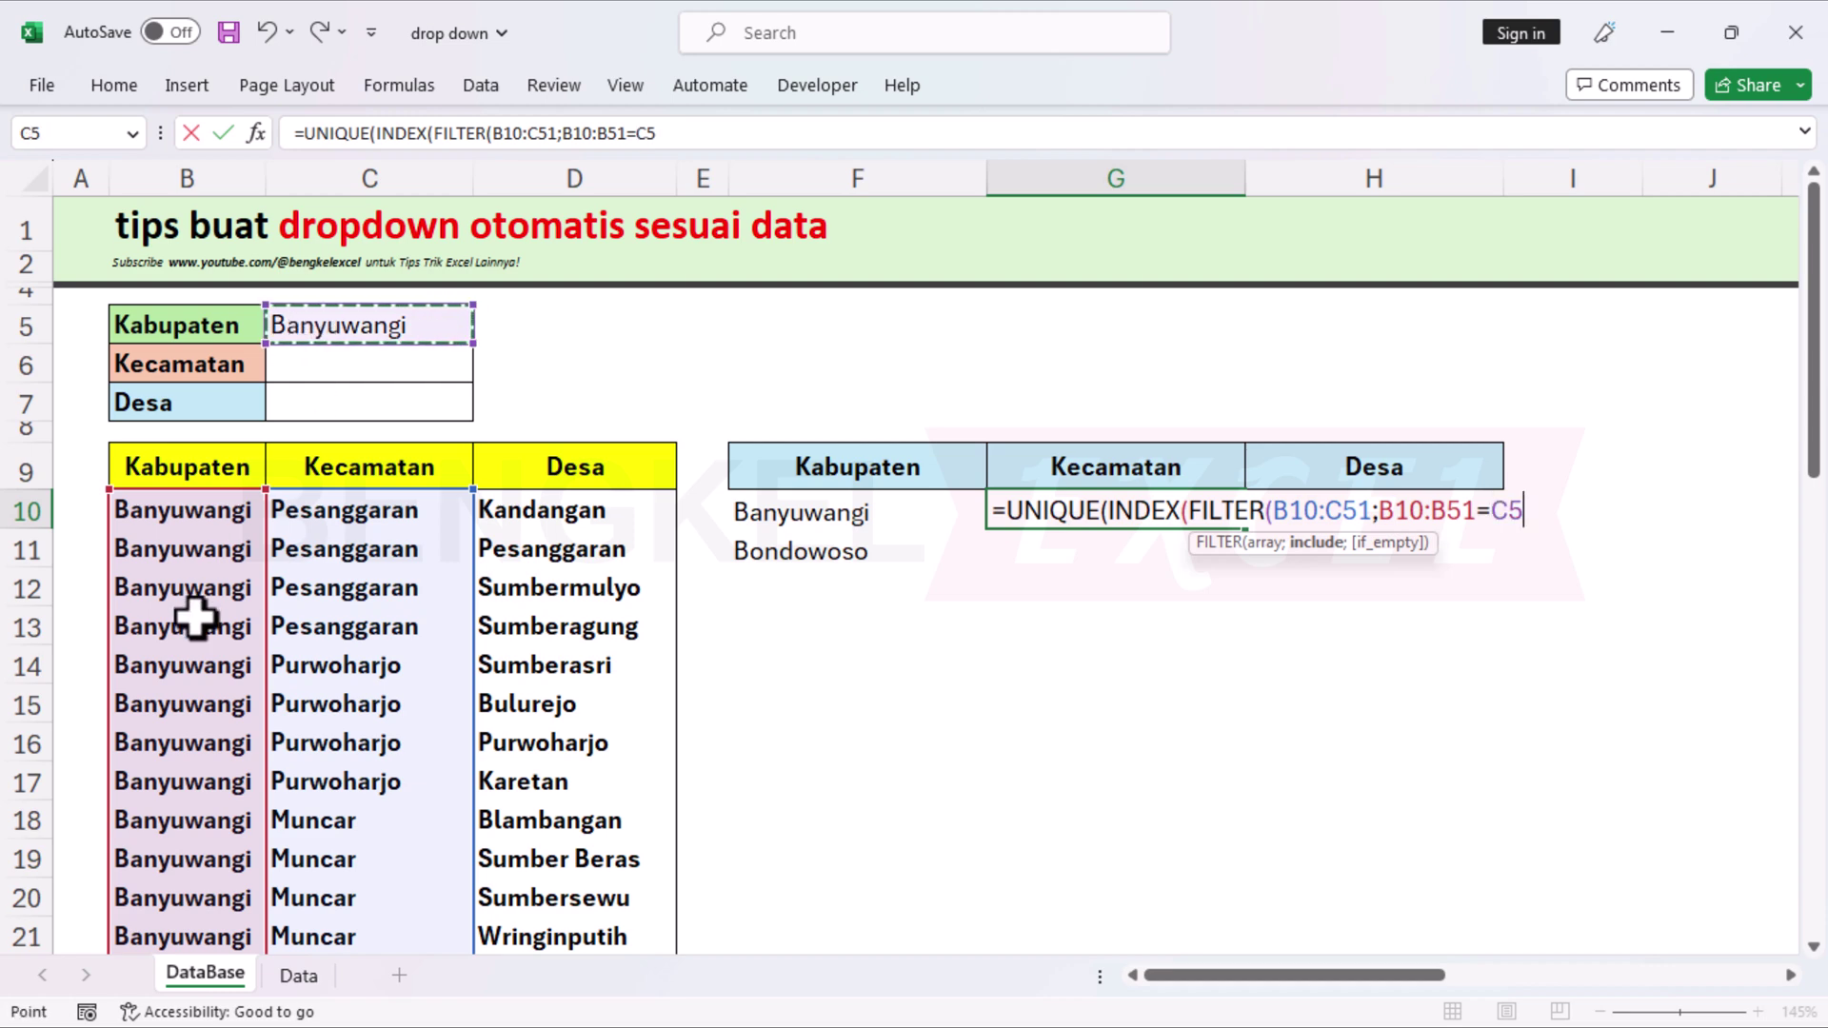
text())
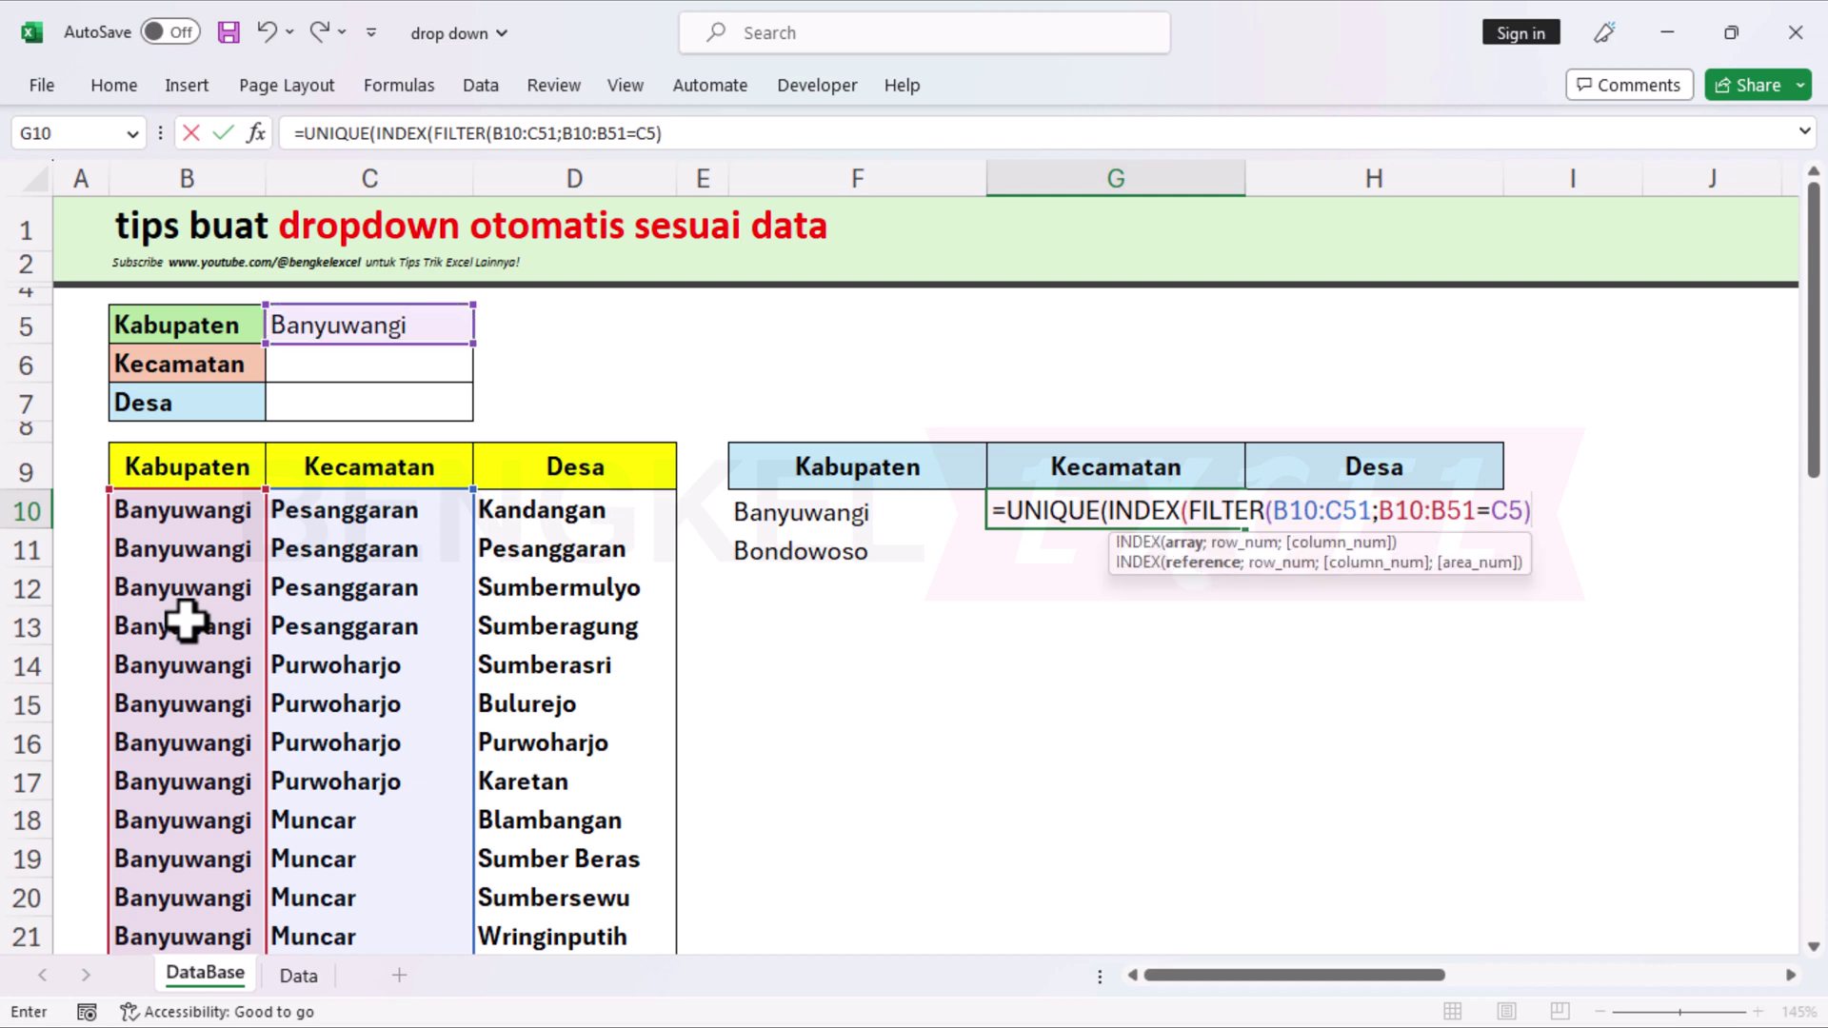
Step: Return column 2 with an empty row argument in INDEX, completing G10 as =UNIQUE(INDEX(FILTER(B10:C51;B10:B51=C5);;2))
text(;;2)
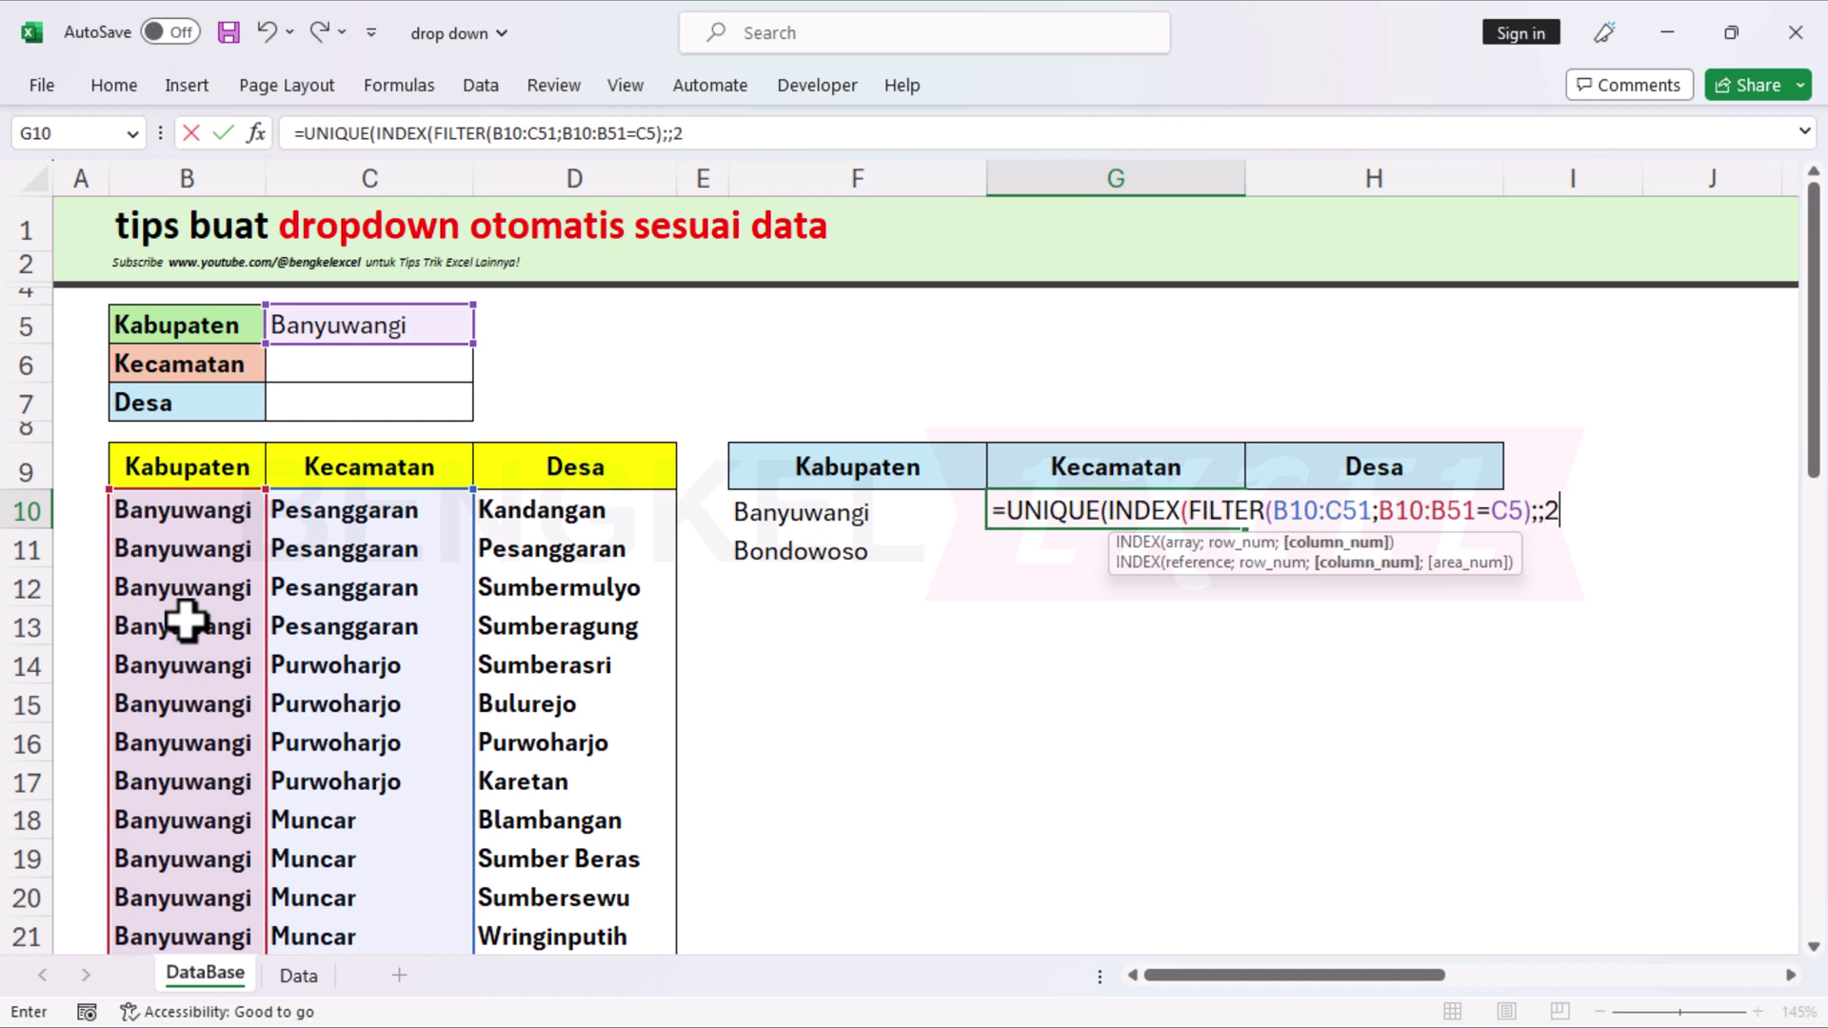
click(1576, 516)
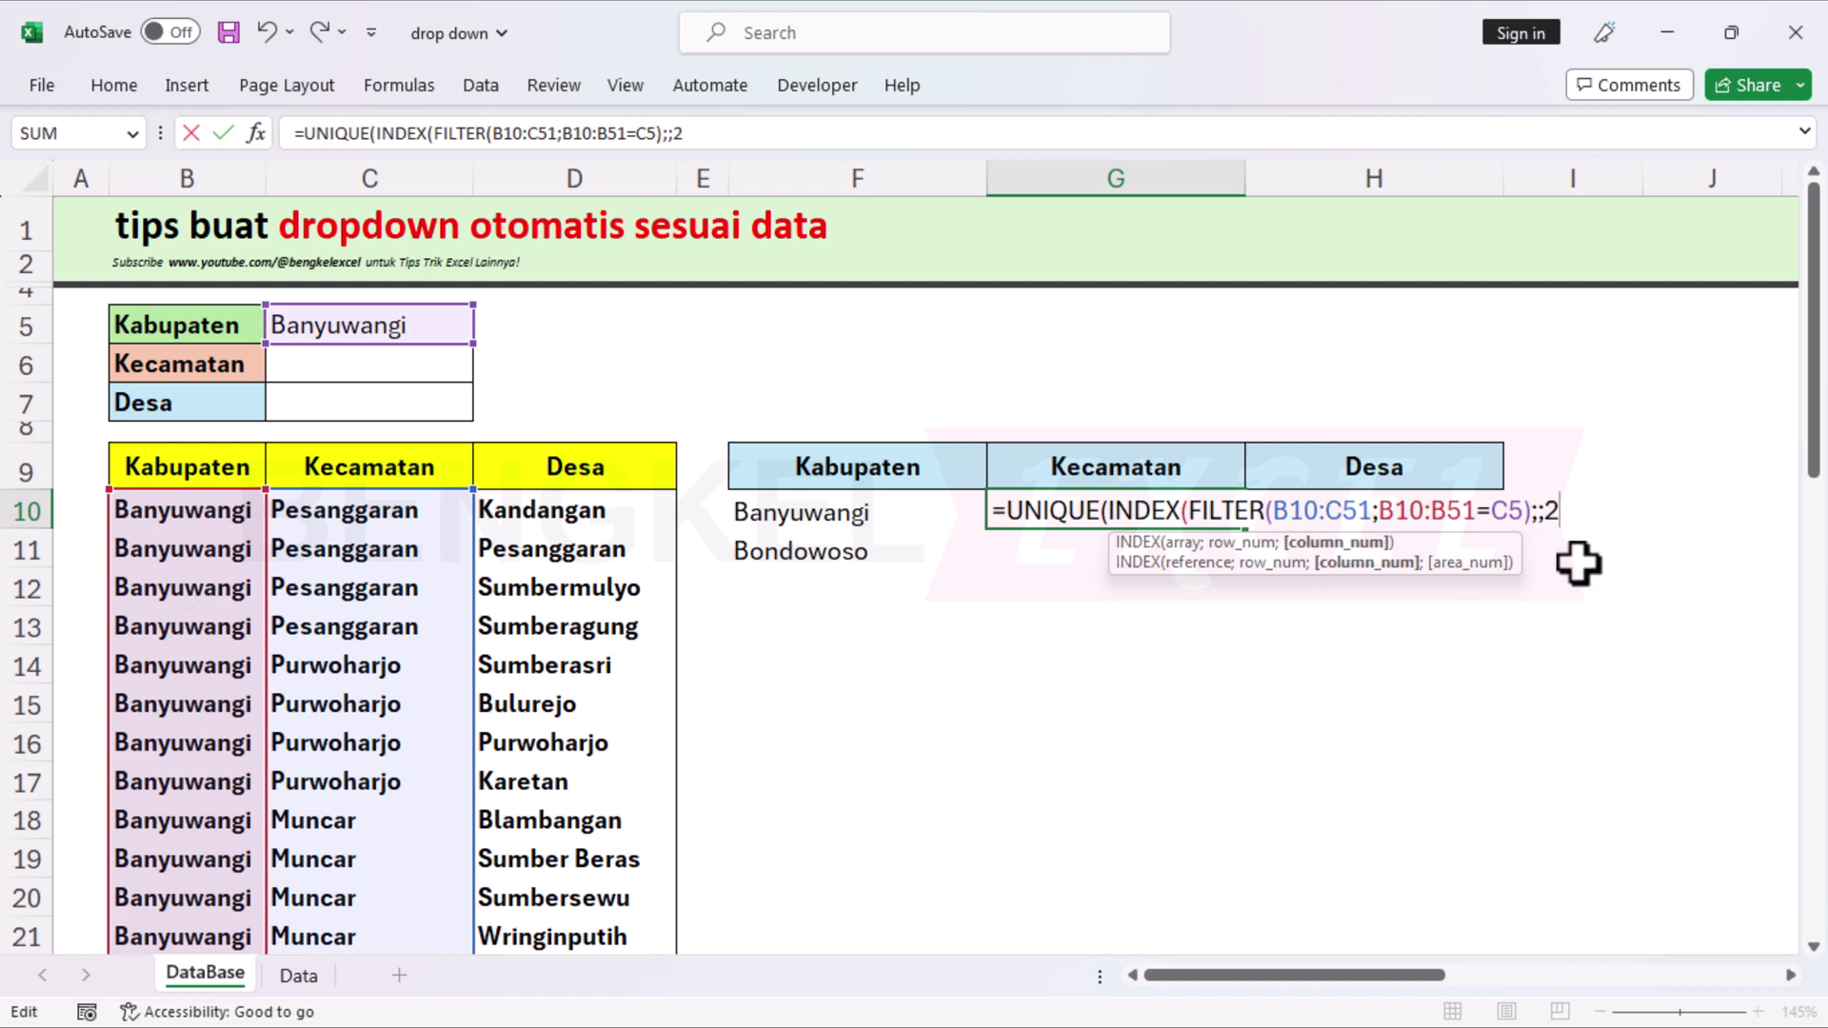
text(2))
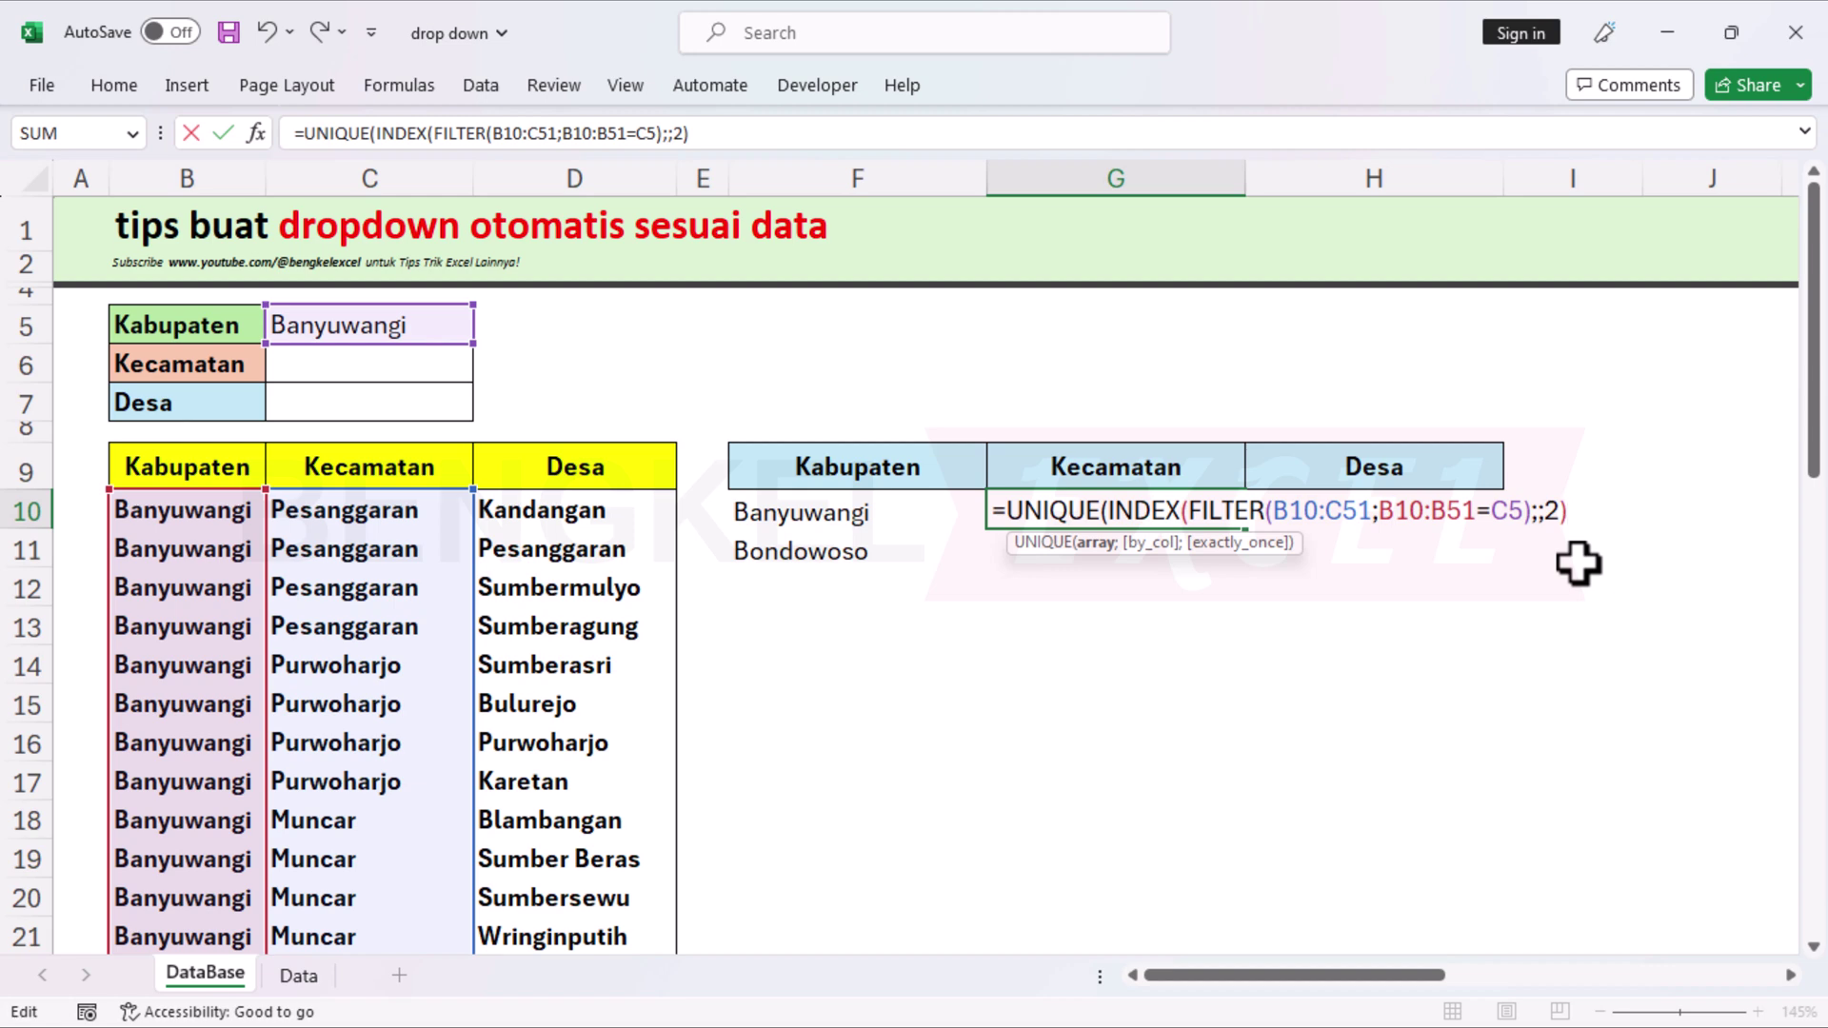
text())
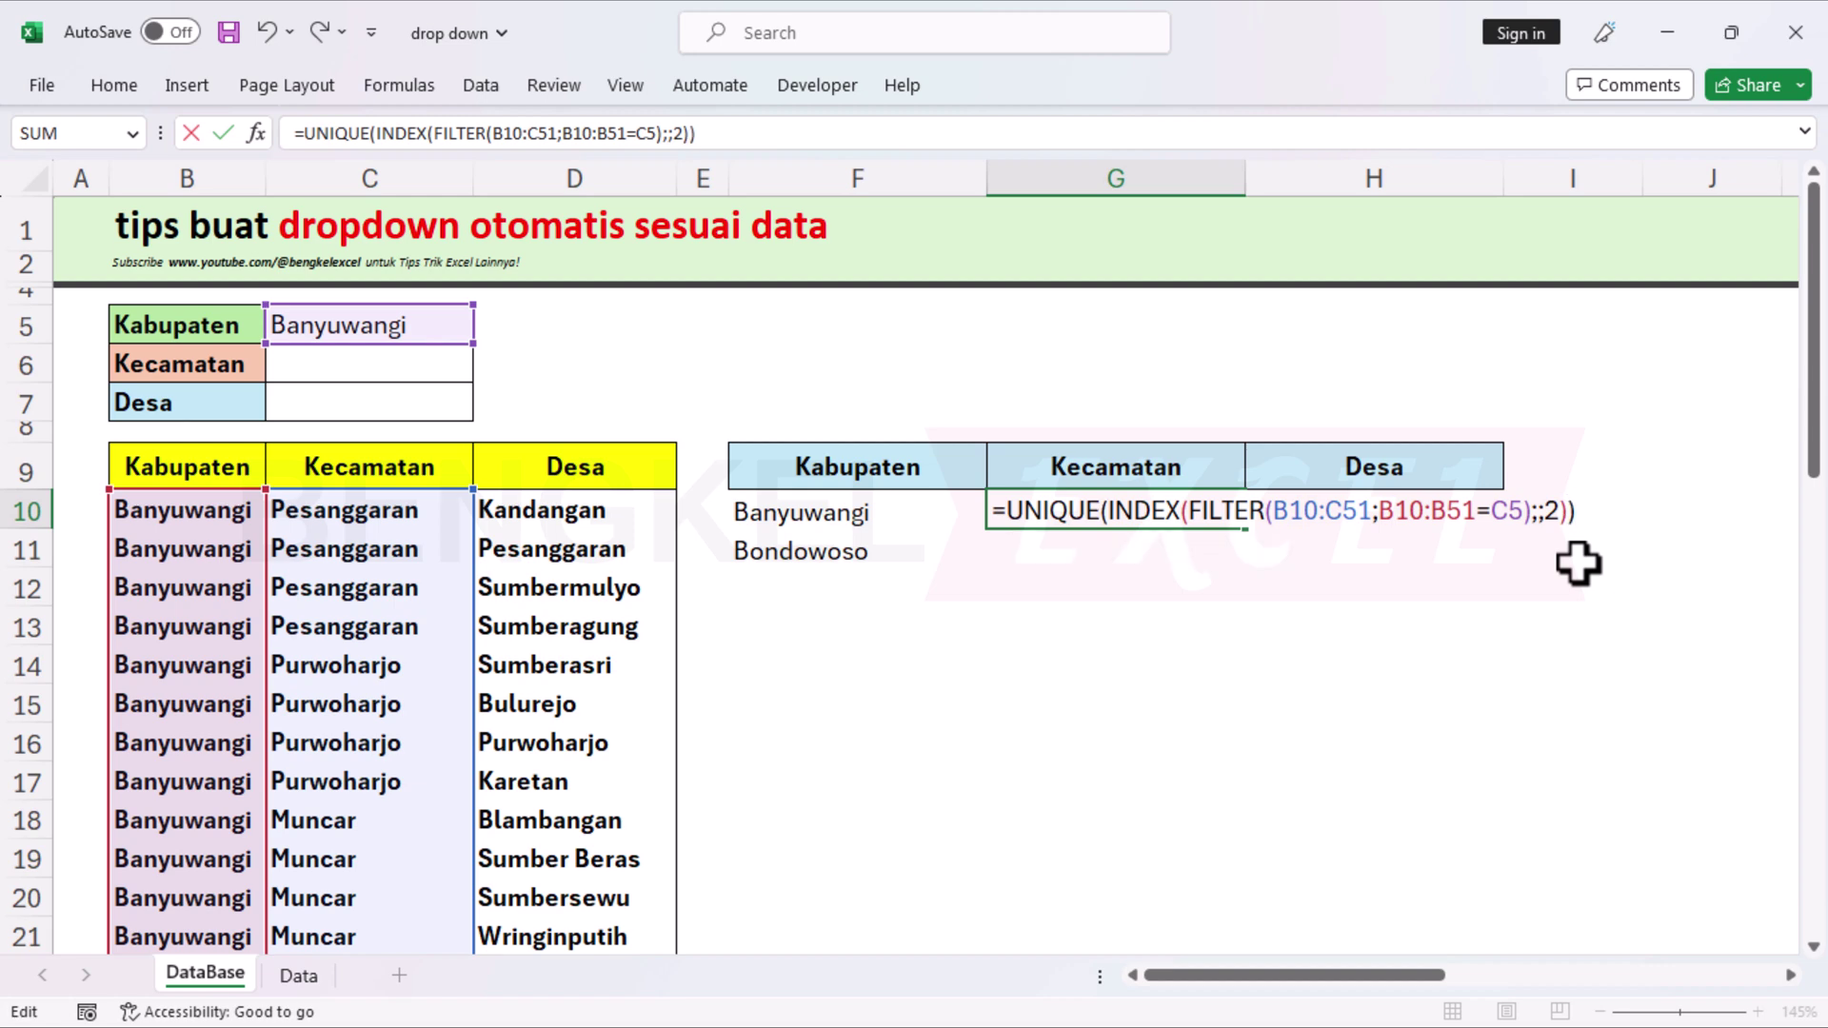
key(Return)
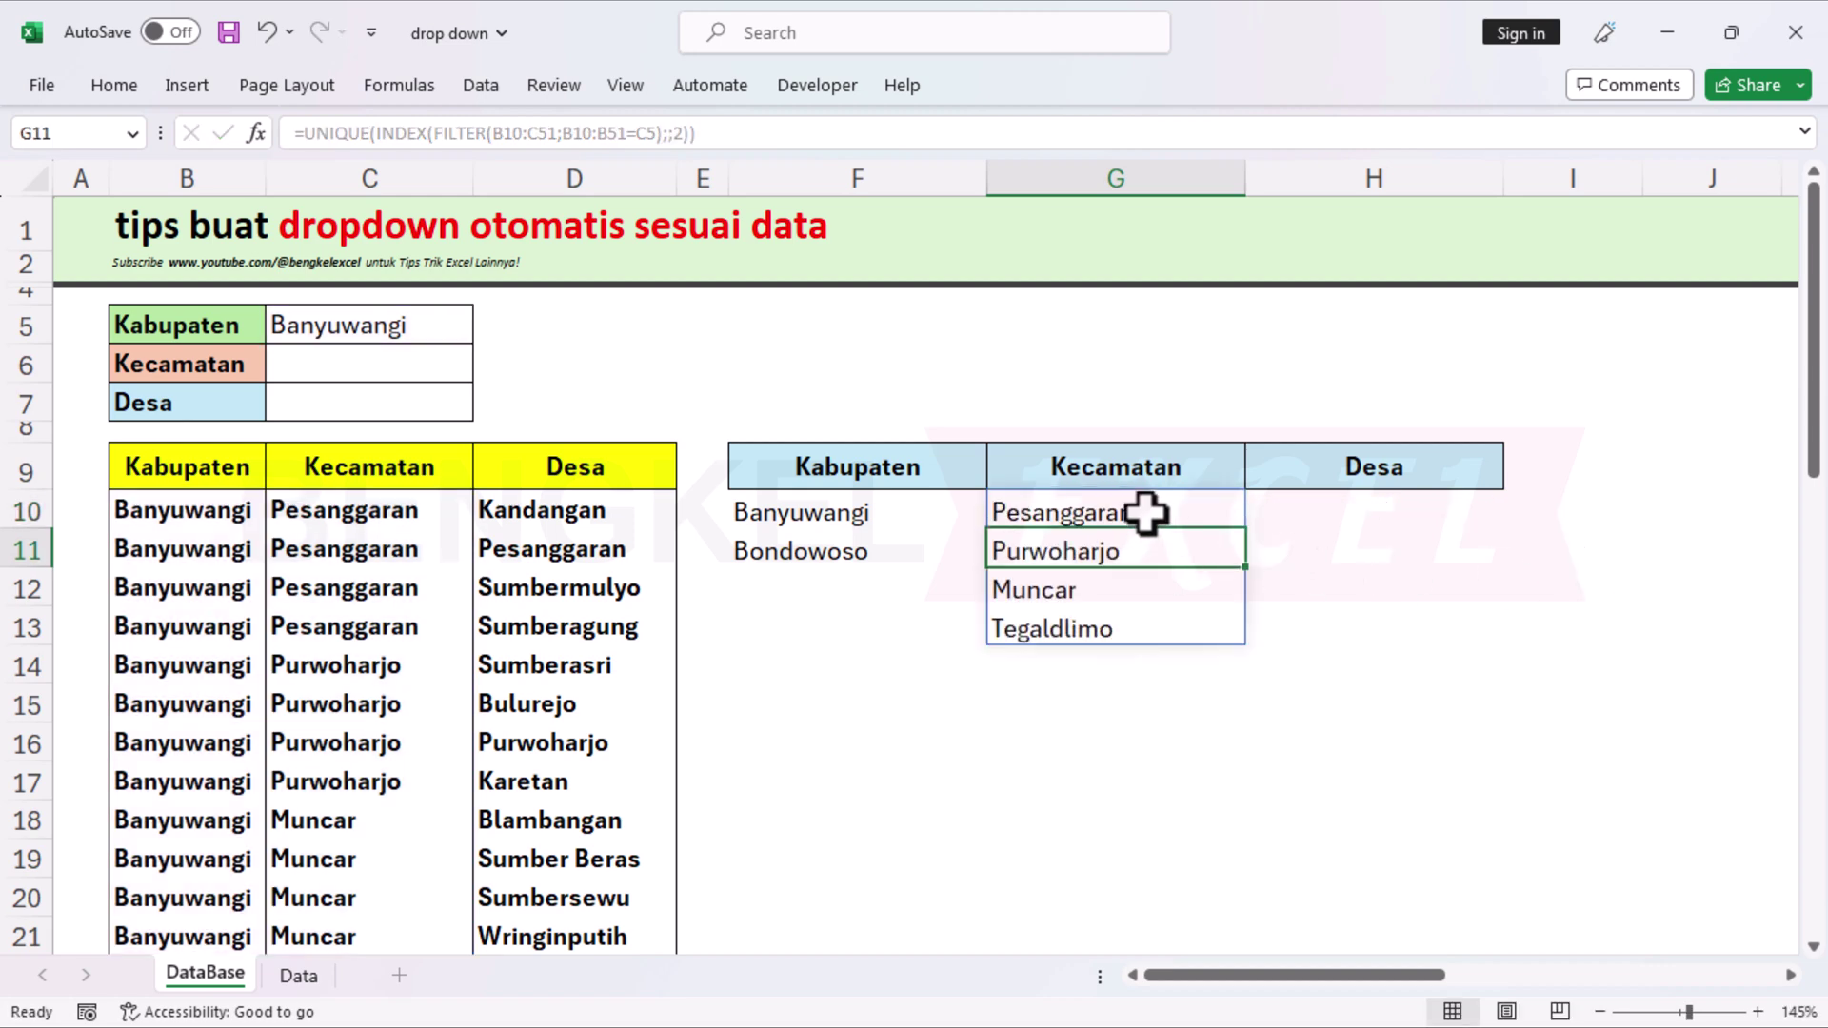
Step: Examine how the Kecamatan list in G10 relates to C5, and which input cells and source columns the Desa list depends on
click(1144, 512)
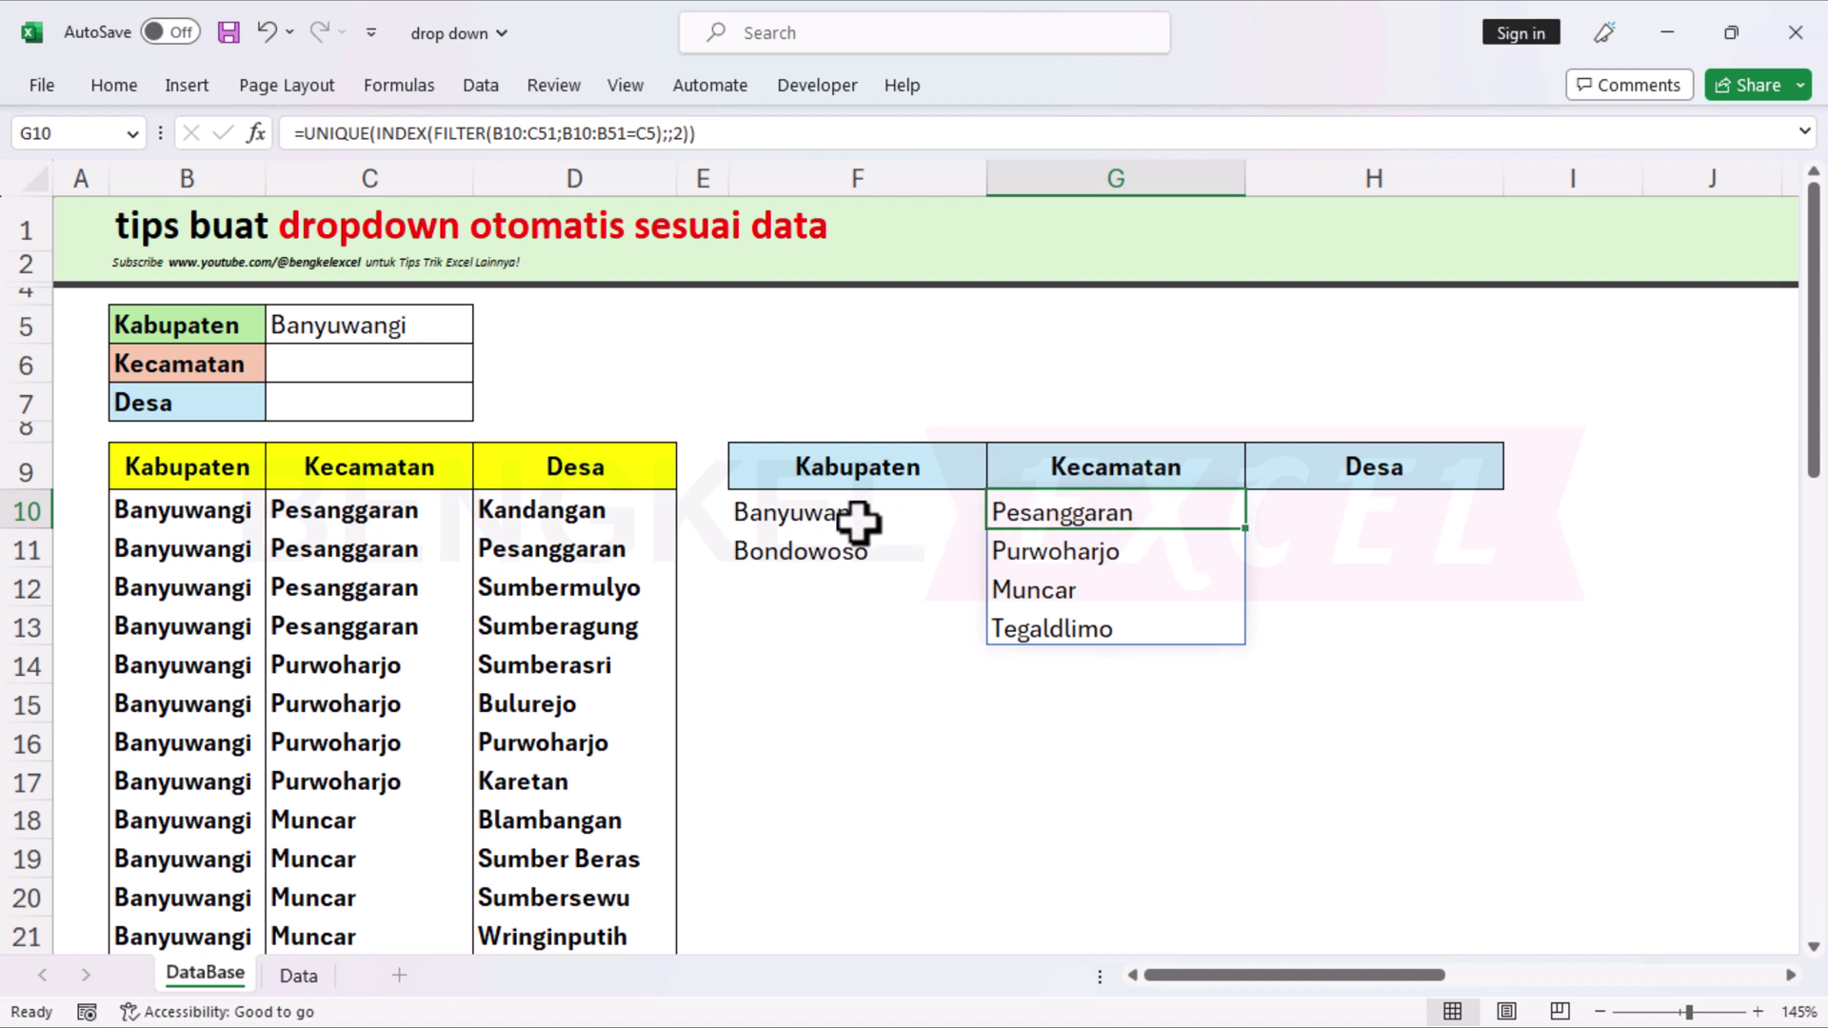
click(323, 324)
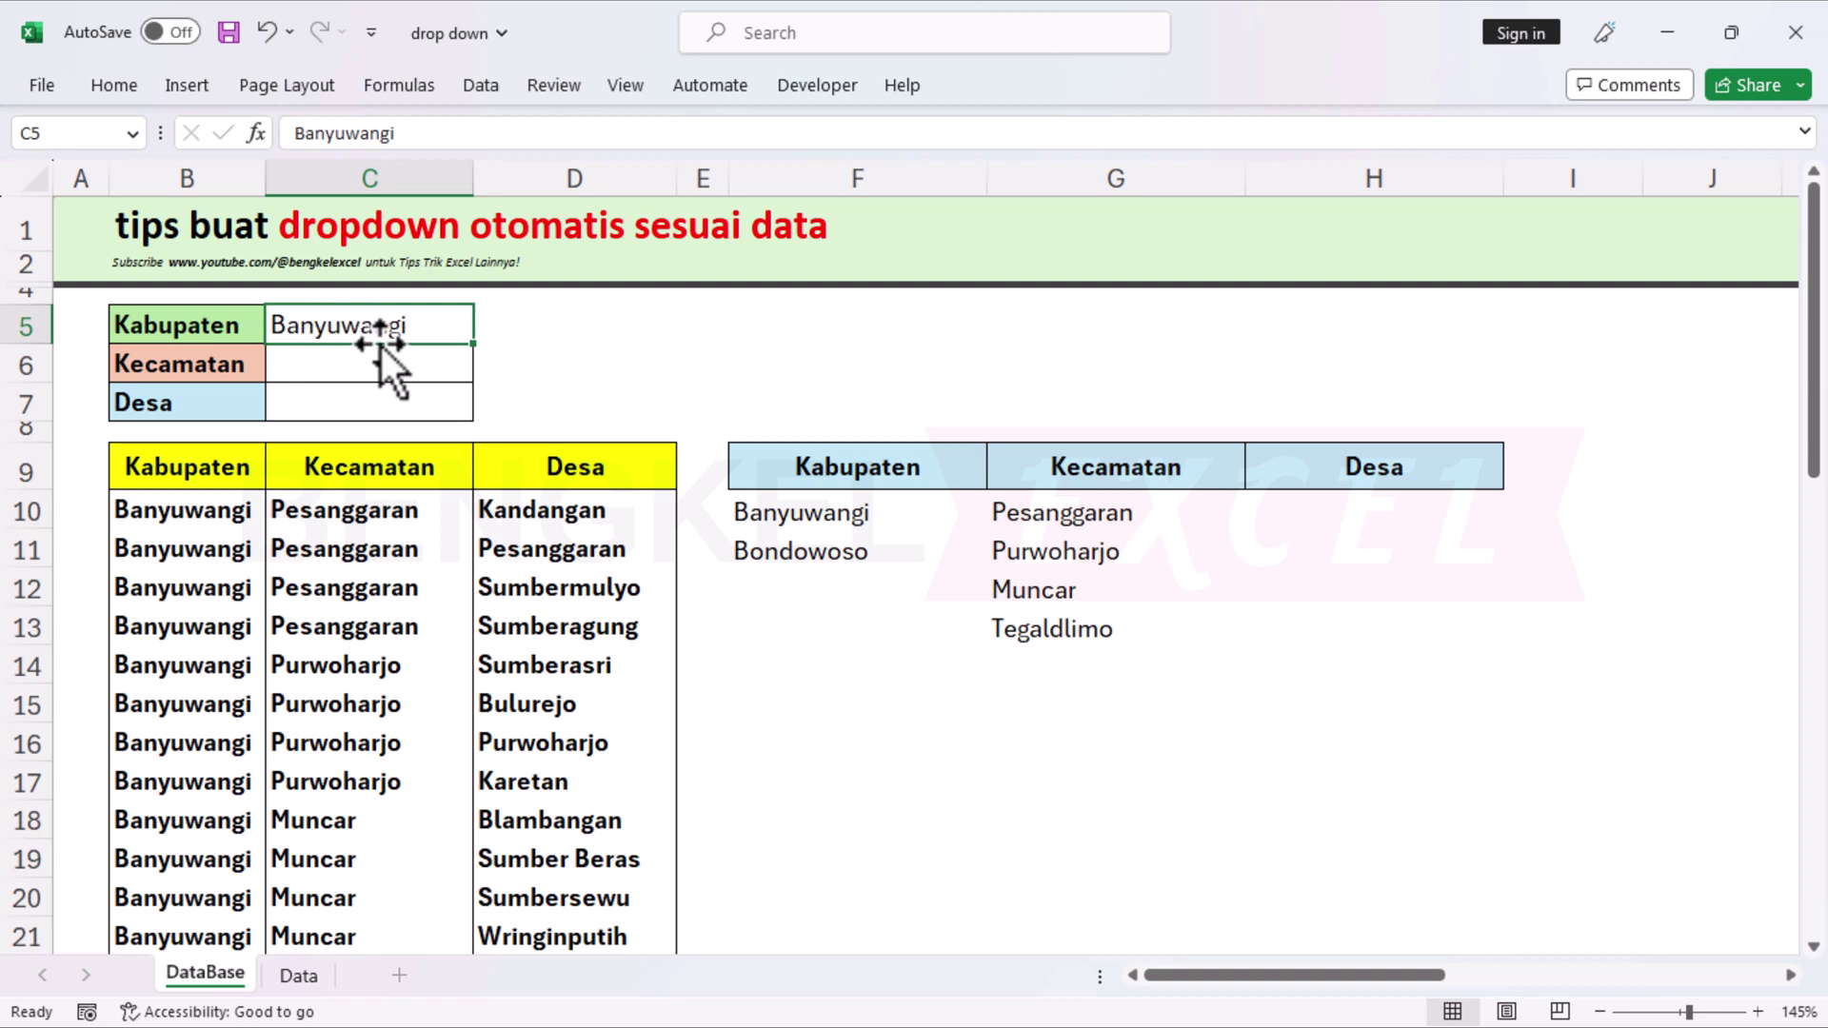
click(1379, 503)
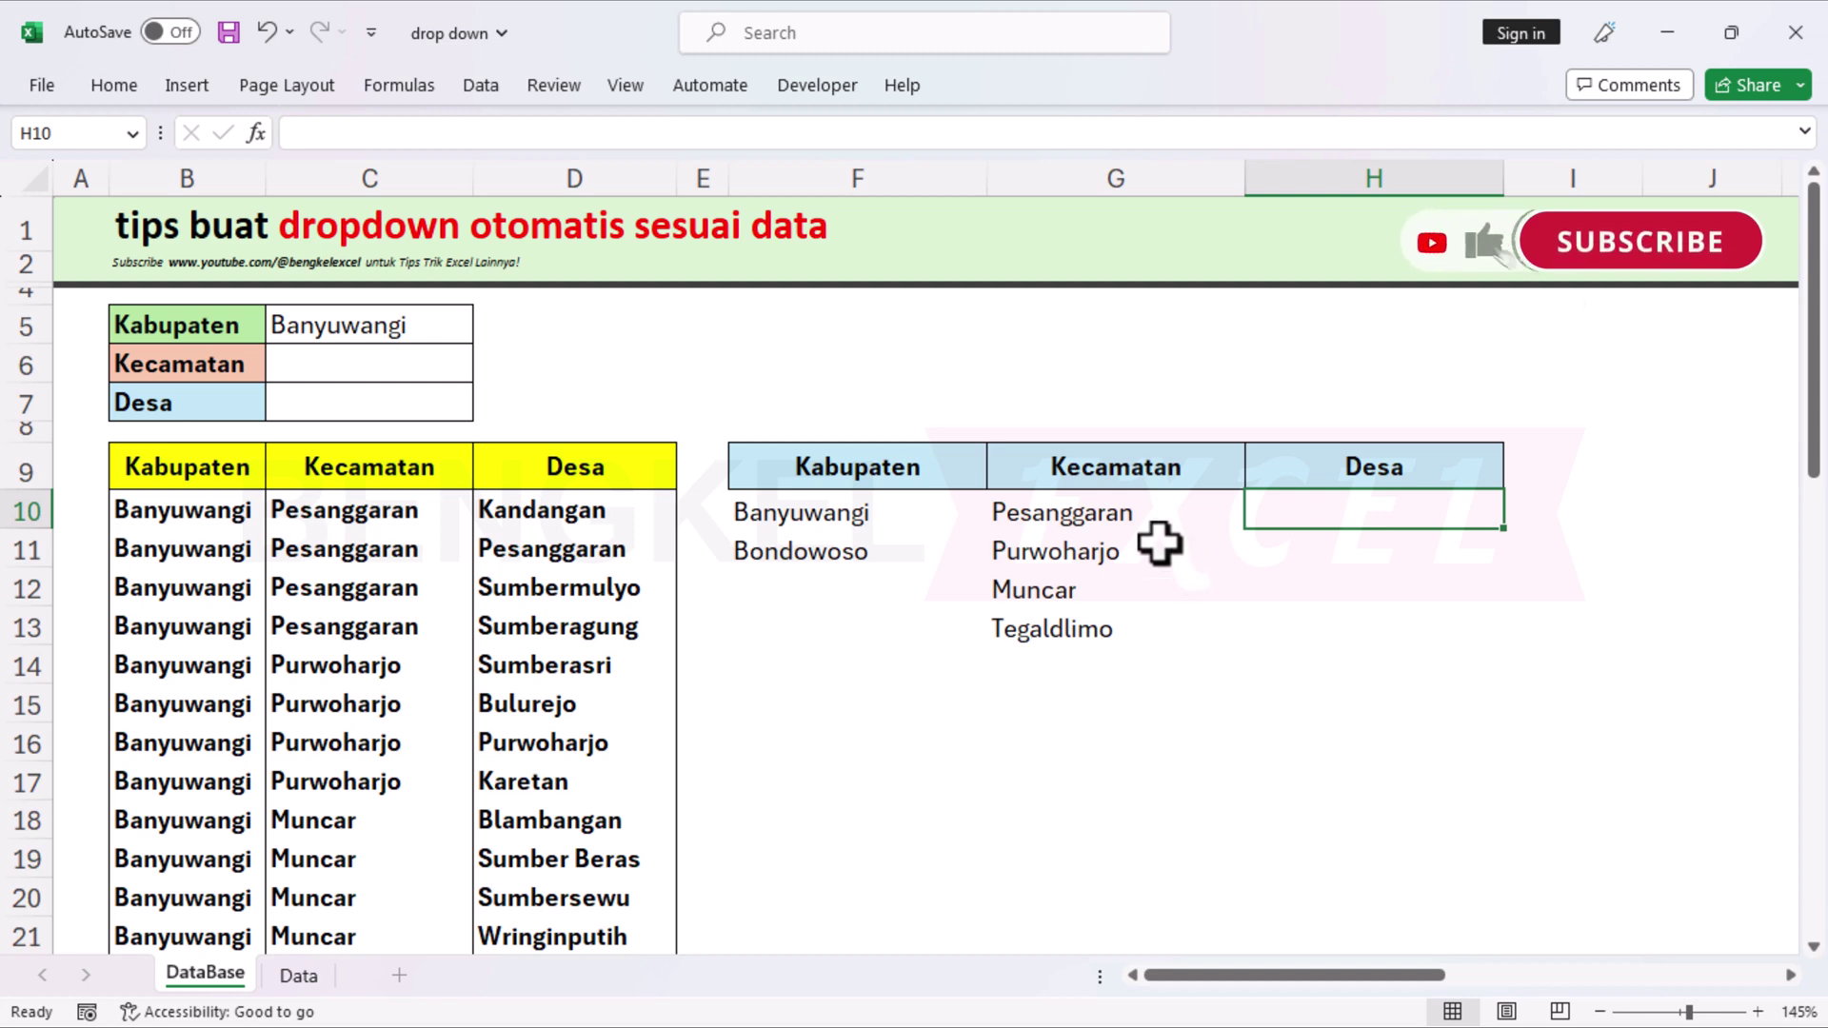
click(1122, 514)
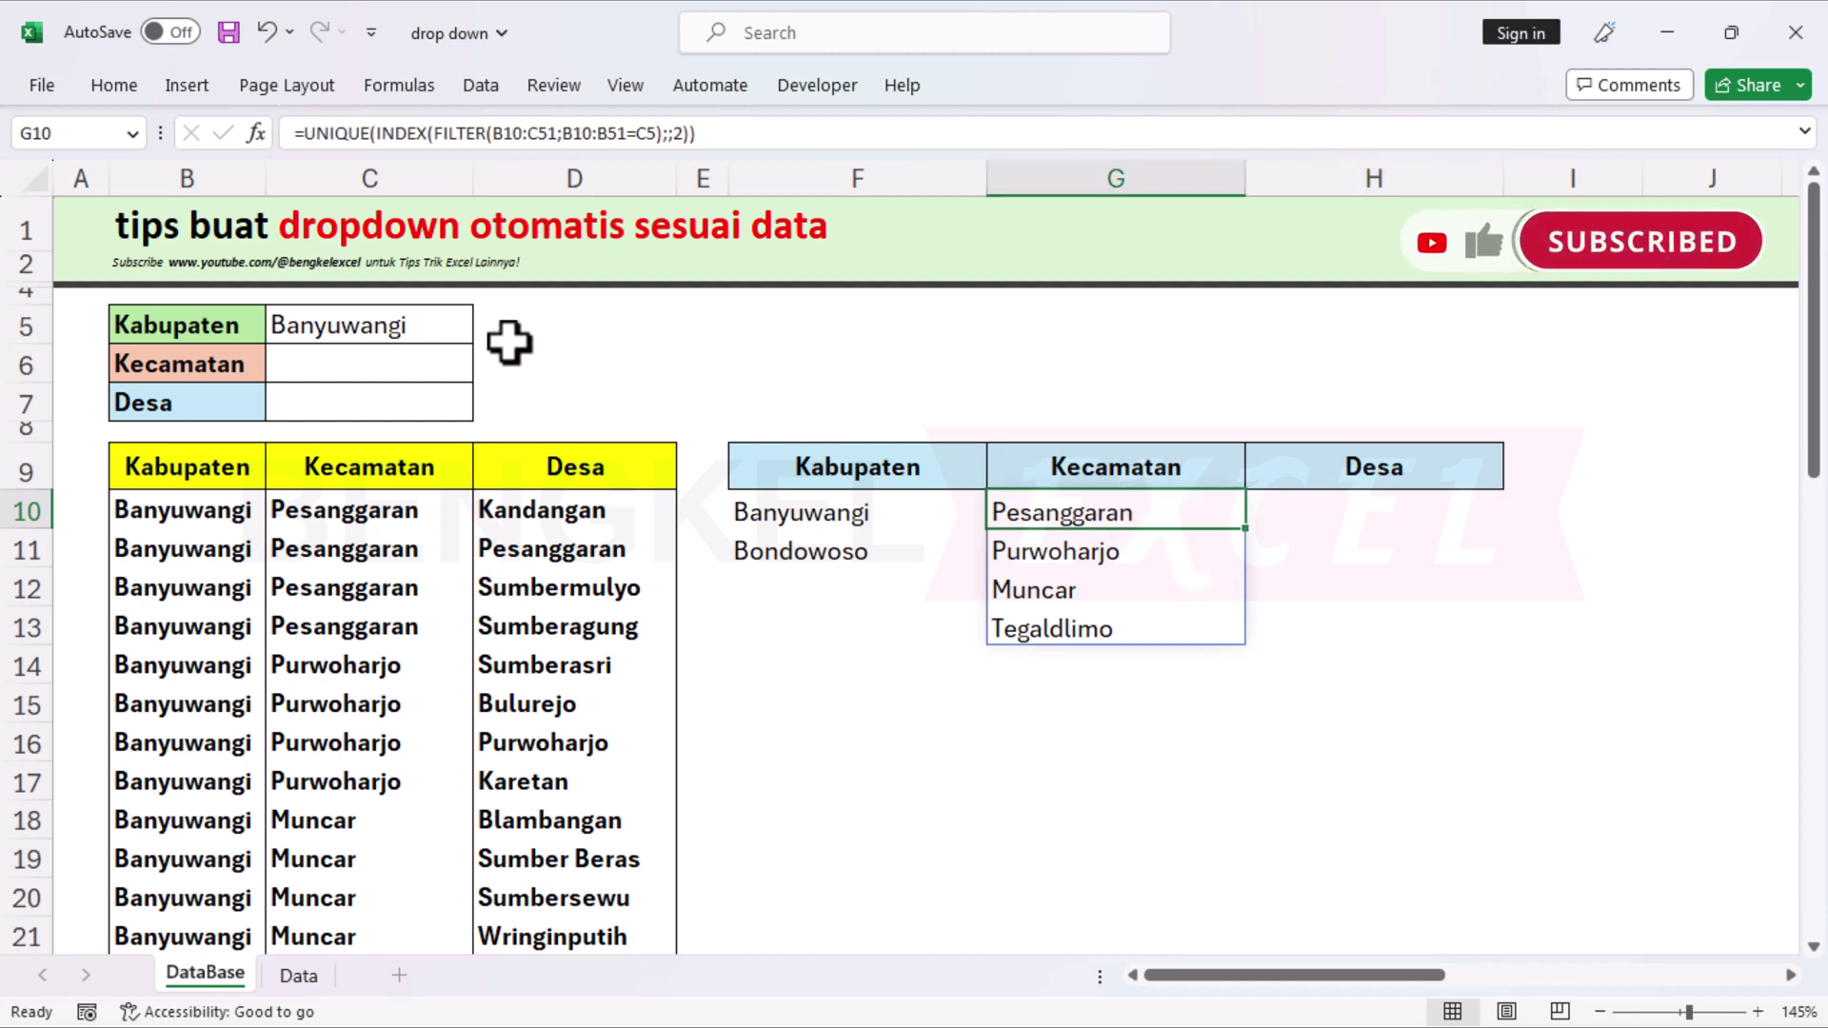
click(393, 327)
click(1440, 503)
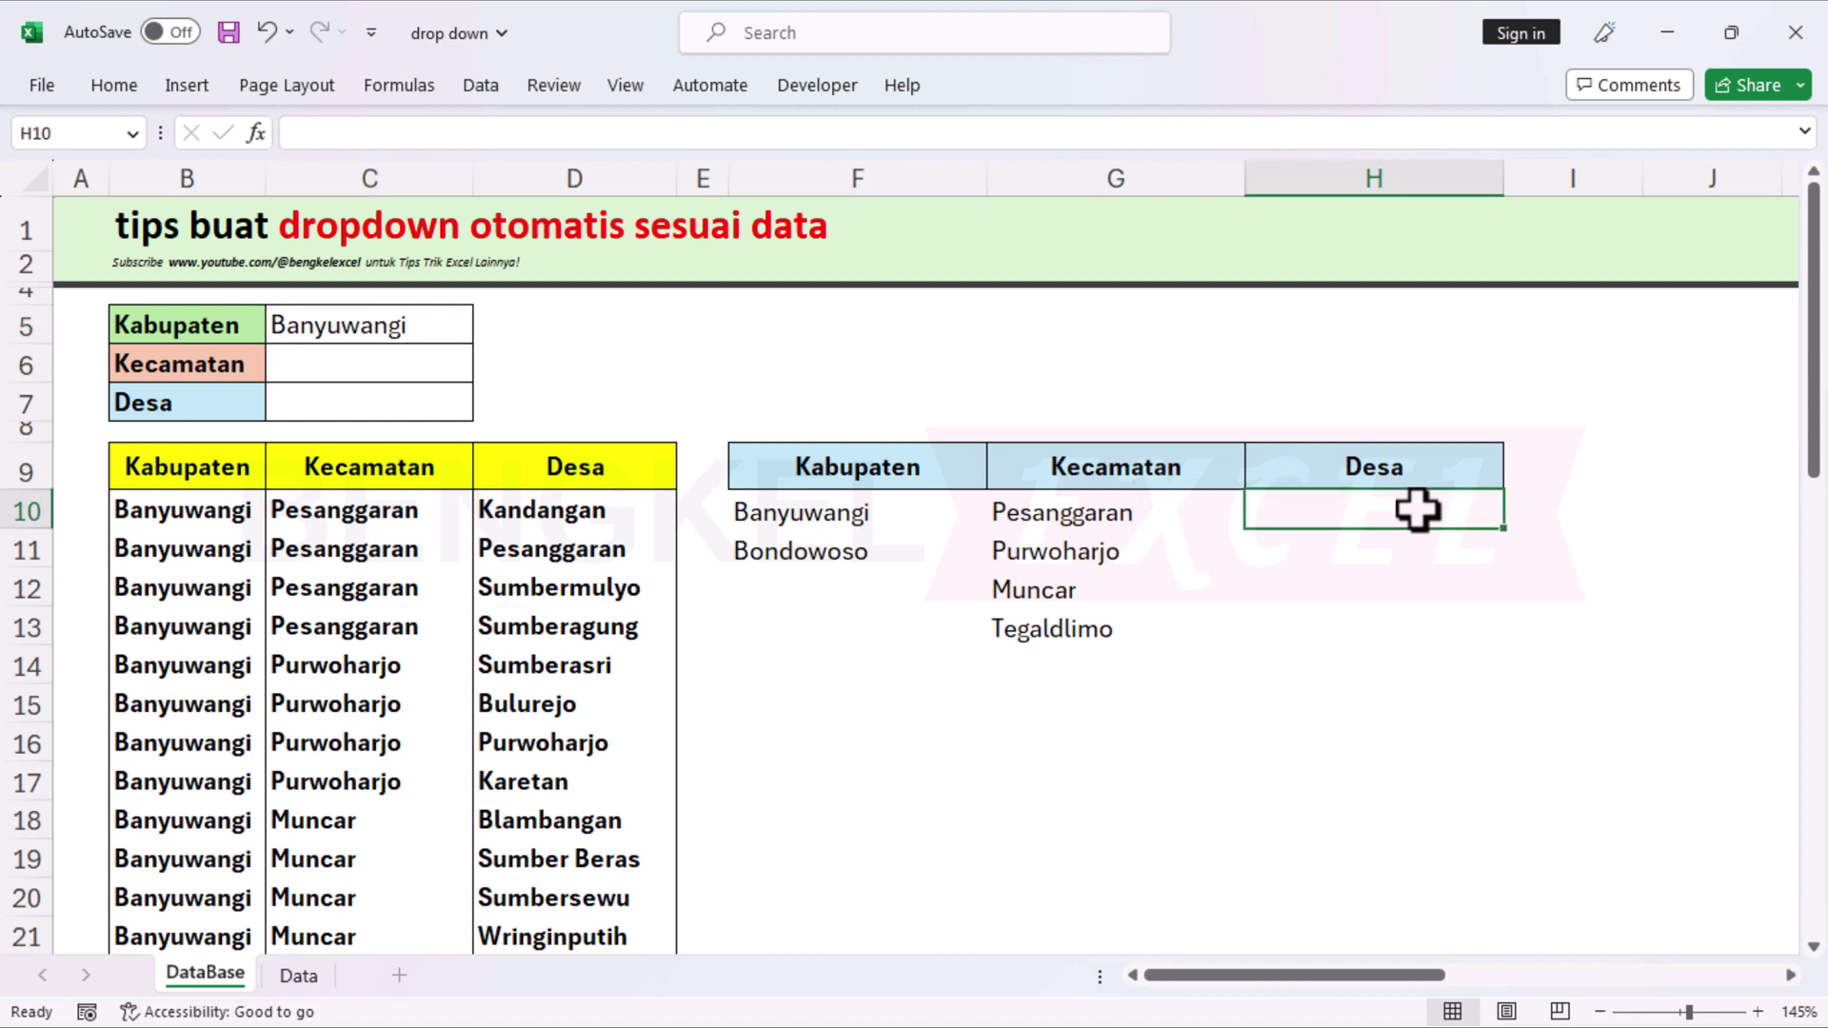
click(440, 377)
click(1267, 519)
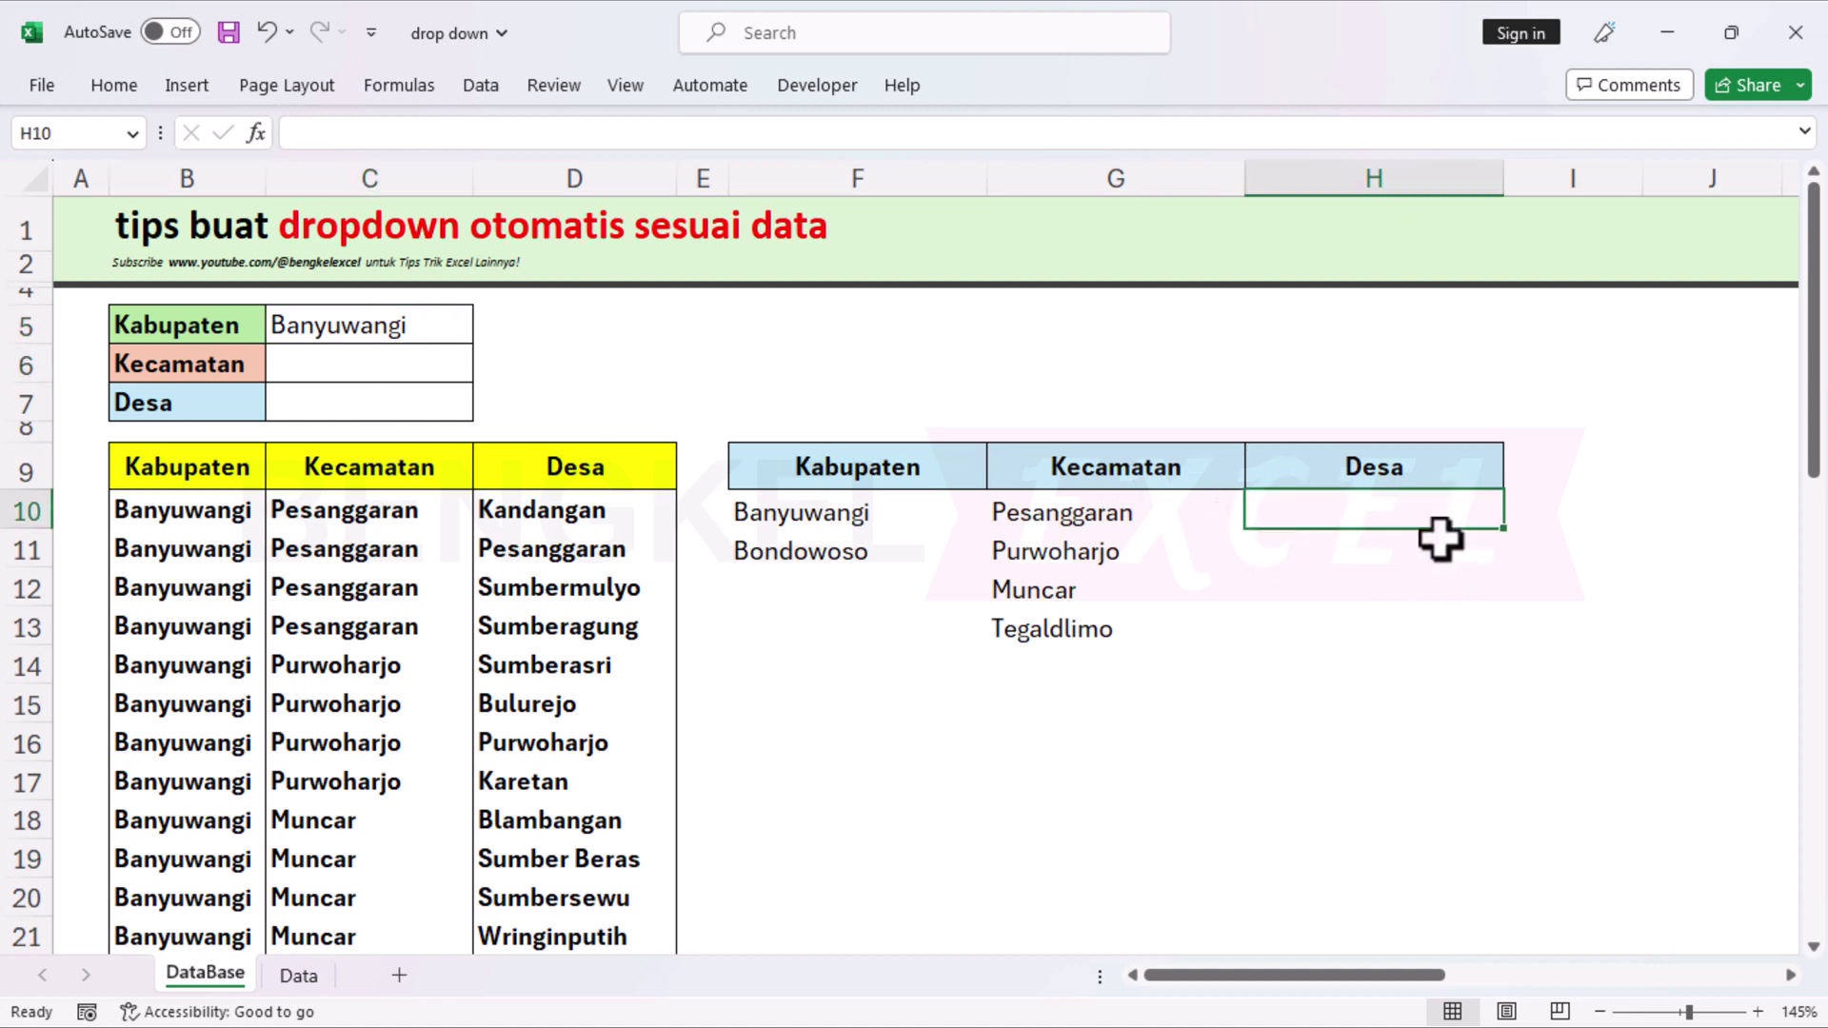
click(327, 515)
click(1383, 519)
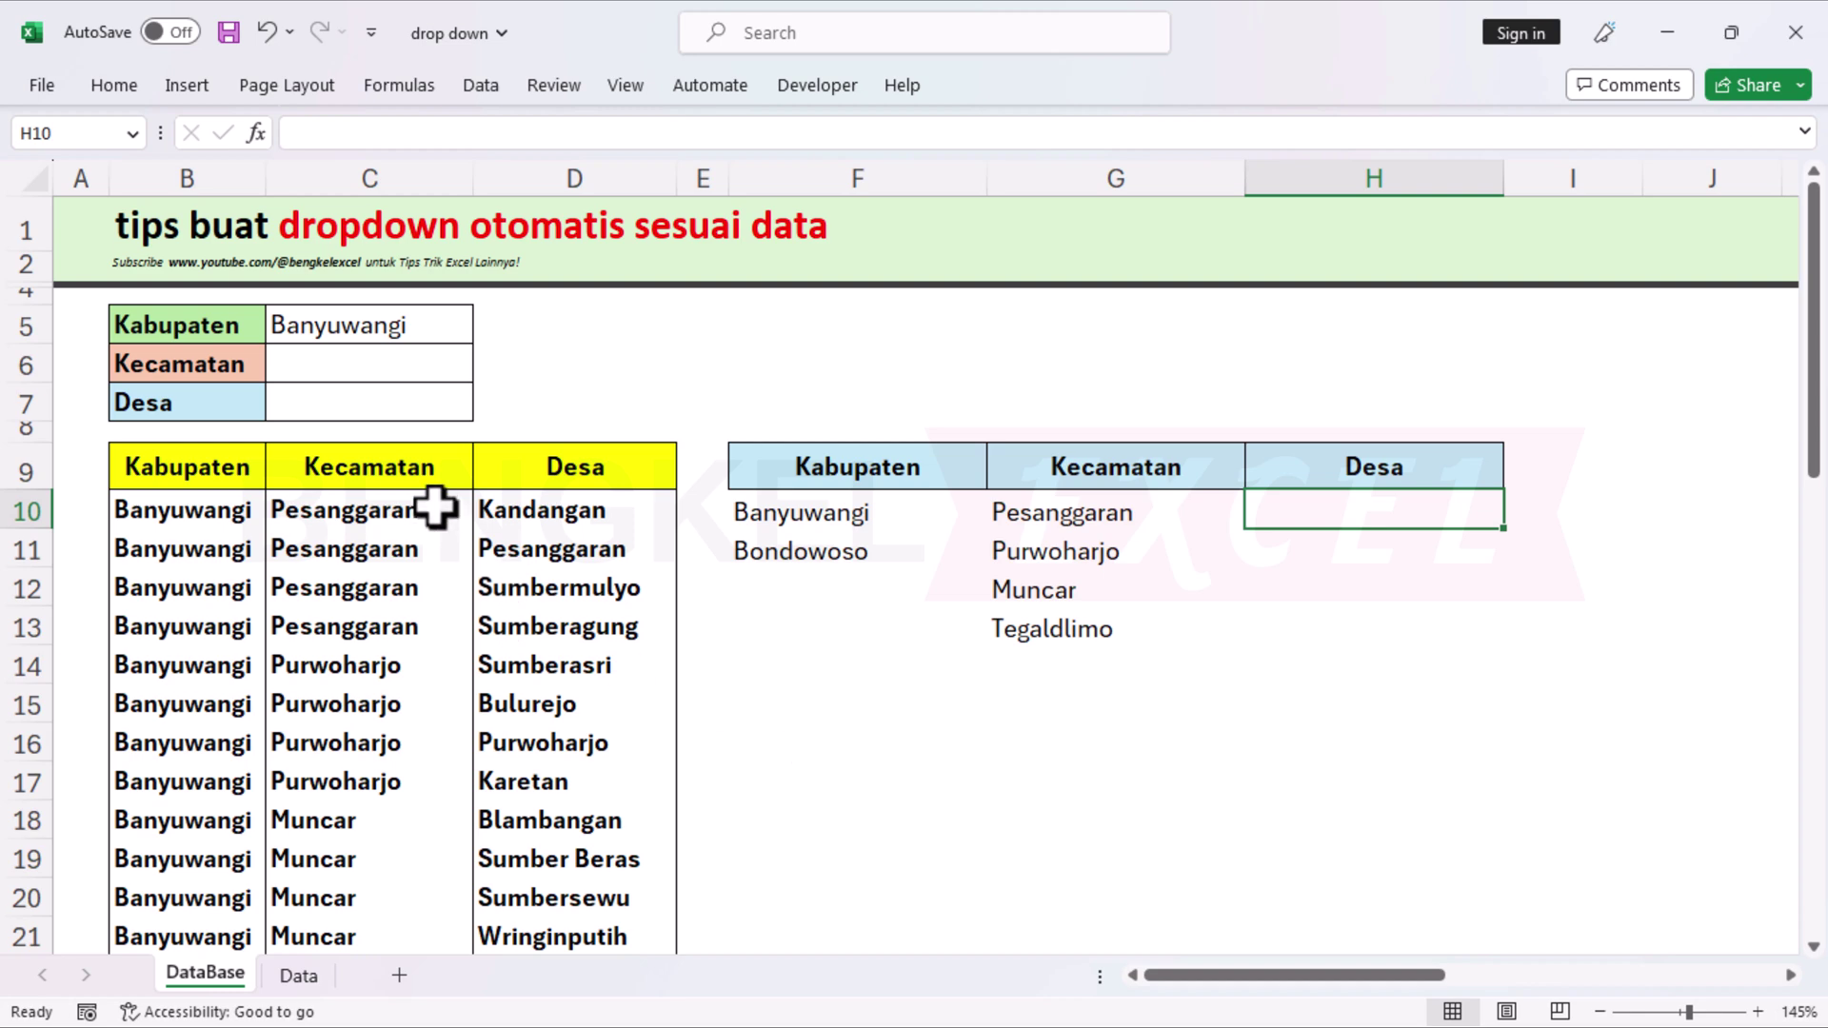
click(395, 473)
click(544, 470)
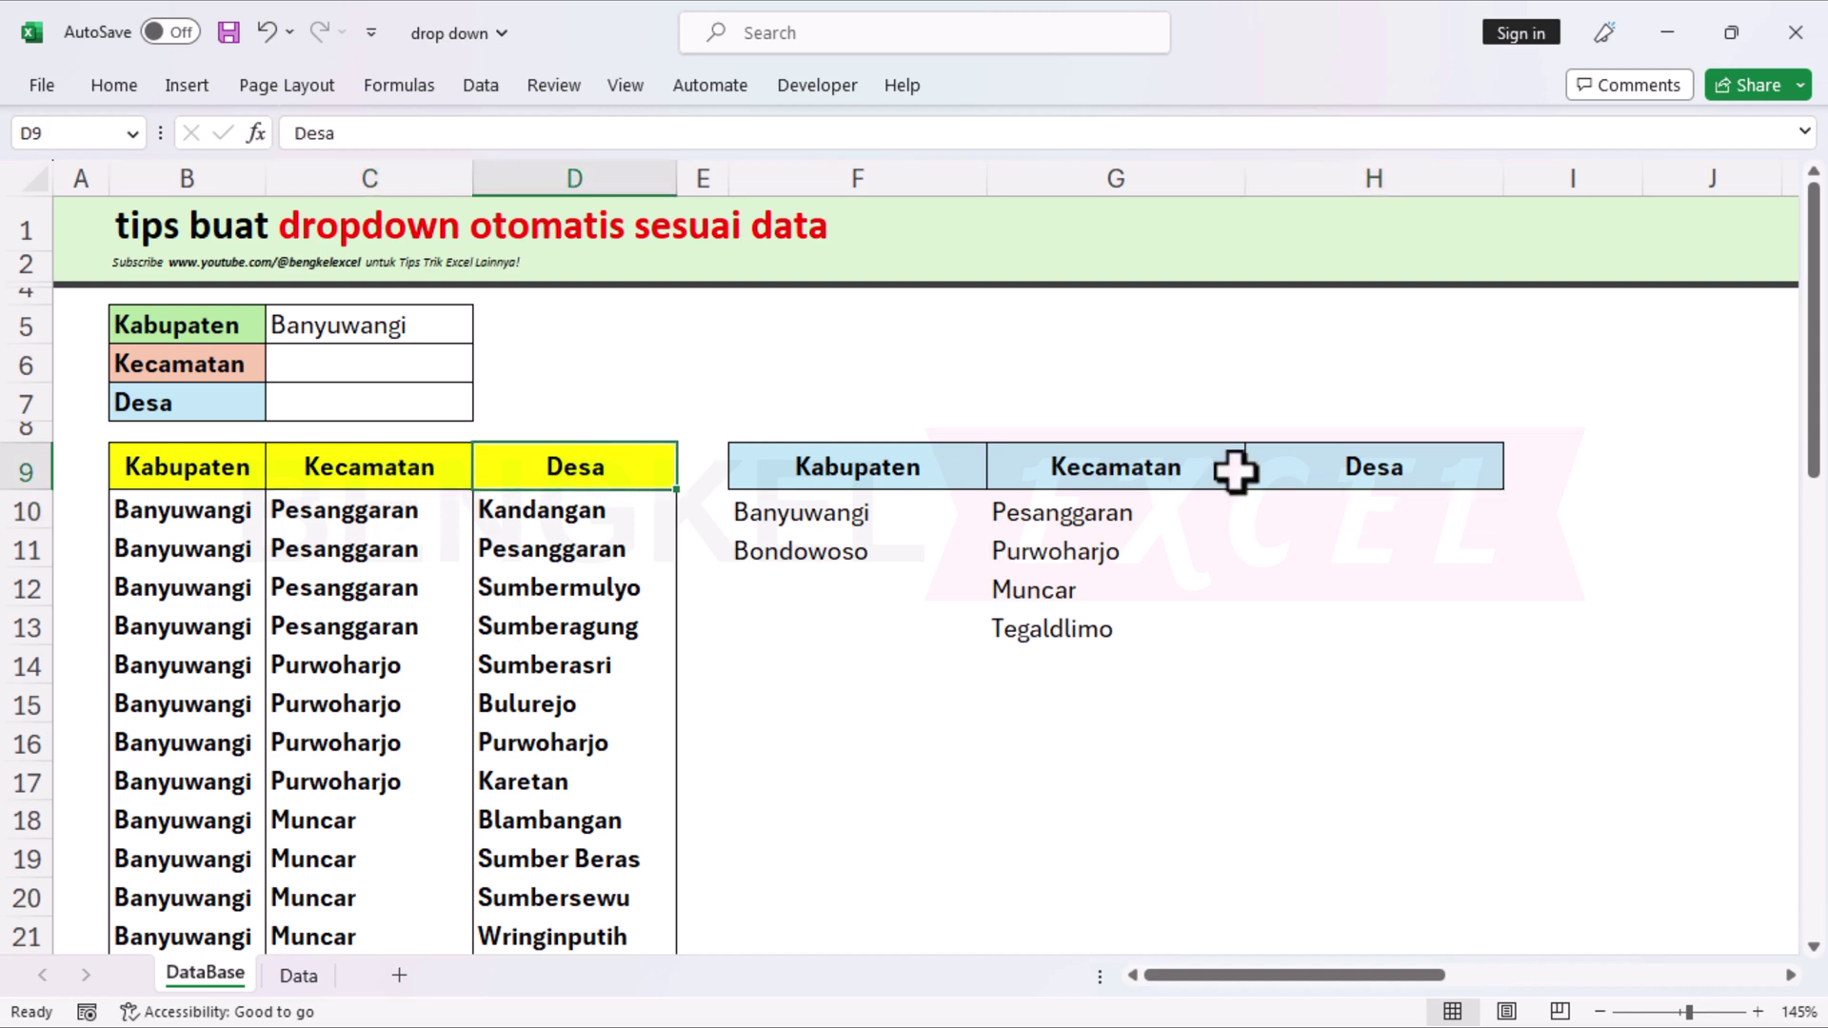
Step: Start the Desa list formula in H10 with UNIQUE wrapping INDEX and FILTER
click(1330, 505)
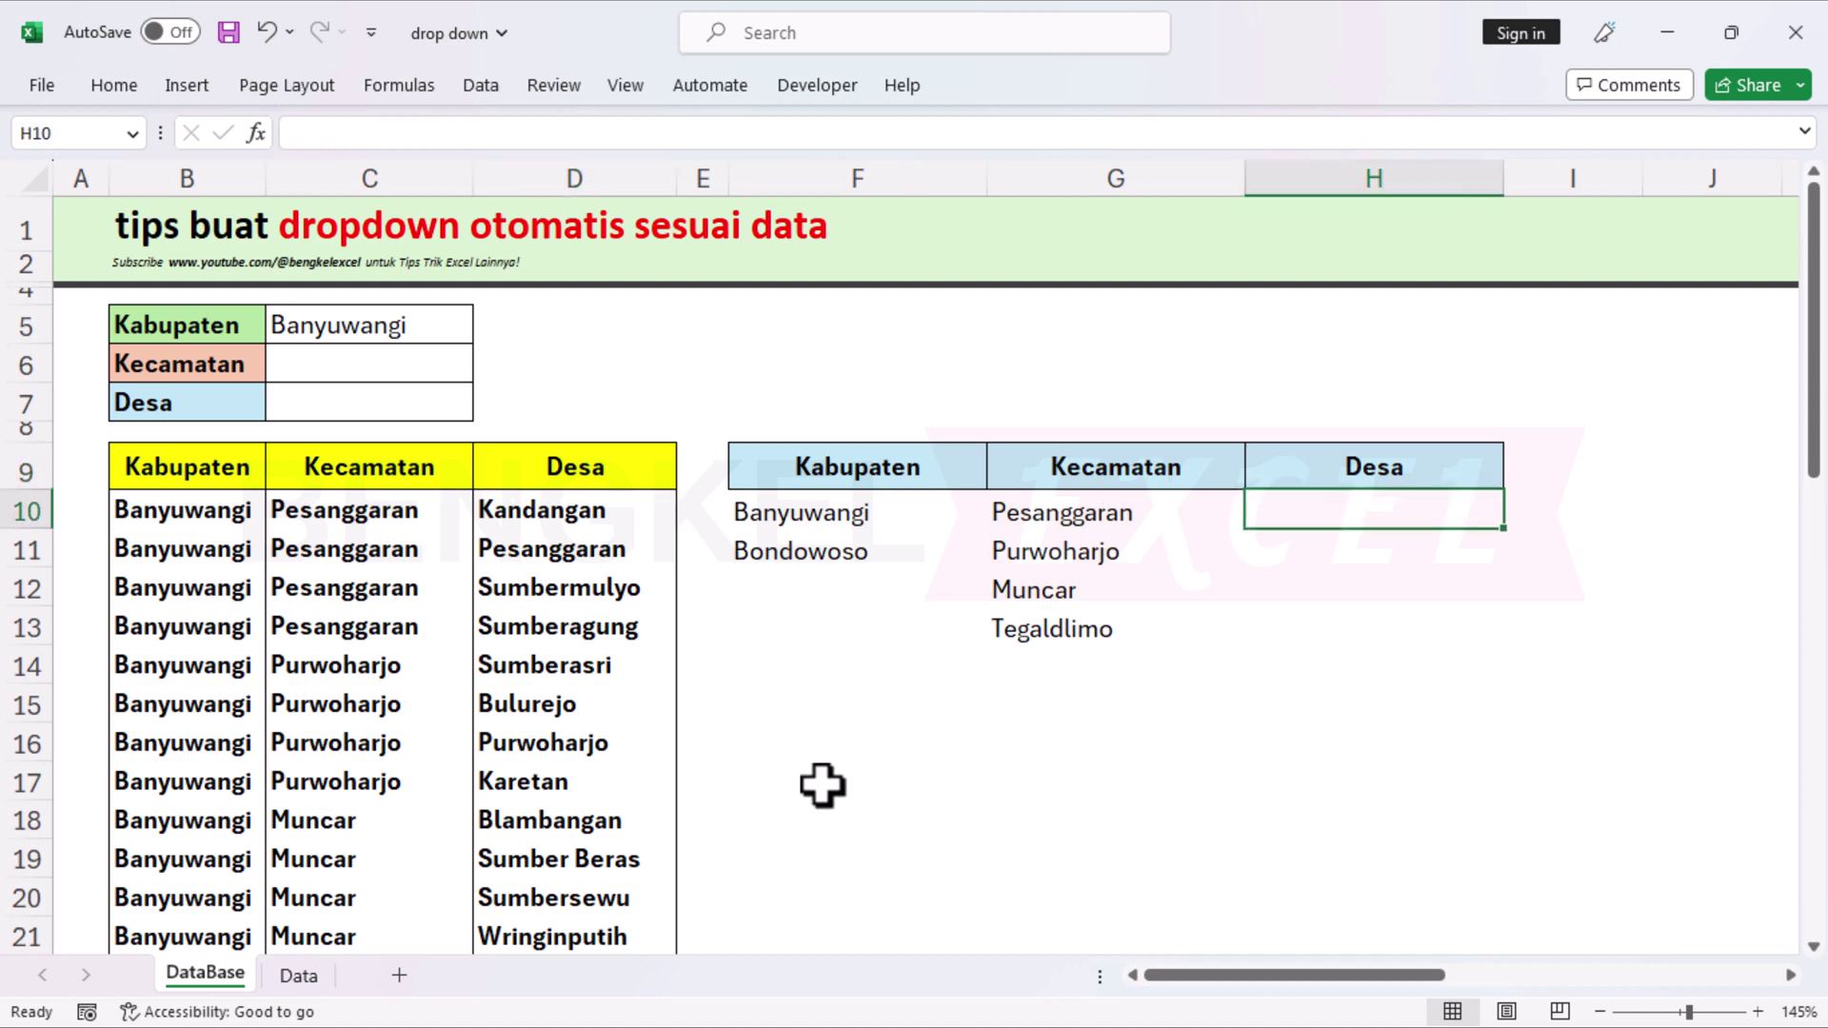
text(=u)
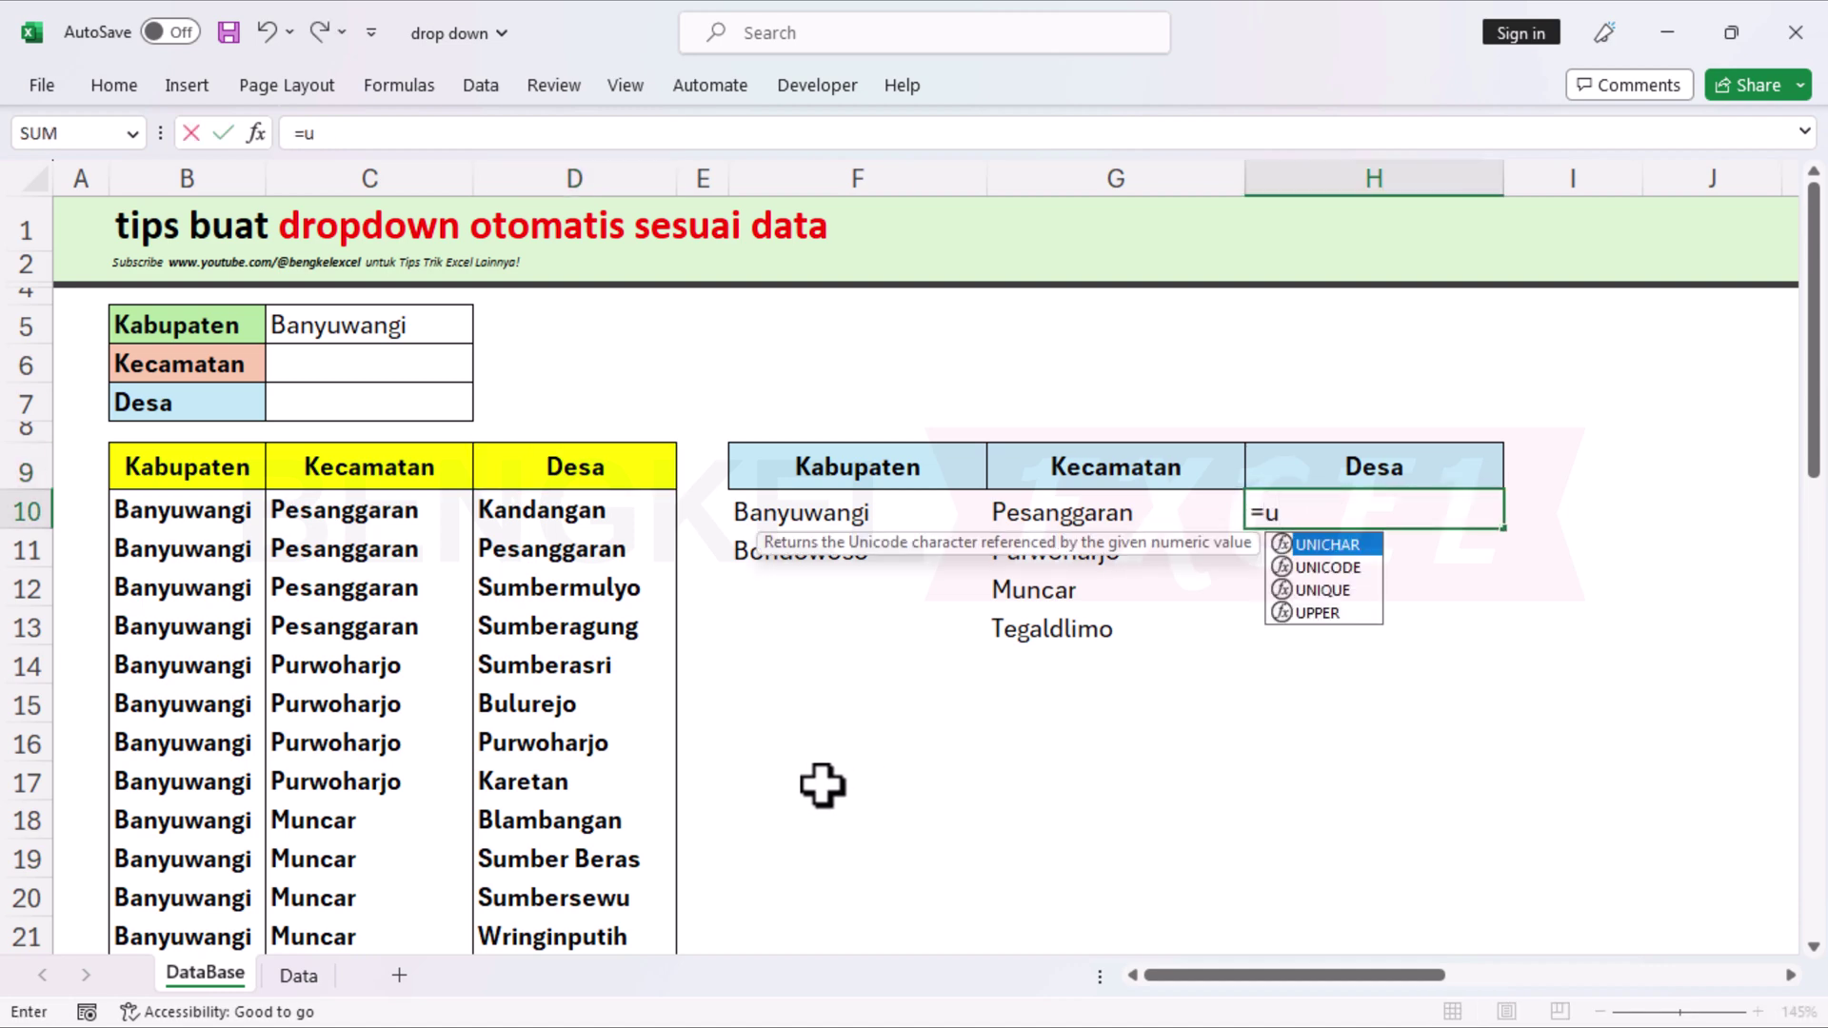
text(ni)
key(Down)
key(Down)
key(Tab)
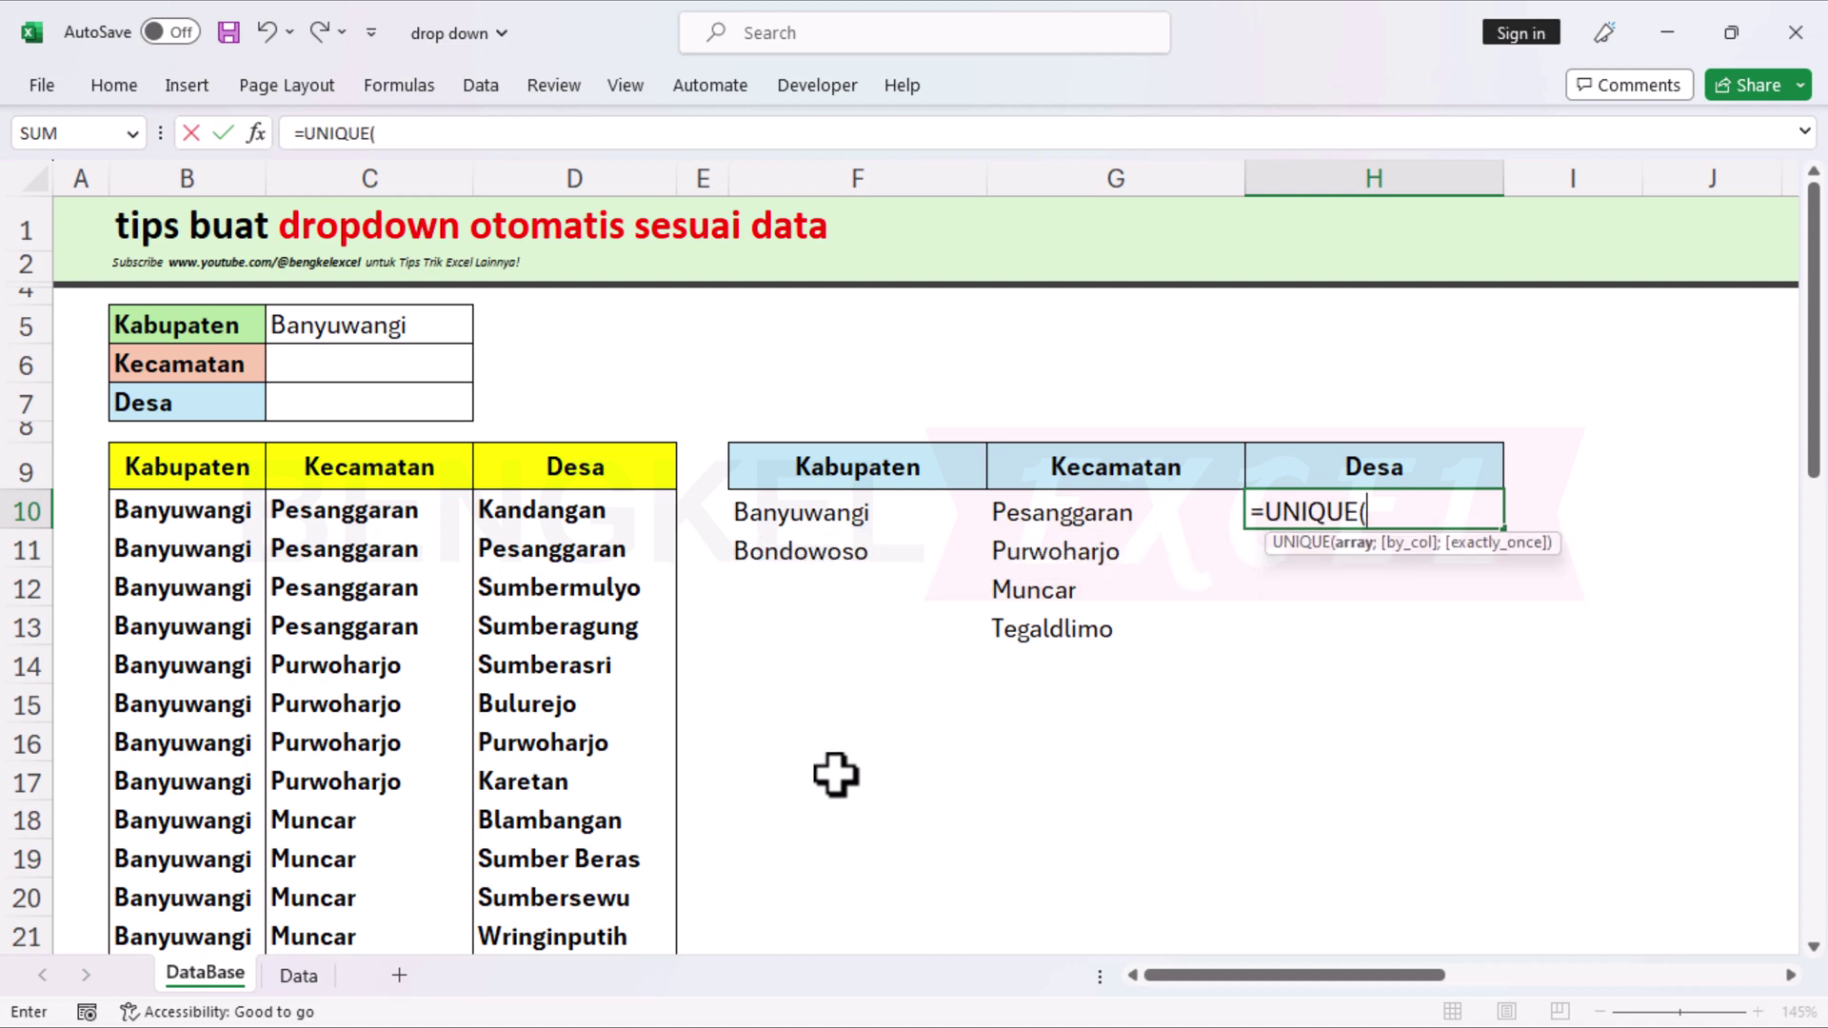
text(inde)
key(Tab)
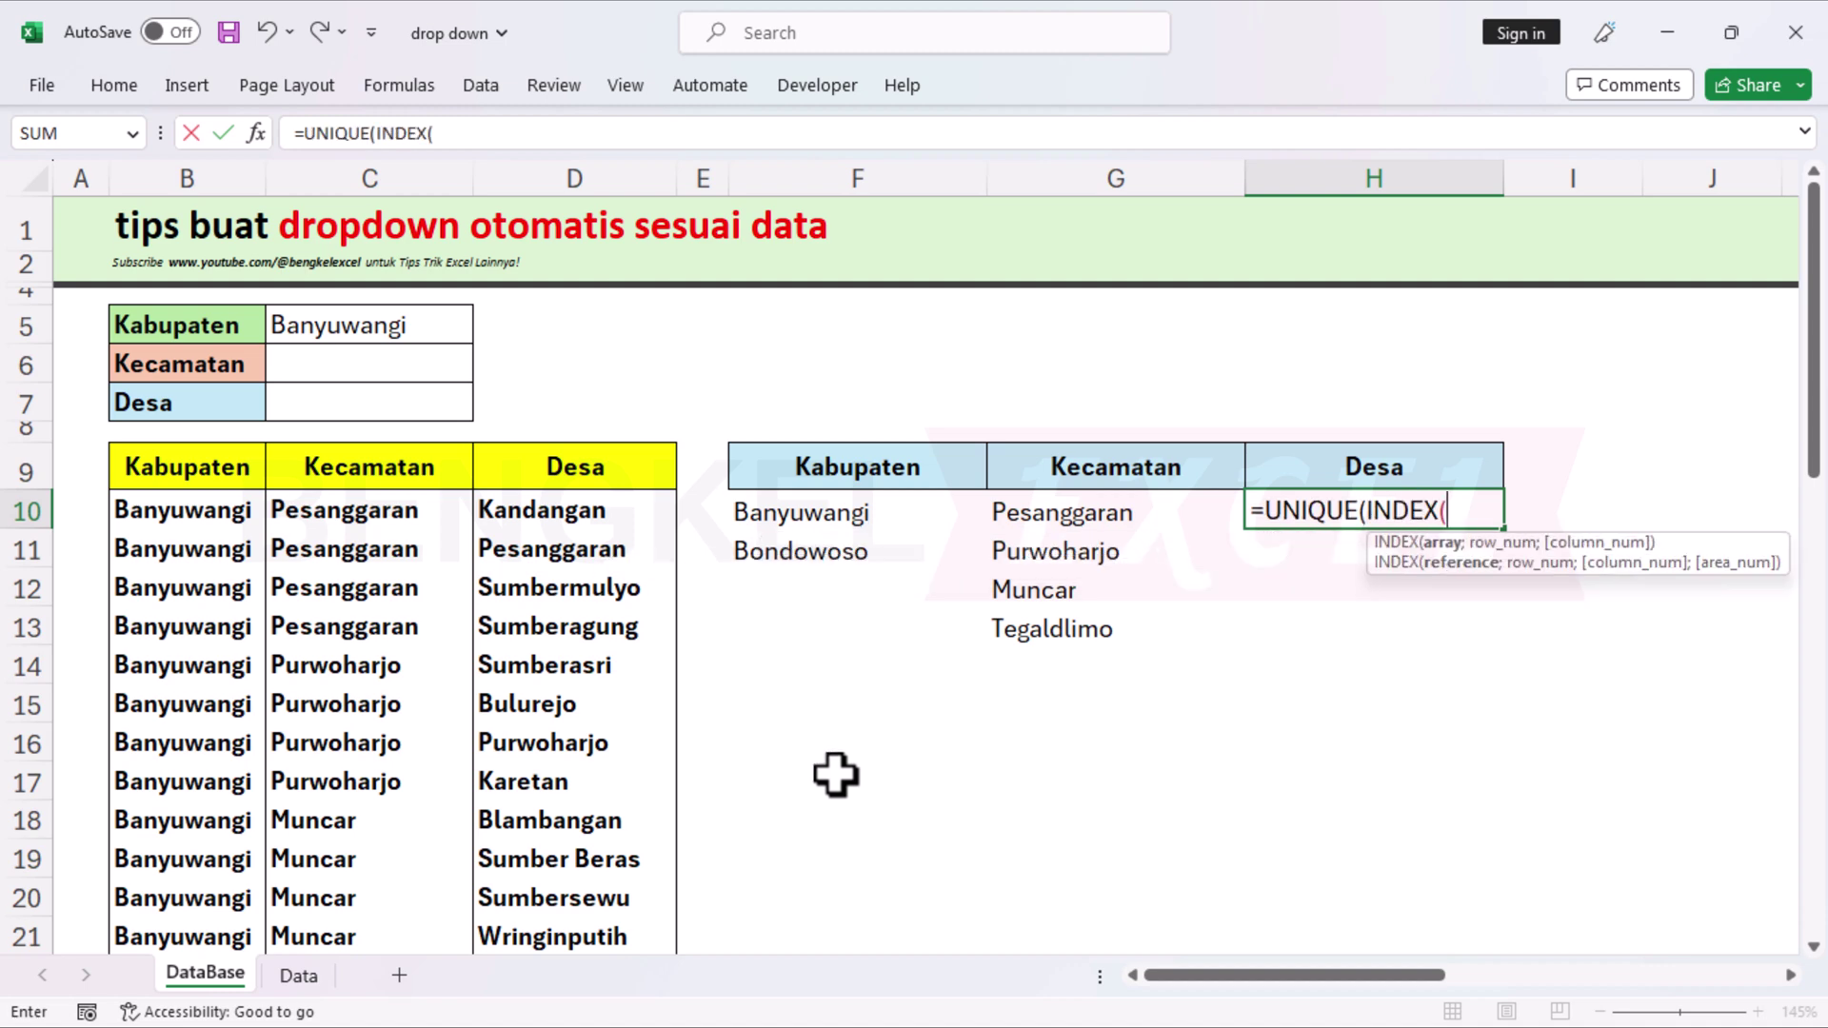
text(filter)
key(Tab)
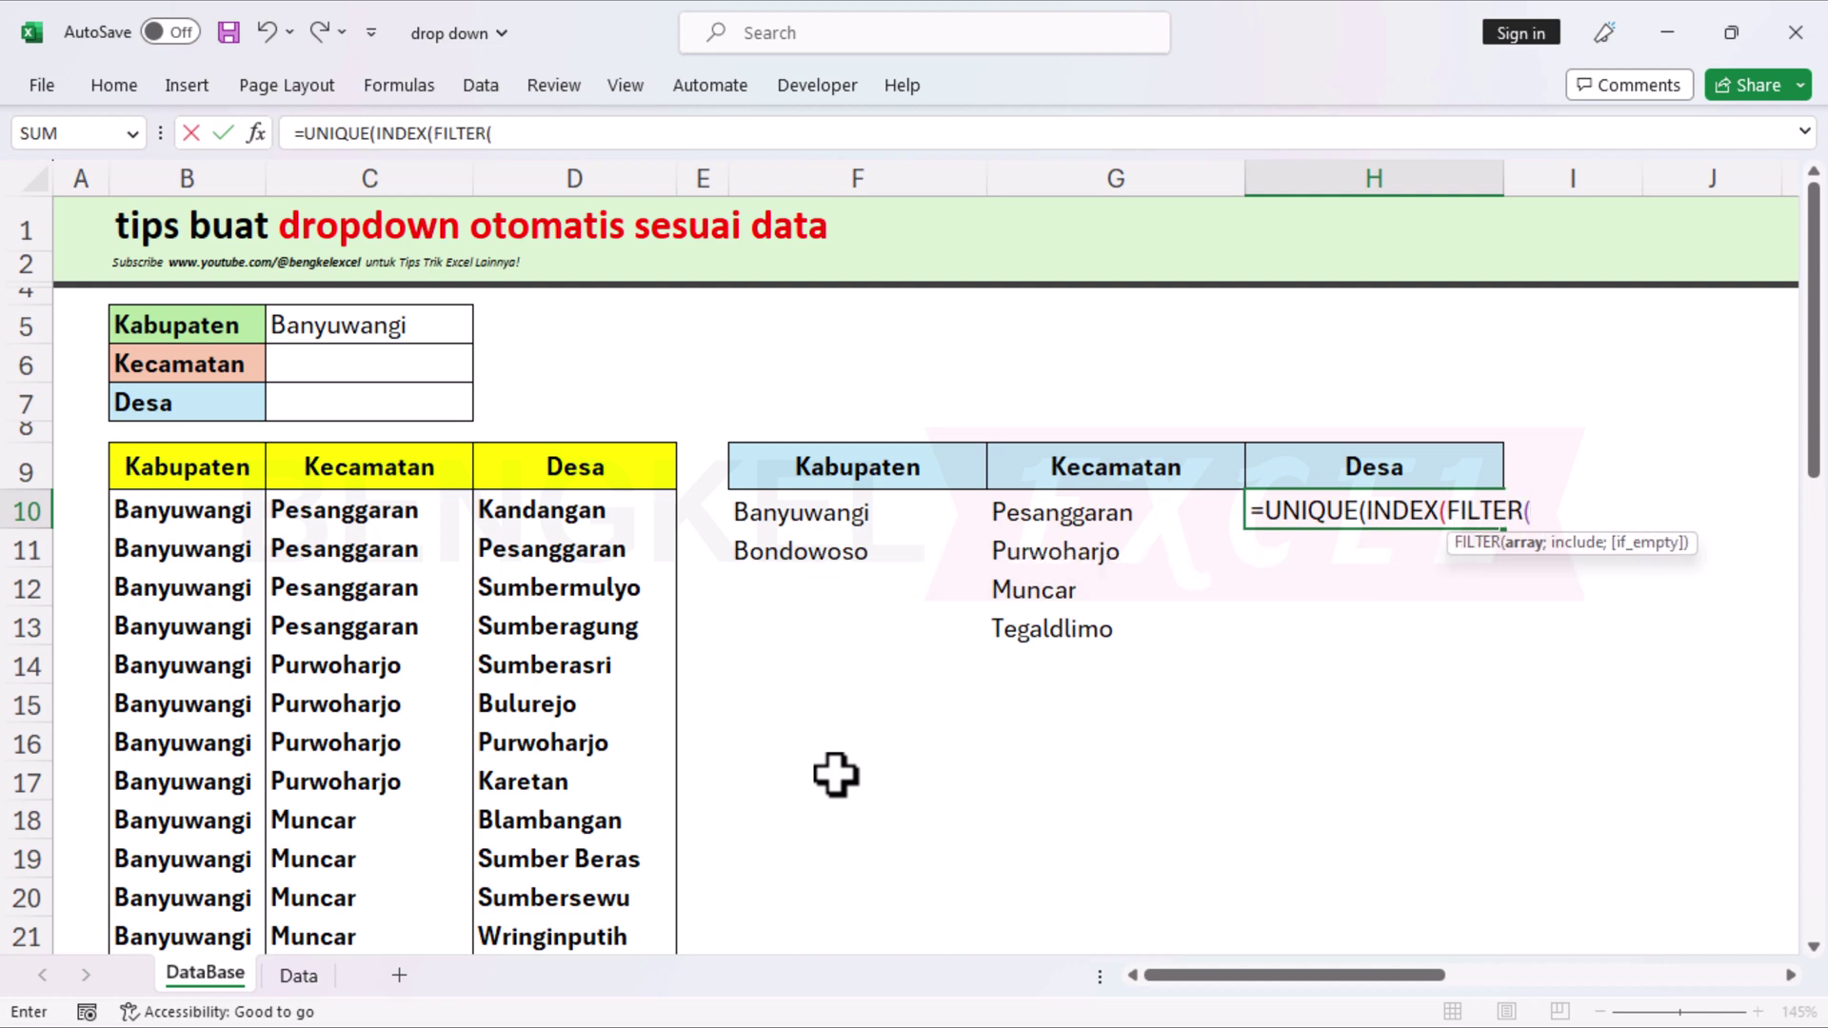
Step: Supply the Kecamatan and Desa source columns C10:D51 as the FILTER array in the H10 formula
click(376, 512)
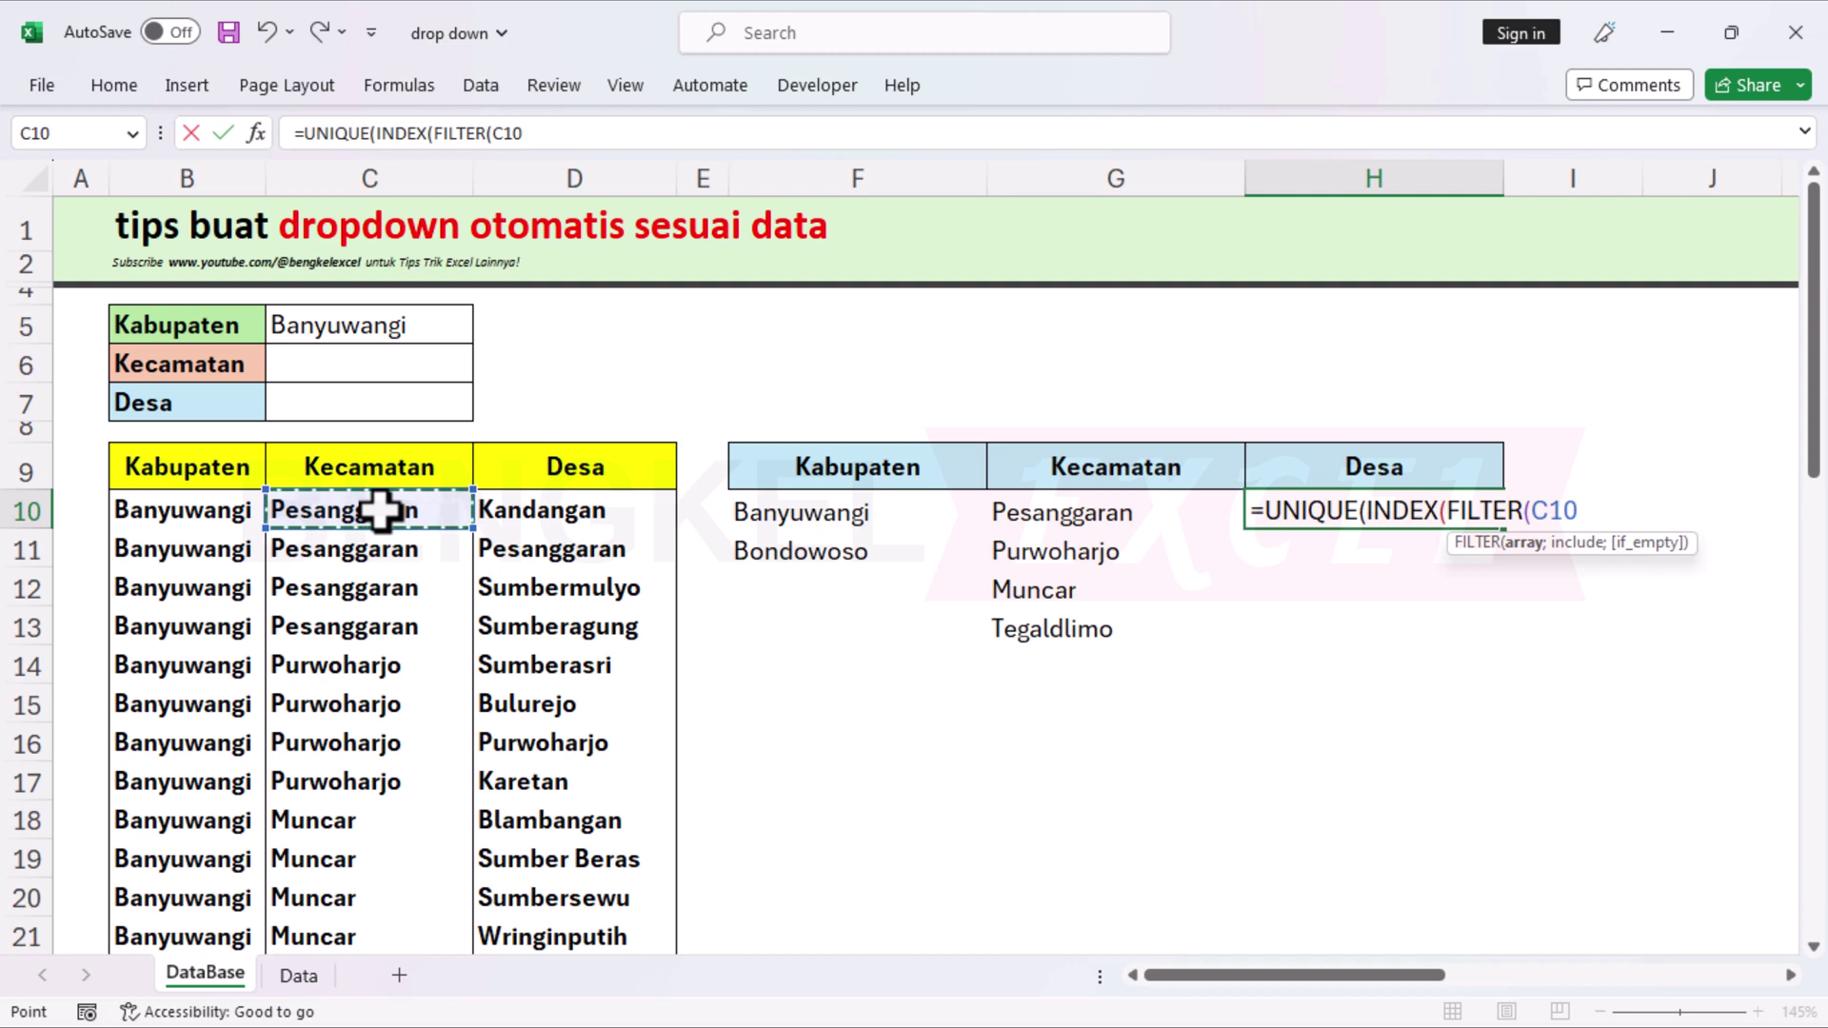
key(shift+Right)
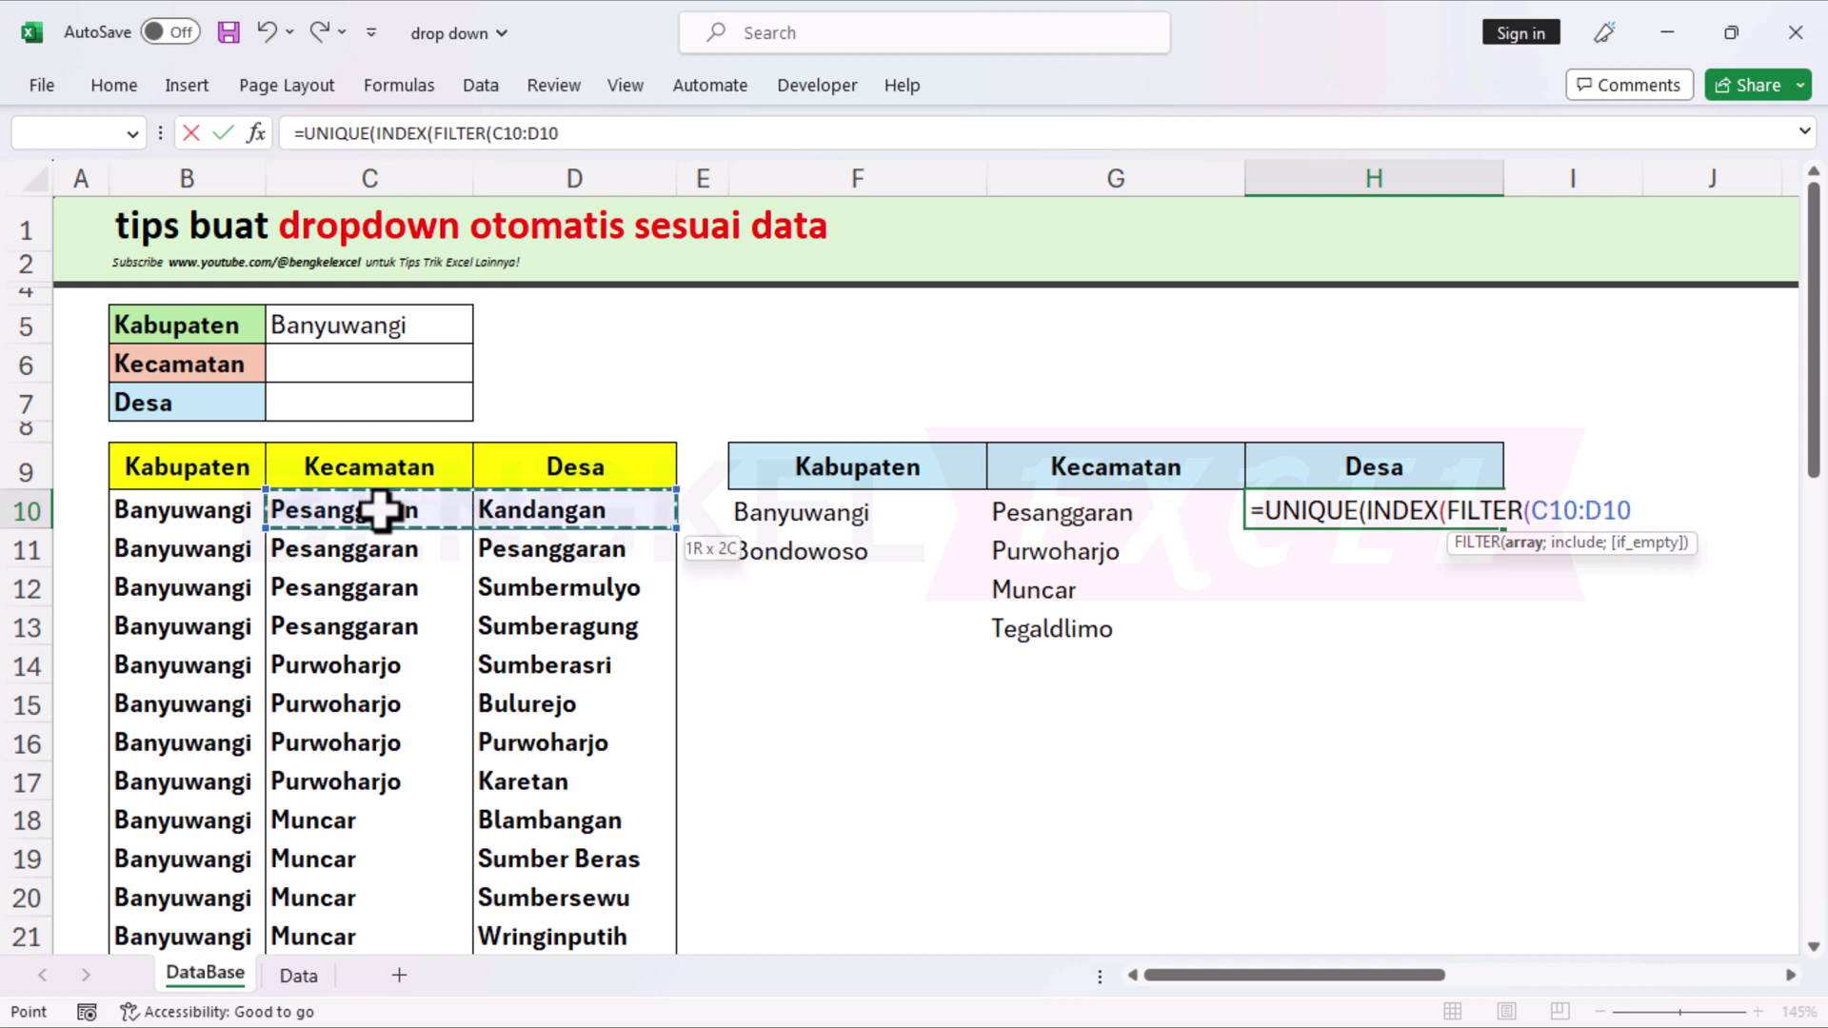
key(ctrl+shift+Down)
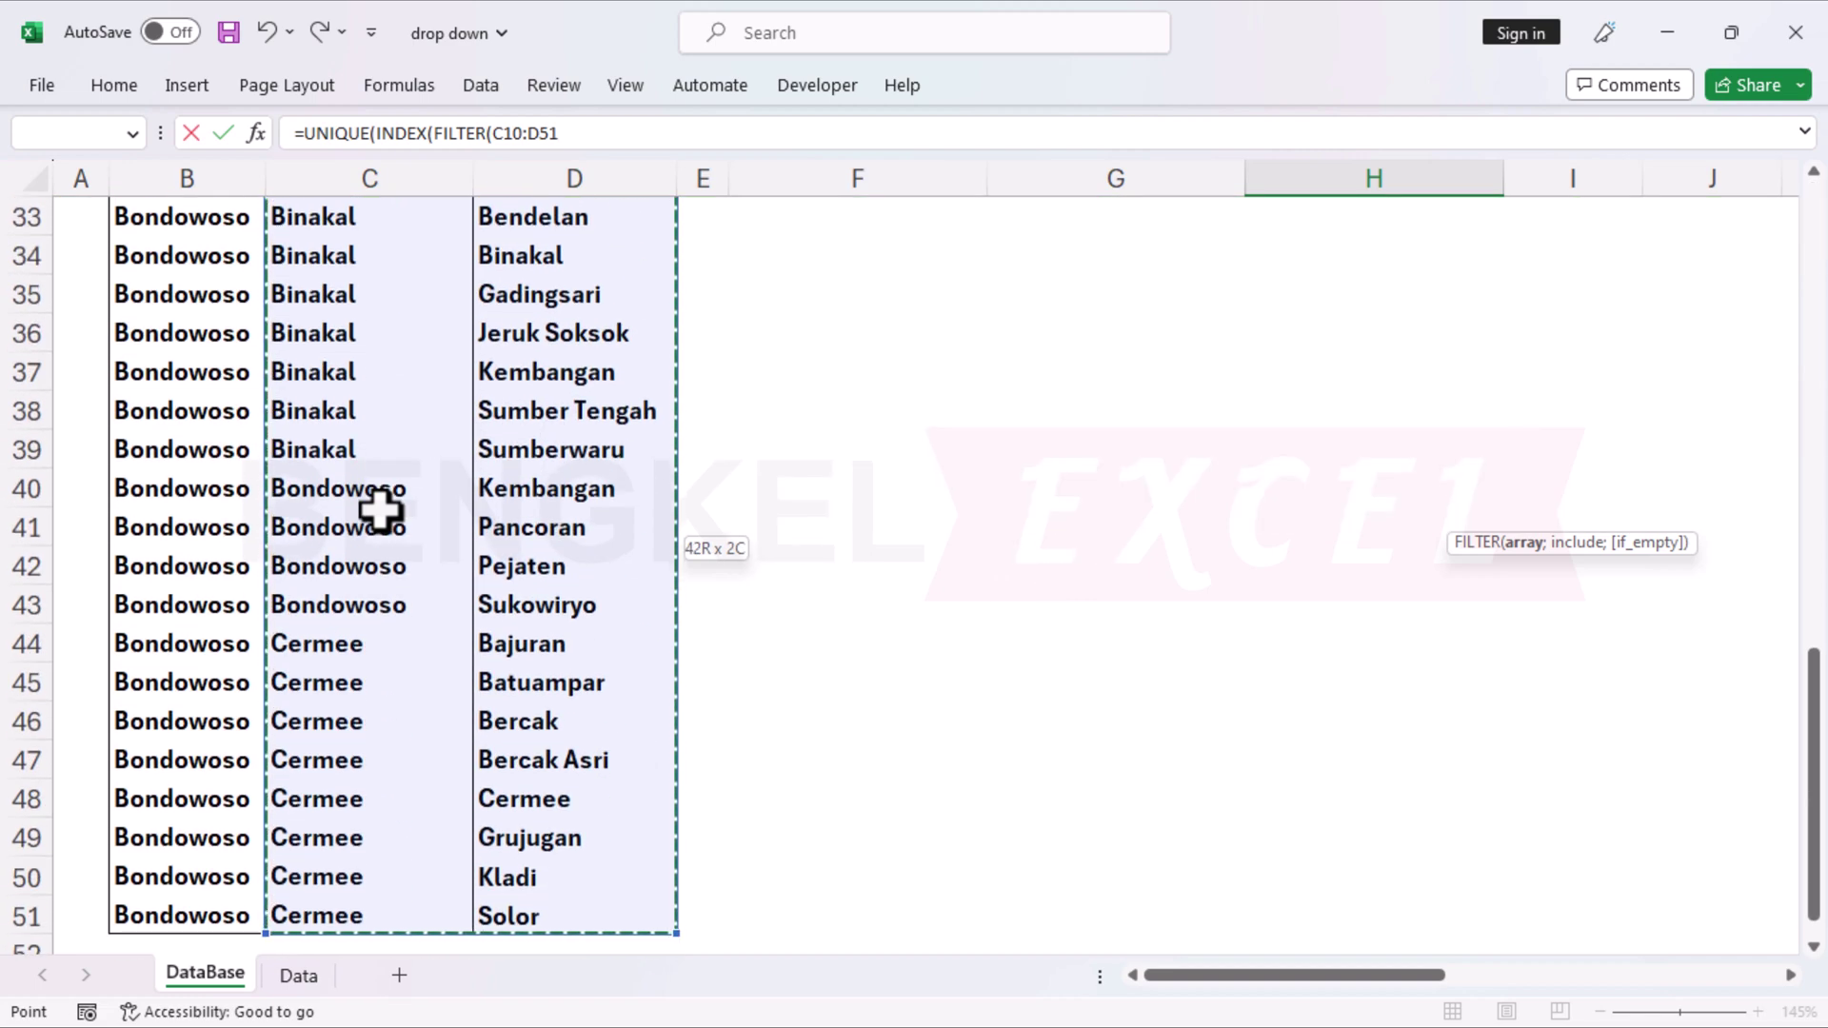
scroll(467, 524, up, 10)
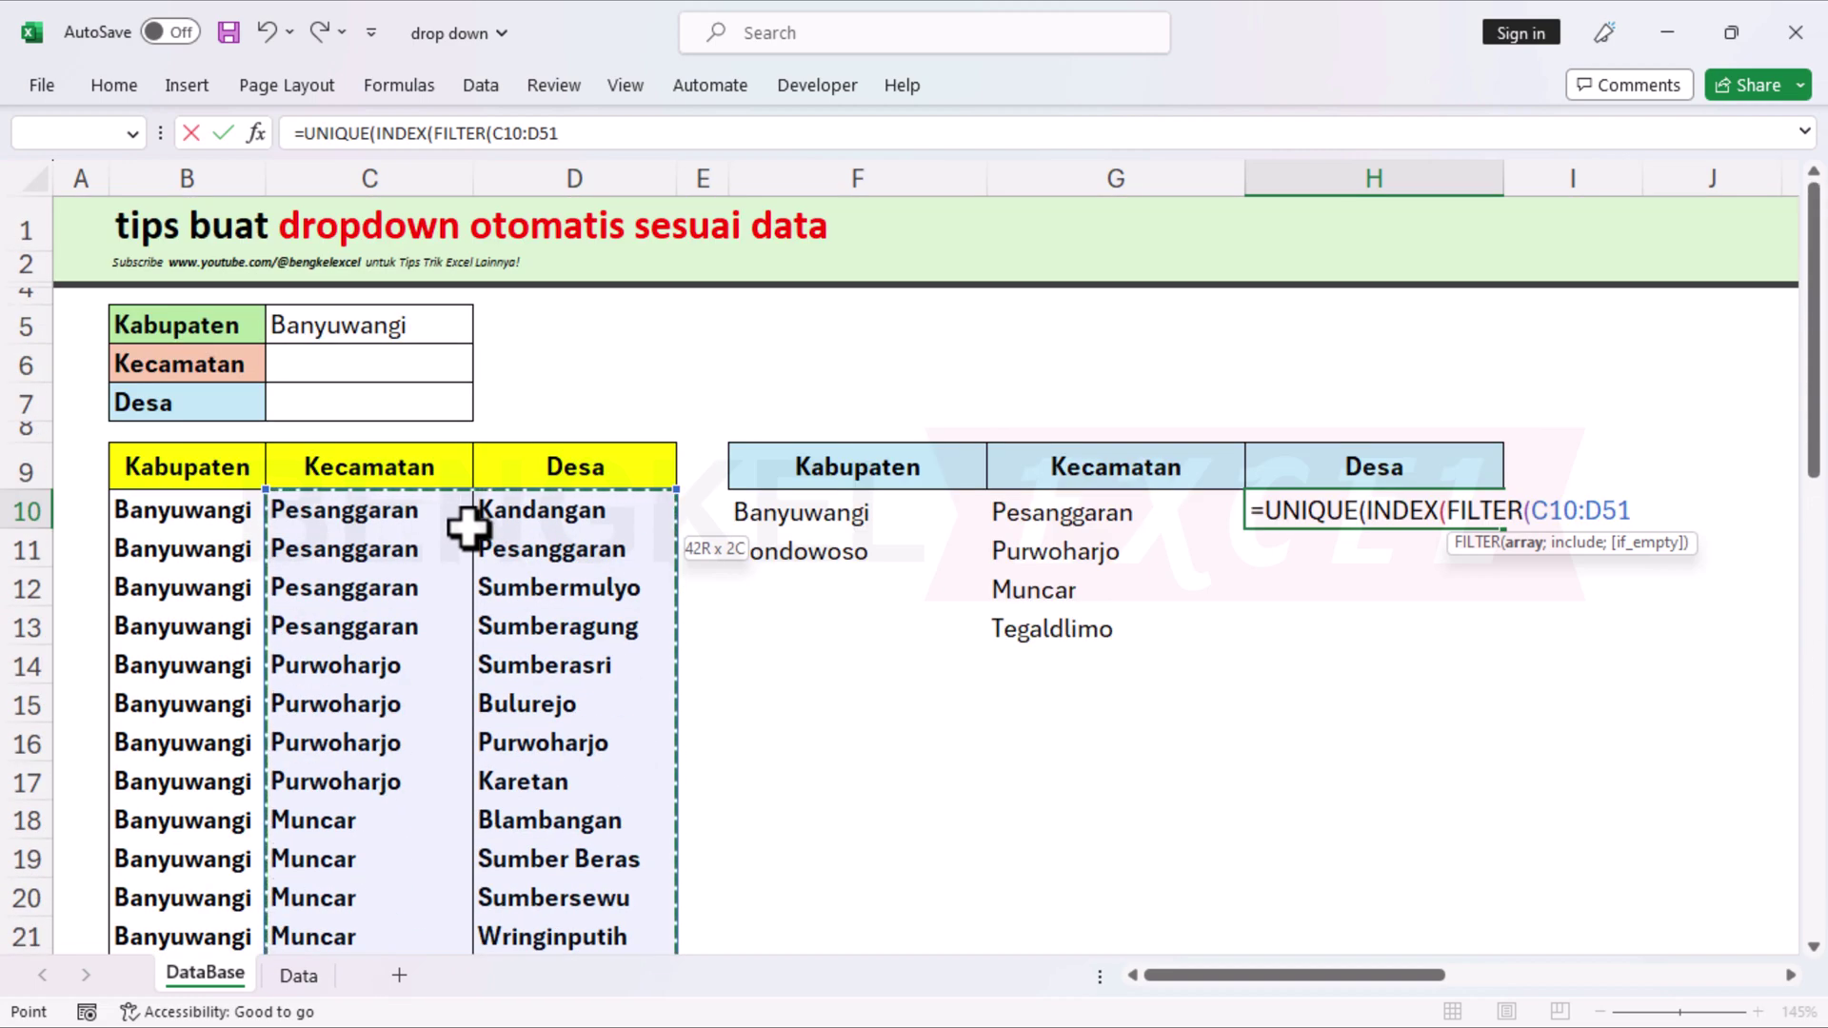
text(;)
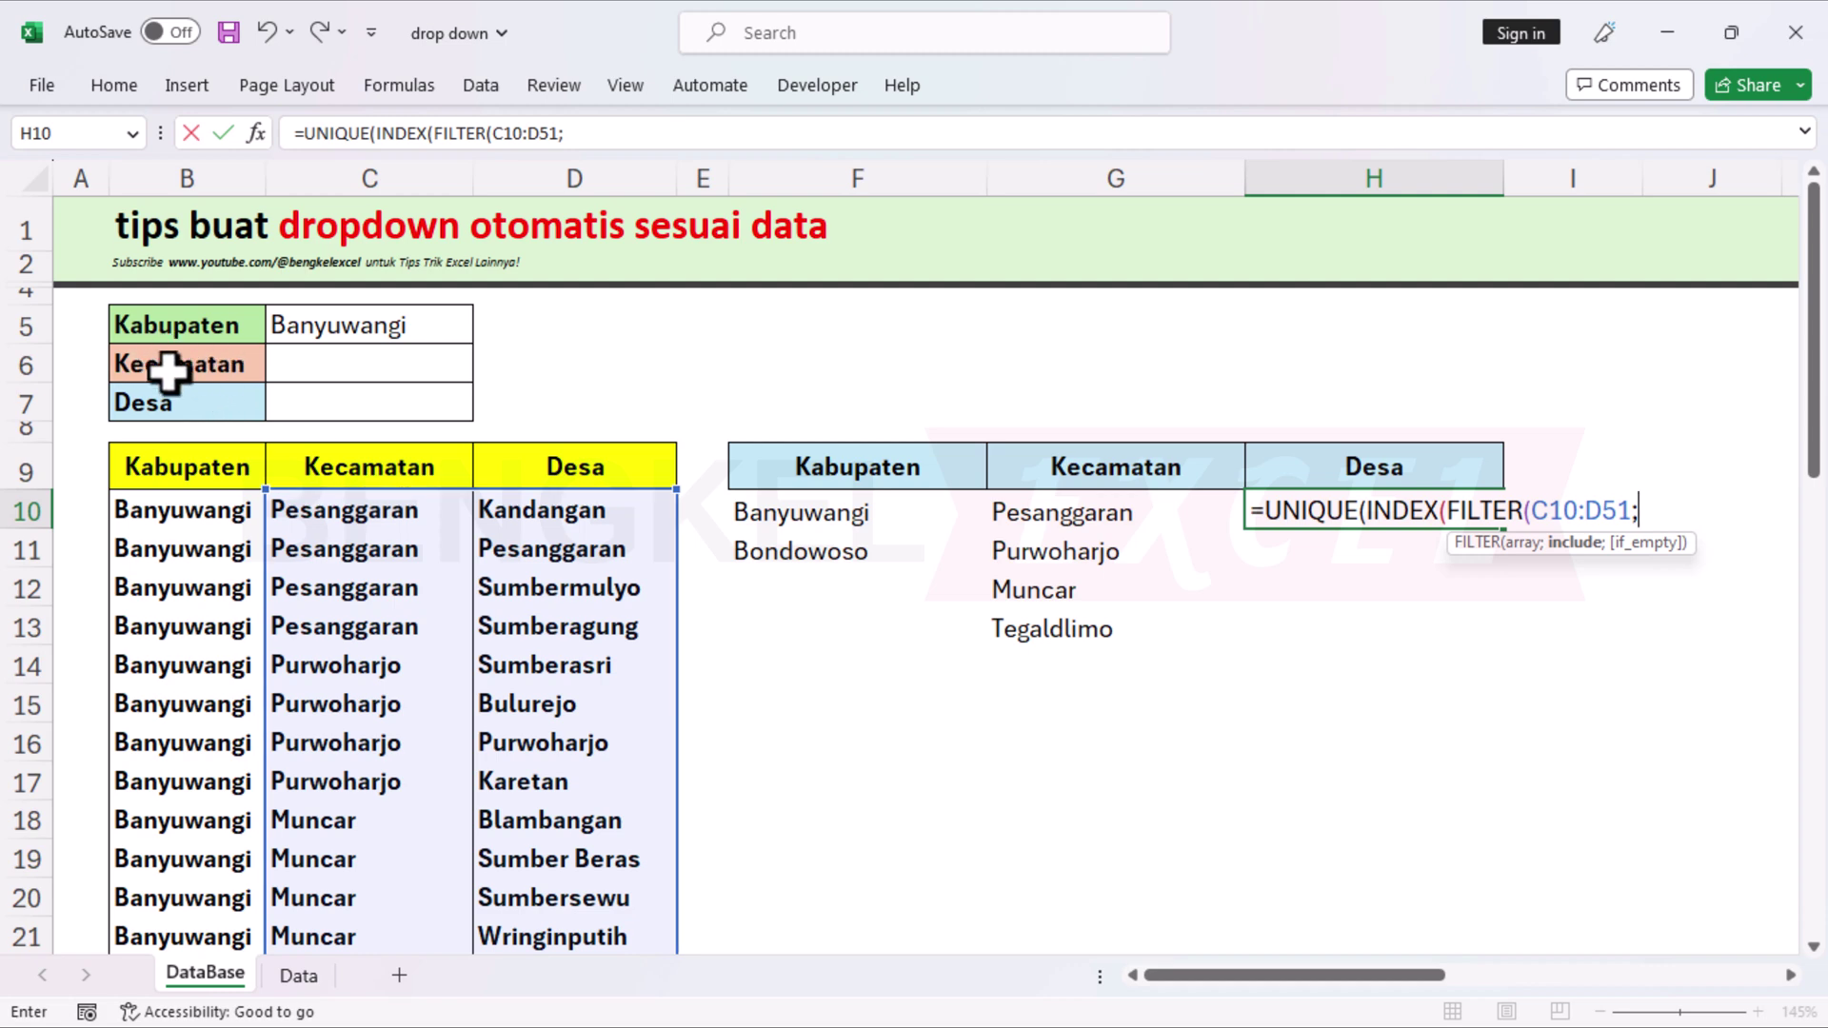
Step: Add the condition C10:C51=C6 to the FILTER so only rows of the chosen Kecamatan are included
click(367, 514)
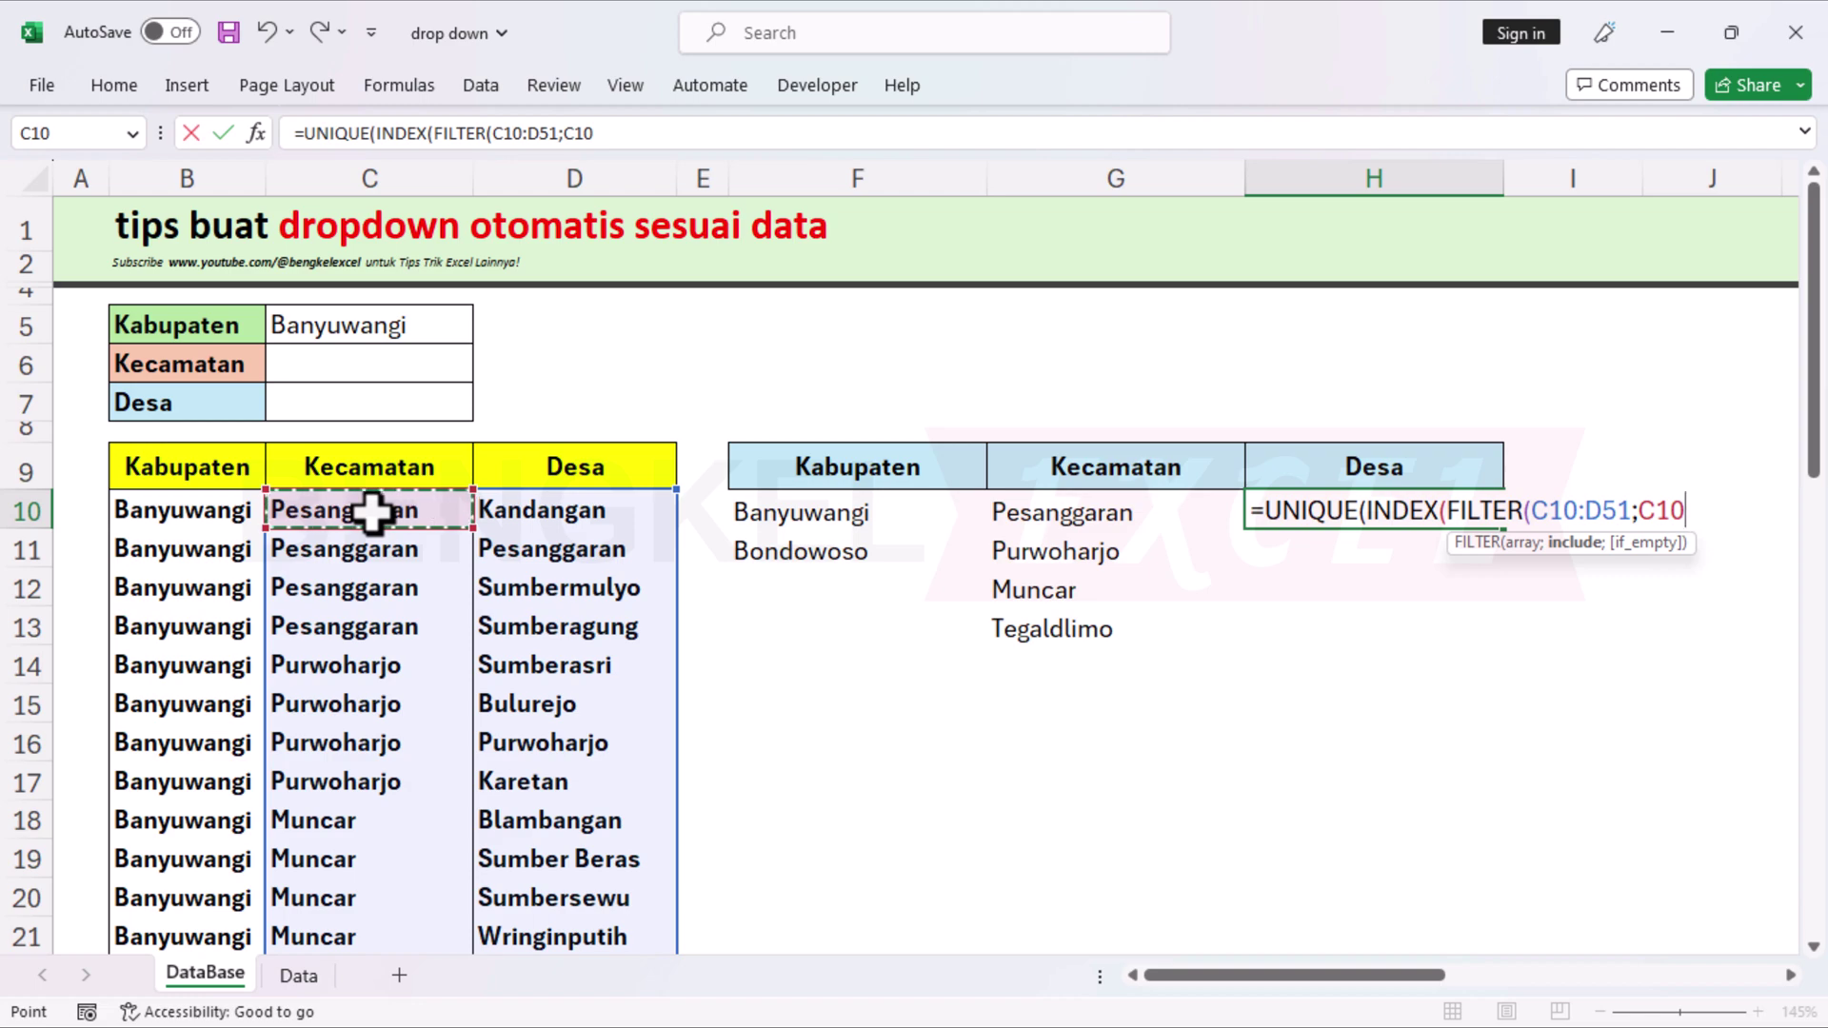
key(ctrl+shift+Down)
scroll(805, 805, up, 10)
text(=)
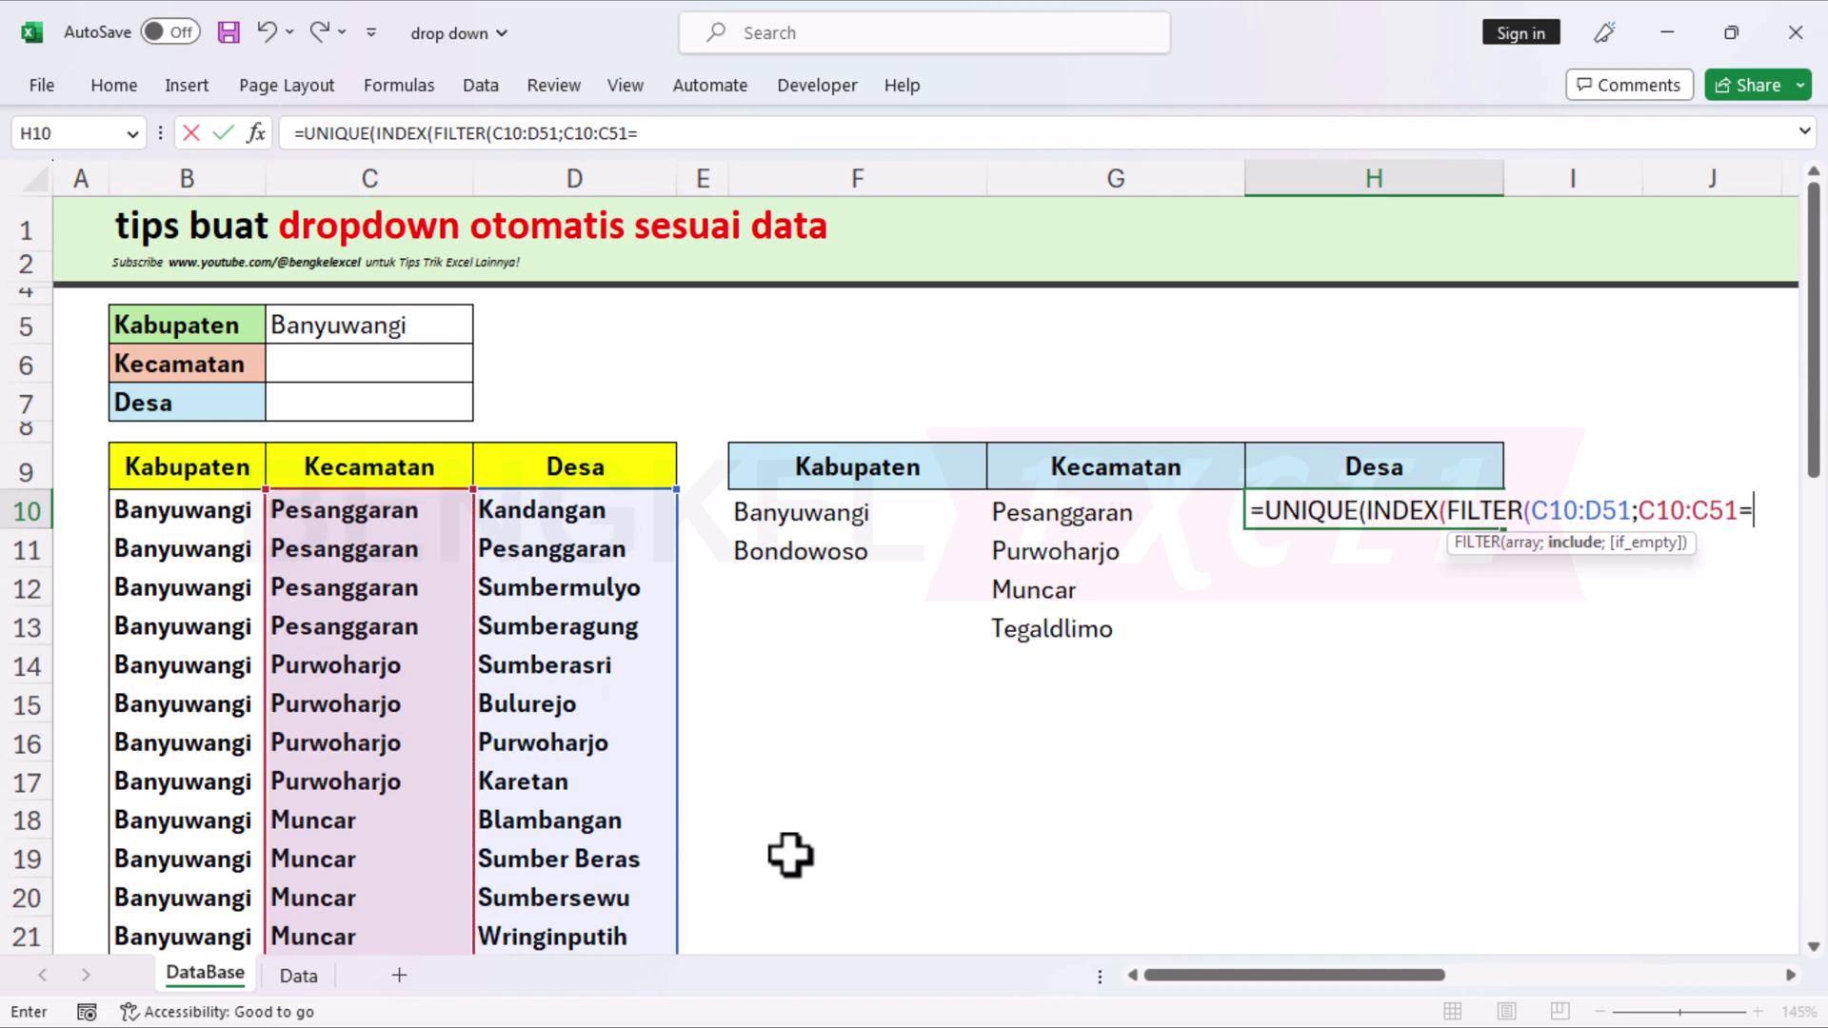
click(377, 367)
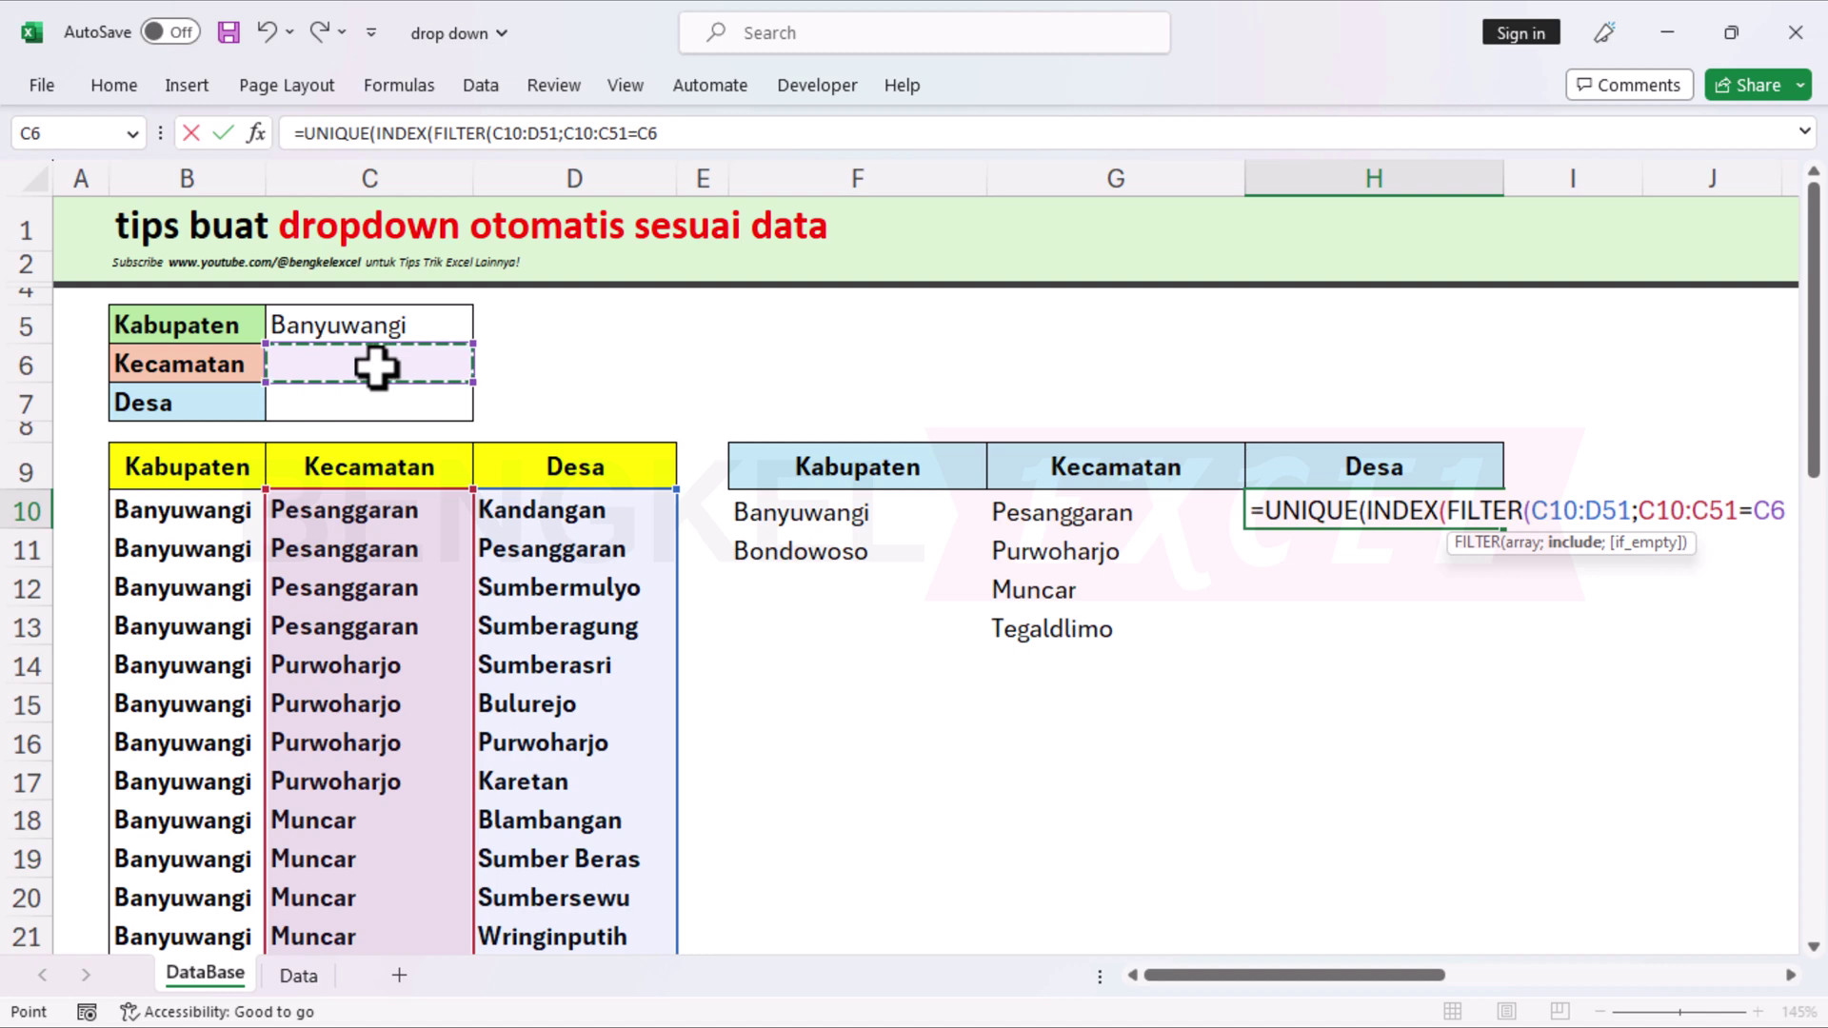
Step: Return column 2 with an empty row argument in INDEX, completing H10 as =UNIQUE(INDEX(FILTER(C10:D51;C10:C51=C6);;2))
text())
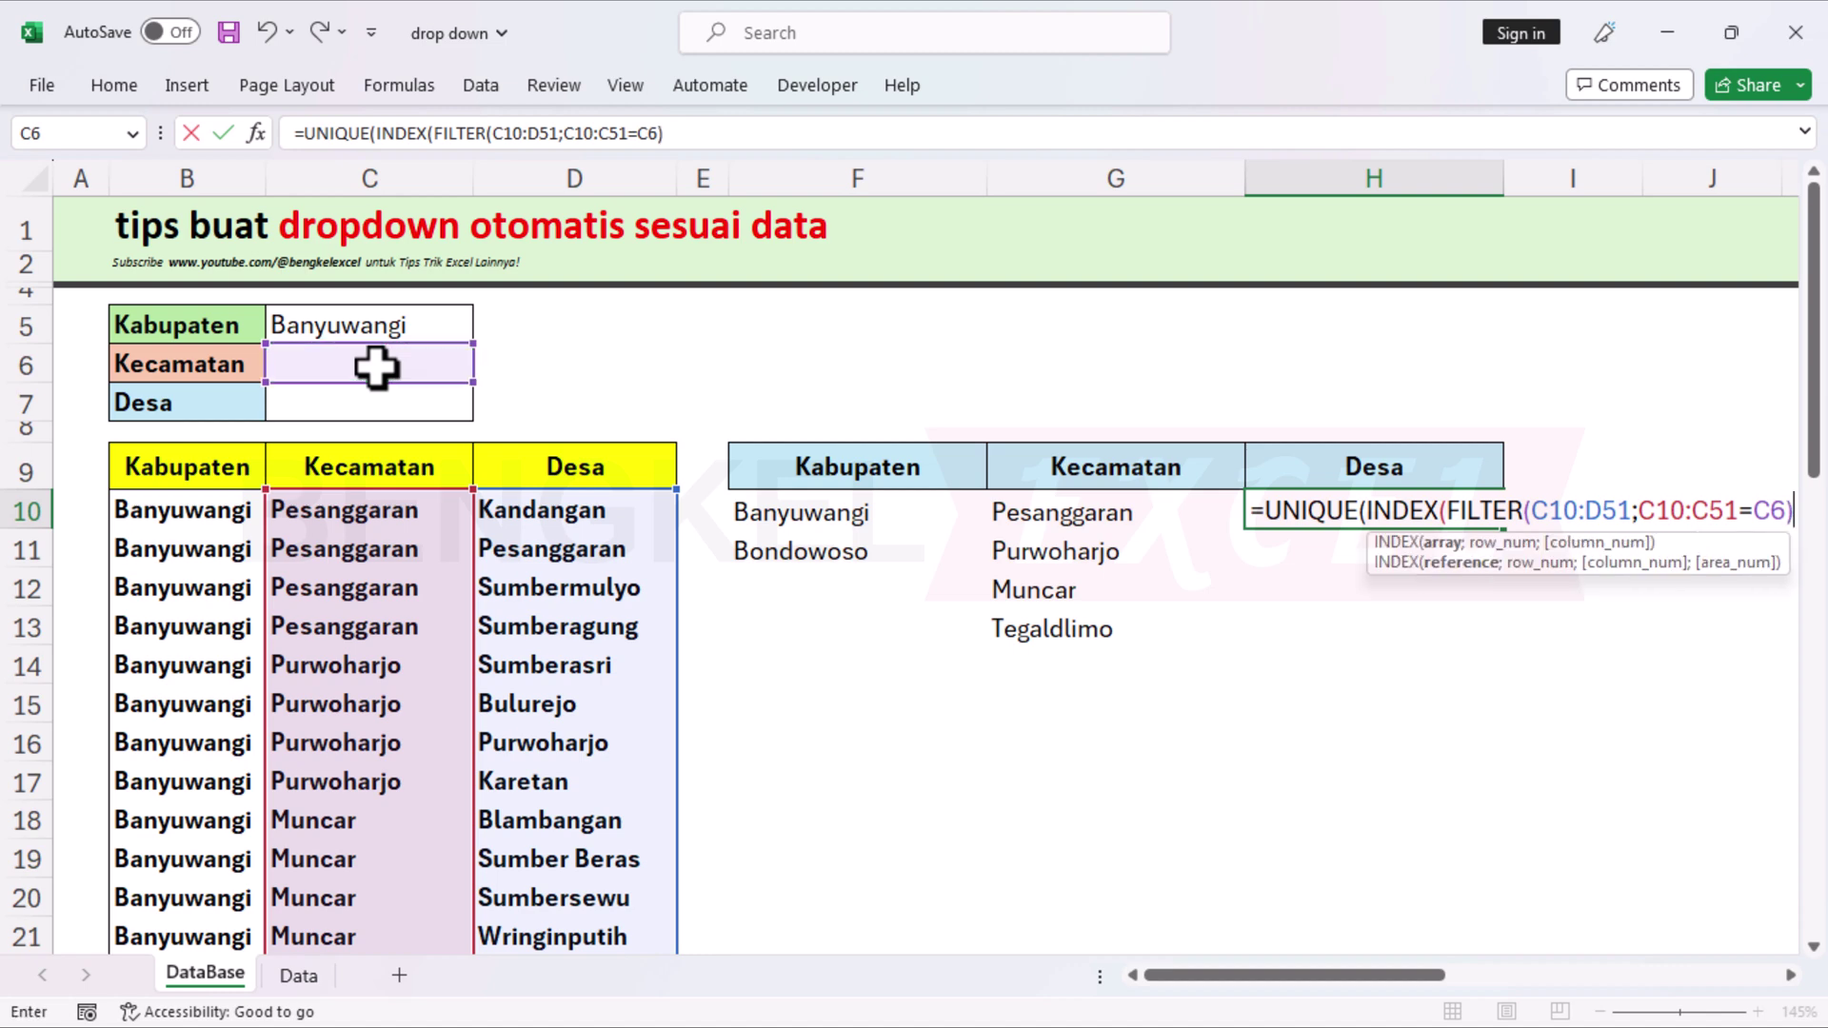
text(;;2))
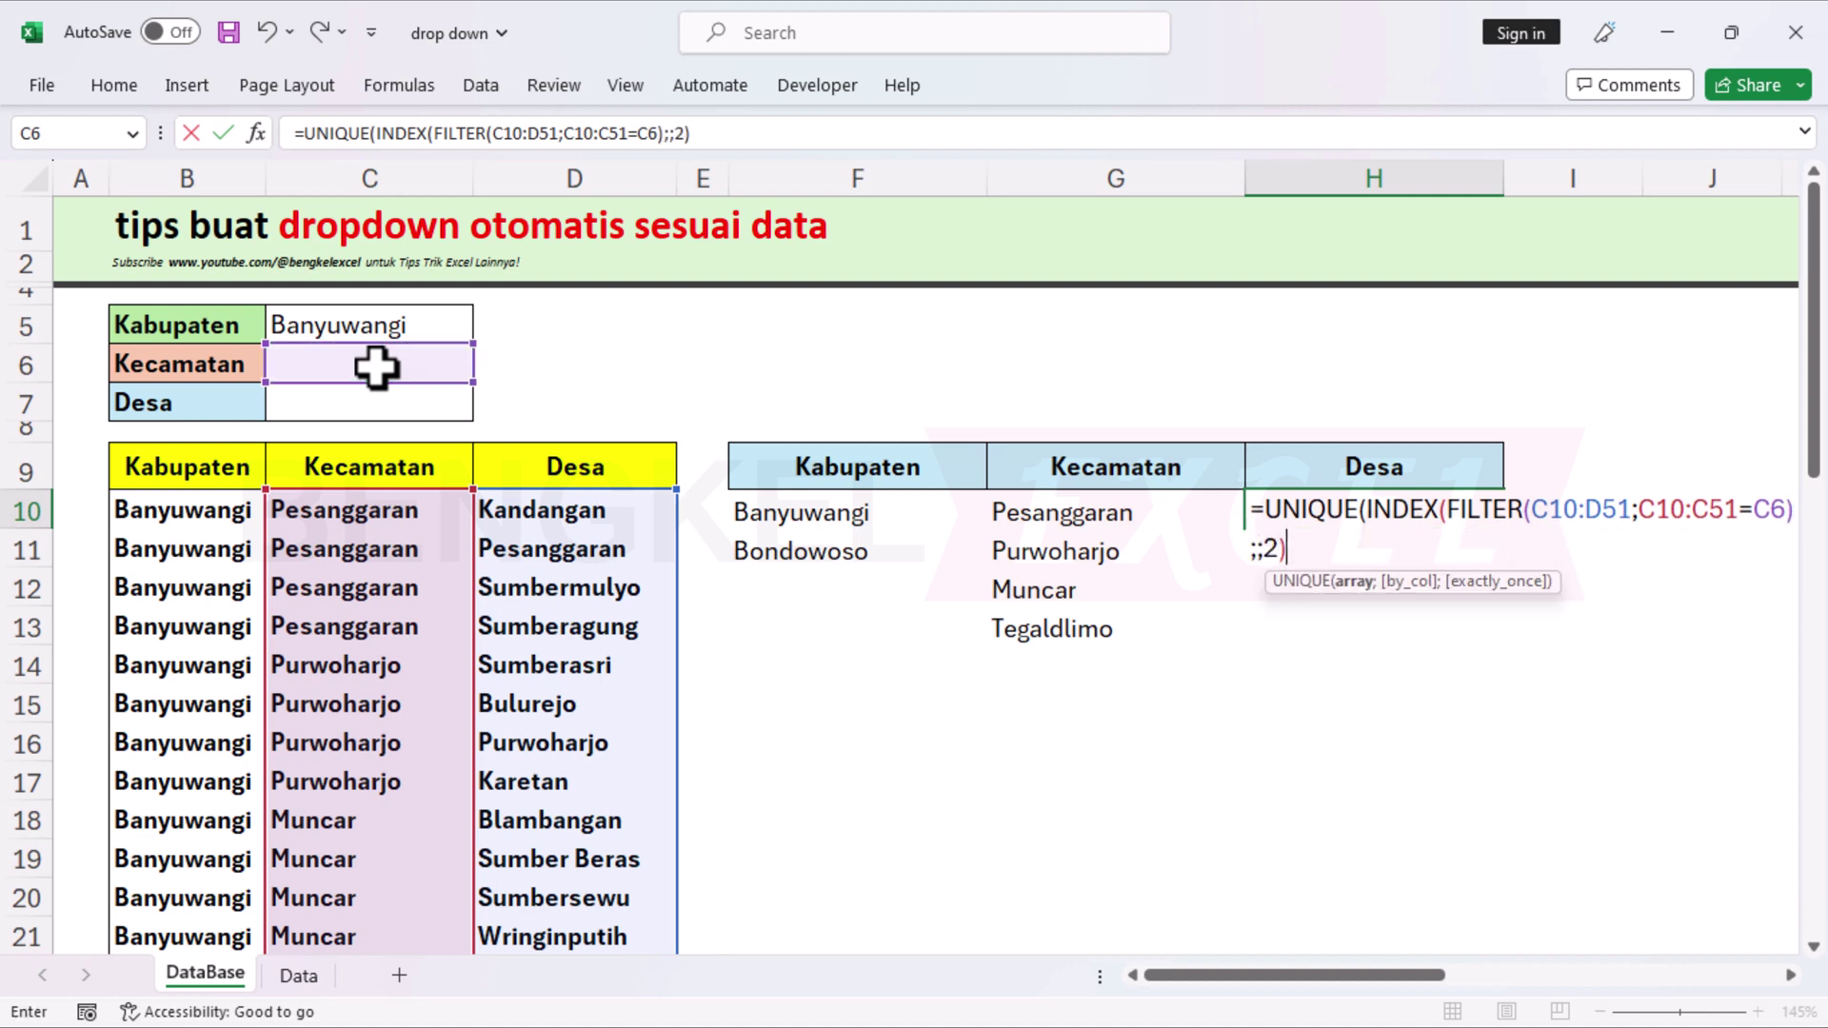
key(BackSpace)
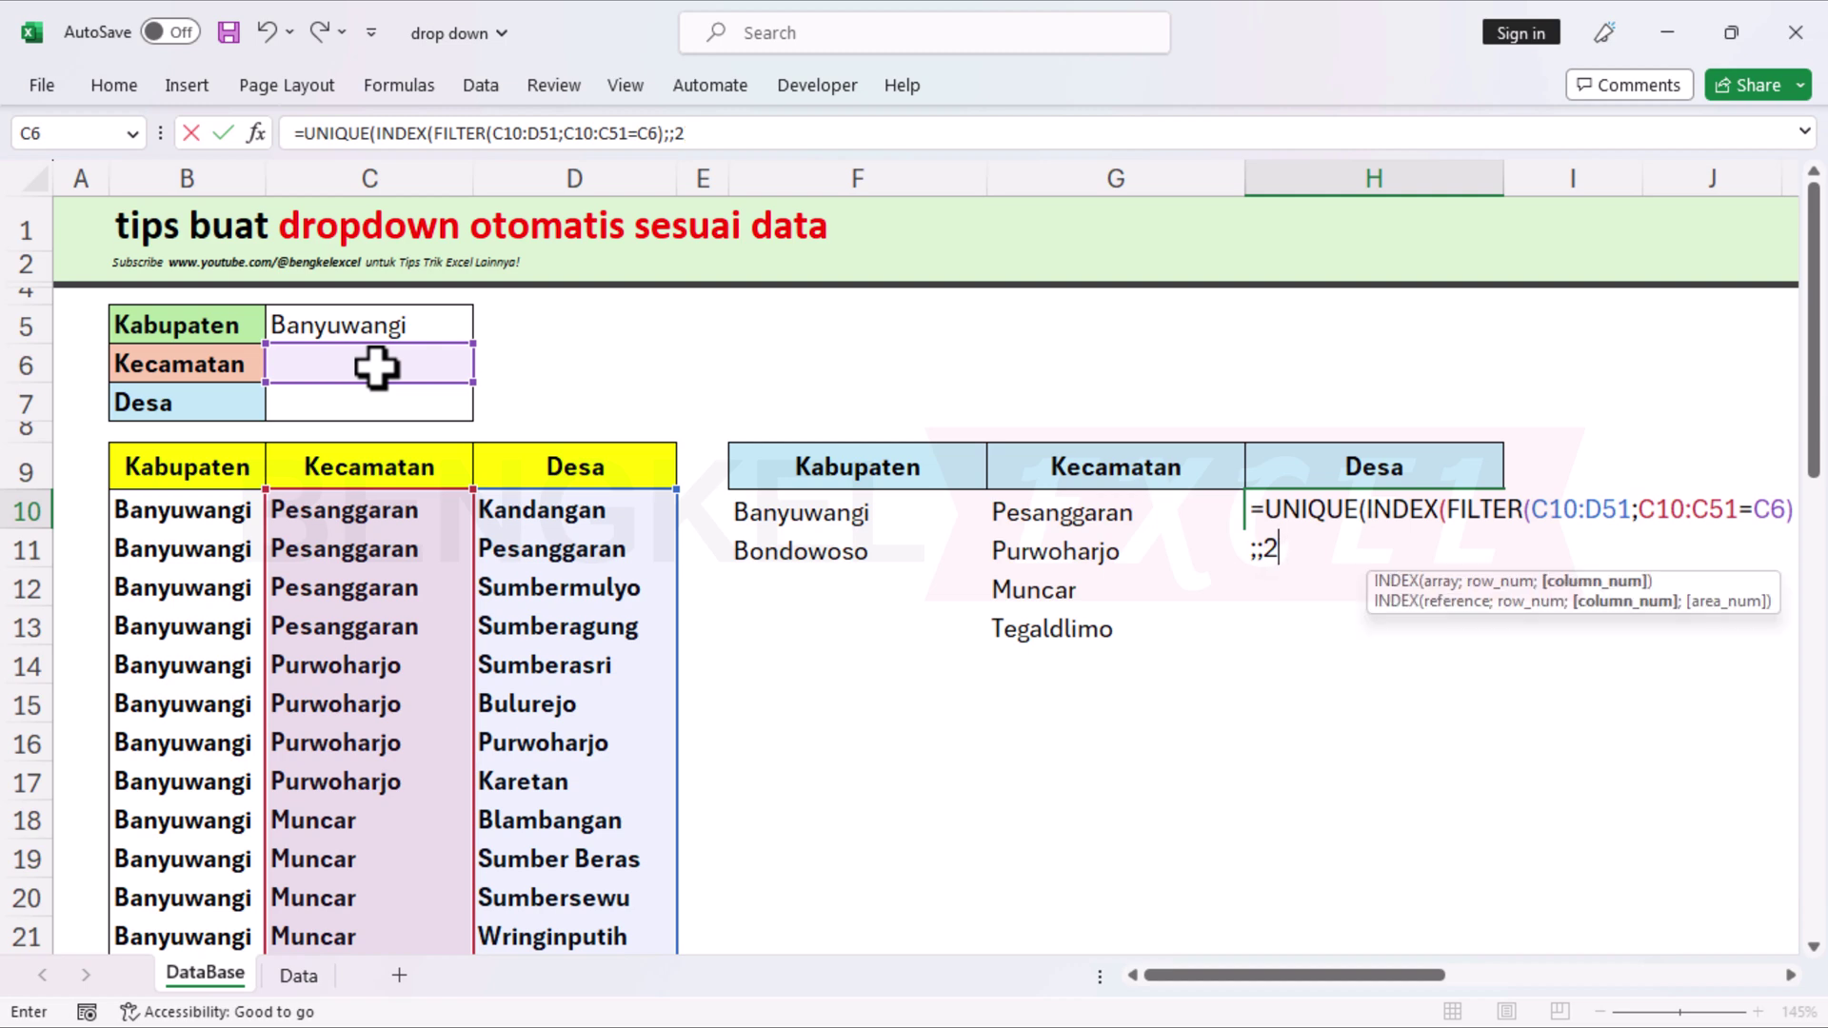
text())
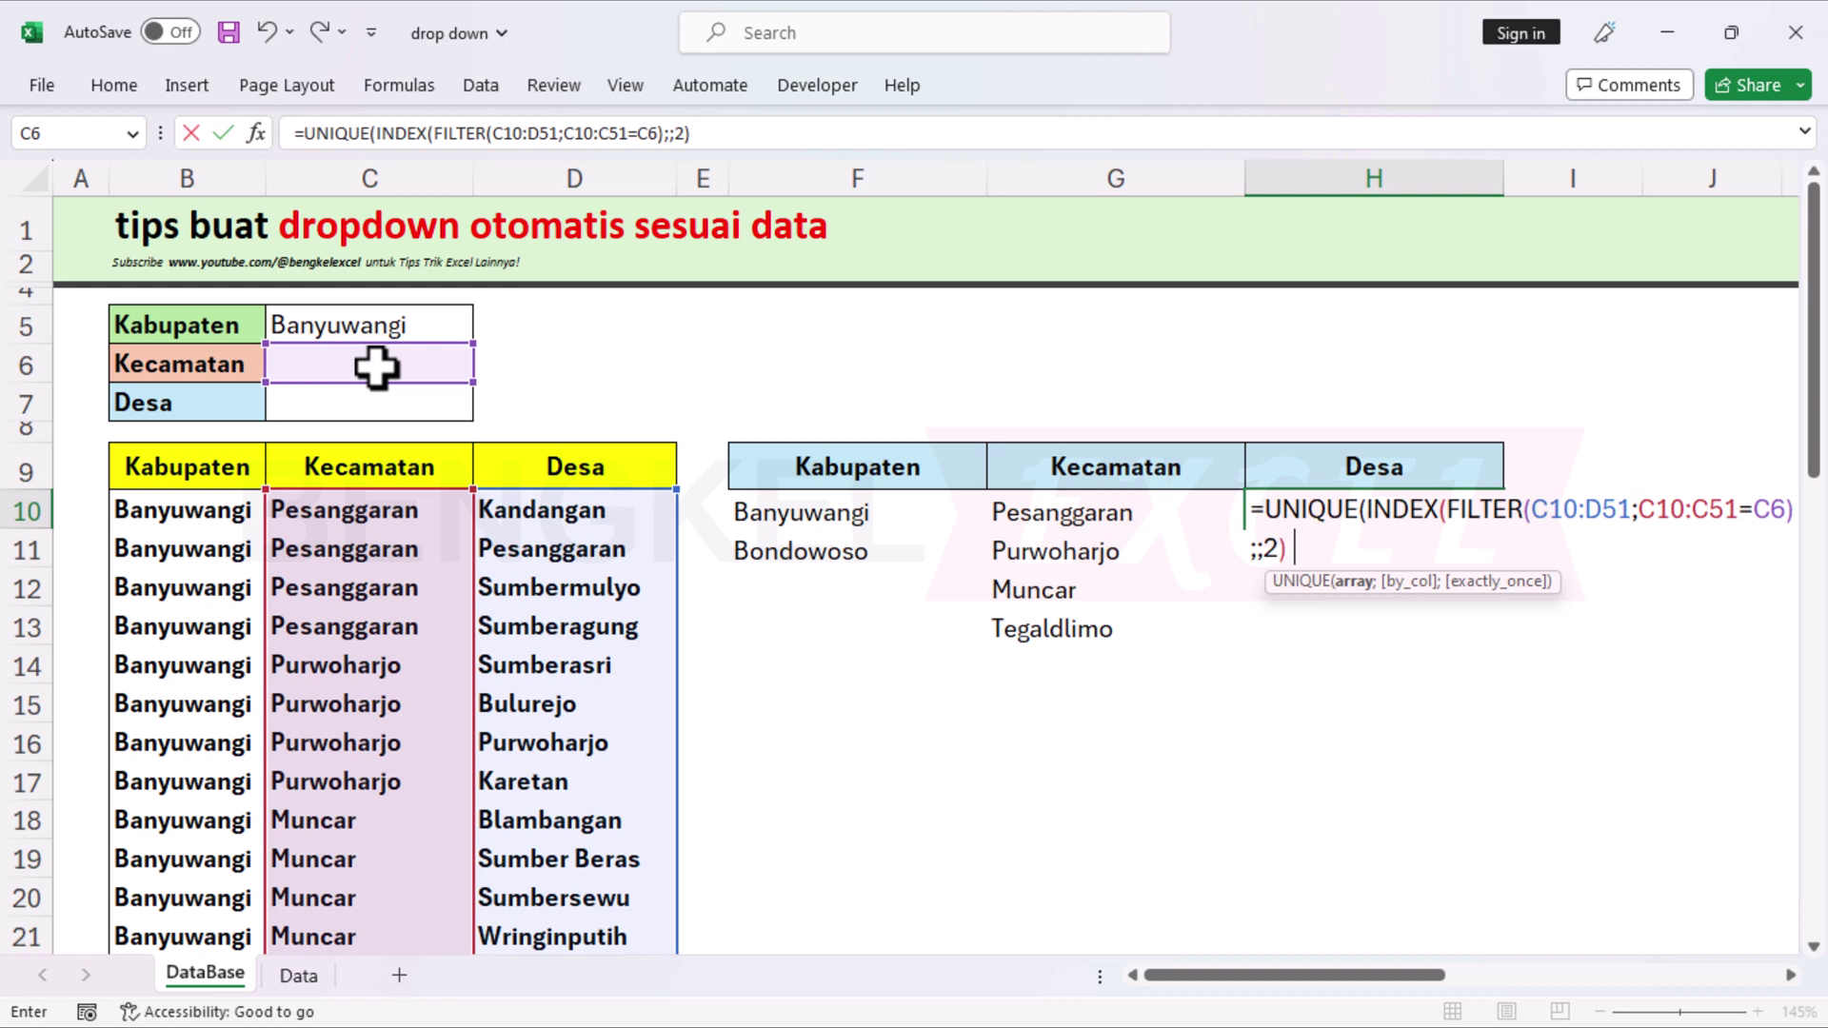
key(Return)
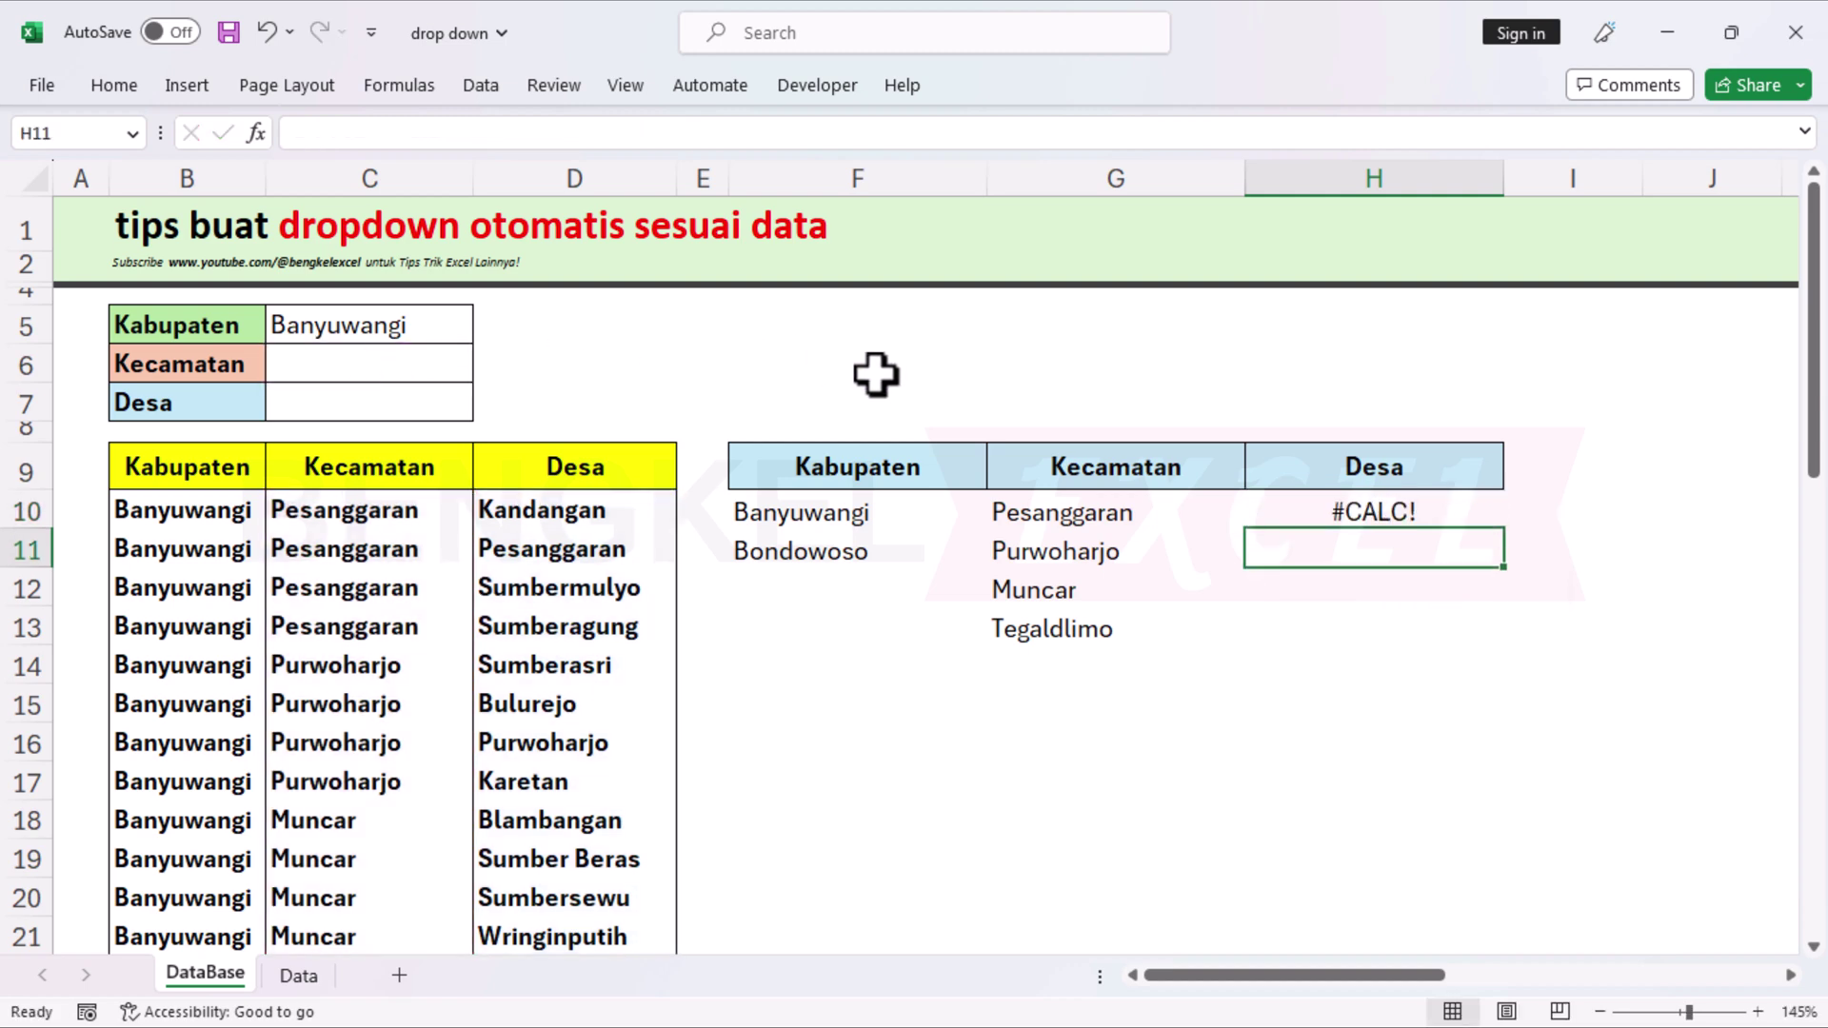
Step: Enter Muncar as the Kecamatan in C6 to test the Desa list formula in H10
click(1390, 502)
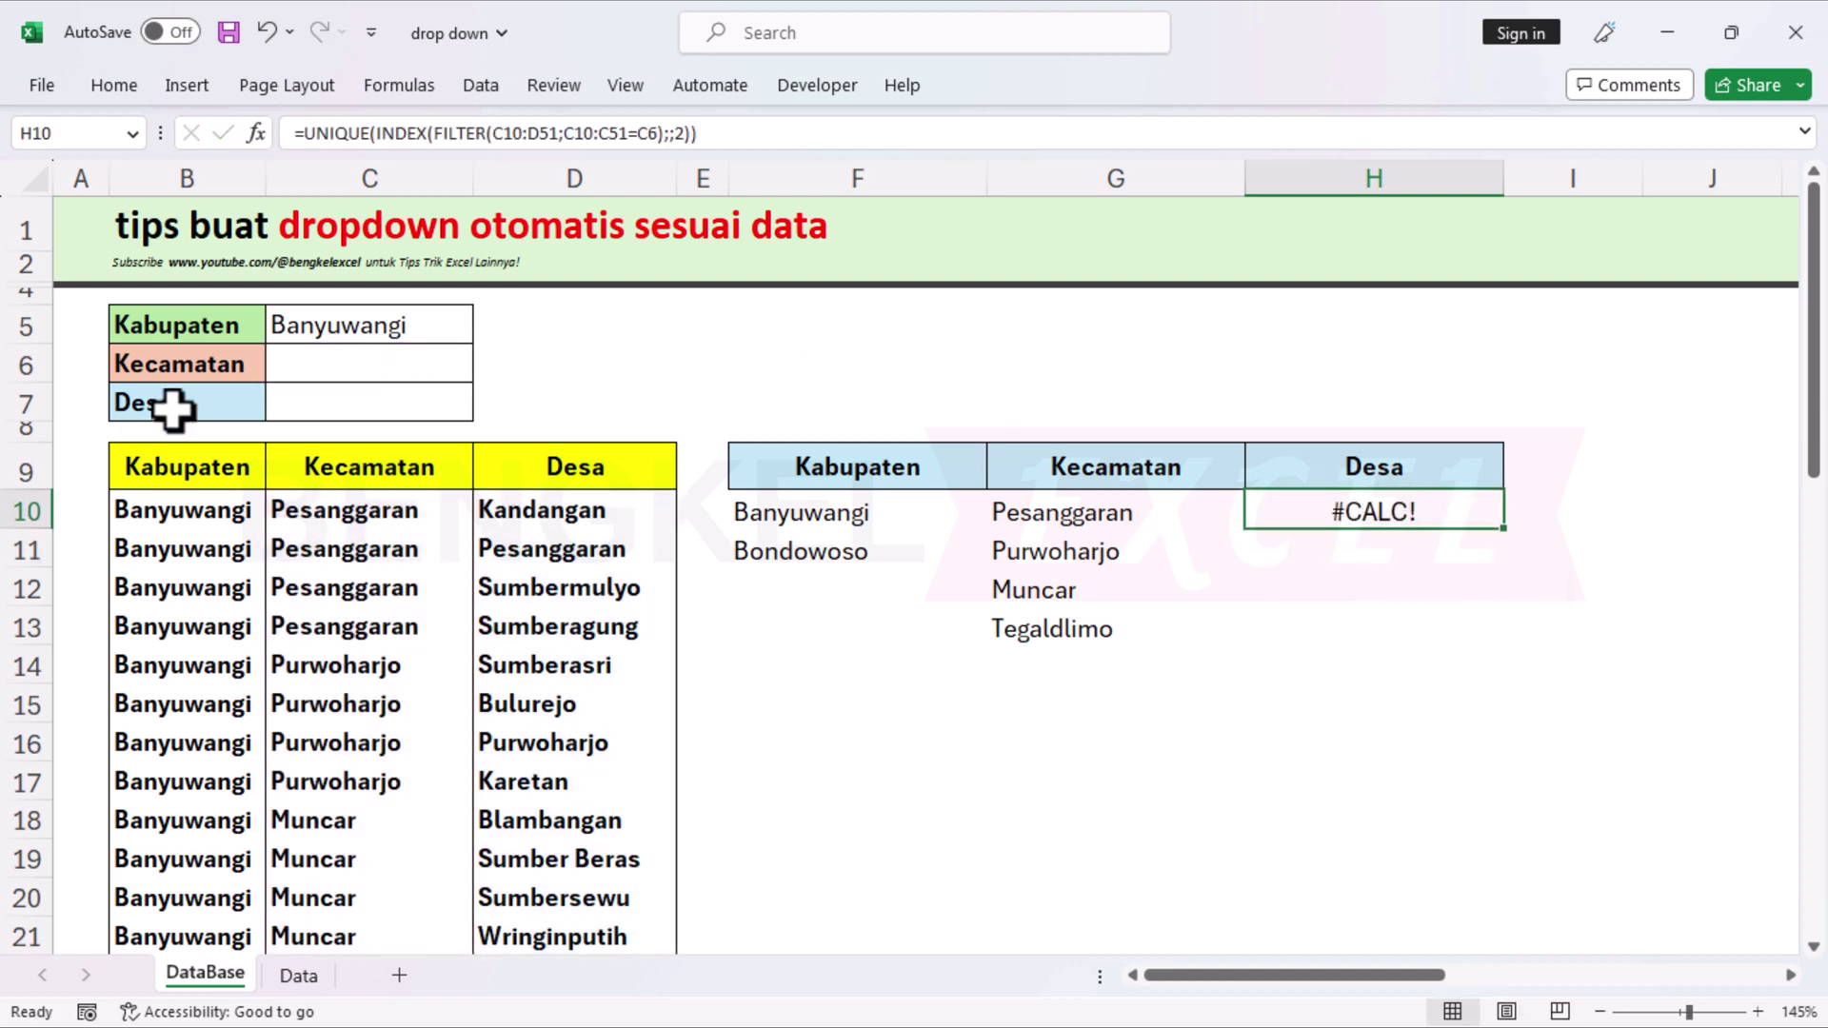
click(333, 376)
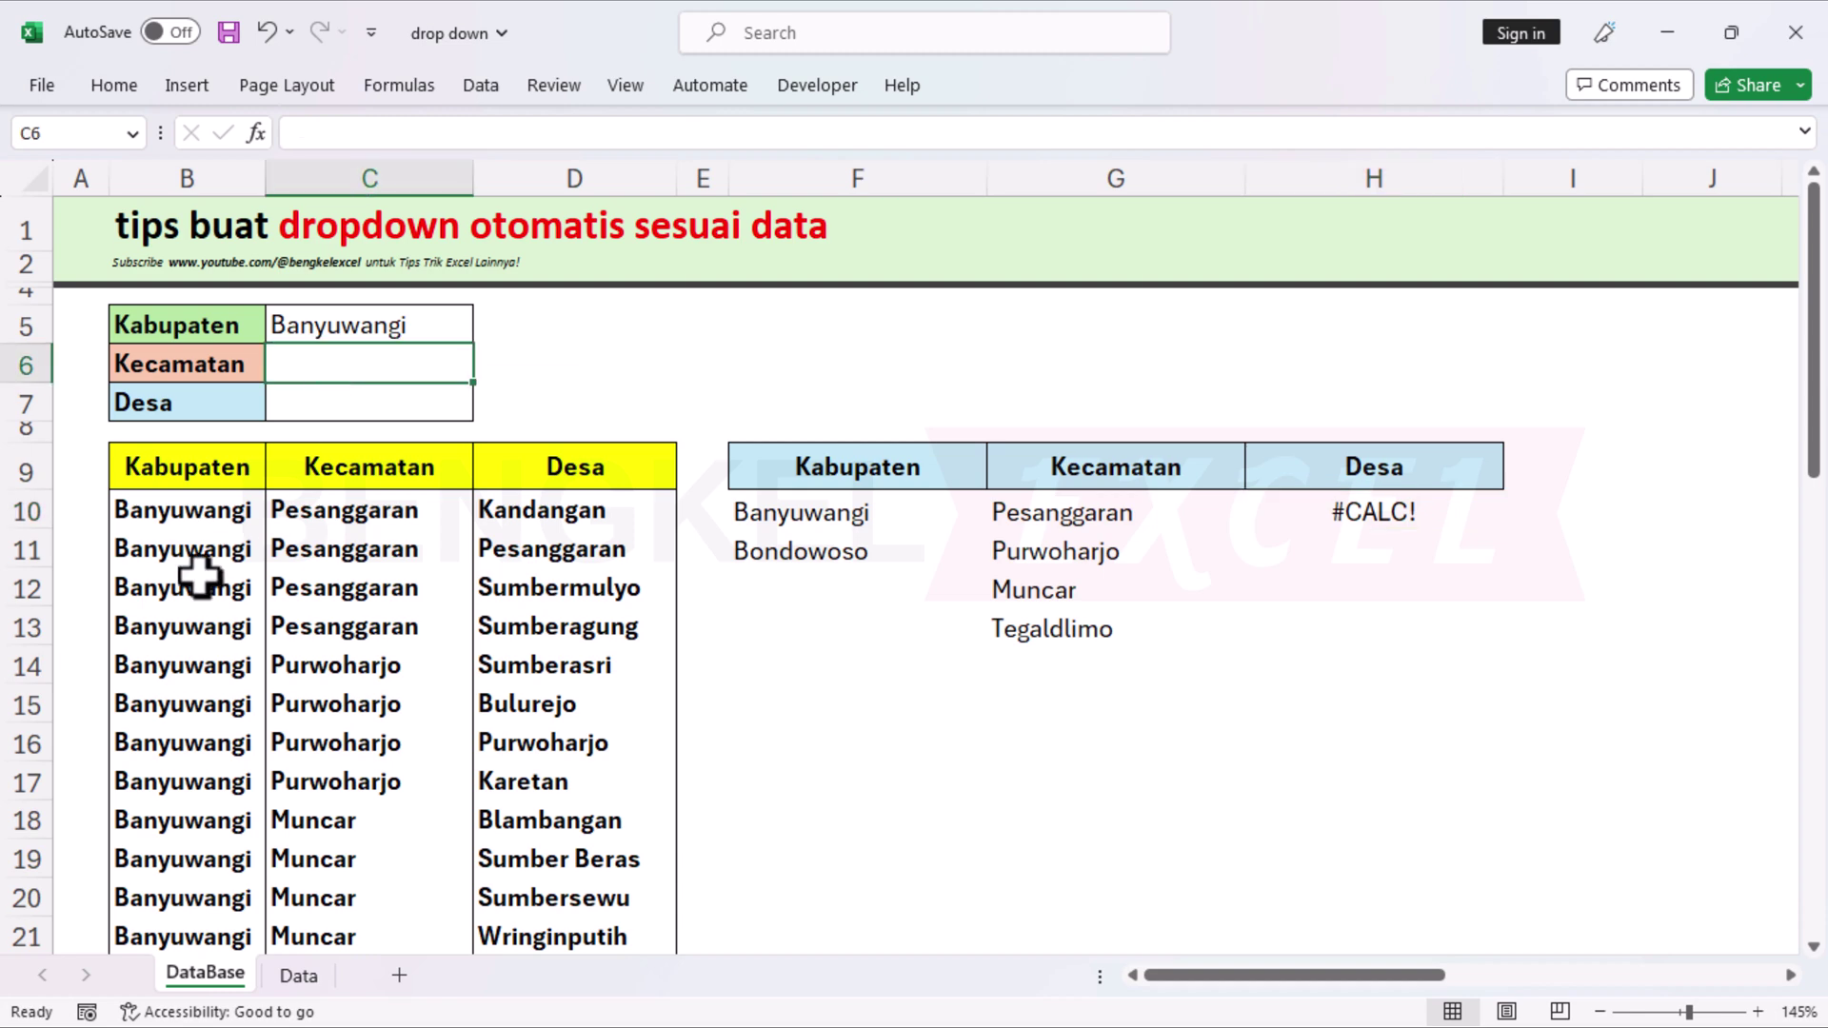
text(Muncar)
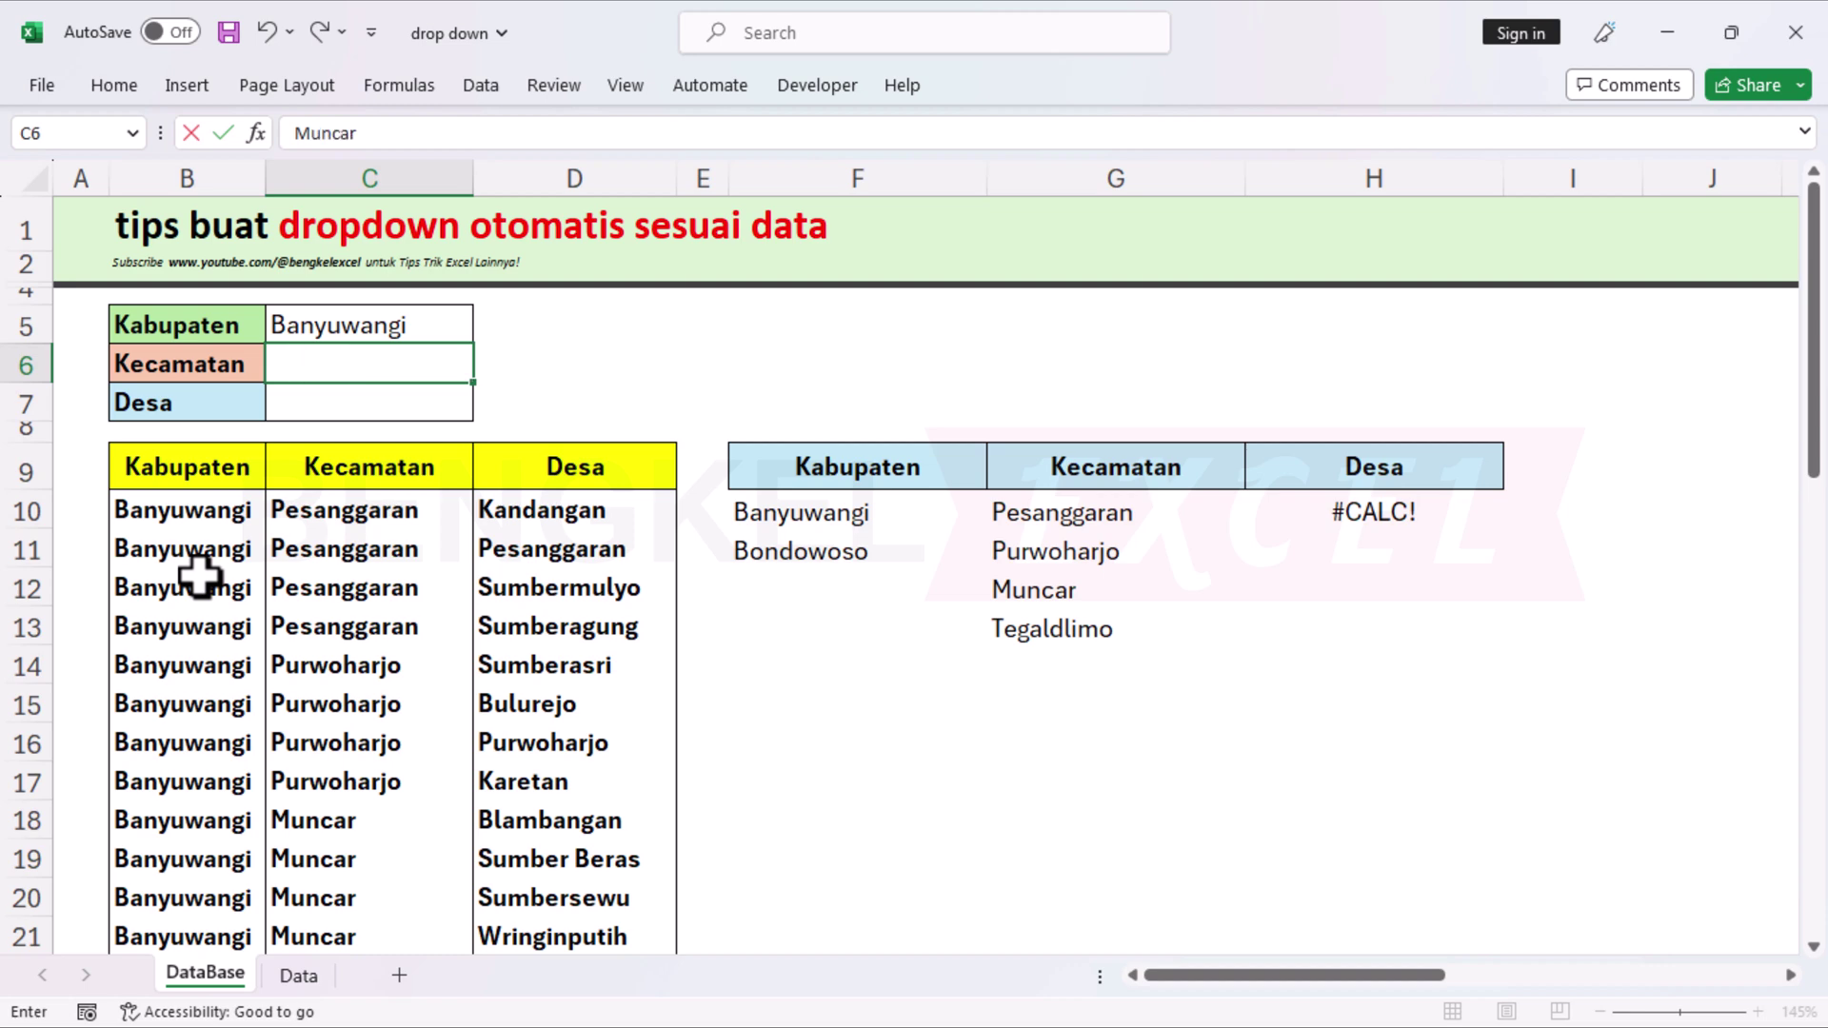
key(Return)
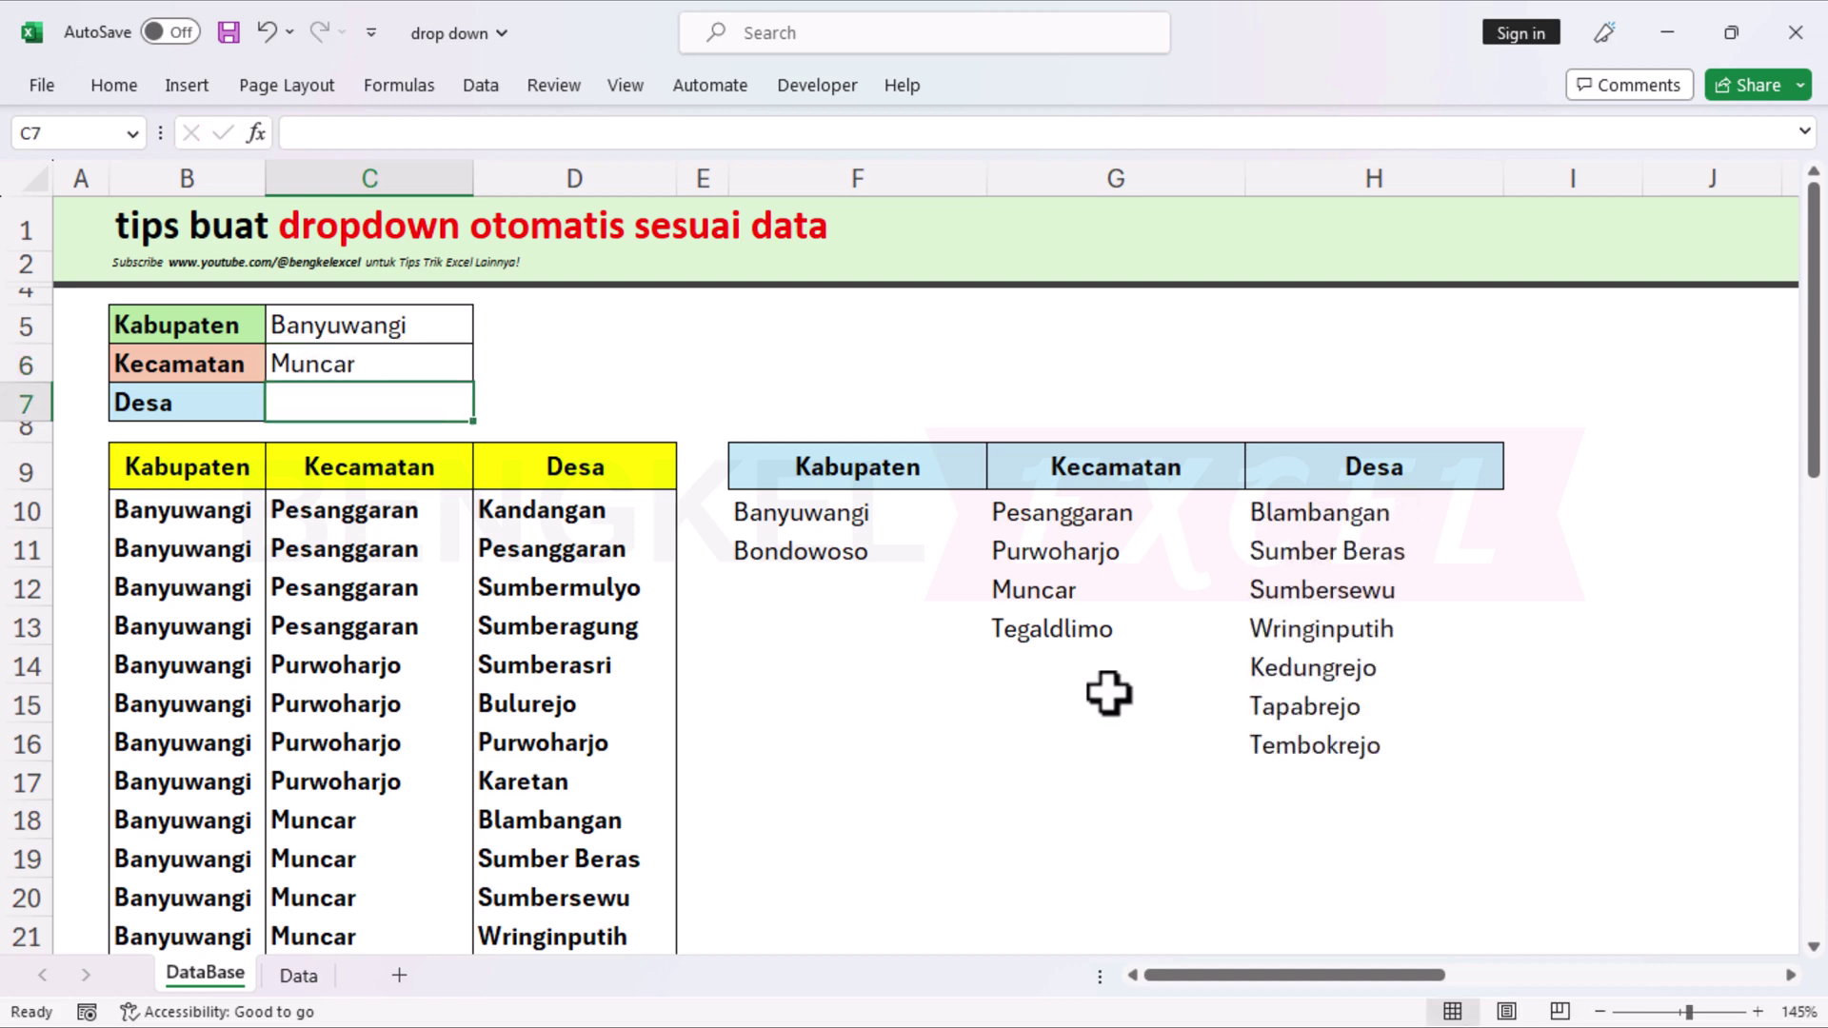
click(1388, 520)
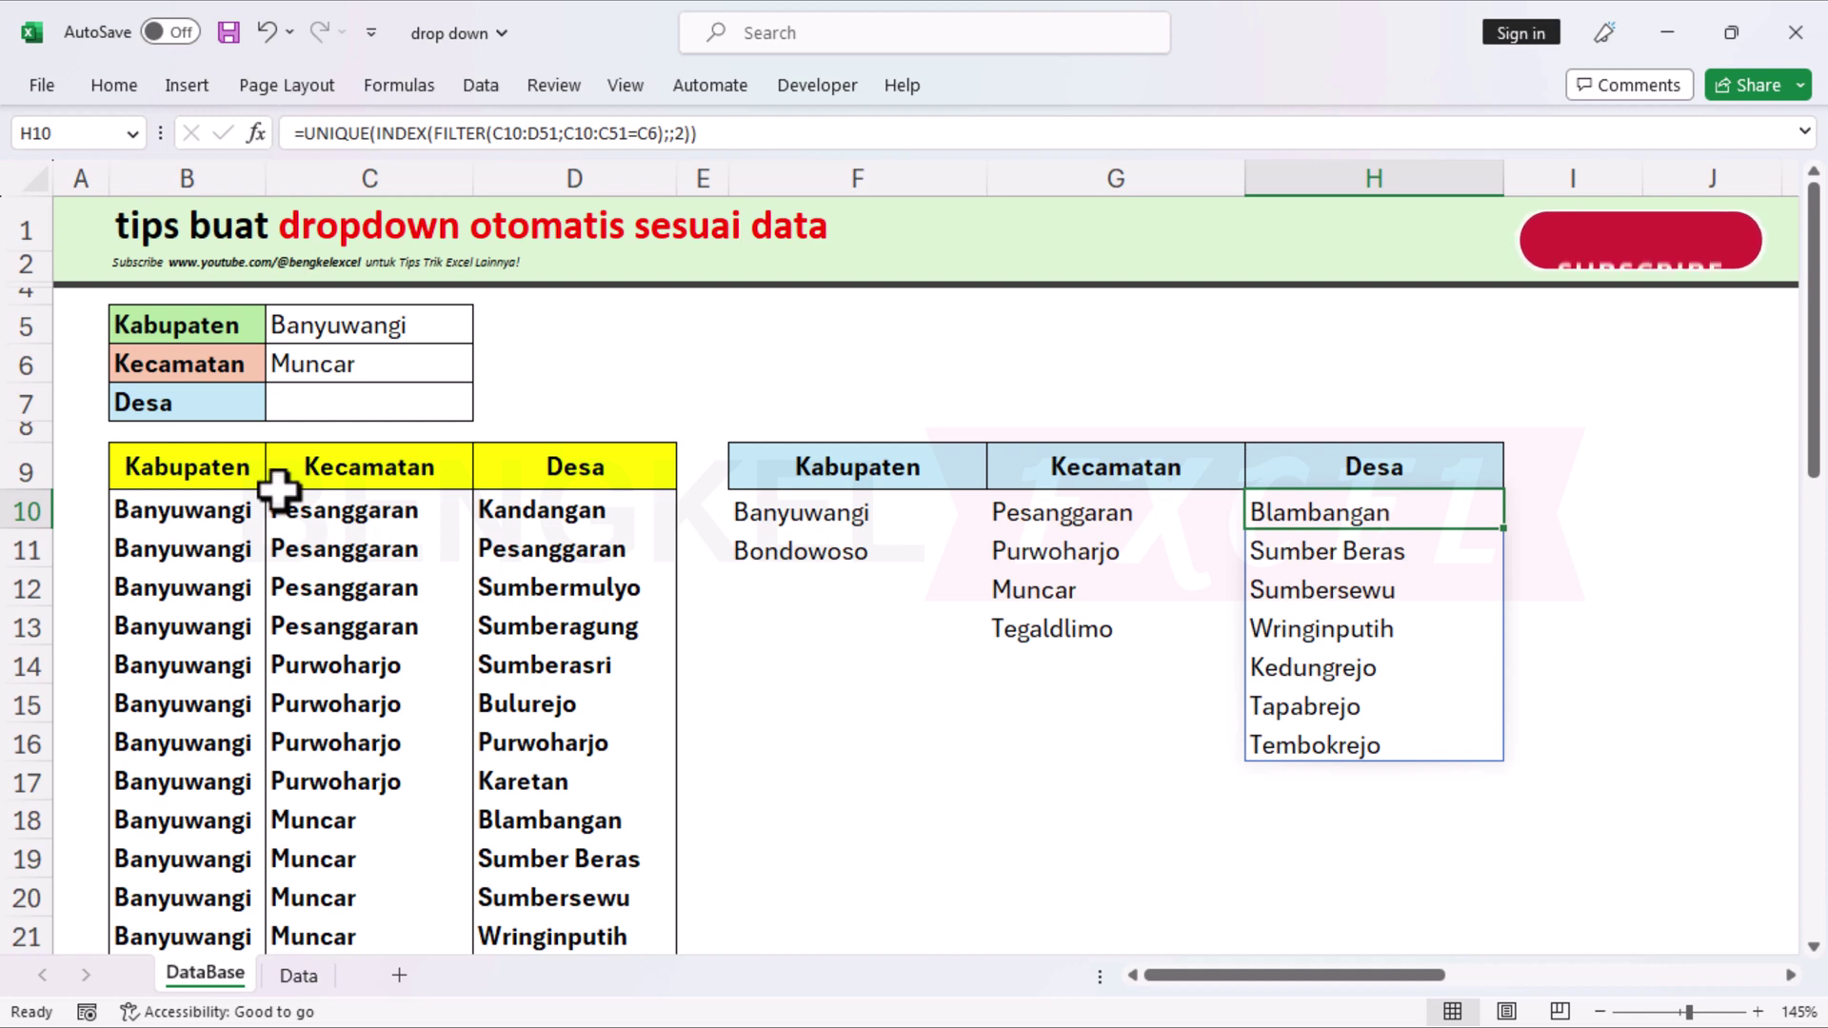
Step: Clear the Kabupaten and Kecamatan input cells C5:C6
drag(375, 326, 378, 376)
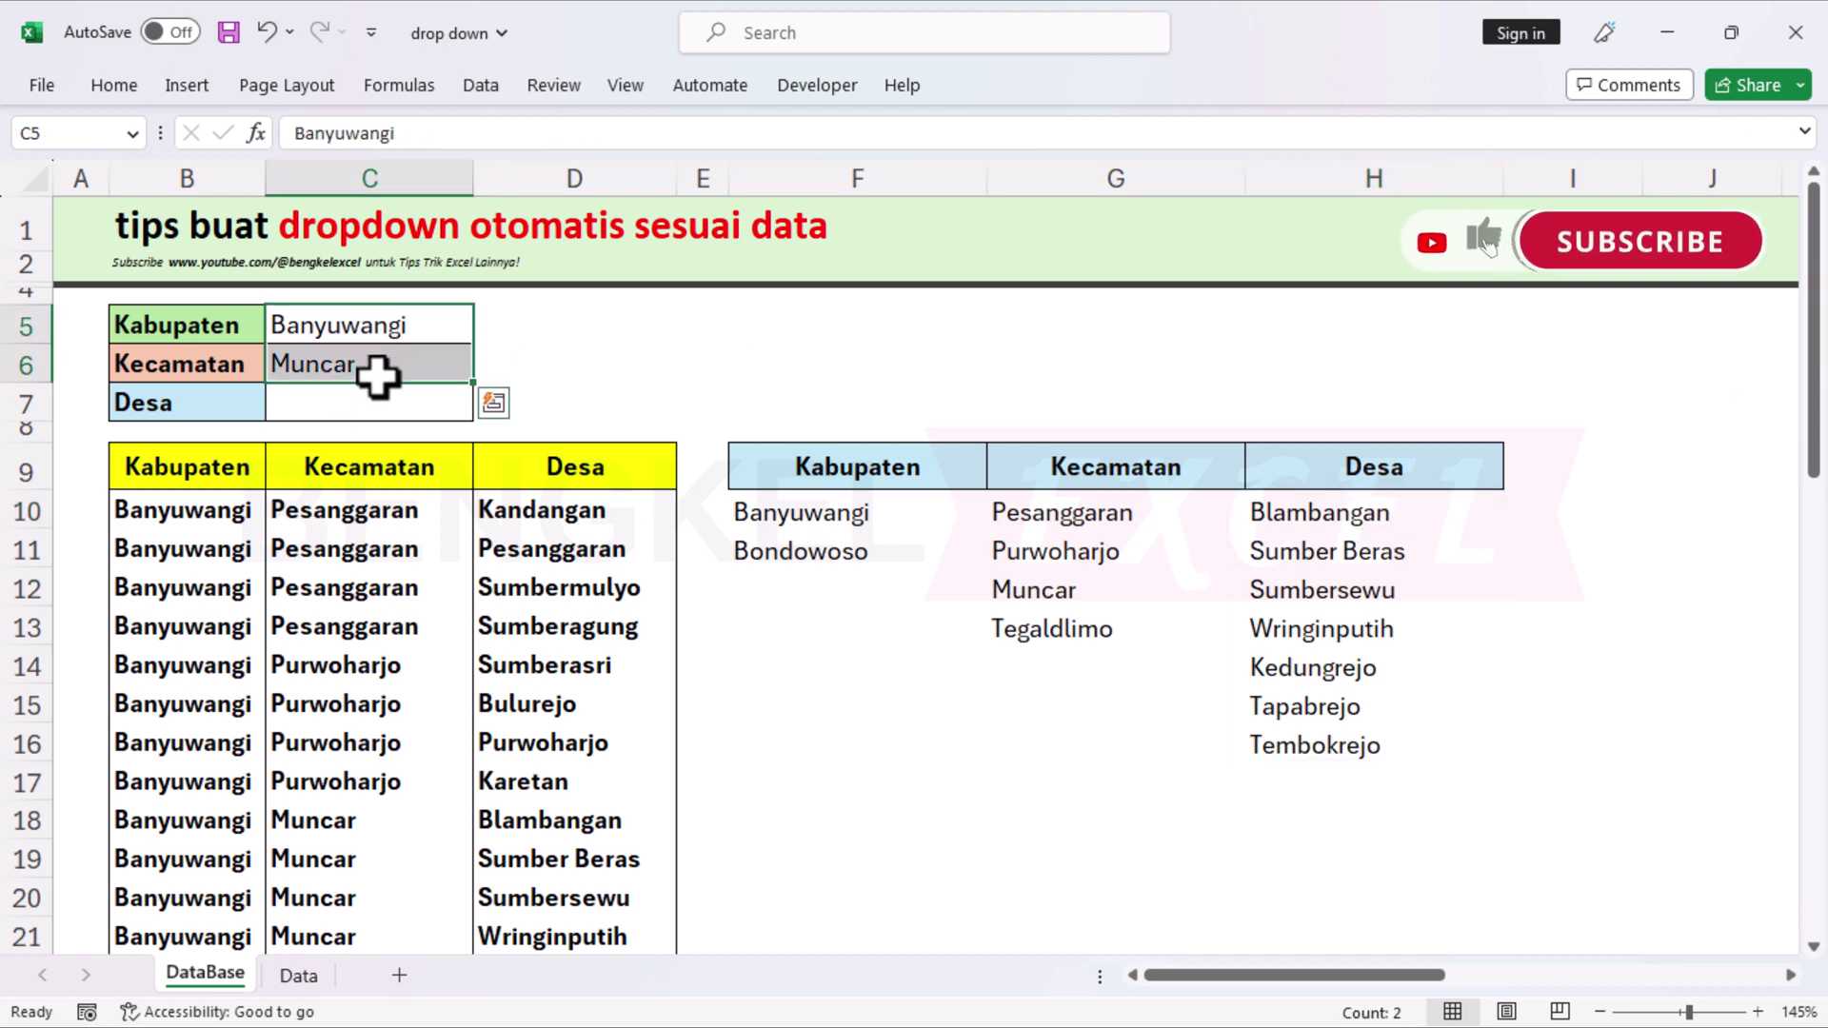
key(Delete)
Step: Open Data Validation for the Kabupaten input cell C5 and set the allowed type to List
click(403, 327)
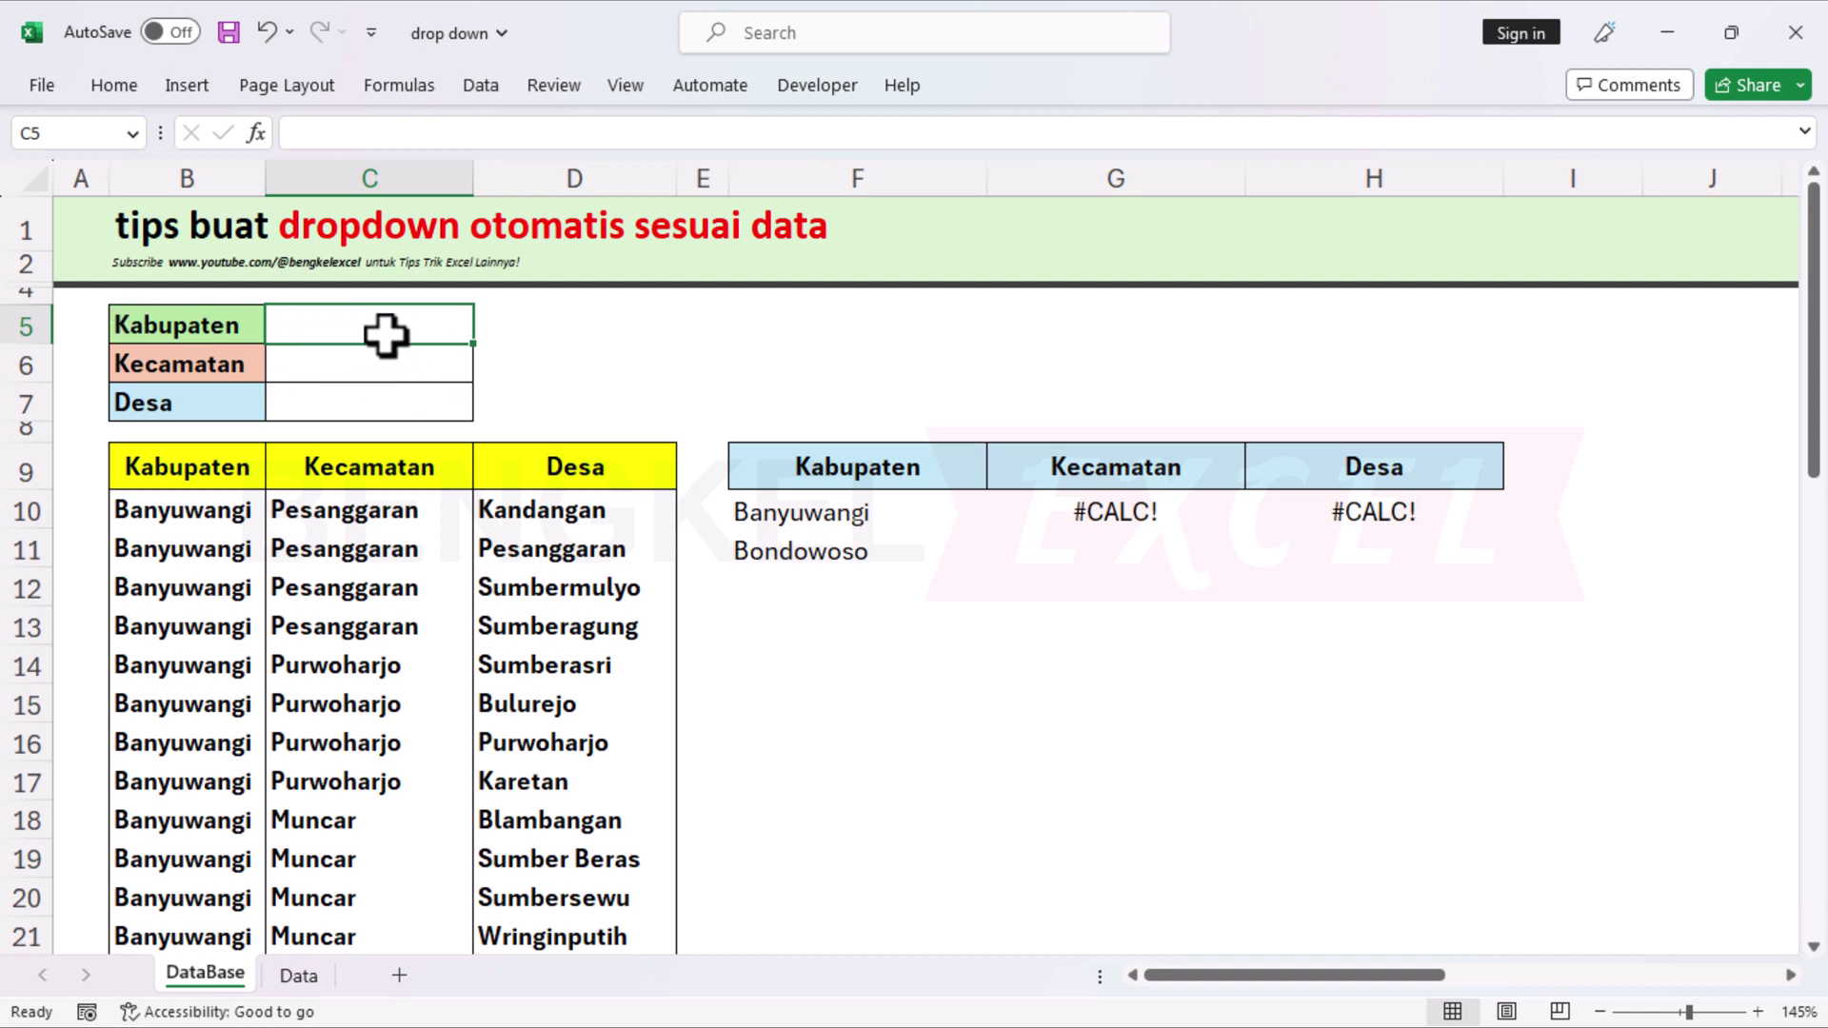
click(494, 82)
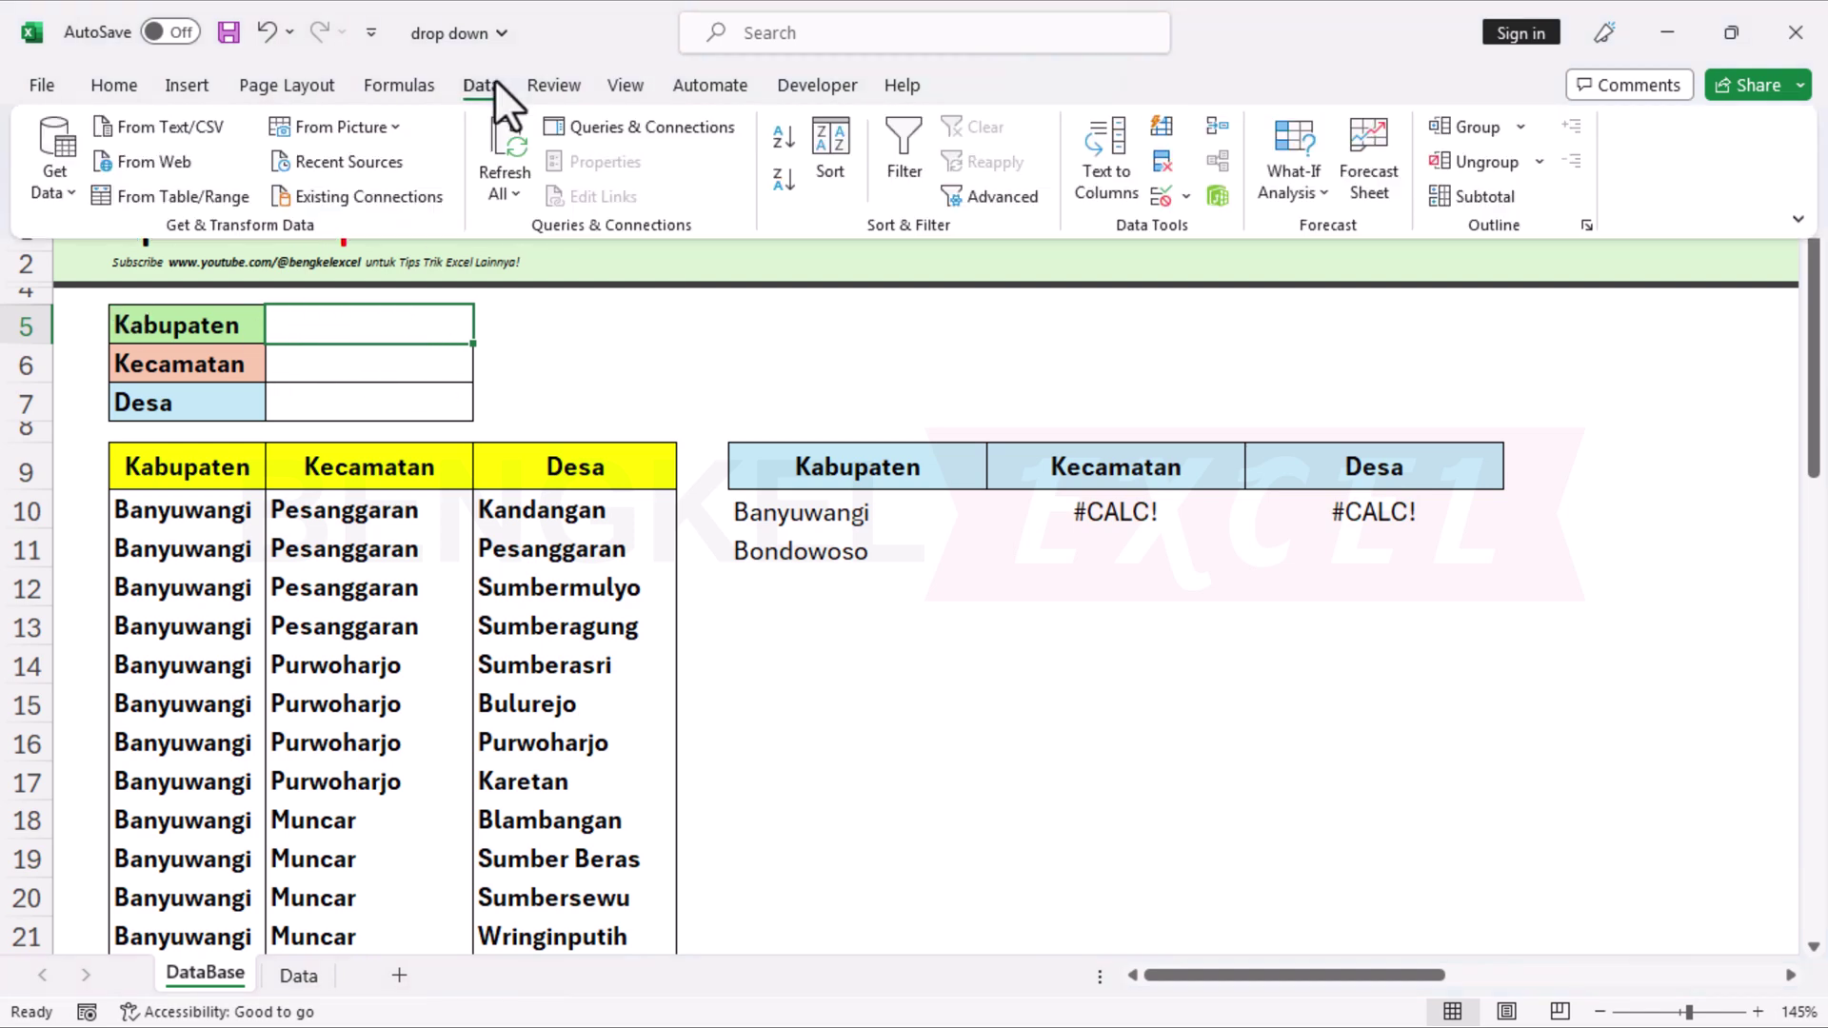
click(1187, 197)
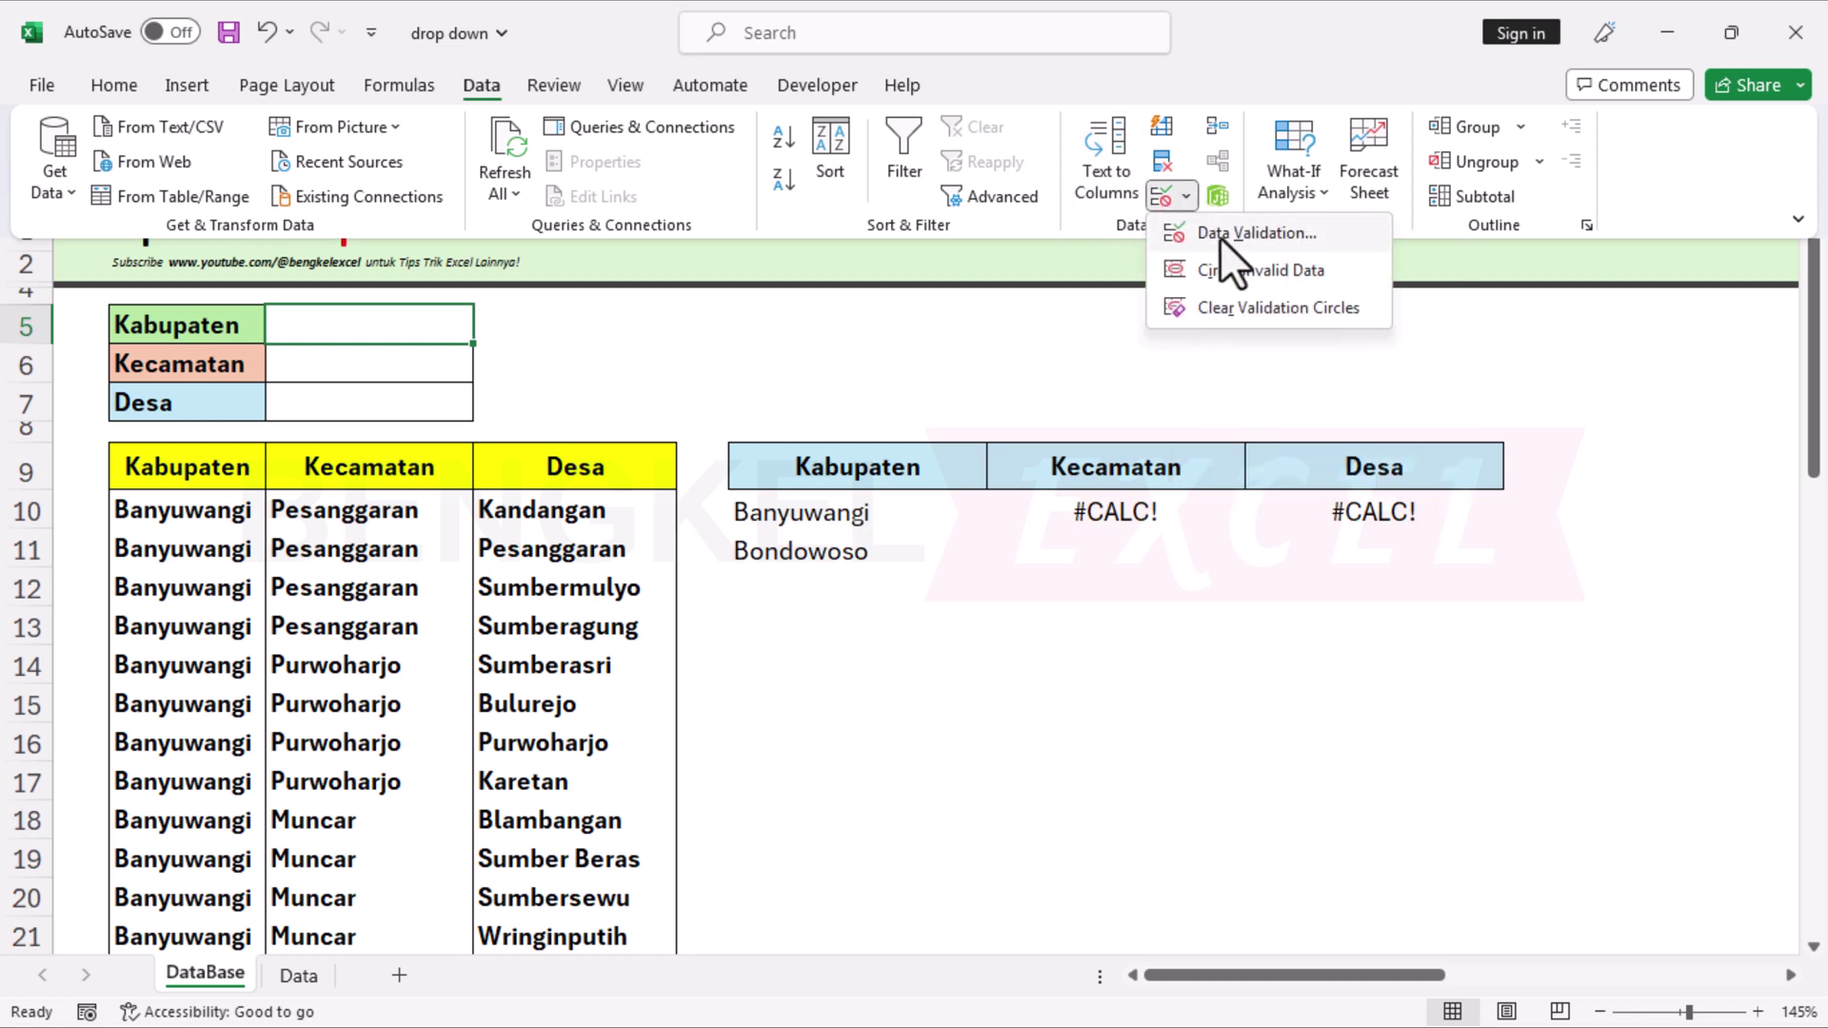
click(1221, 236)
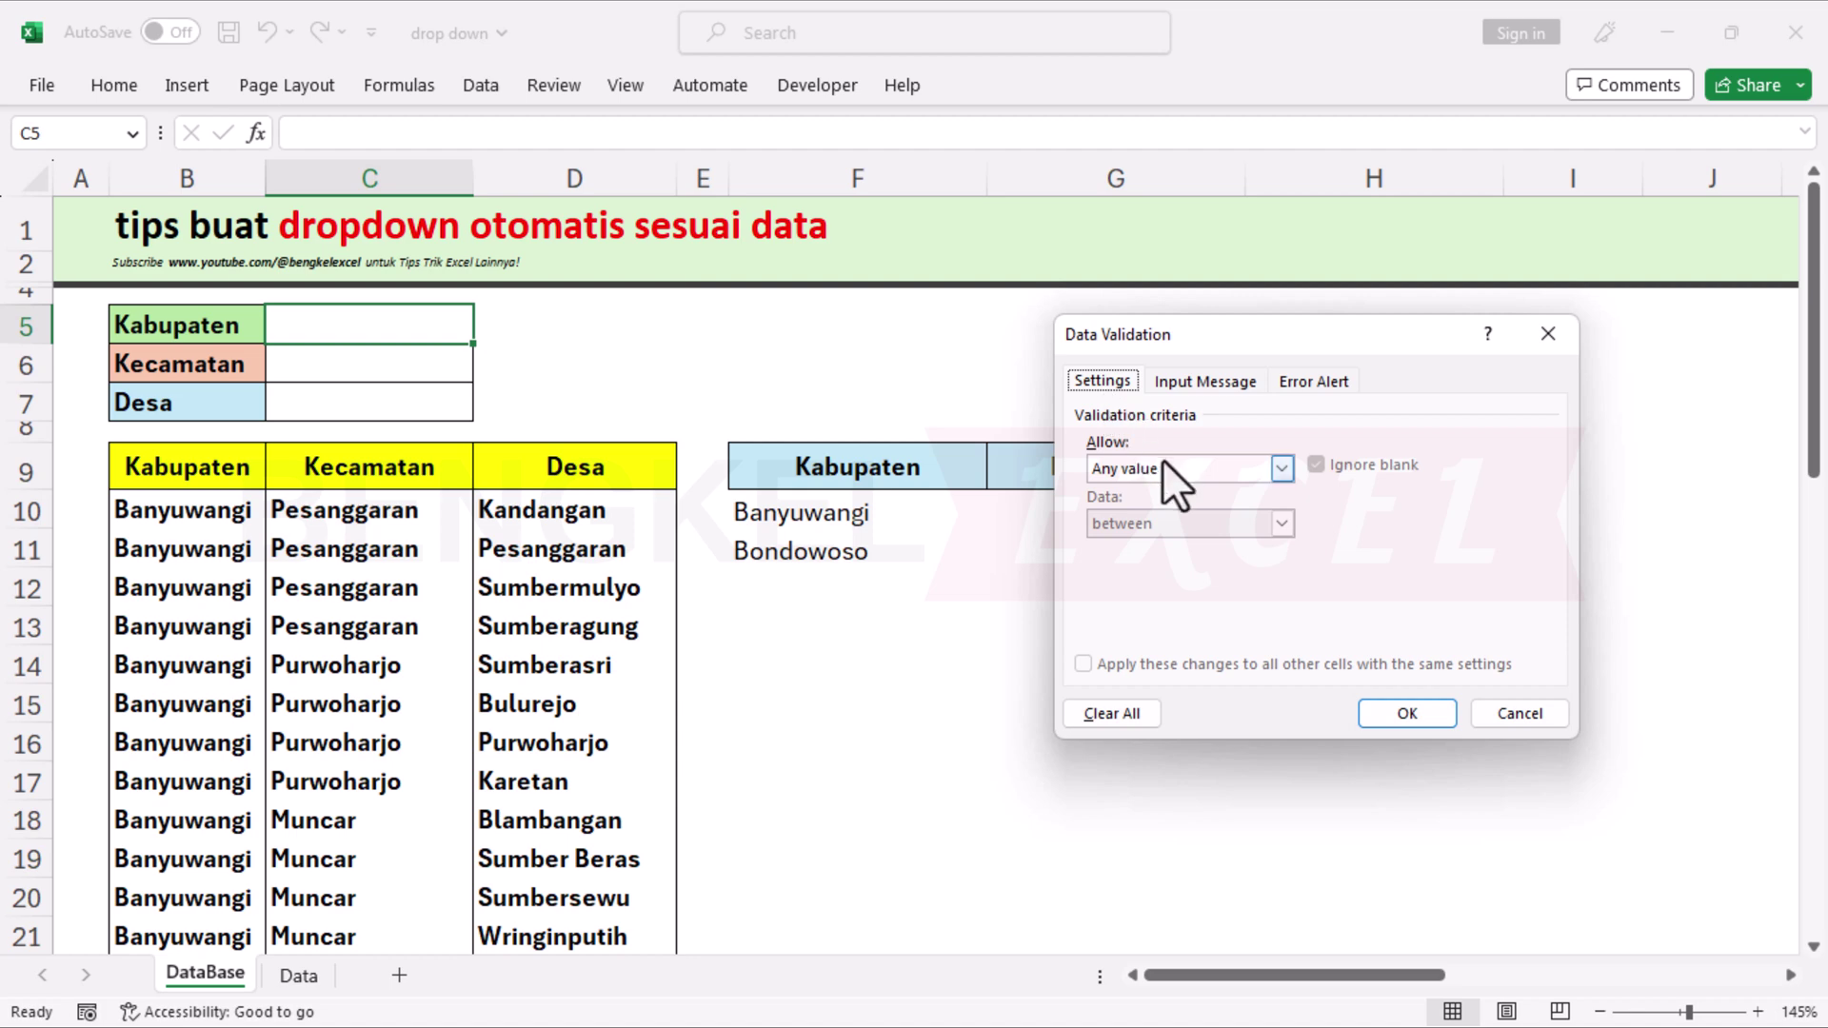
drag(1285, 344, 1226, 571)
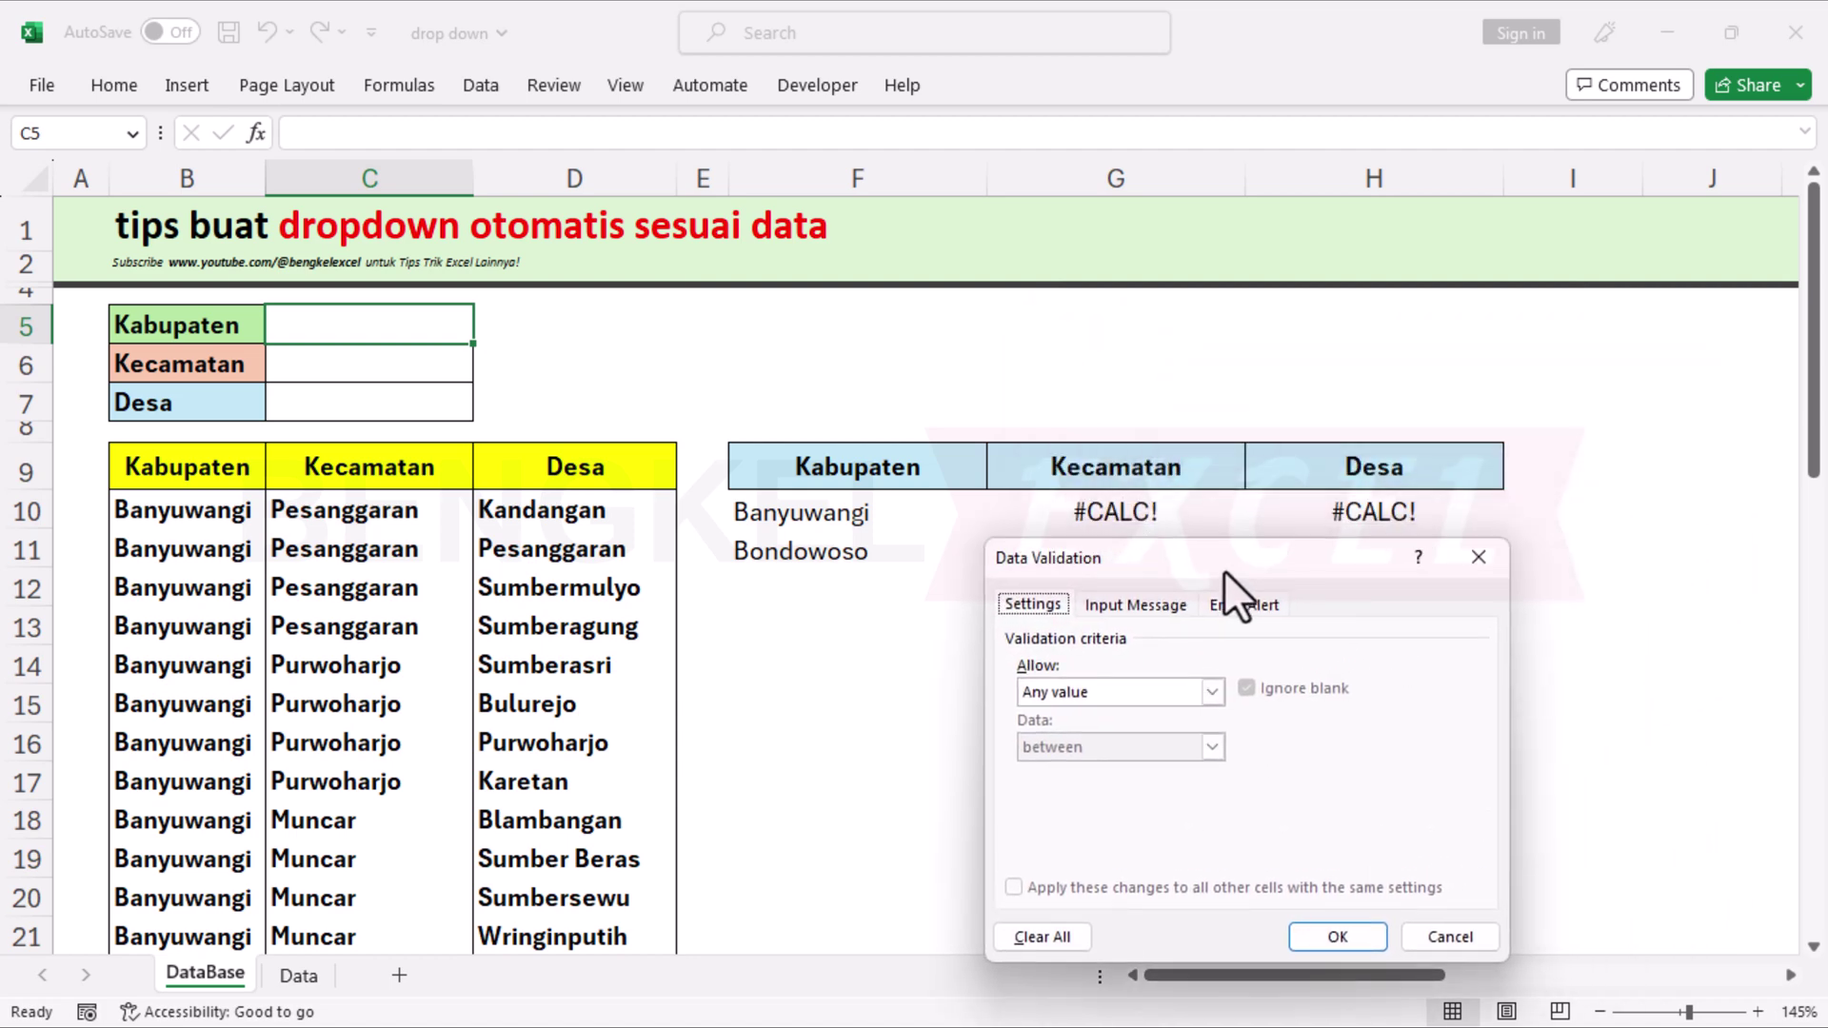
click(1093, 690)
click(1042, 775)
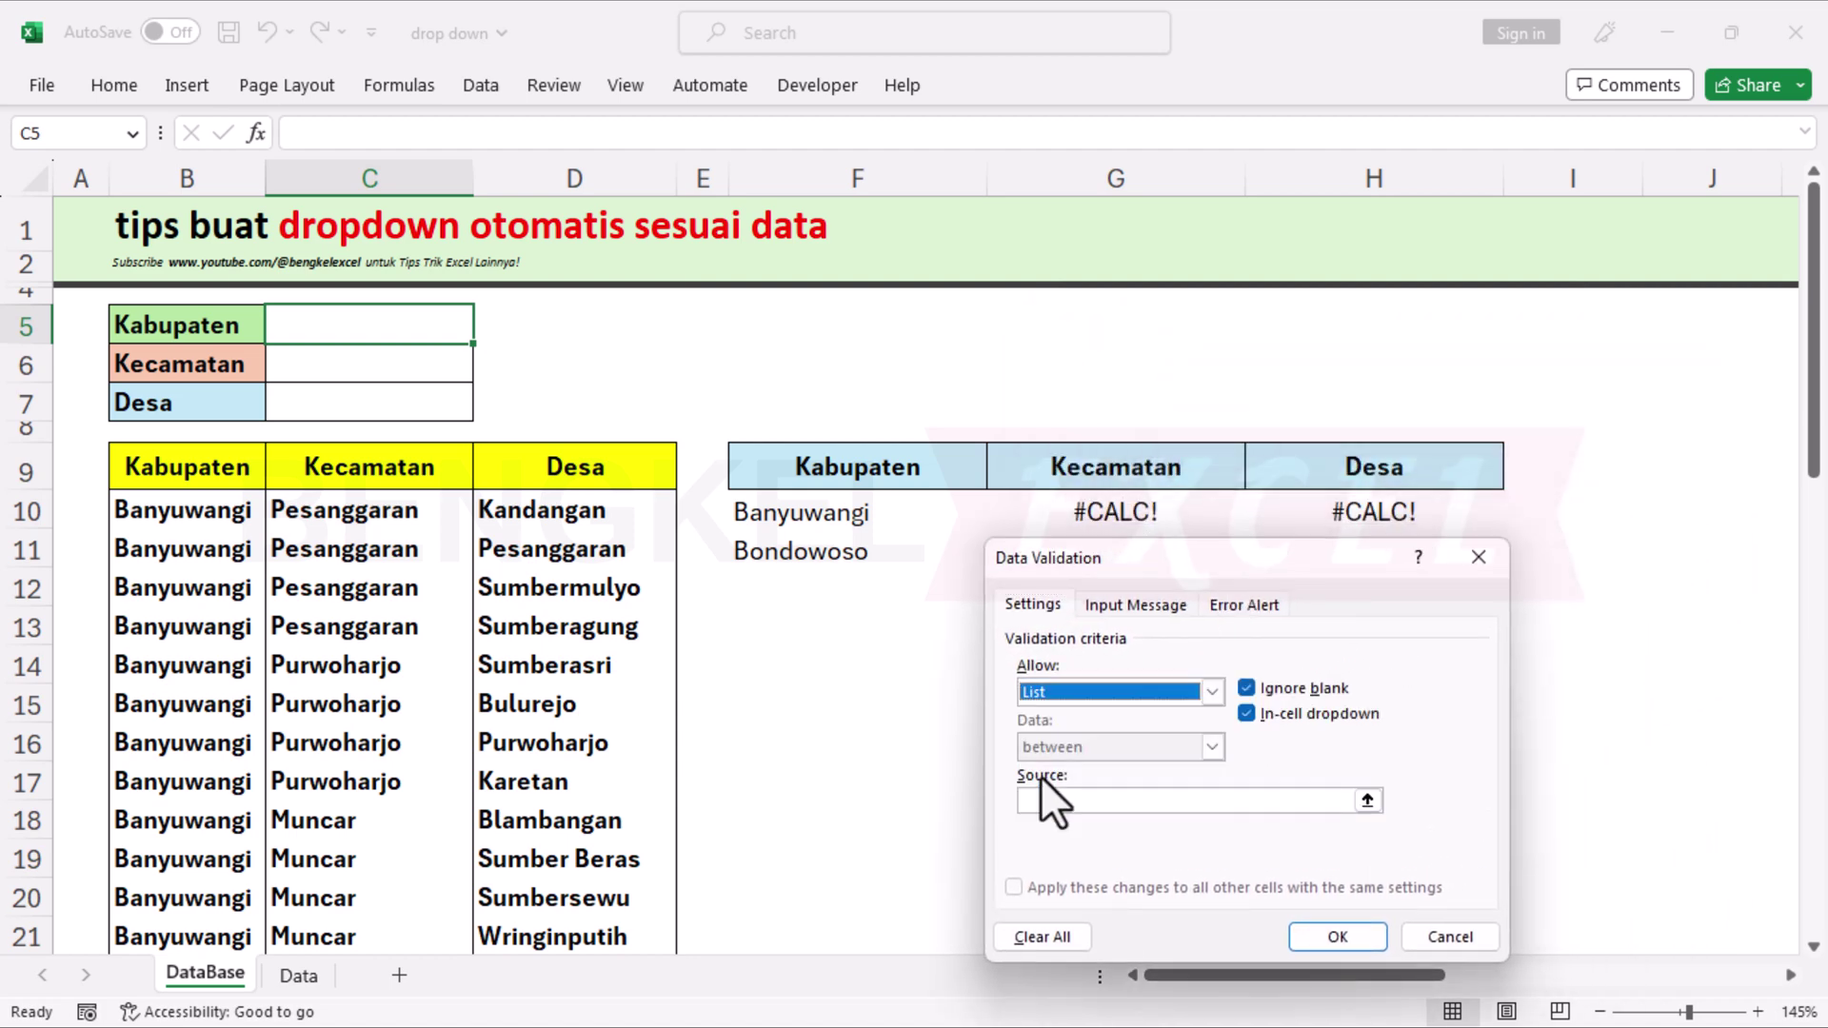
Step: Apply =$F$10# as the list source so C5 draws on the spilled Kabupaten list, and expand its dropdown
click(1043, 805)
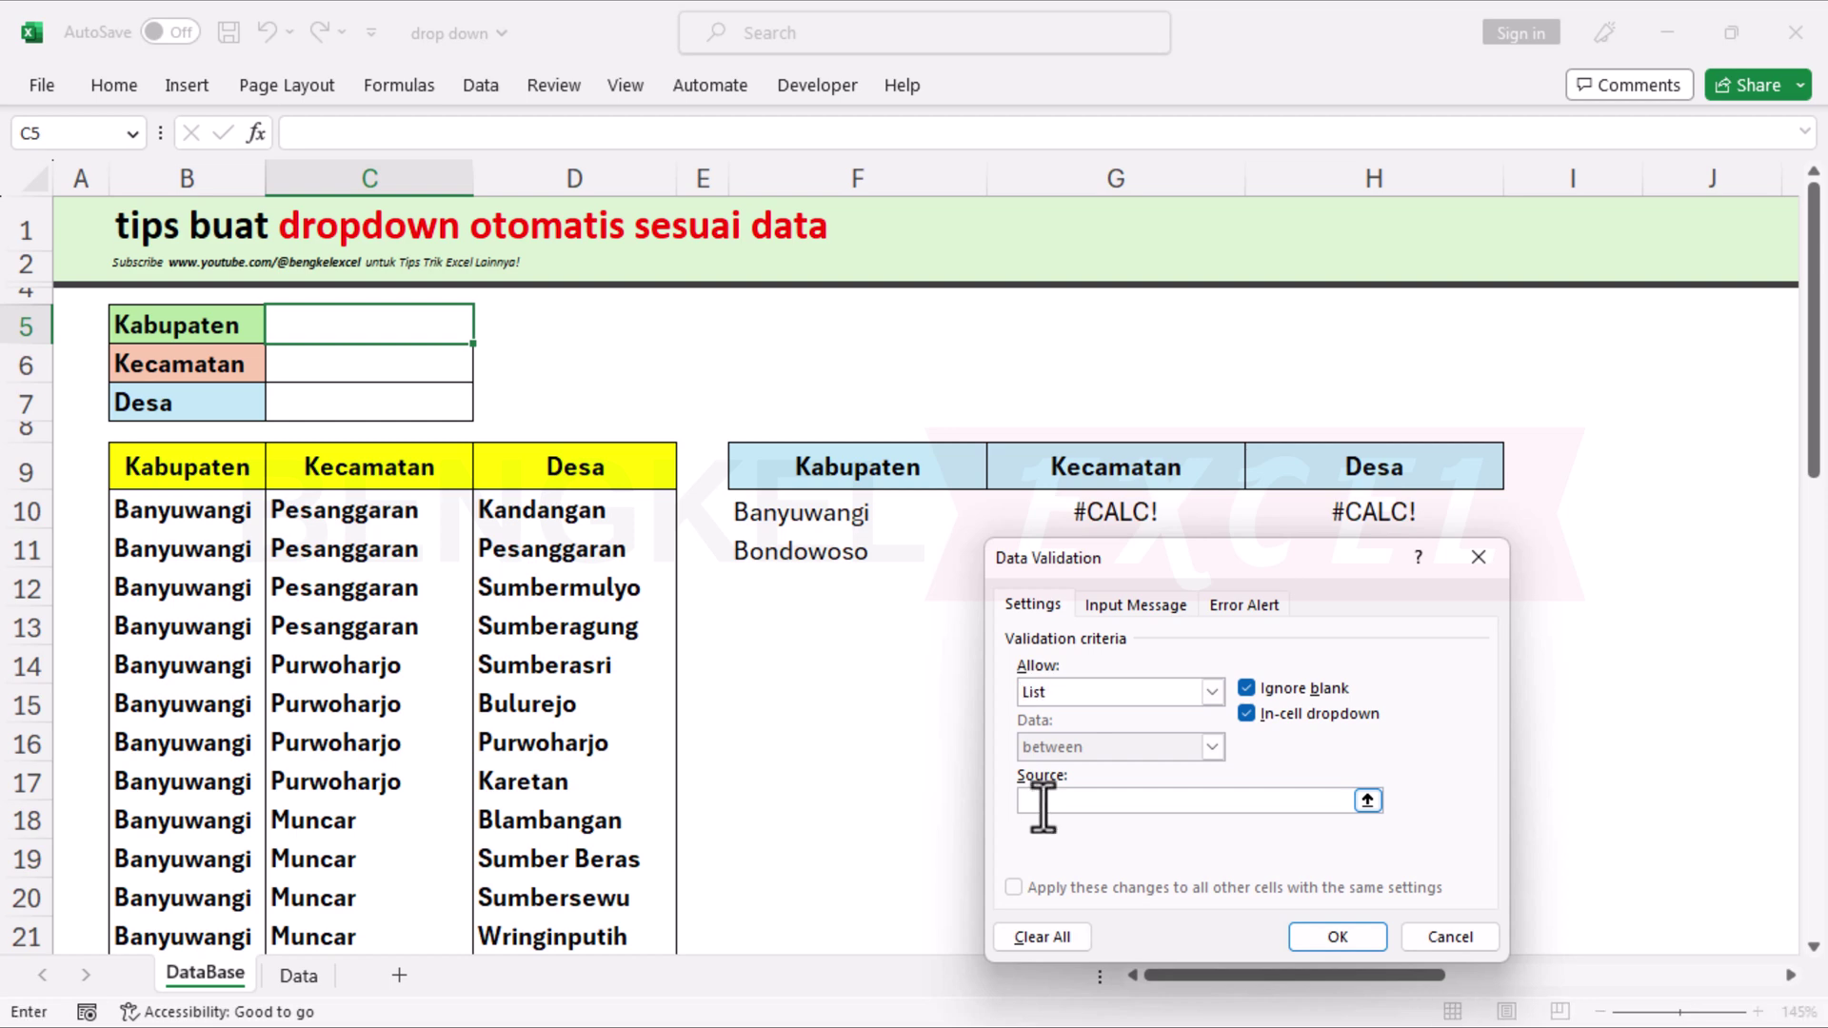
click(781, 514)
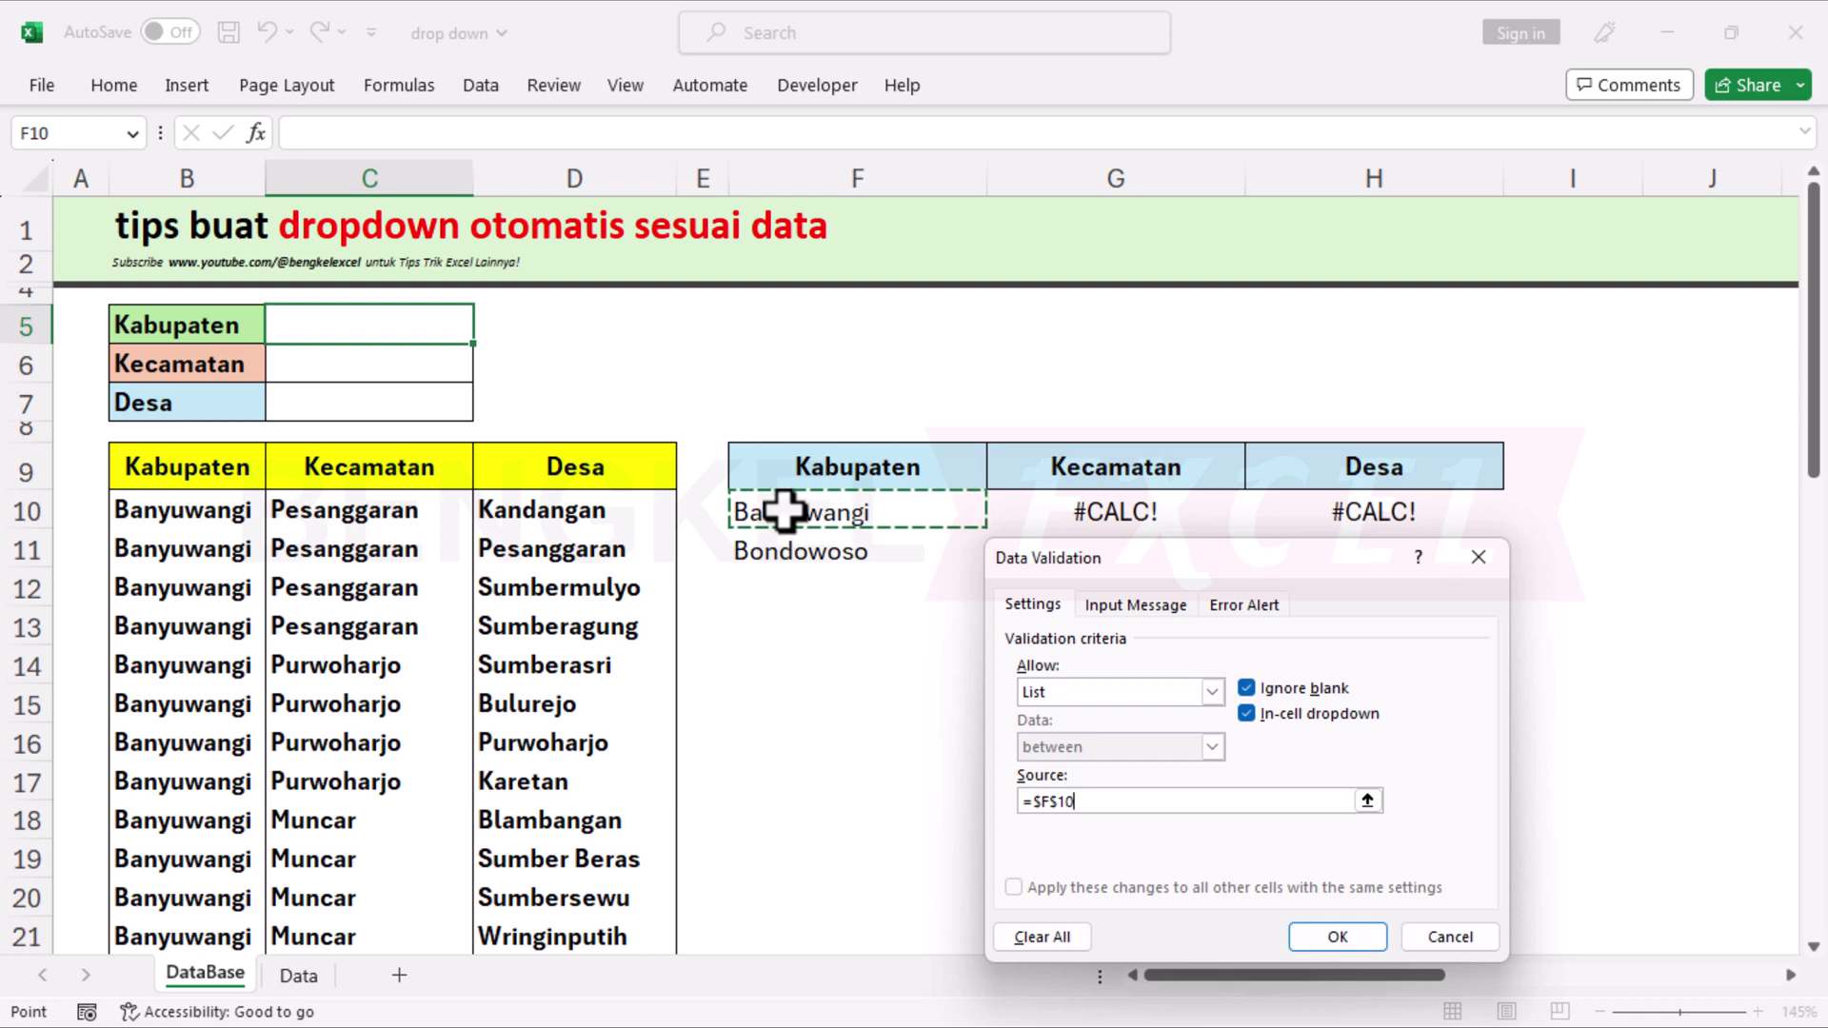
text(#)
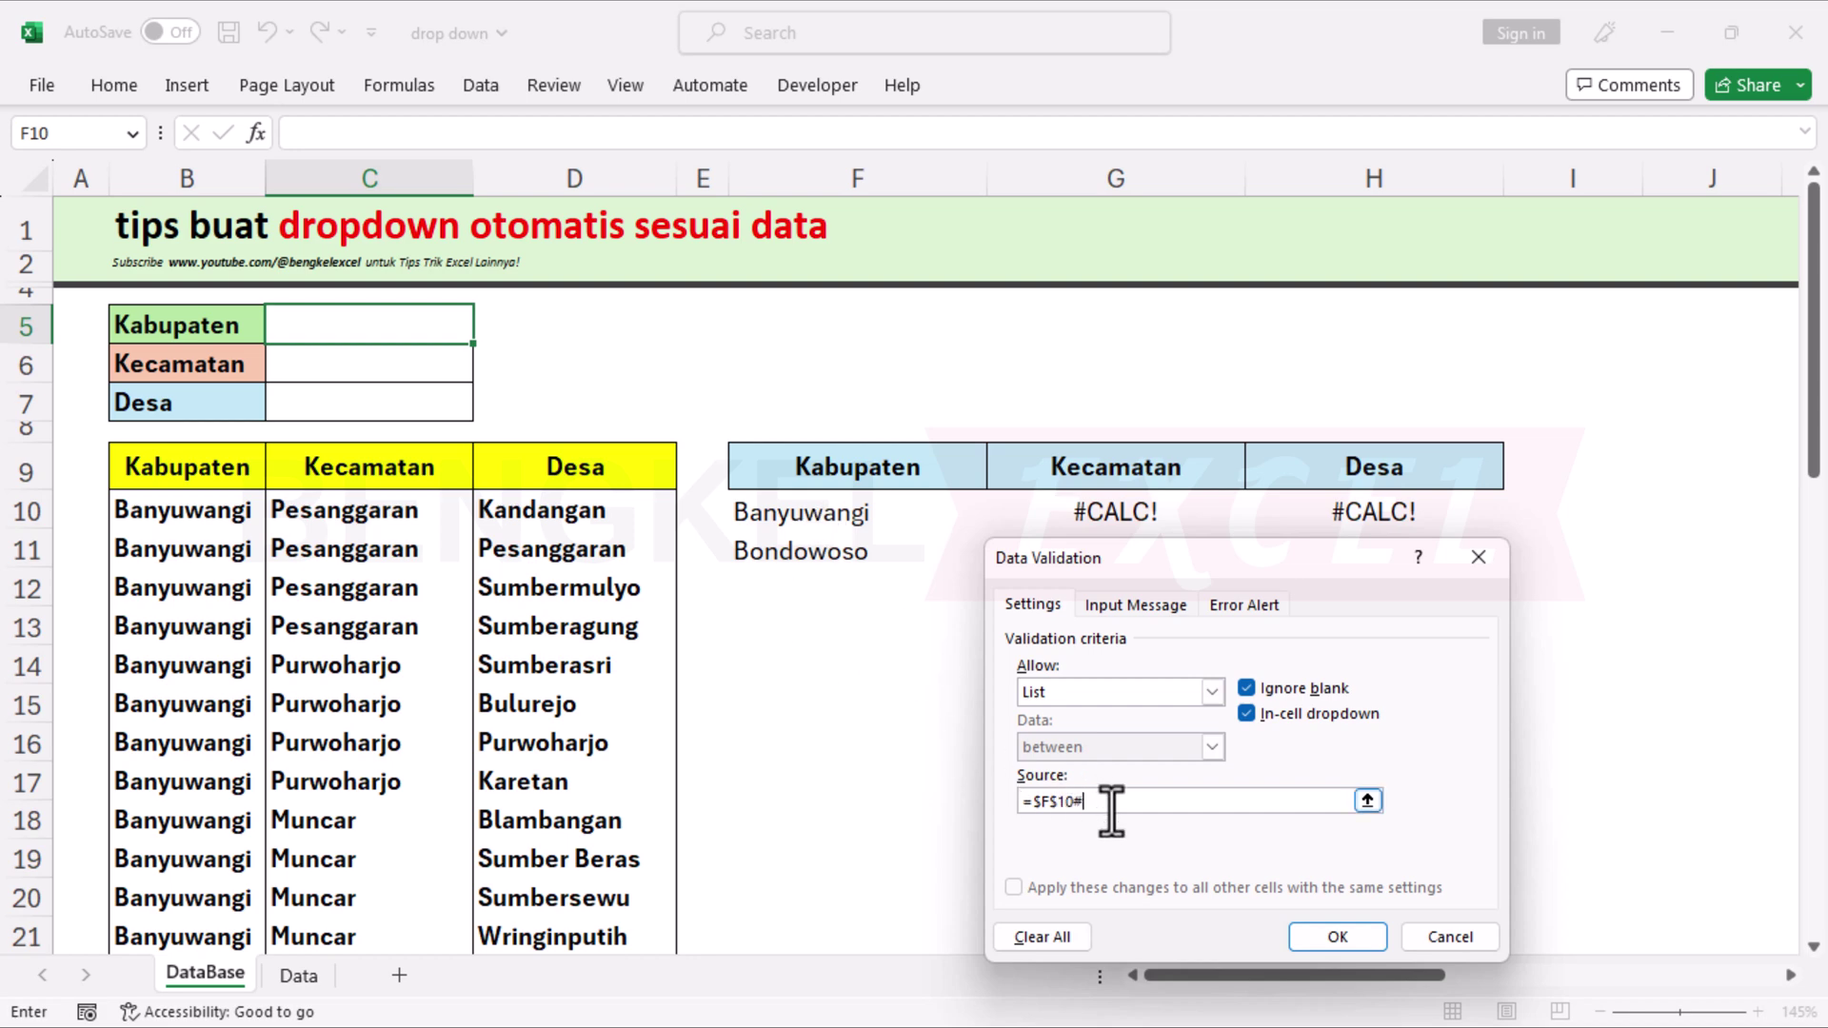
click(1348, 931)
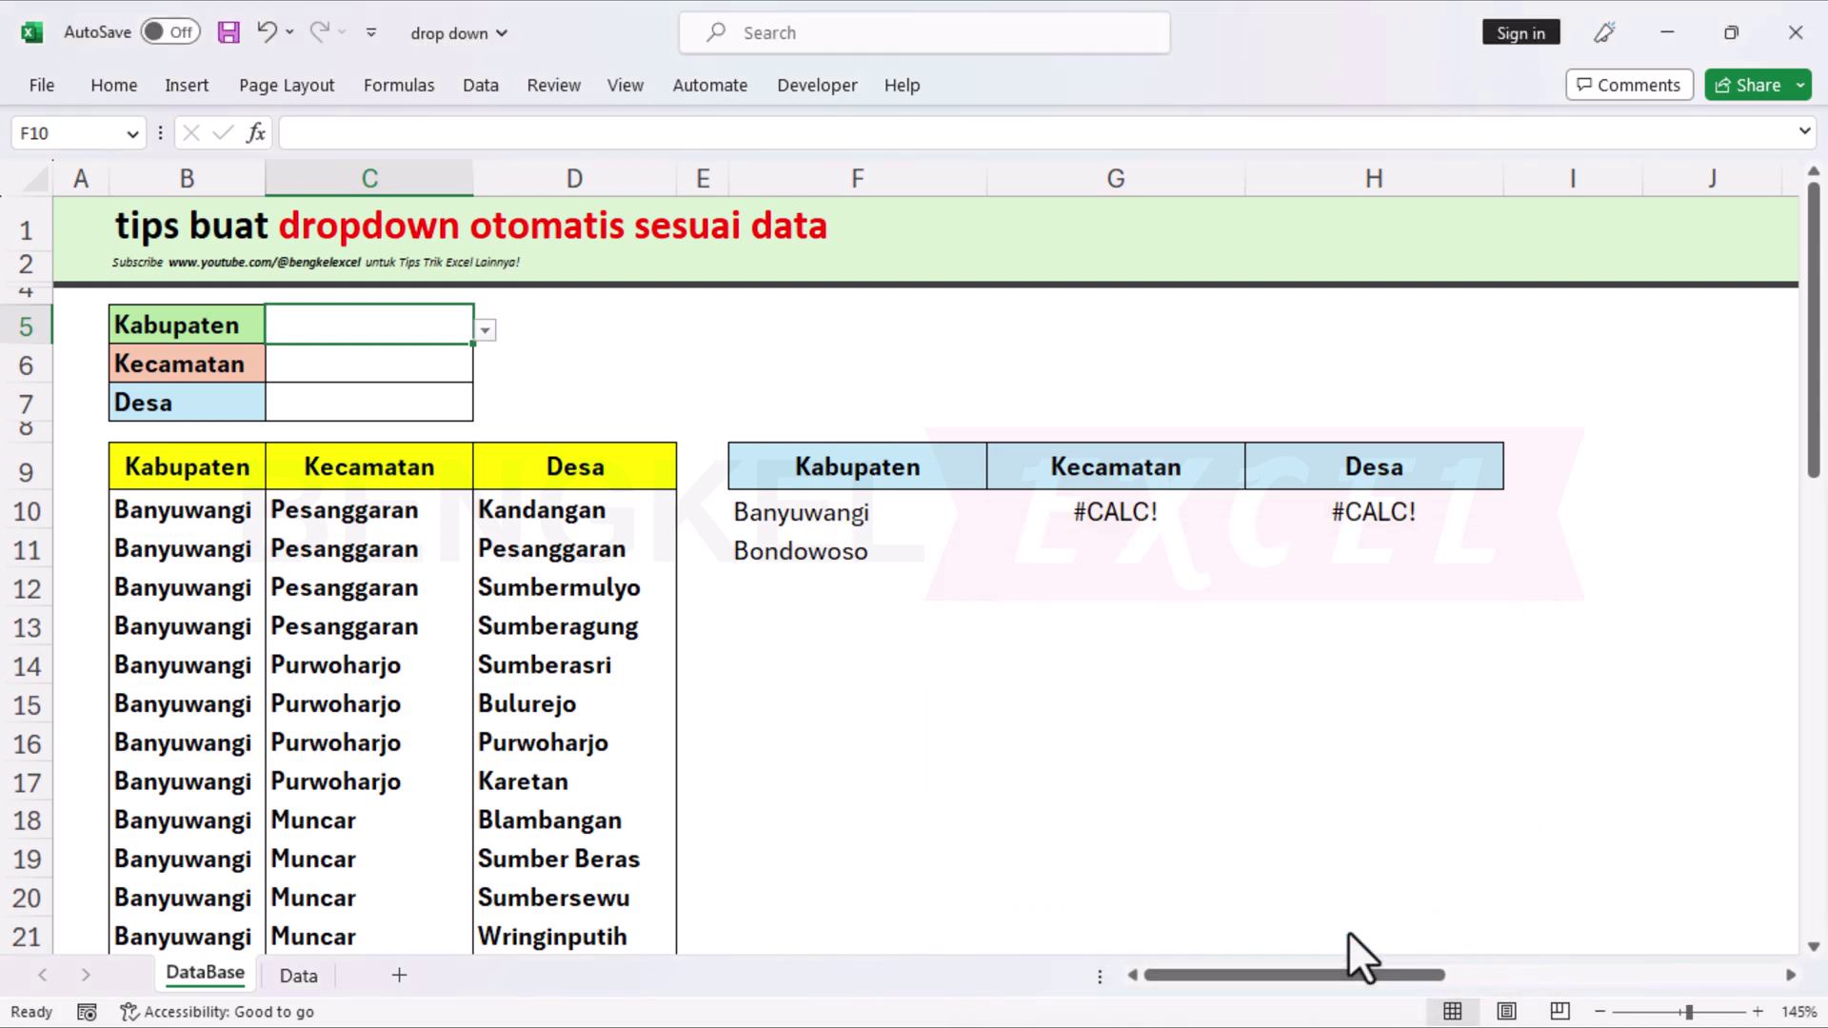
click(484, 331)
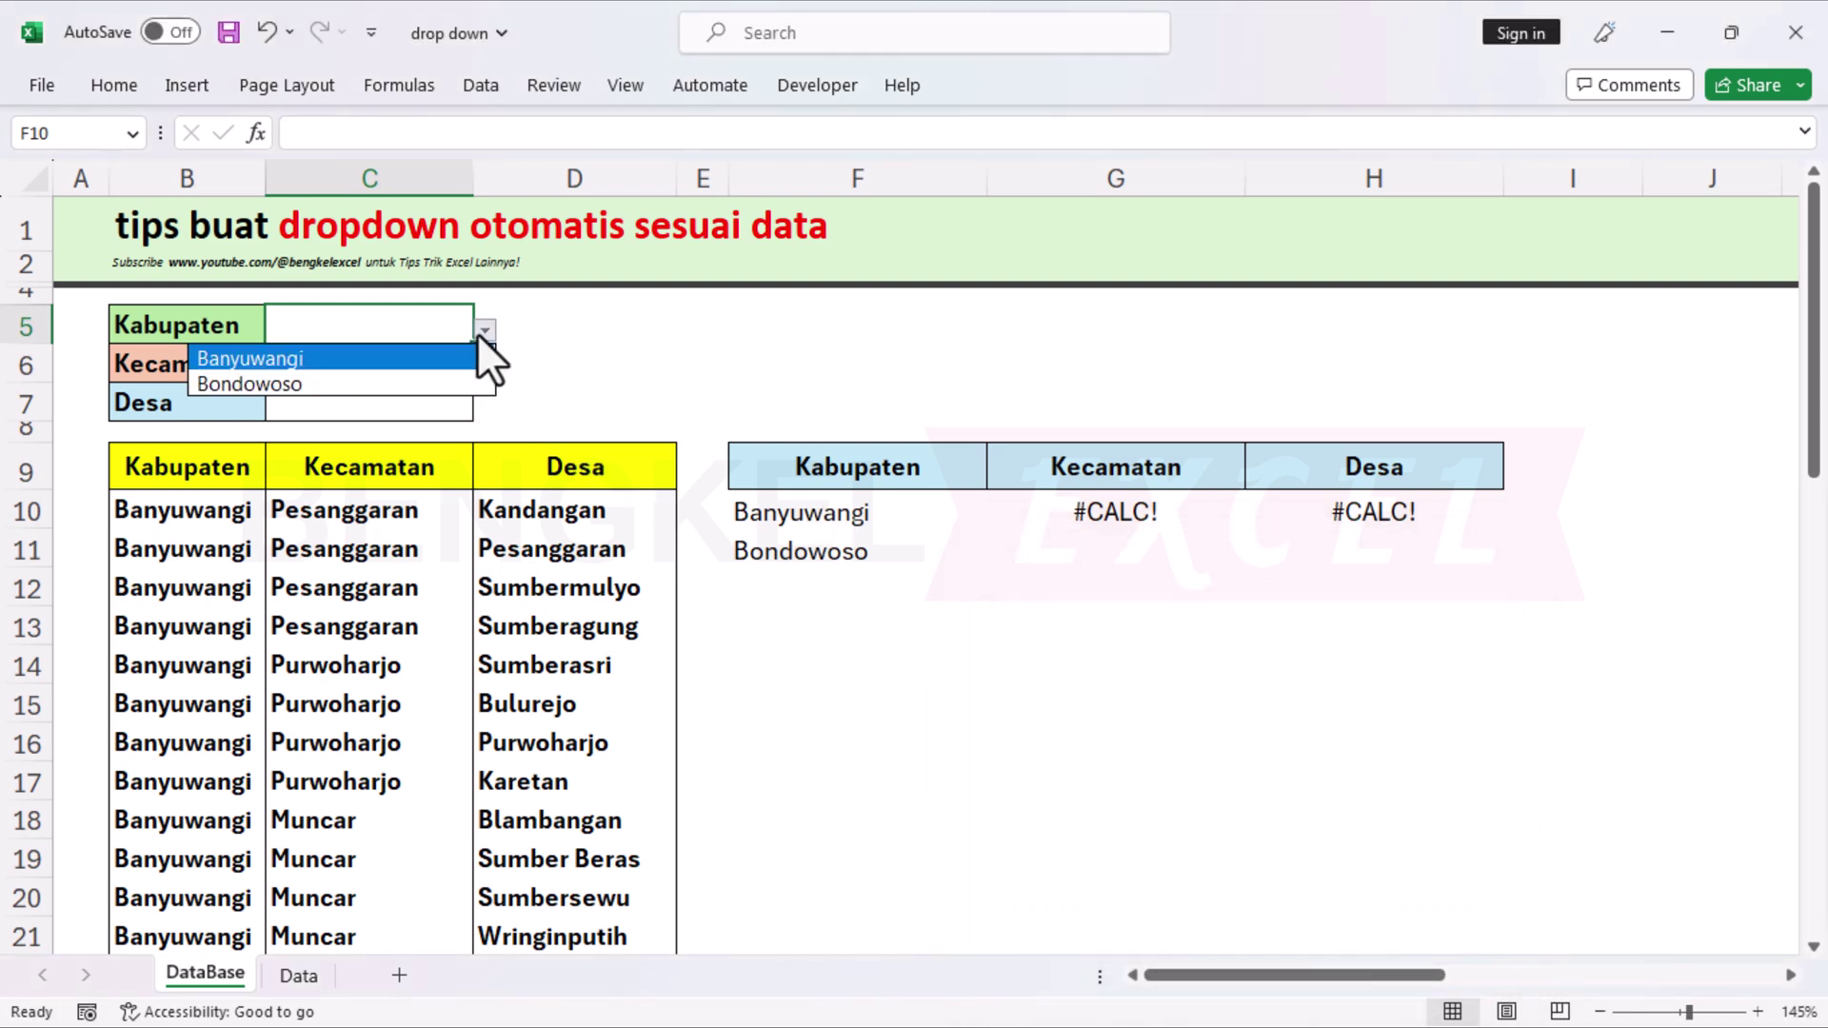
Step: Choose Banyuwangi as the Kabupaten in C5 and set the Data Validation type of the Kecamatan cell C6 to List
click(356, 359)
click(354, 371)
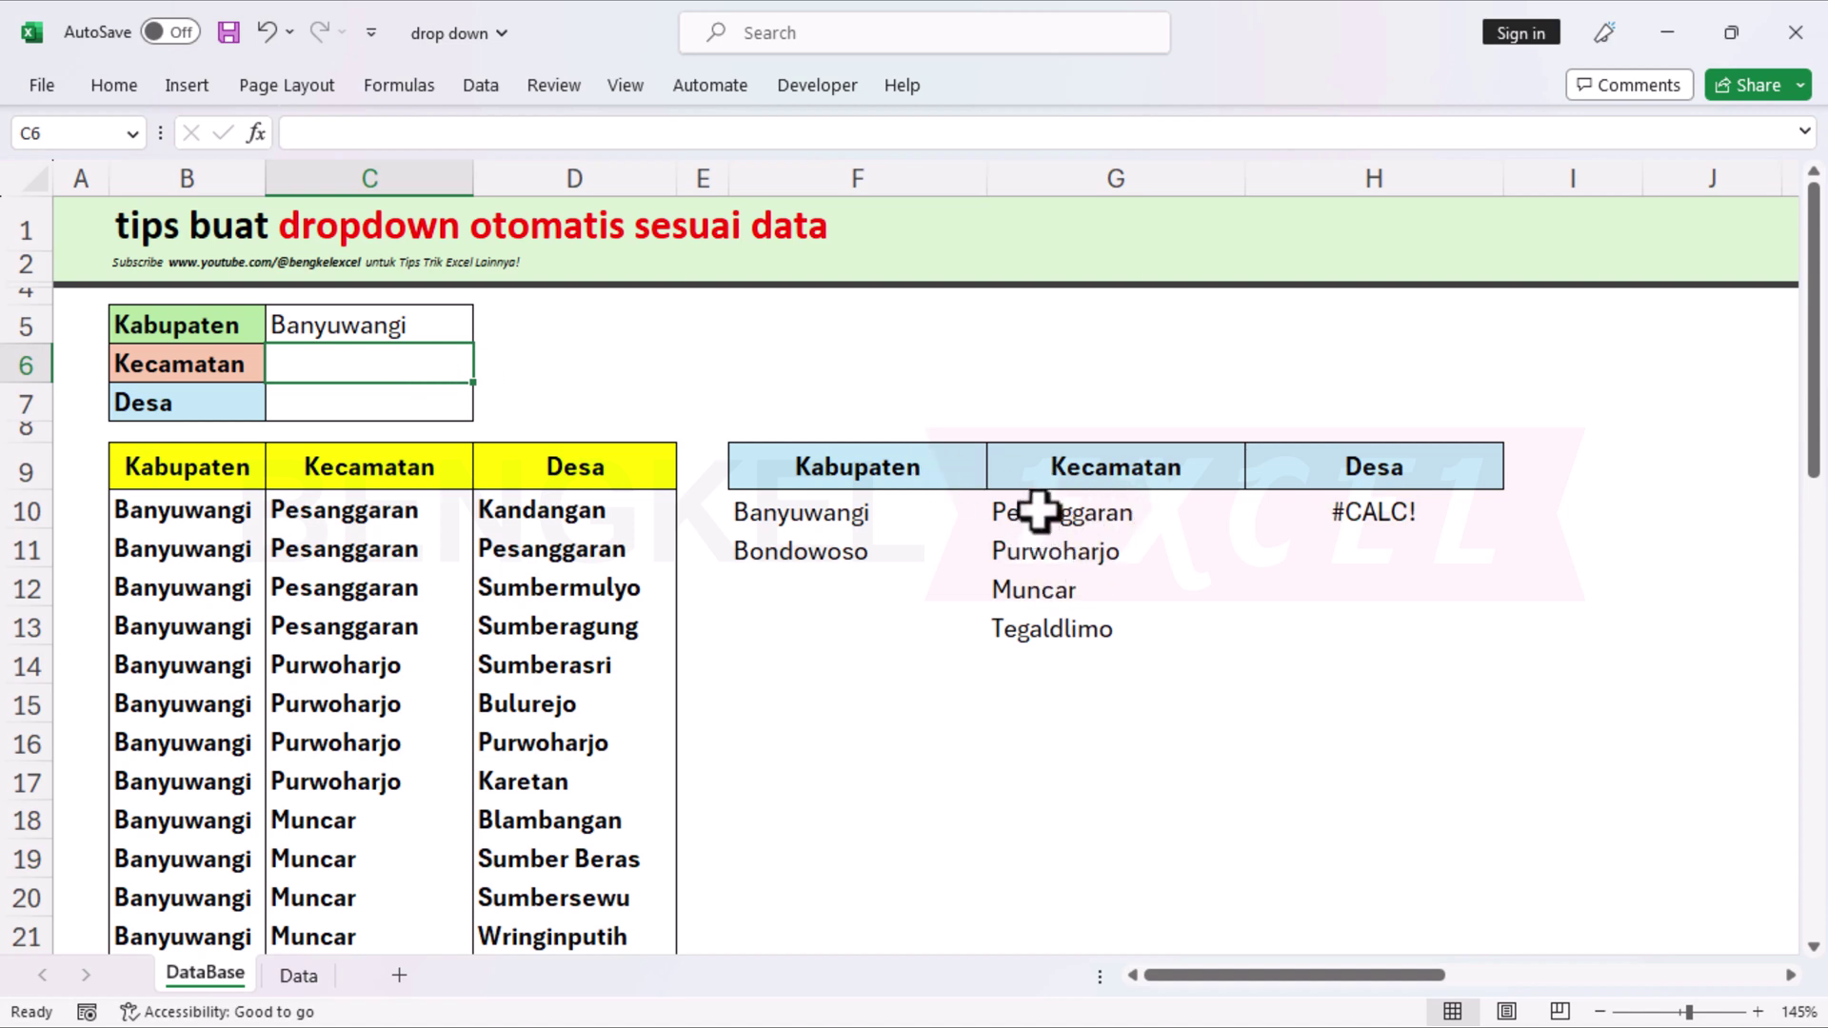
click(487, 84)
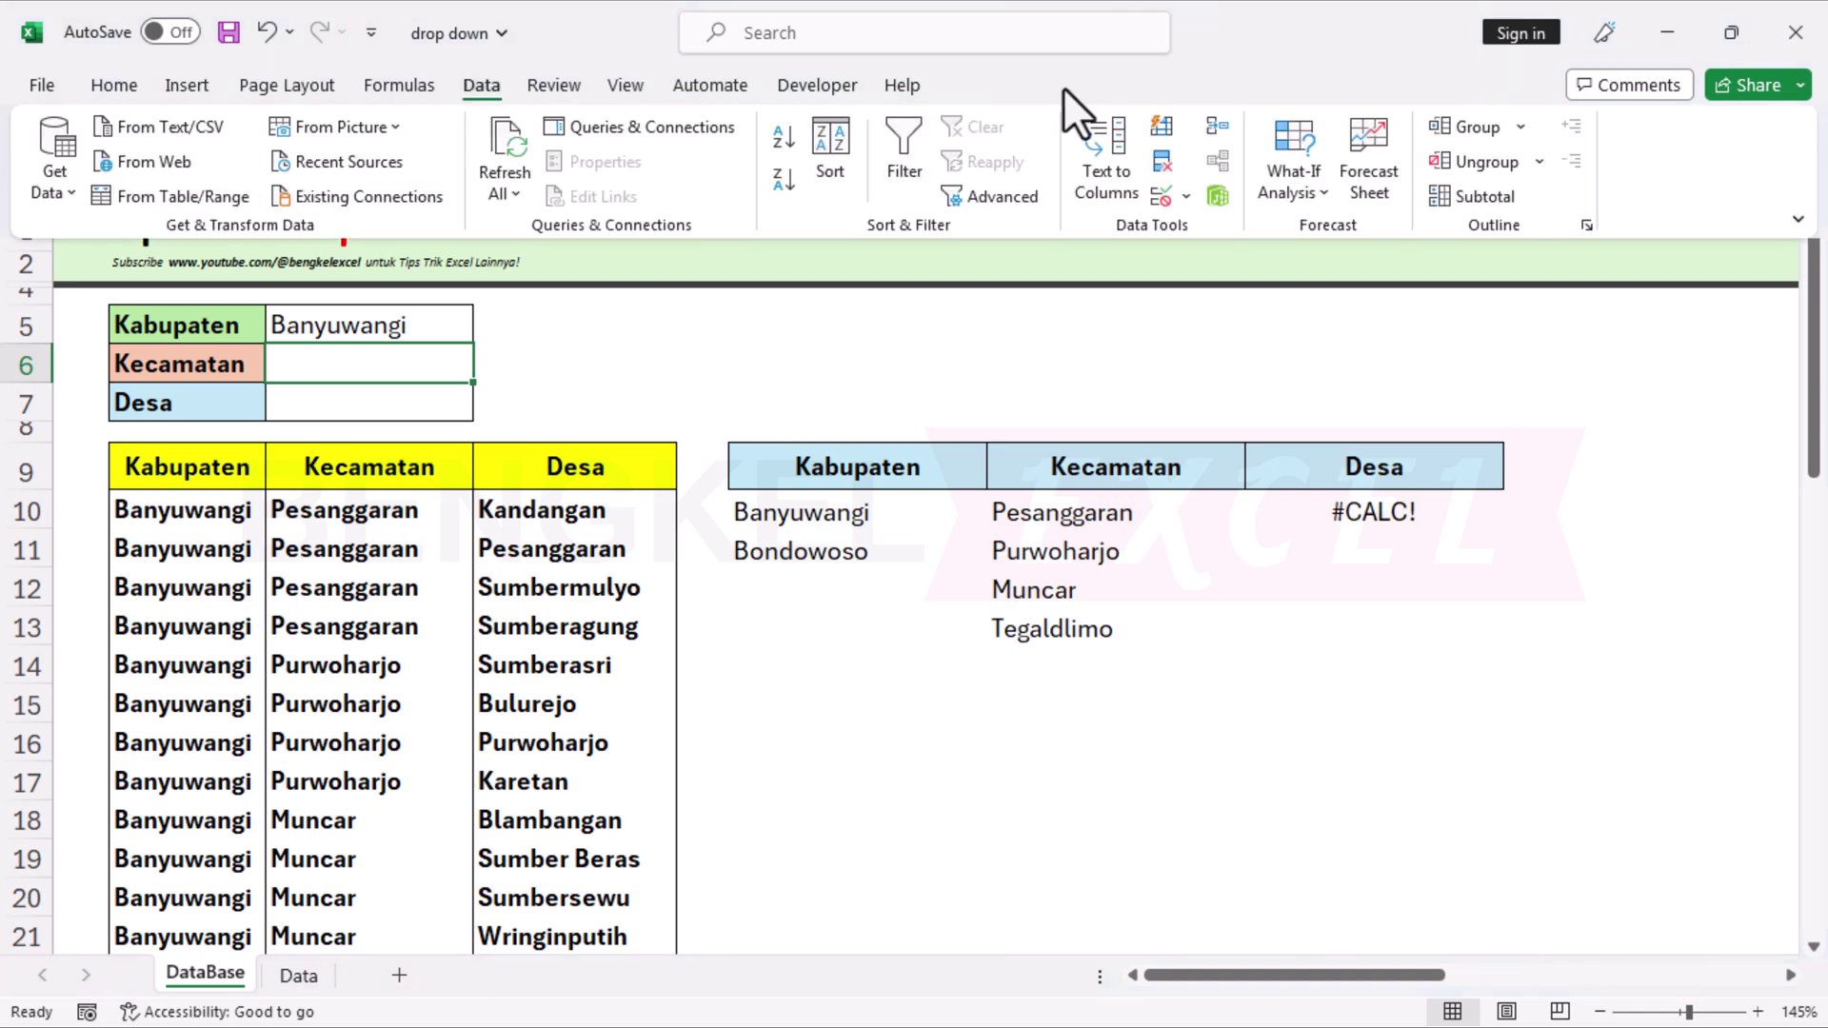
click(1175, 200)
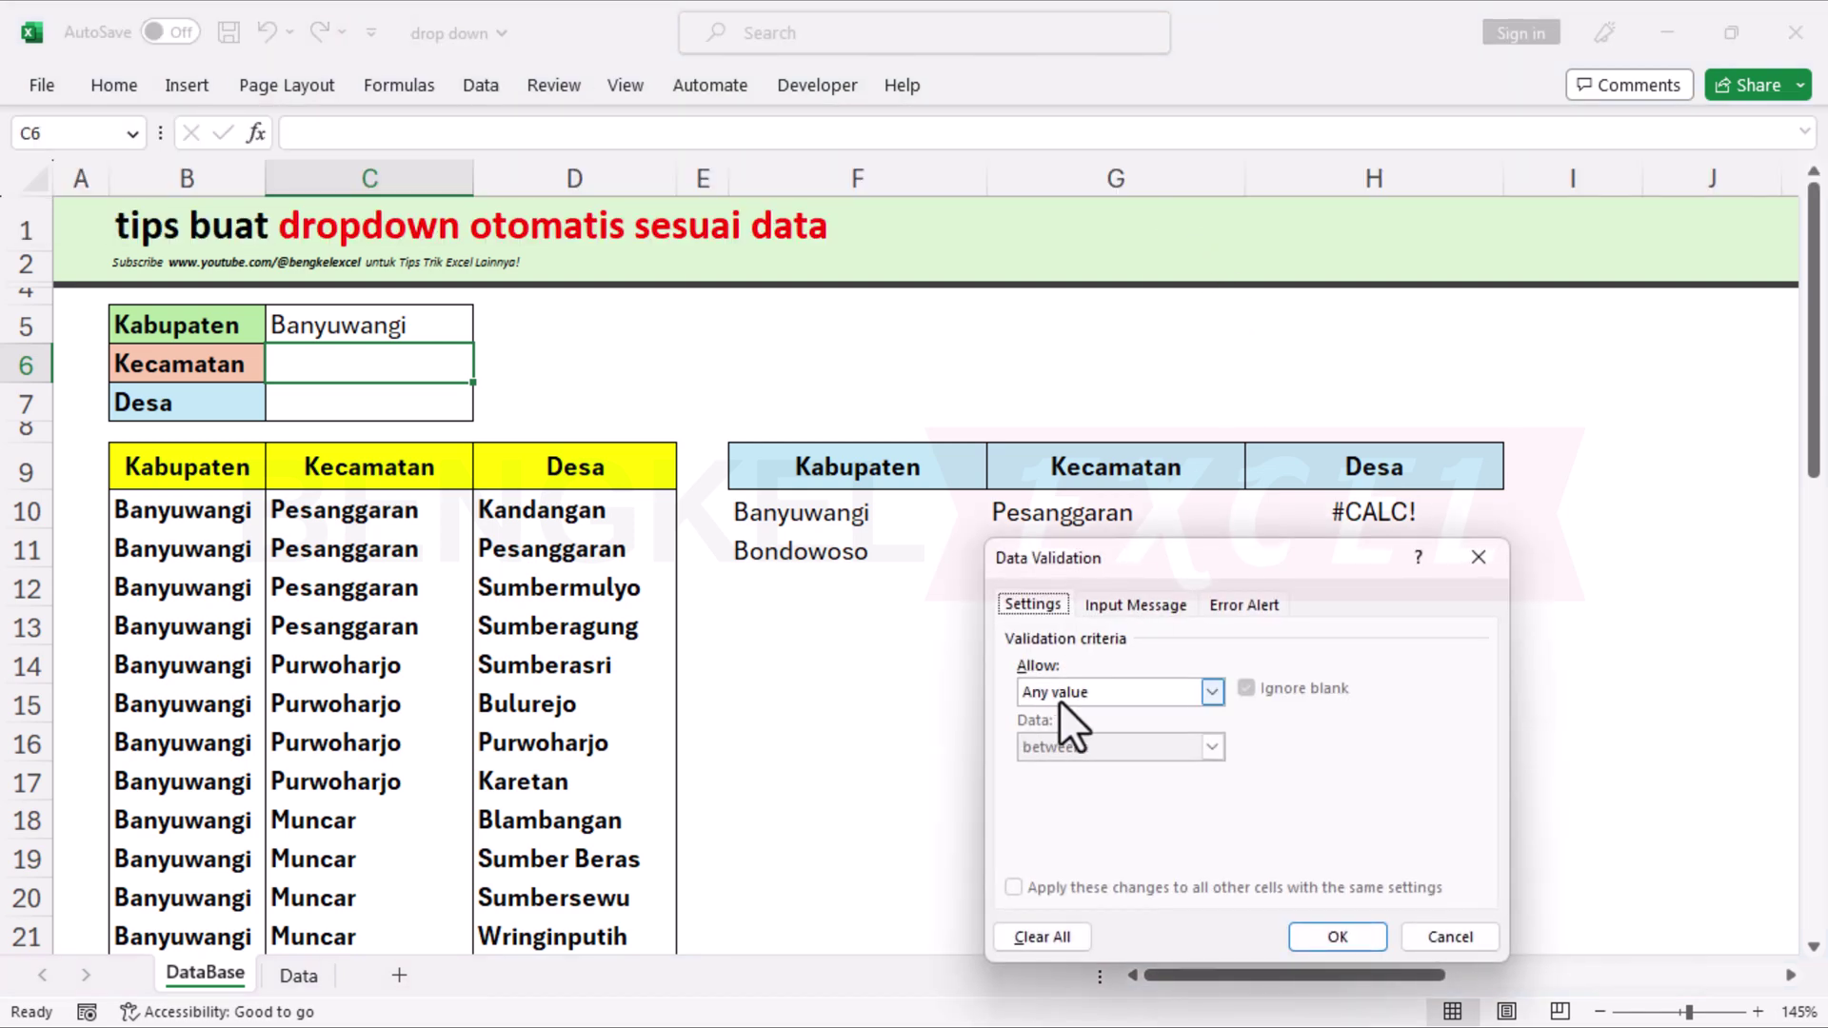
click(1059, 694)
click(1042, 767)
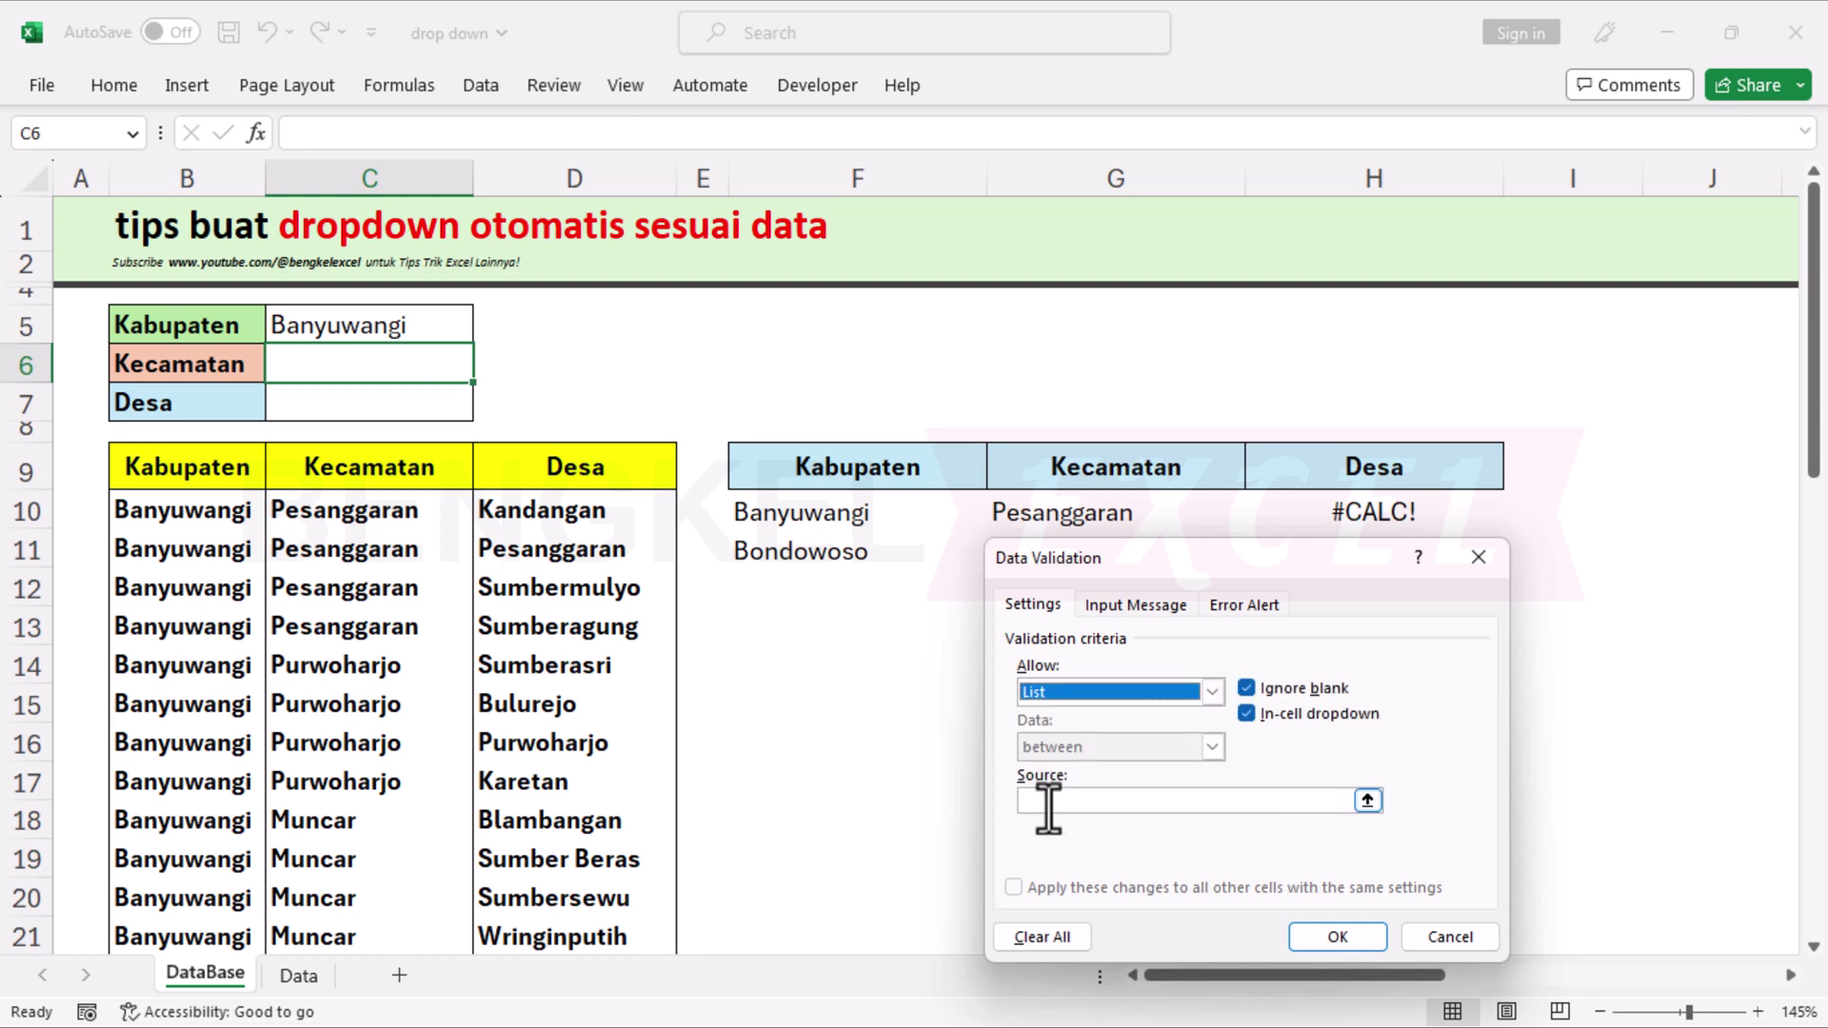
Step: Apply =$G$10# as the list source for C6 and choose Purwoharjo from its dropdown
click(1061, 801)
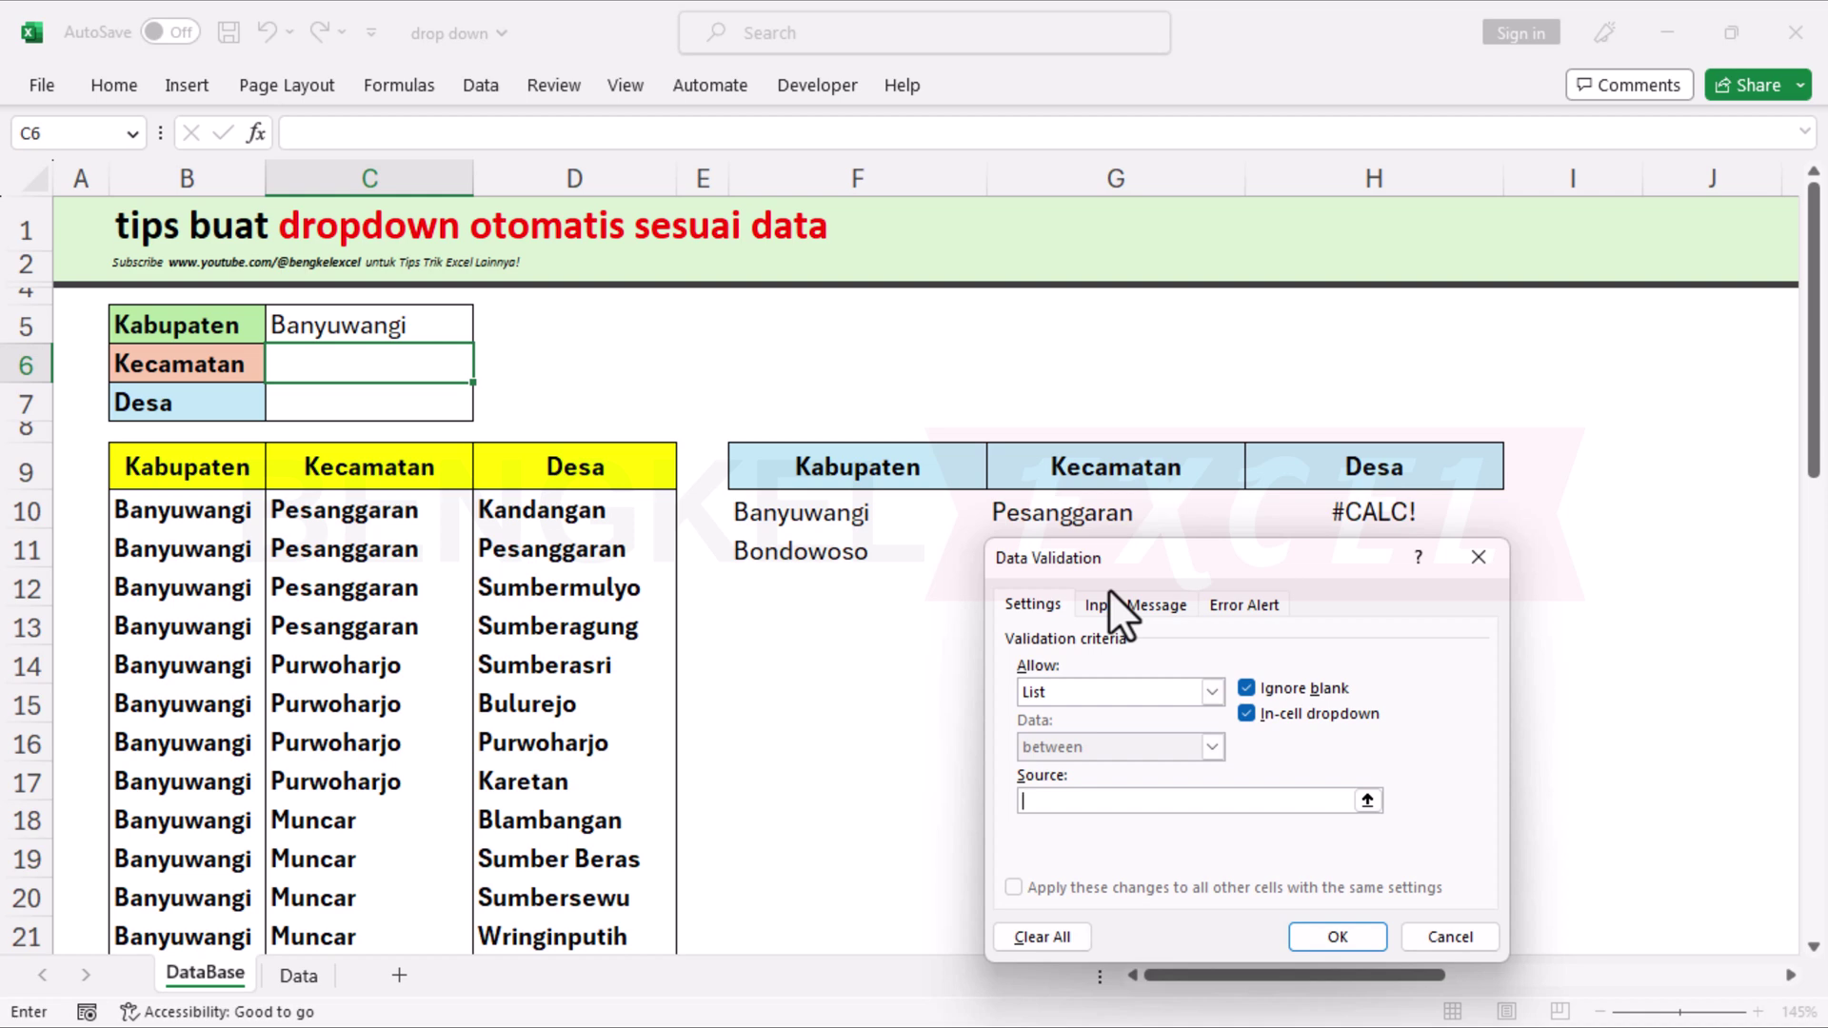
click(1092, 511)
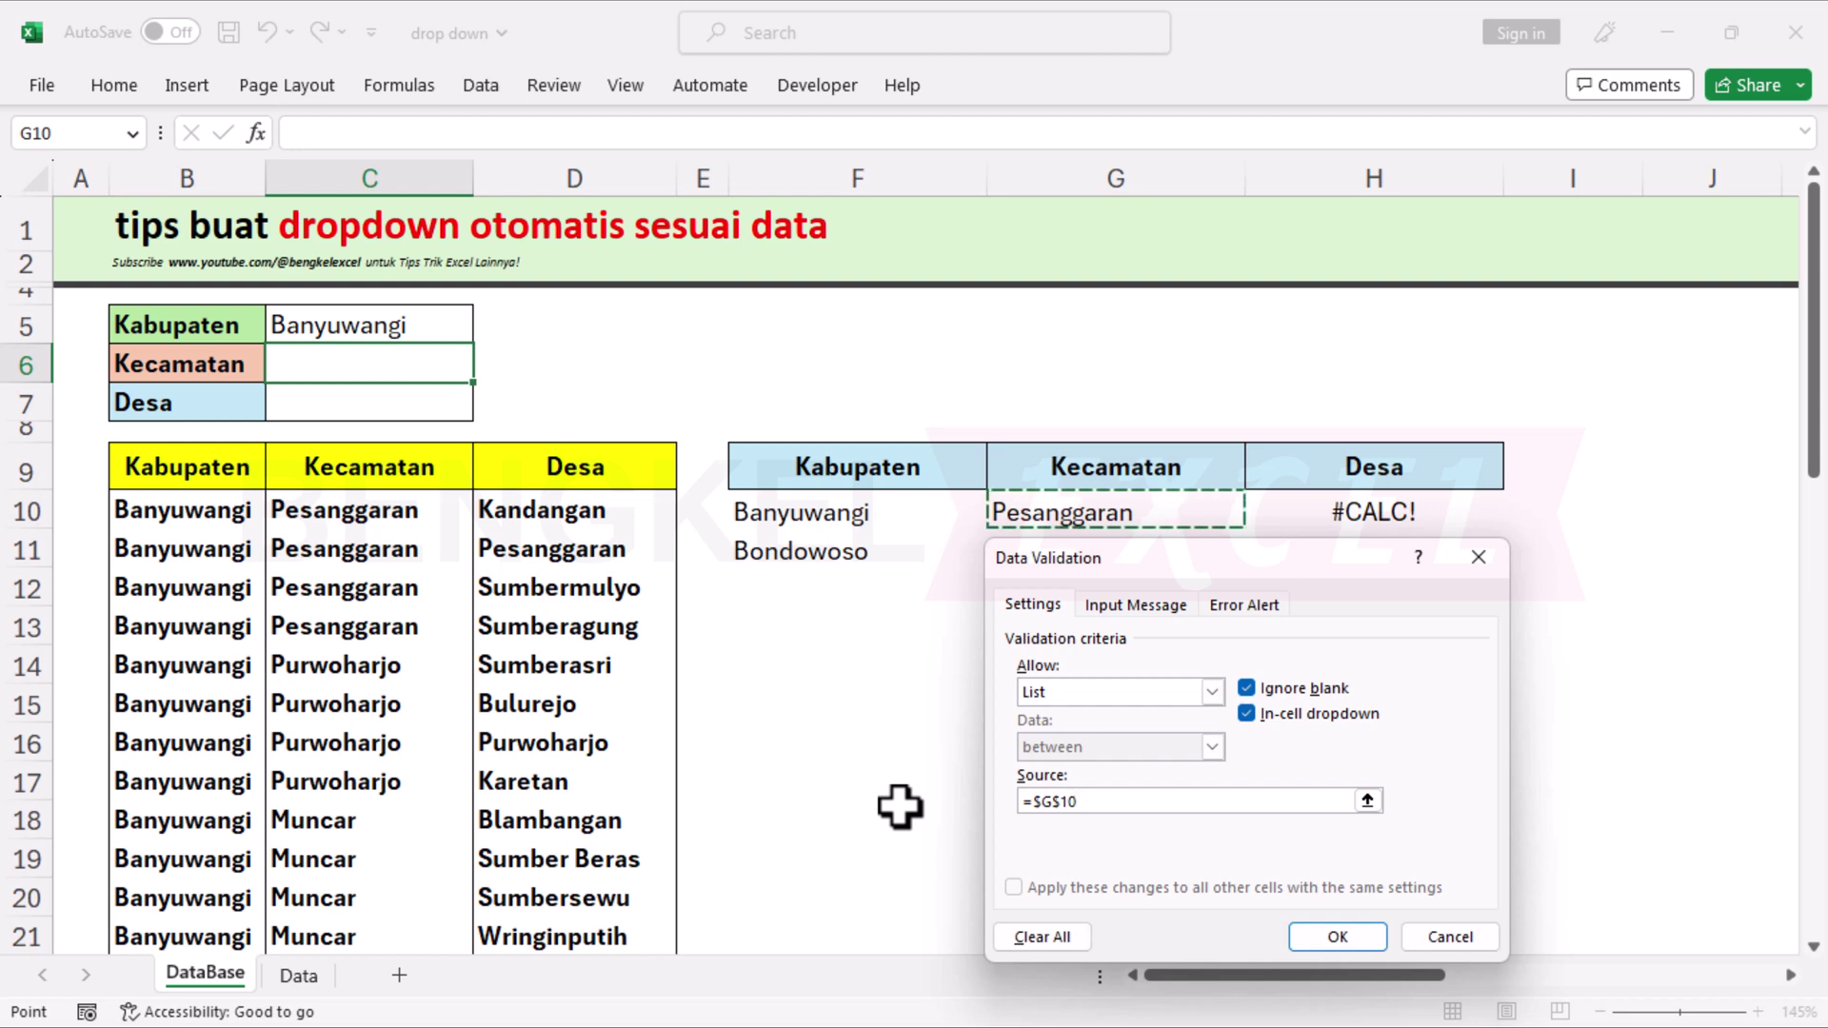
text(#)
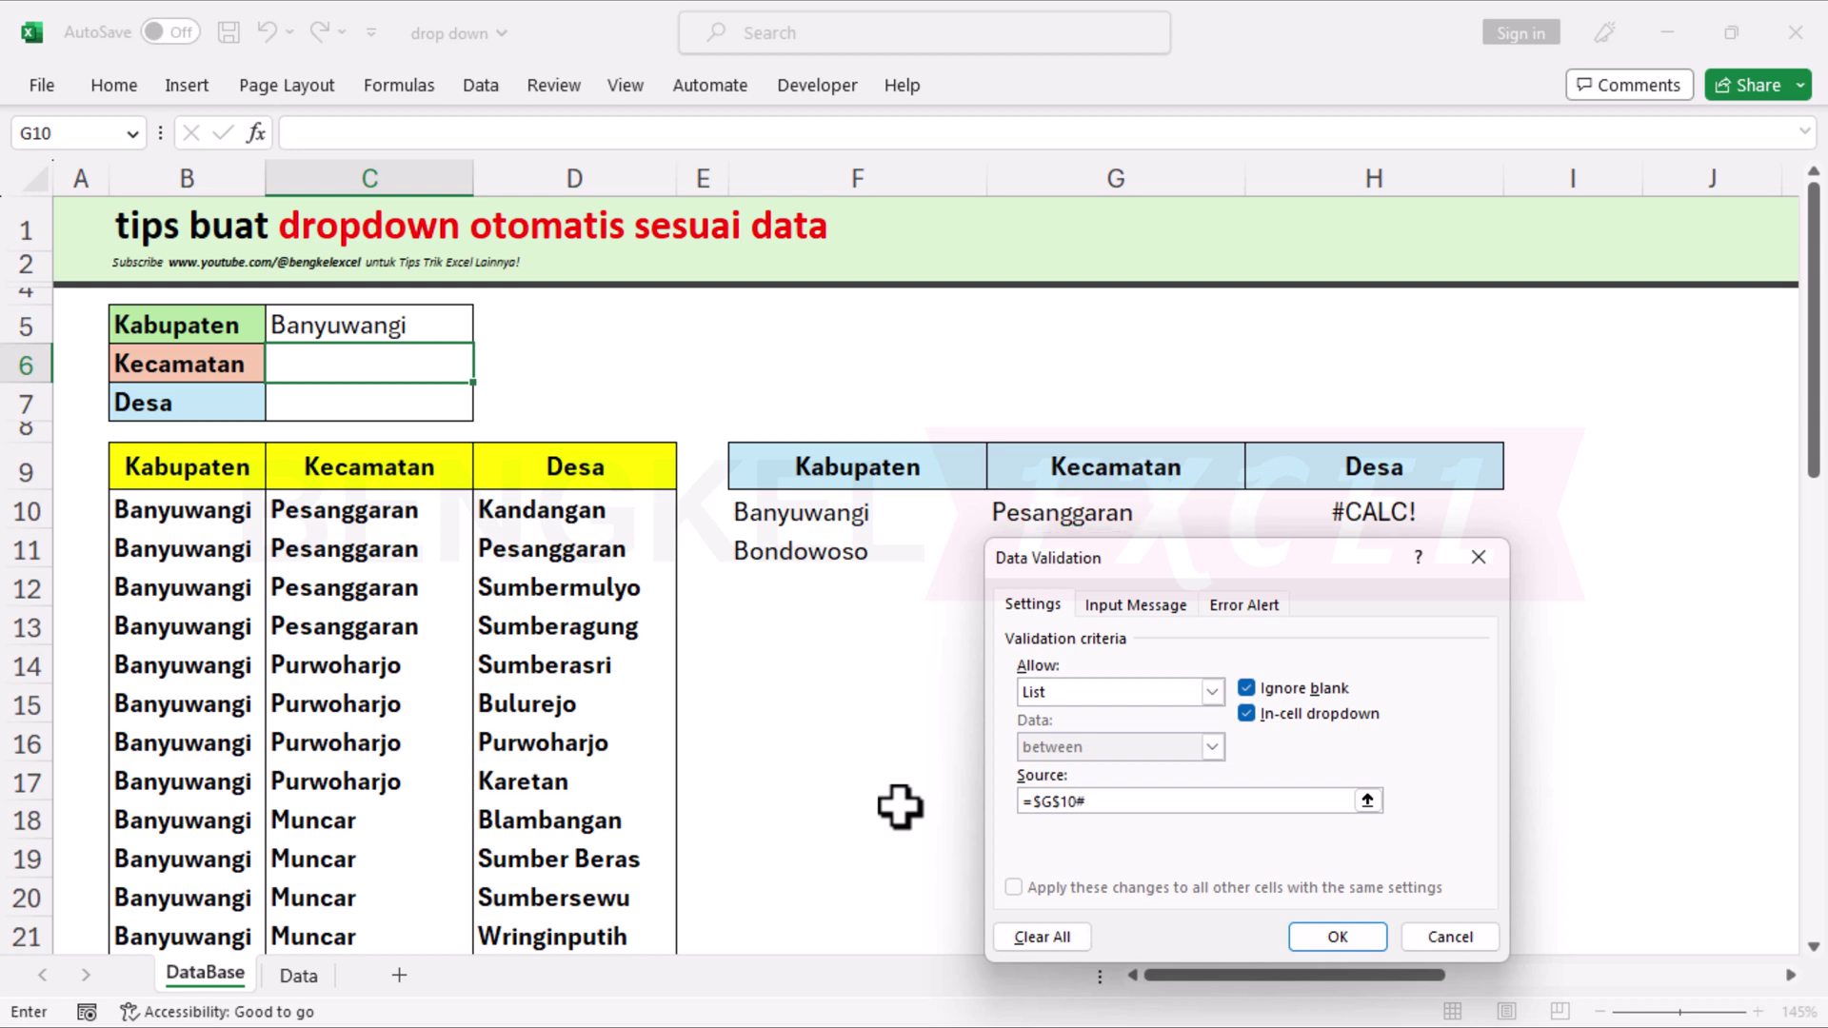
click(1330, 936)
click(485, 370)
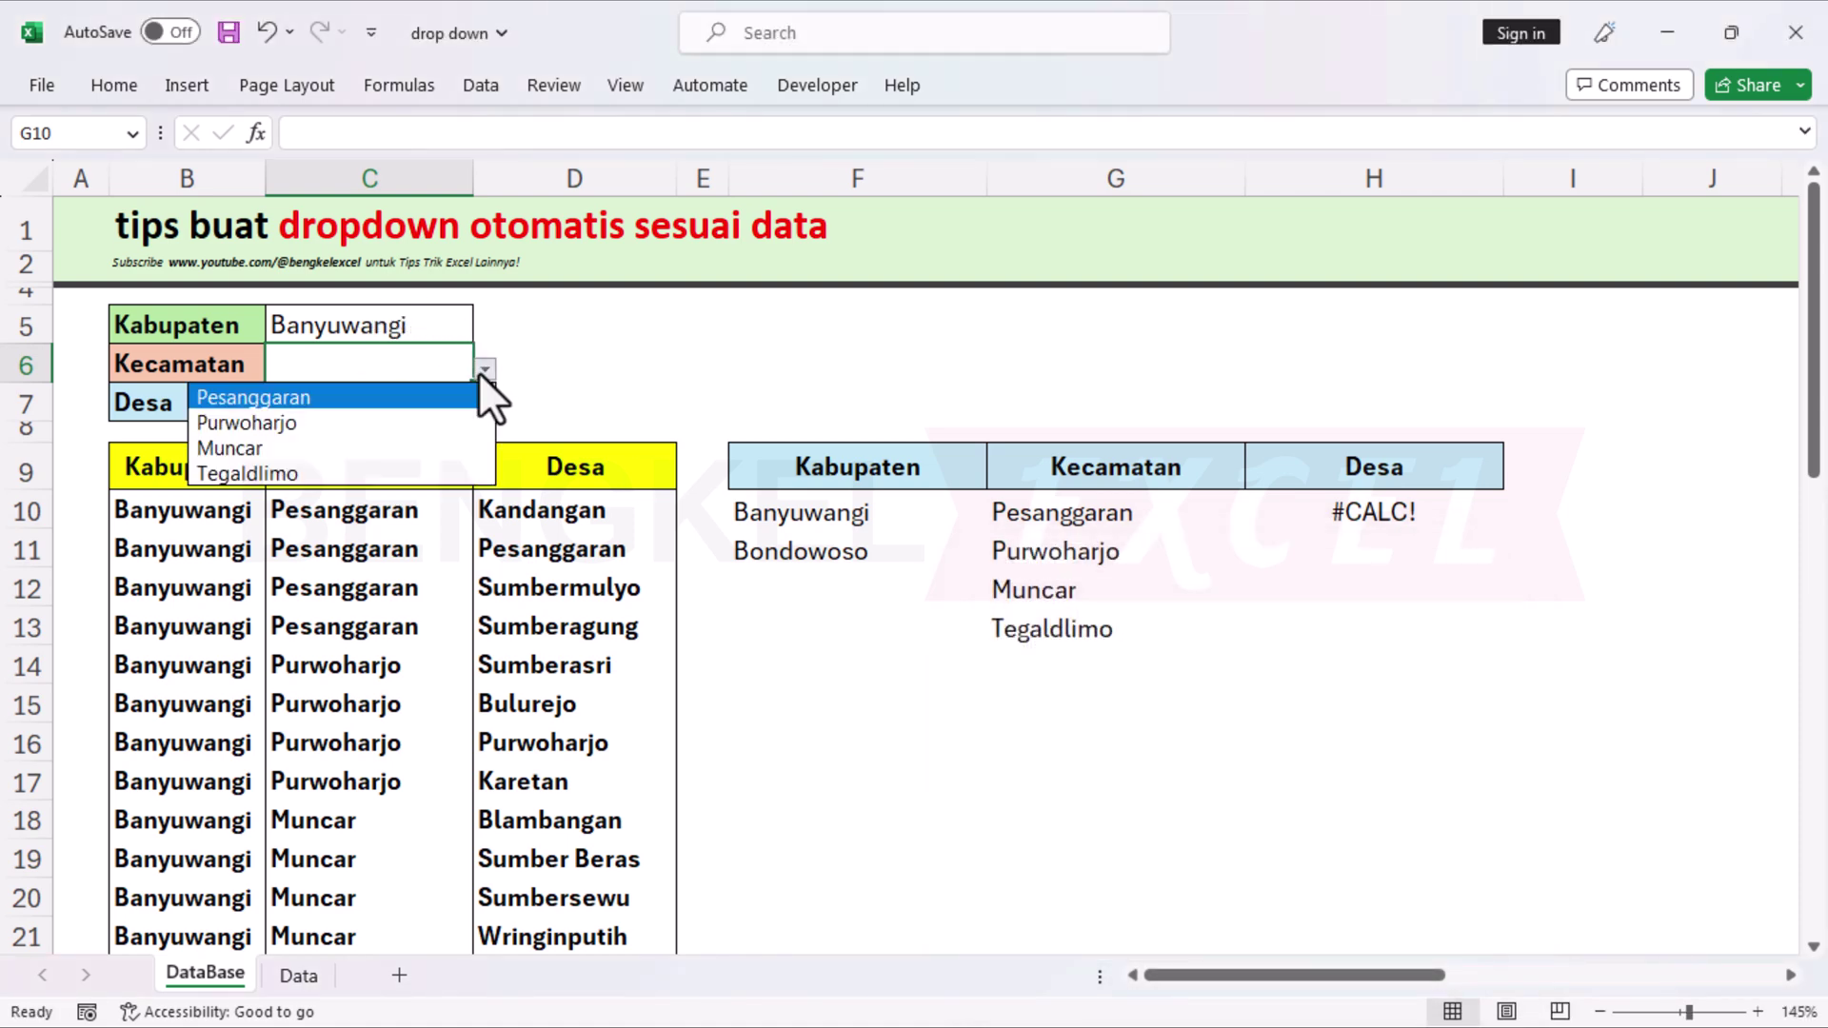
click(333, 423)
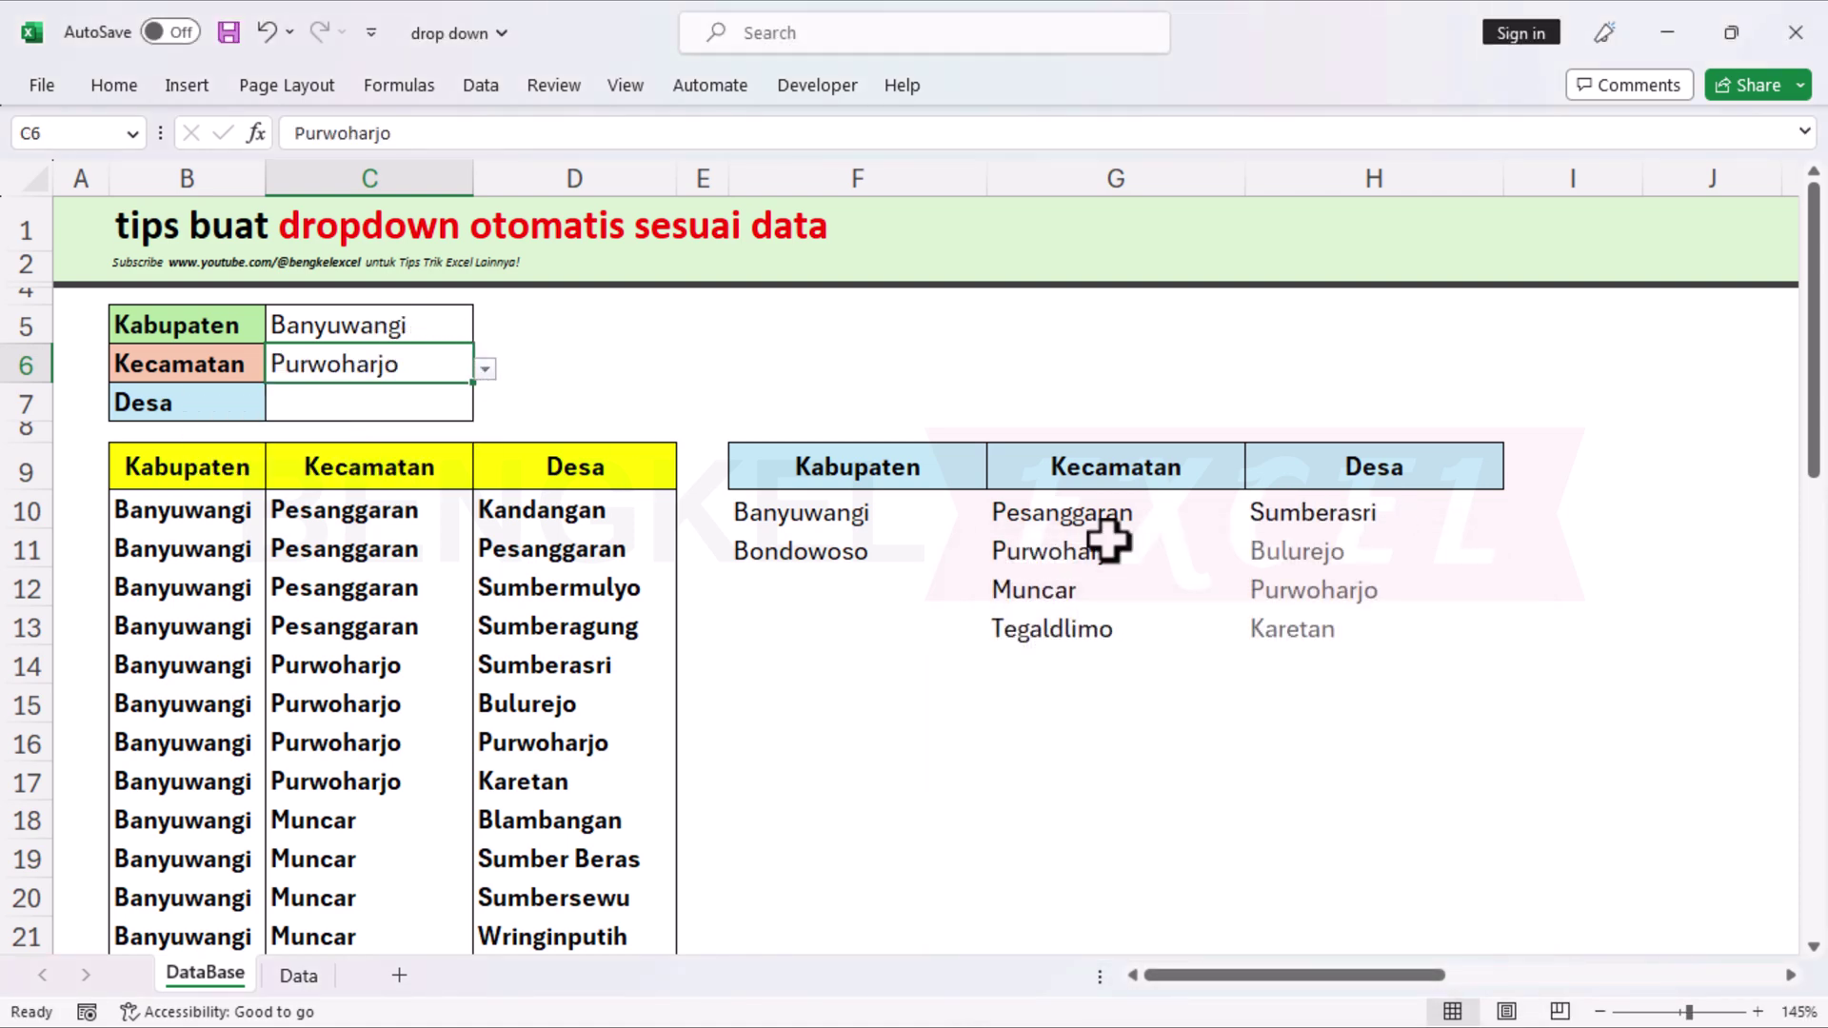
Step: Open Data Validation for the Desa input cell C7 and set the allowed type to List
click(315, 406)
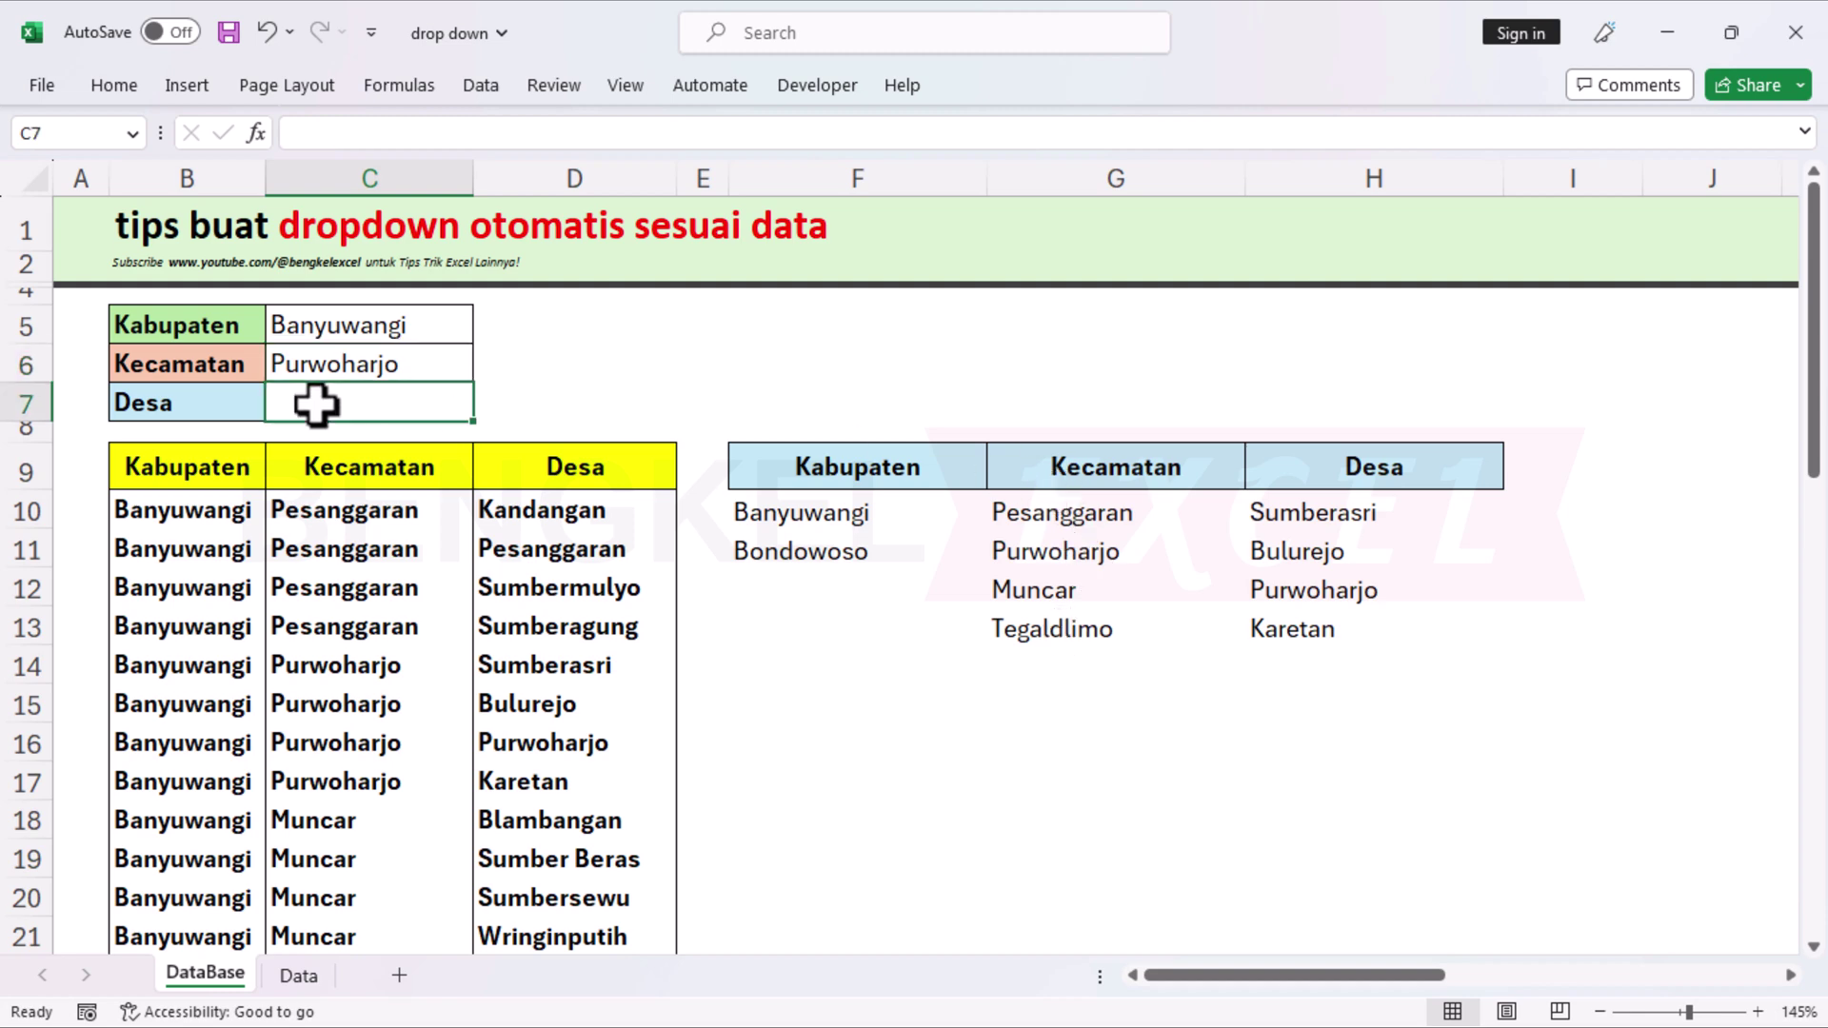
click(484, 85)
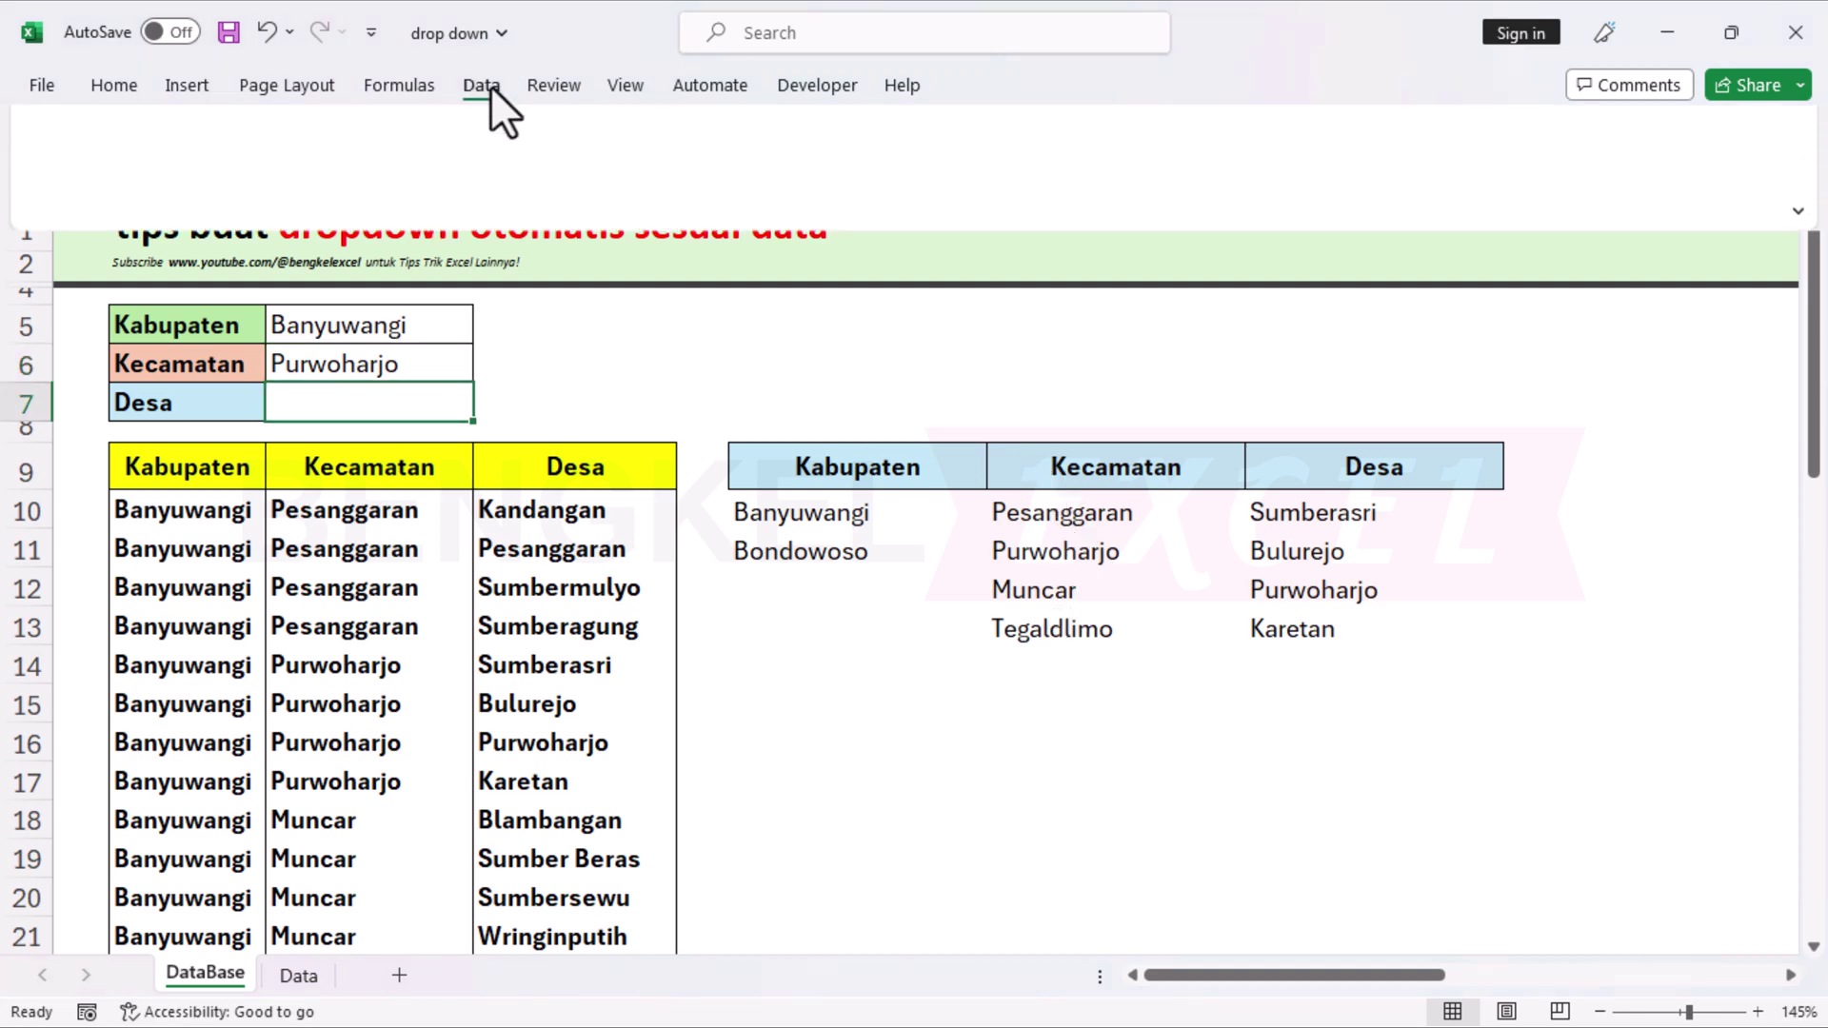
click(1166, 194)
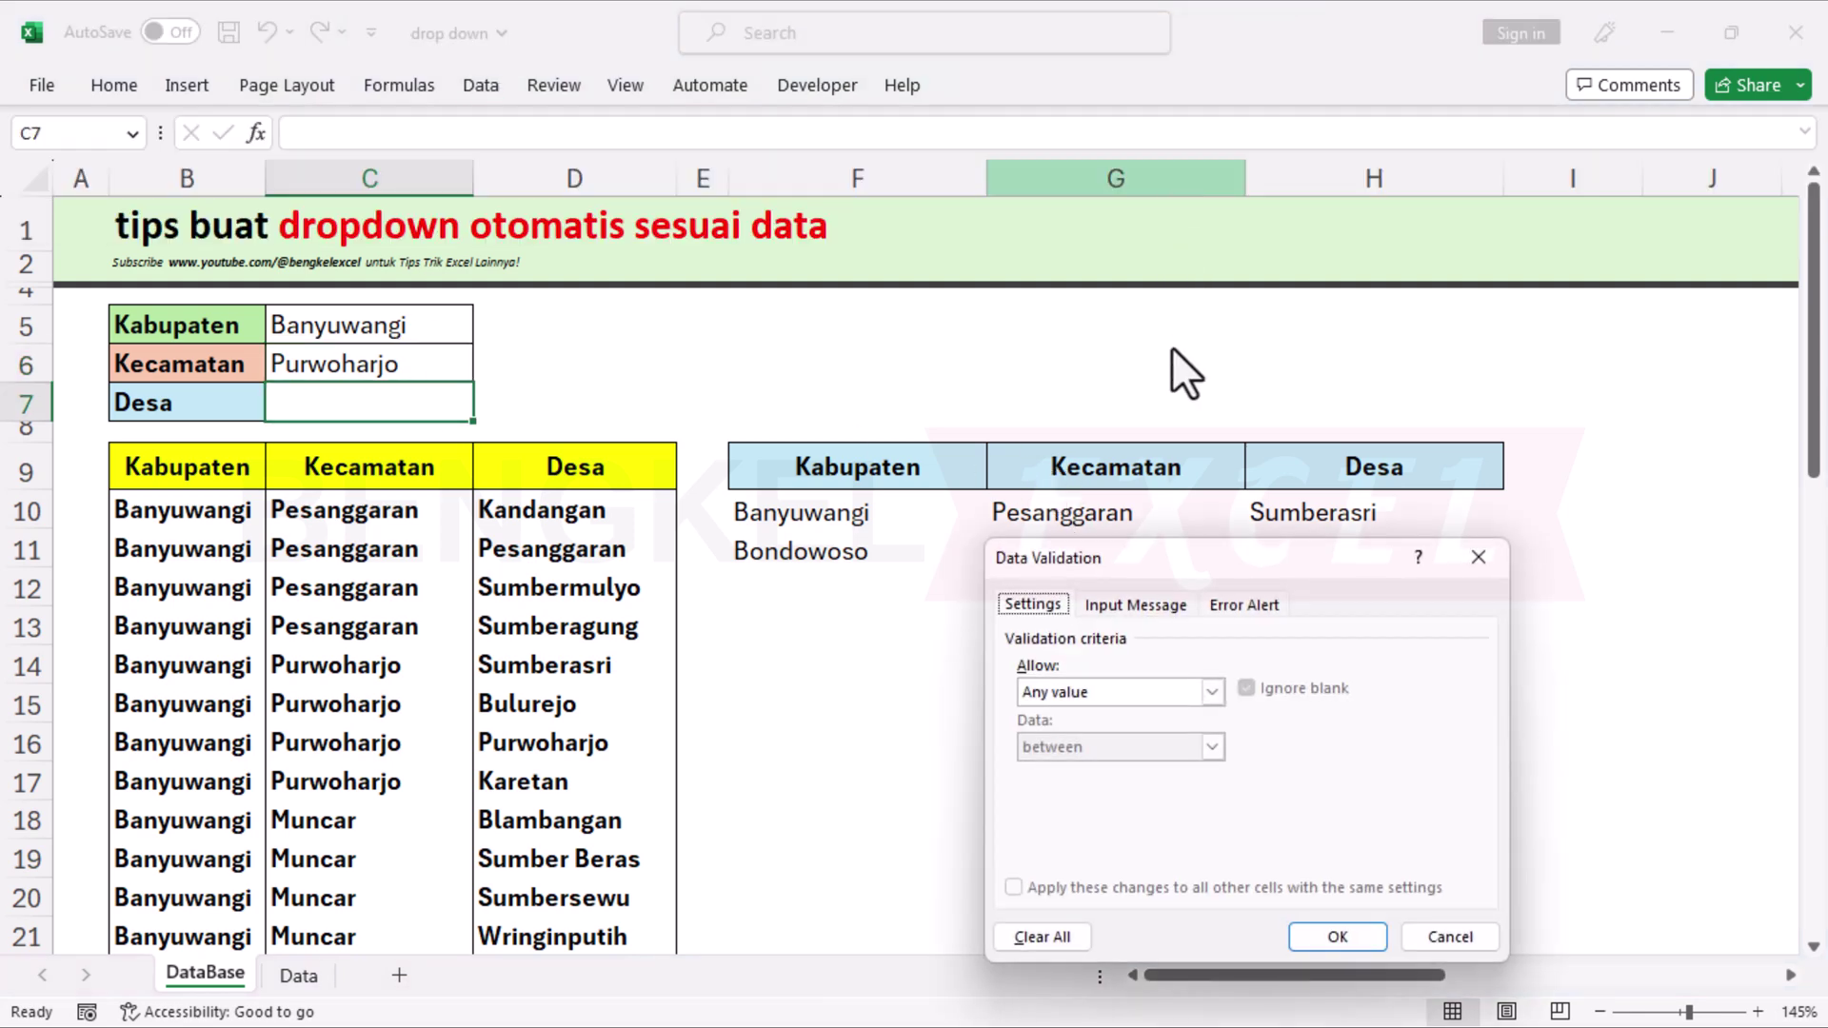
click(1100, 695)
click(1065, 772)
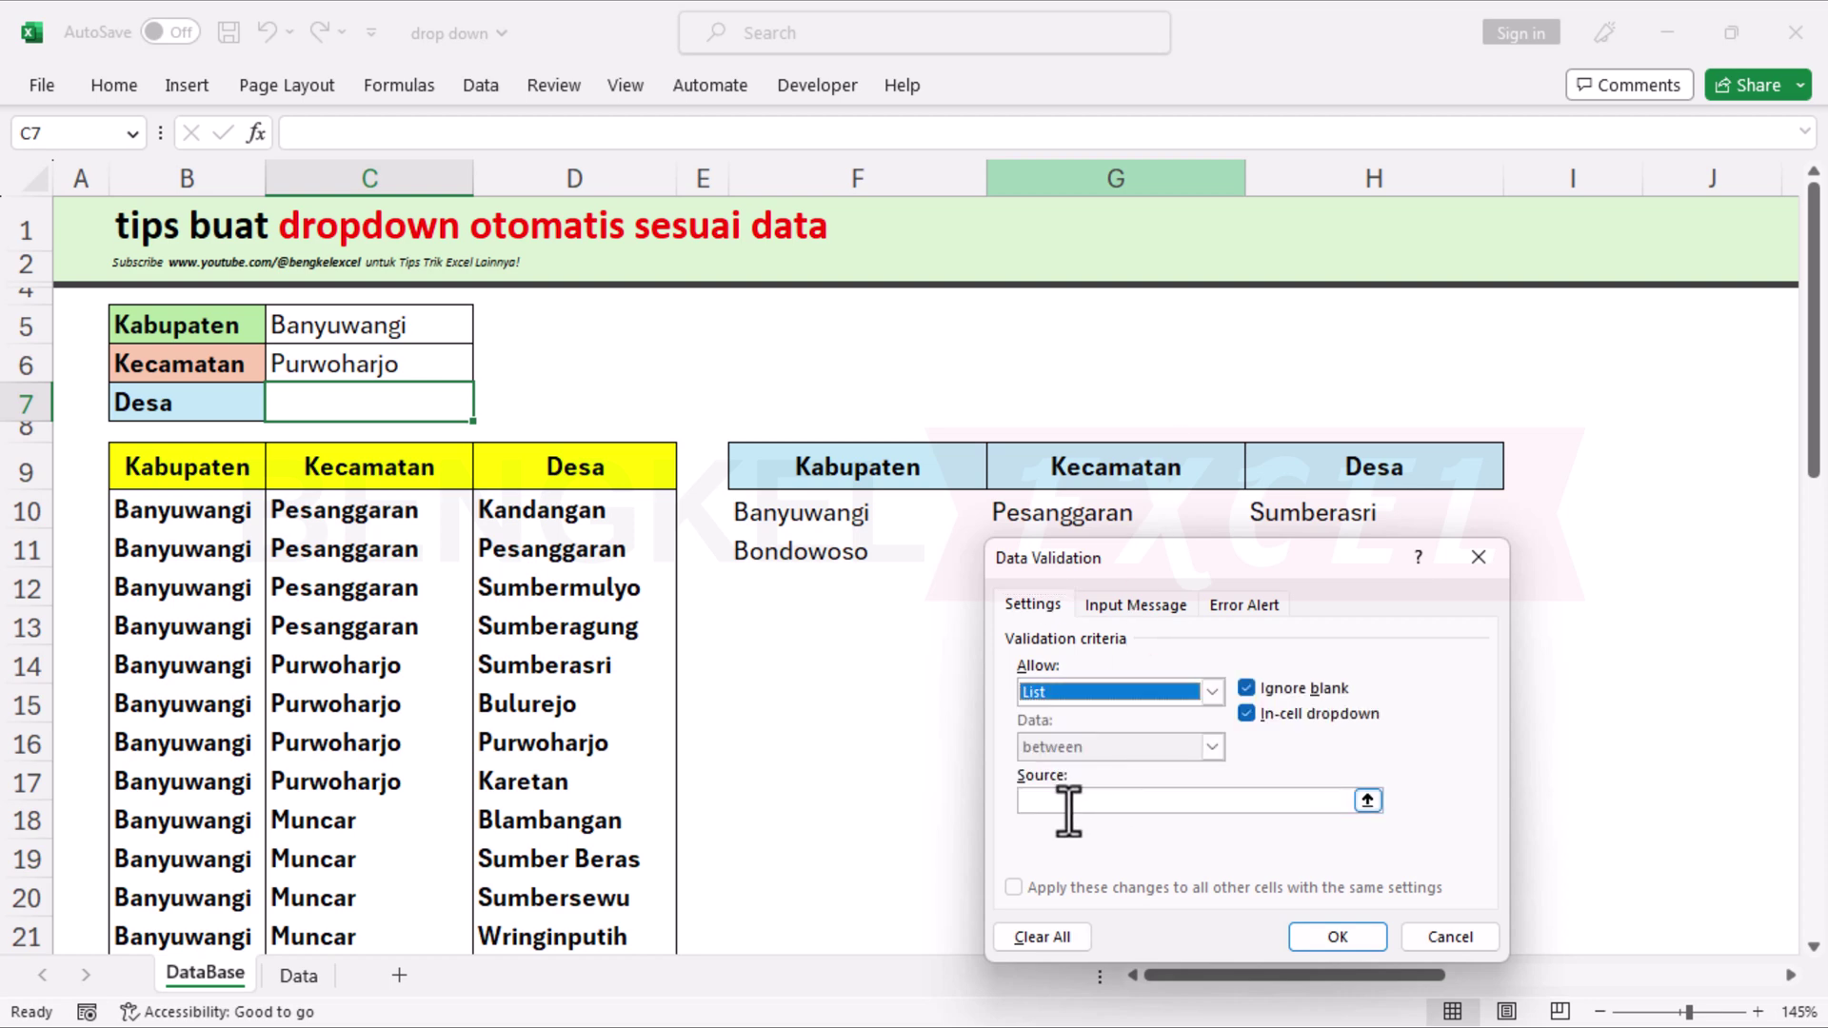
Step: Apply =$H$10# as the list source for C7 and choose Sumberasri from its dropdown
click(1184, 801)
click(1331, 514)
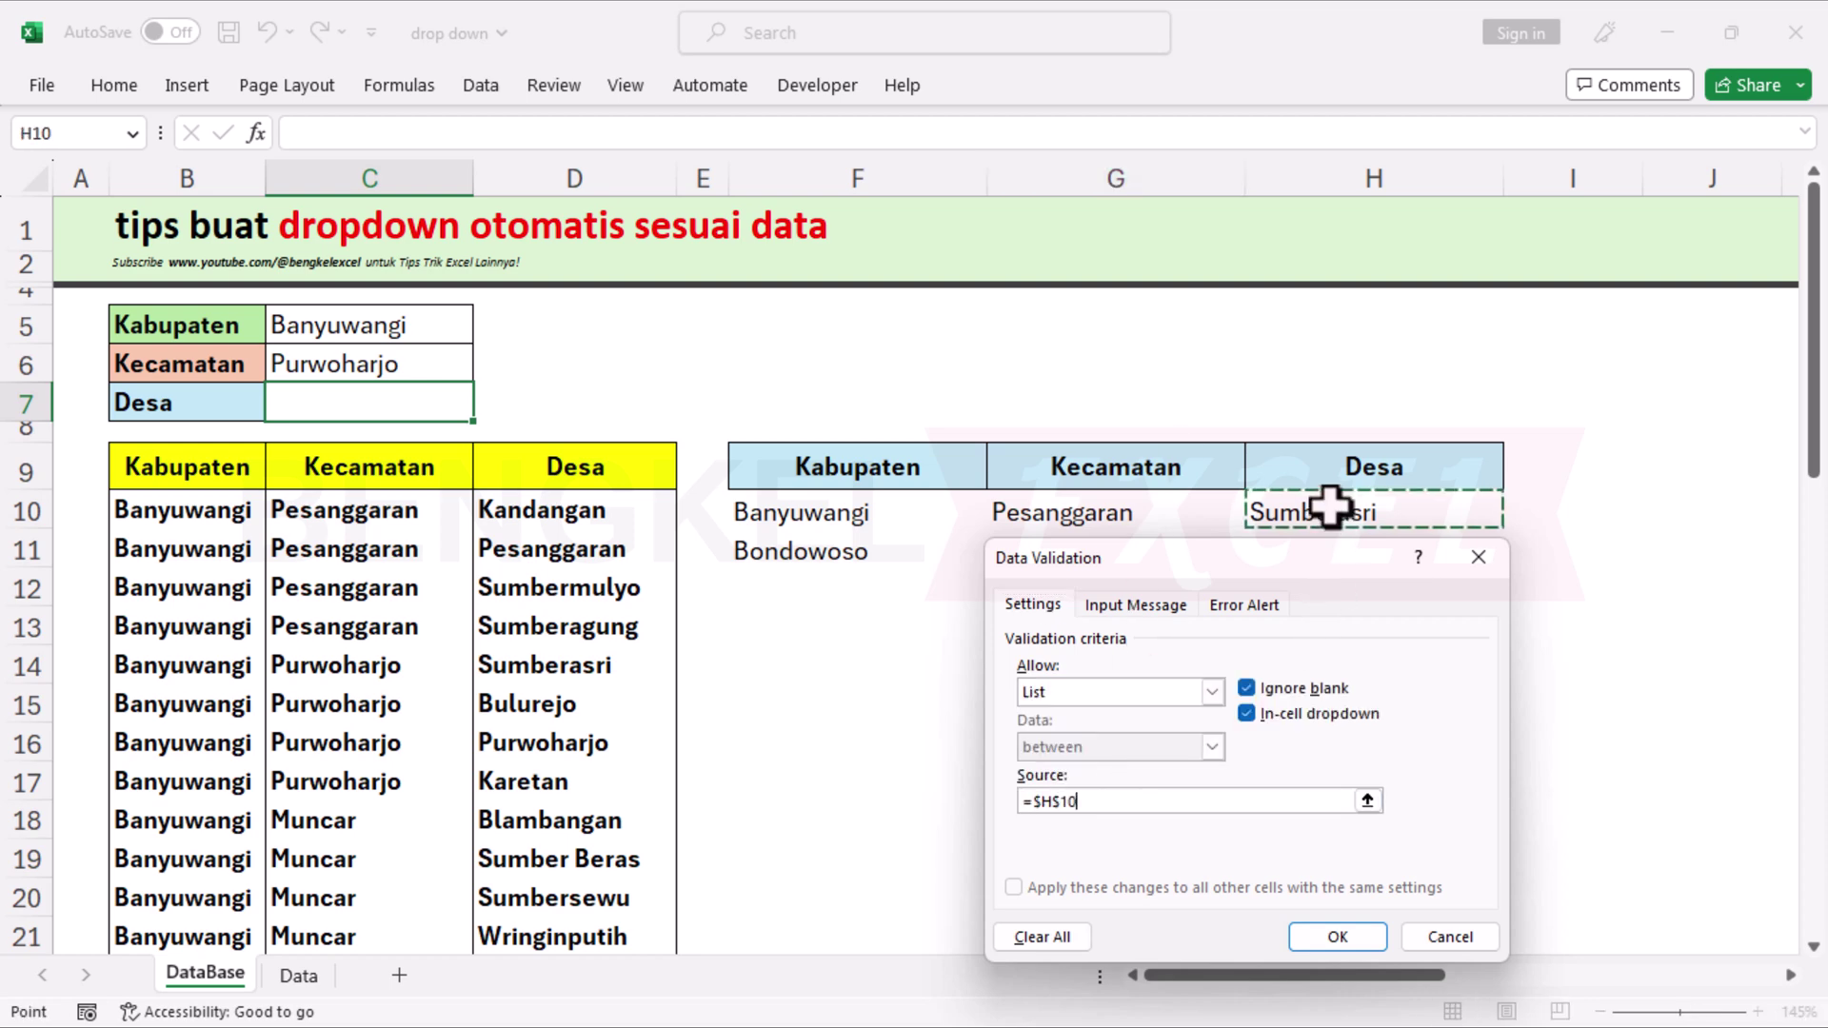
text(#)
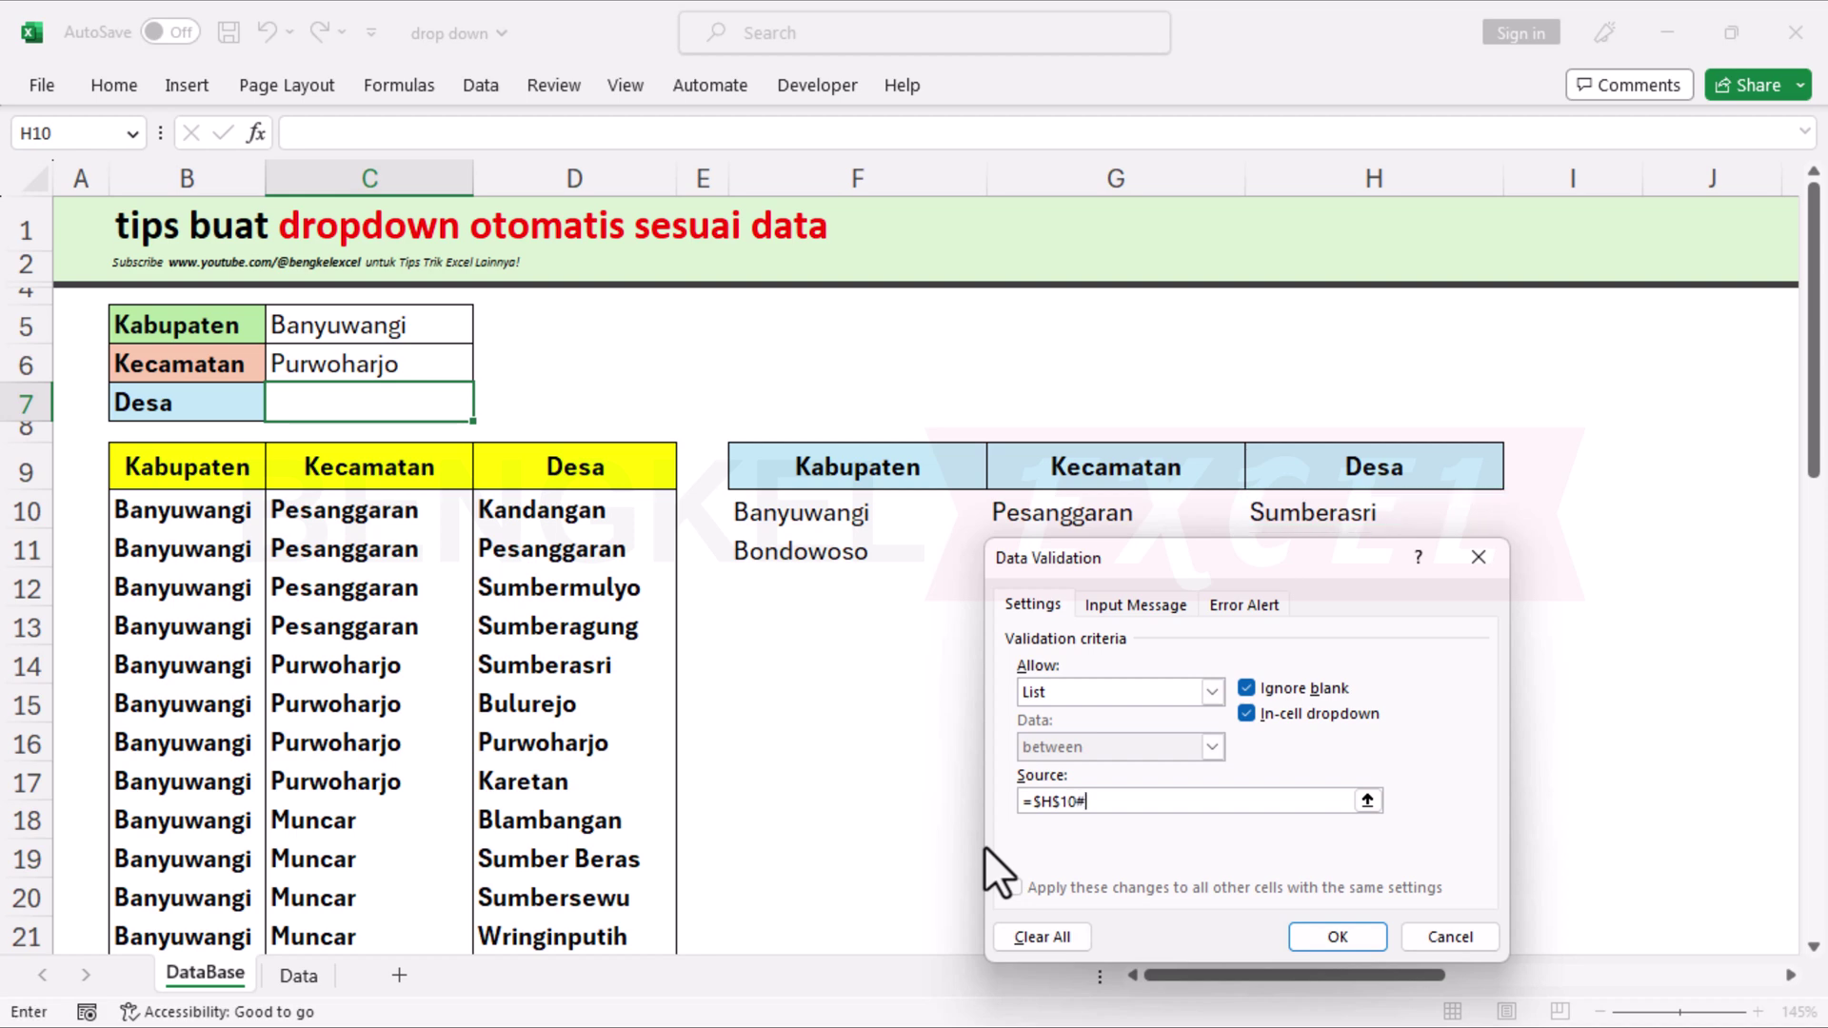
click(1342, 941)
click(484, 408)
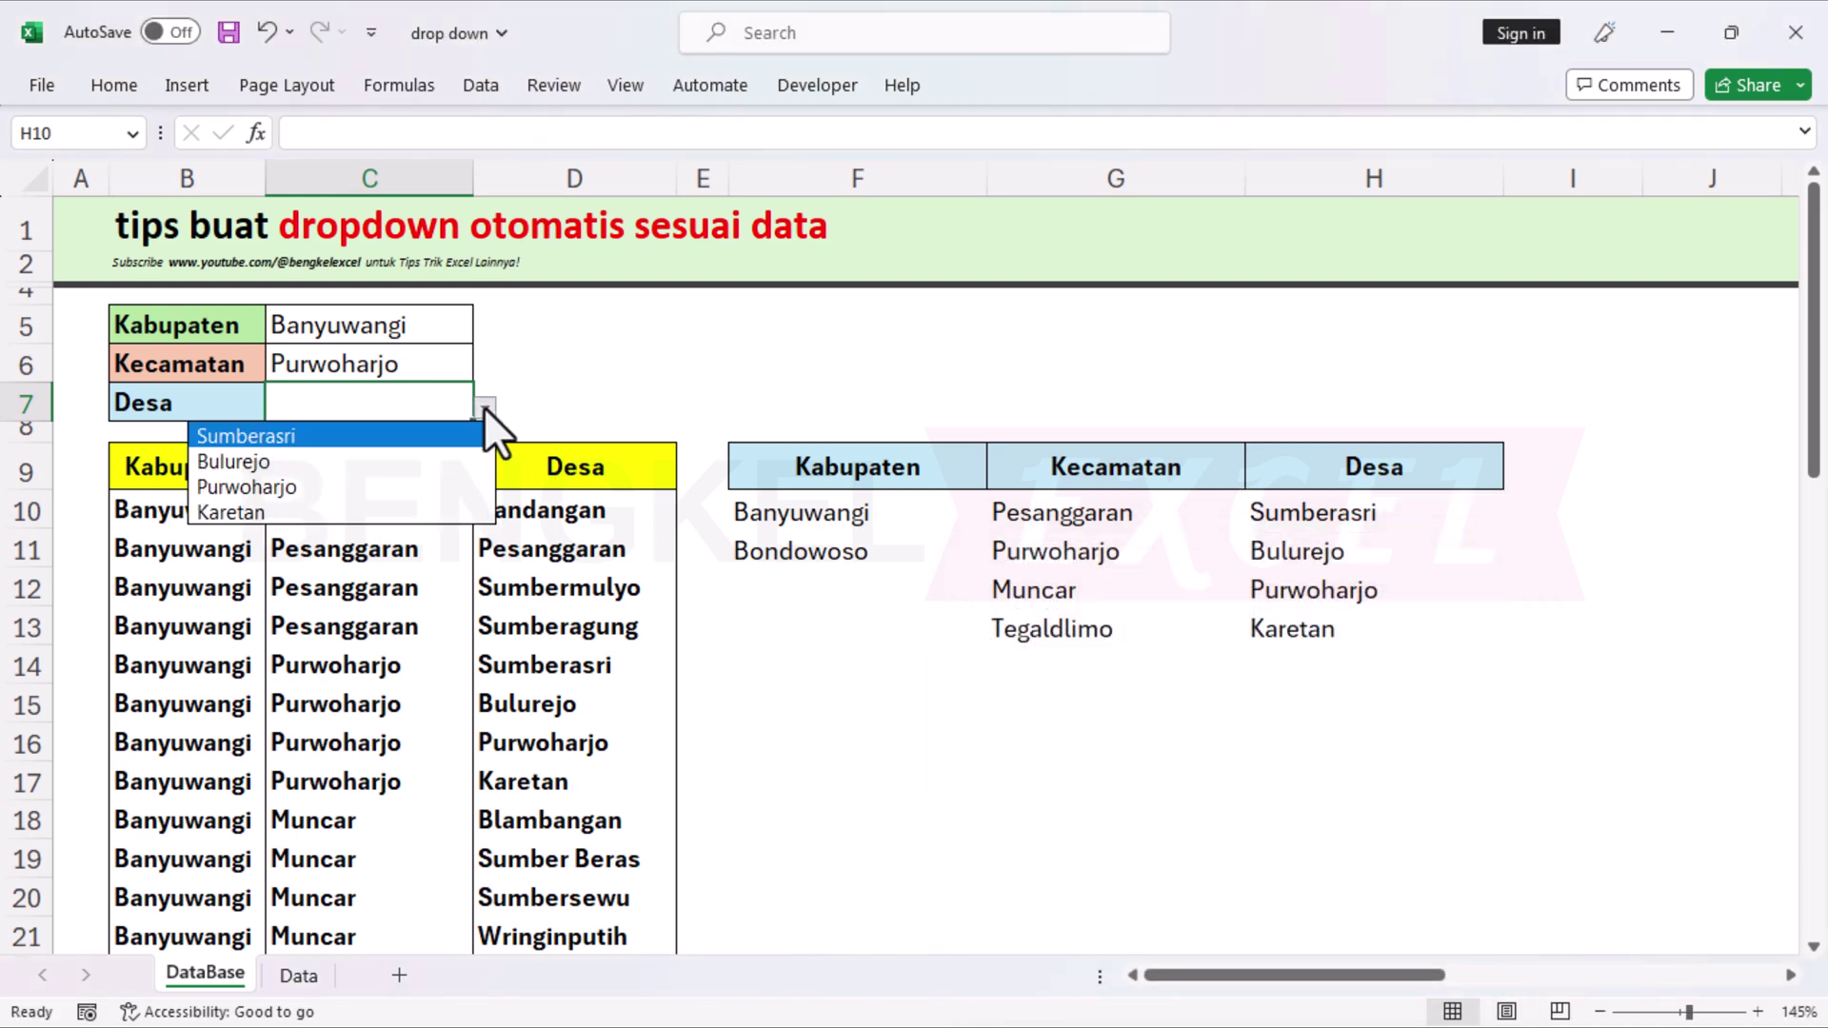
click(364, 433)
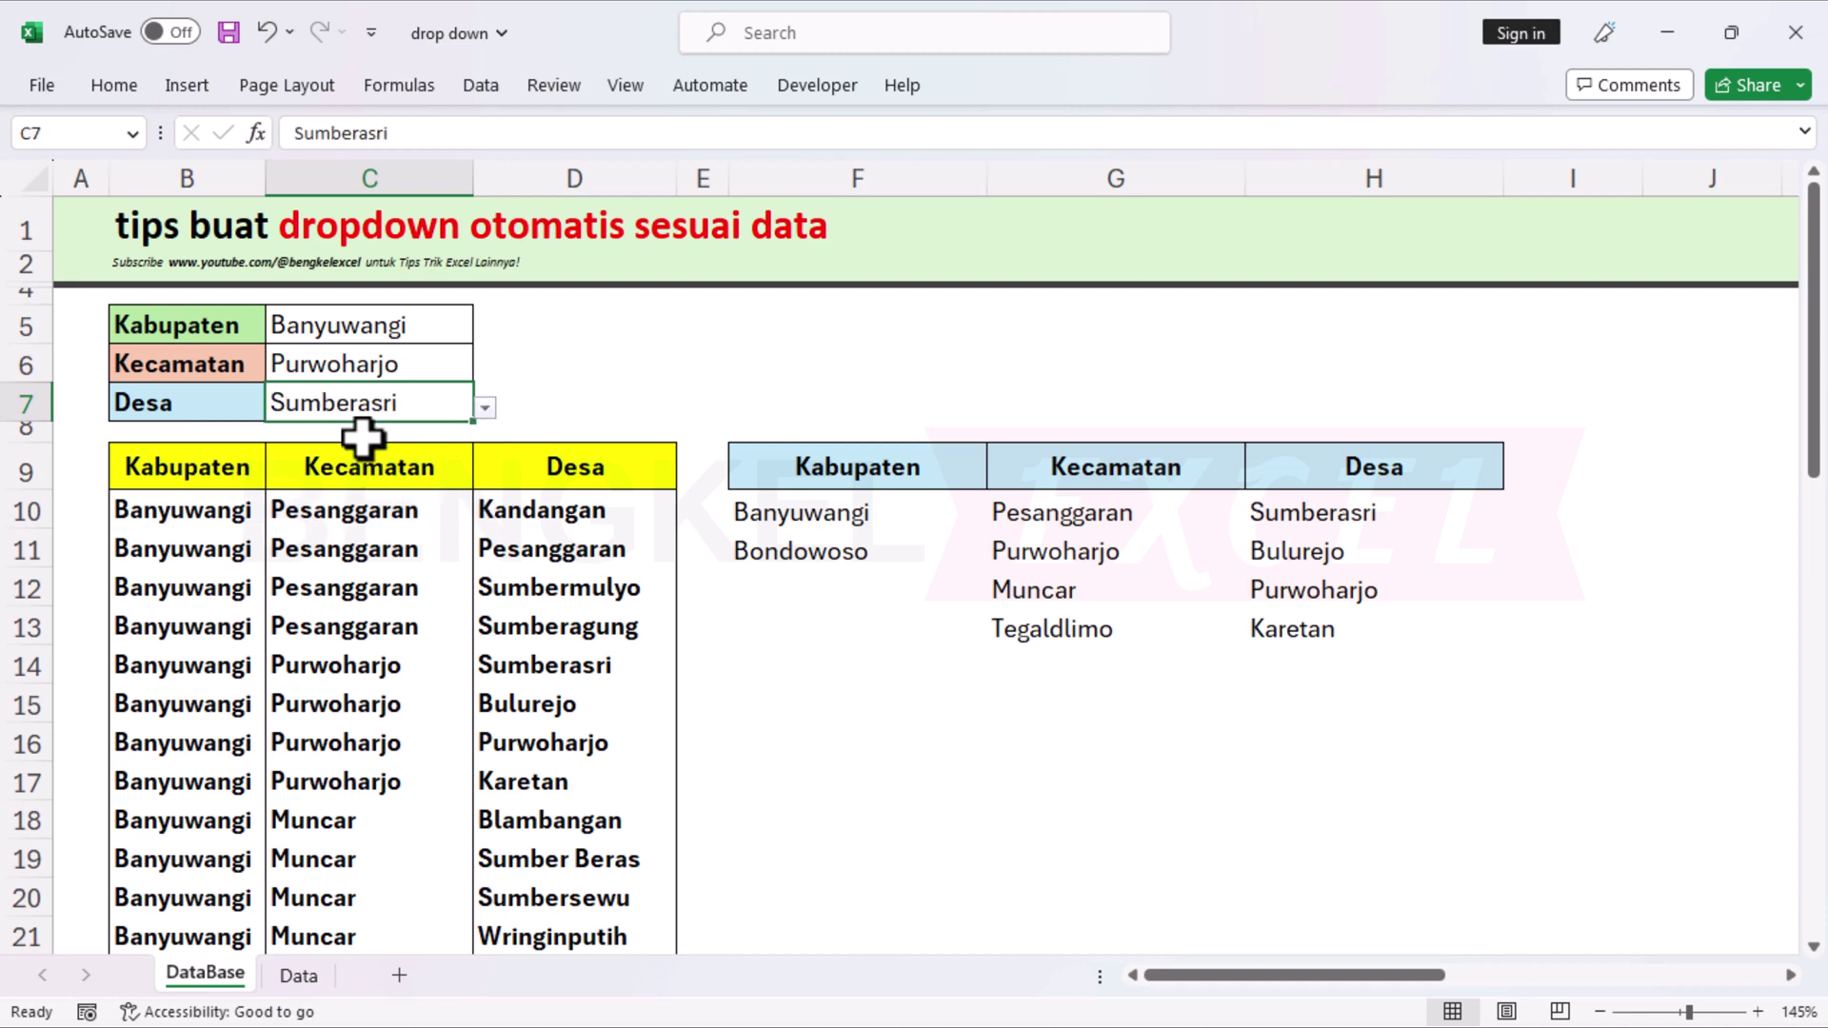
Step: Test the dropdowns by setting C5:C7 to Kabupaten Bondowoso, Kecamatan Bondowoso and Desa Sukowiryo
click(405, 327)
click(485, 330)
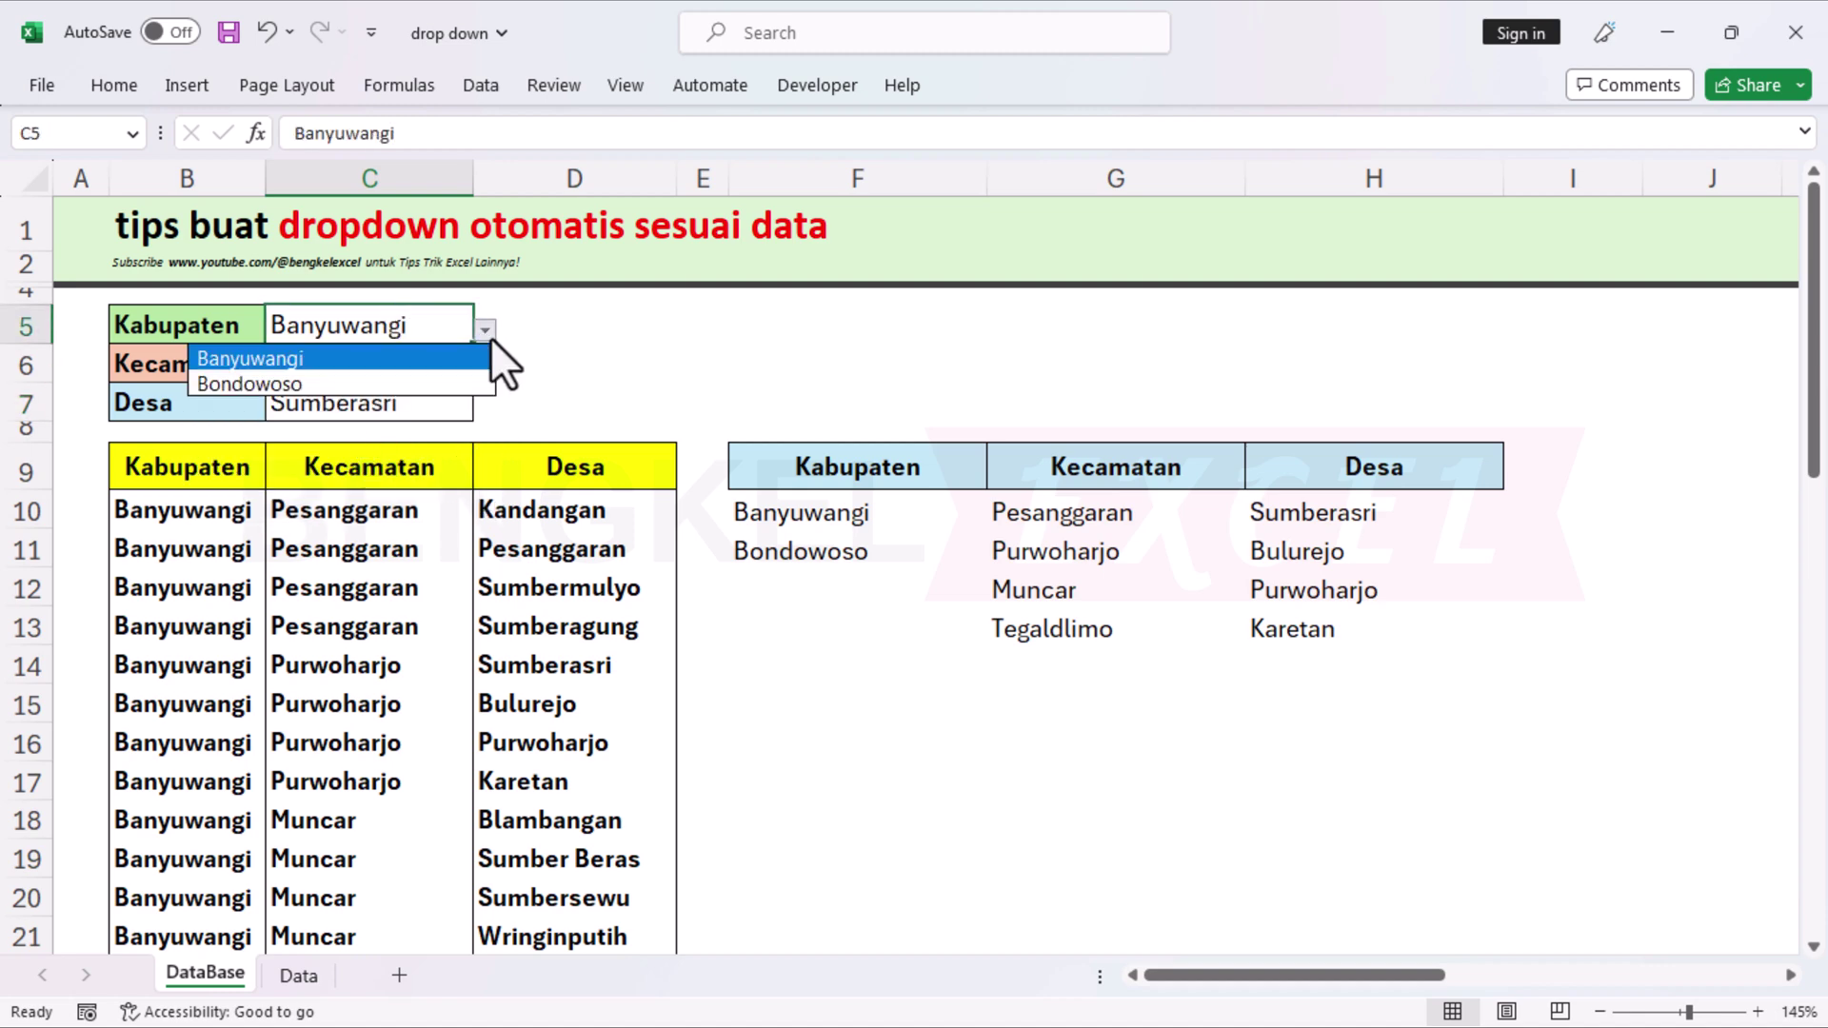
click(373, 381)
click(444, 365)
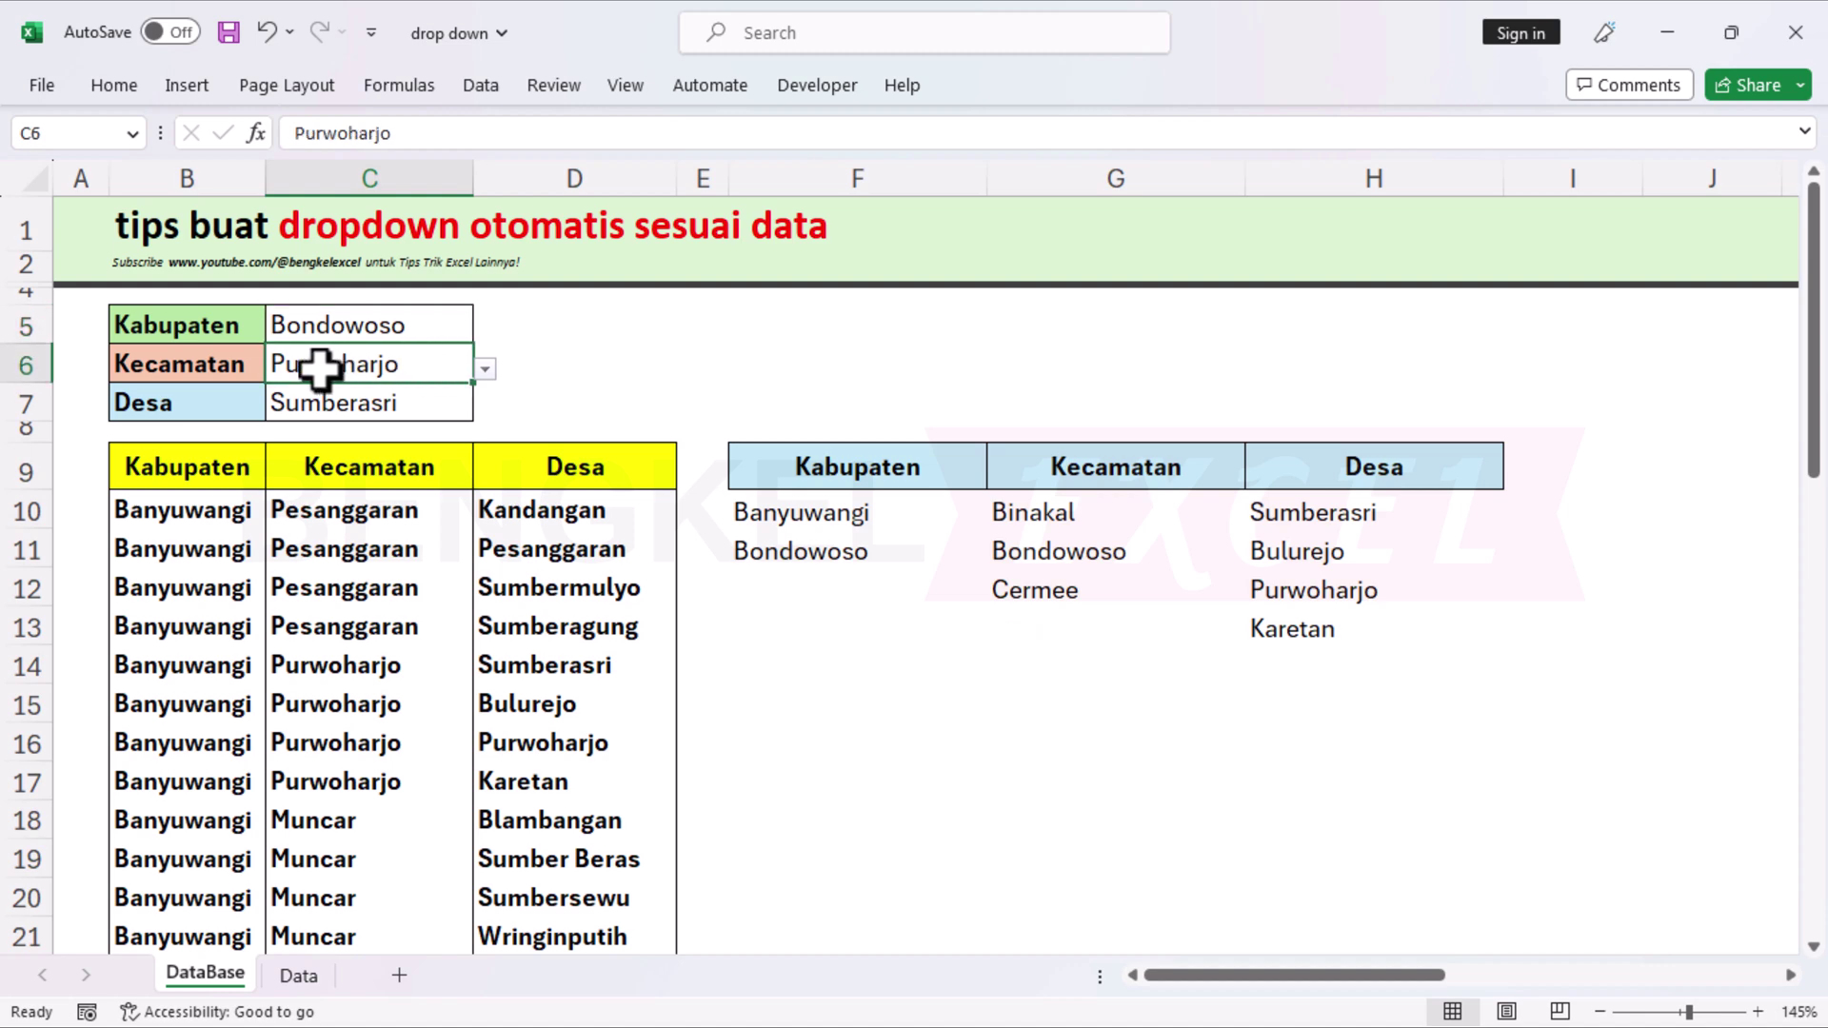
click(484, 372)
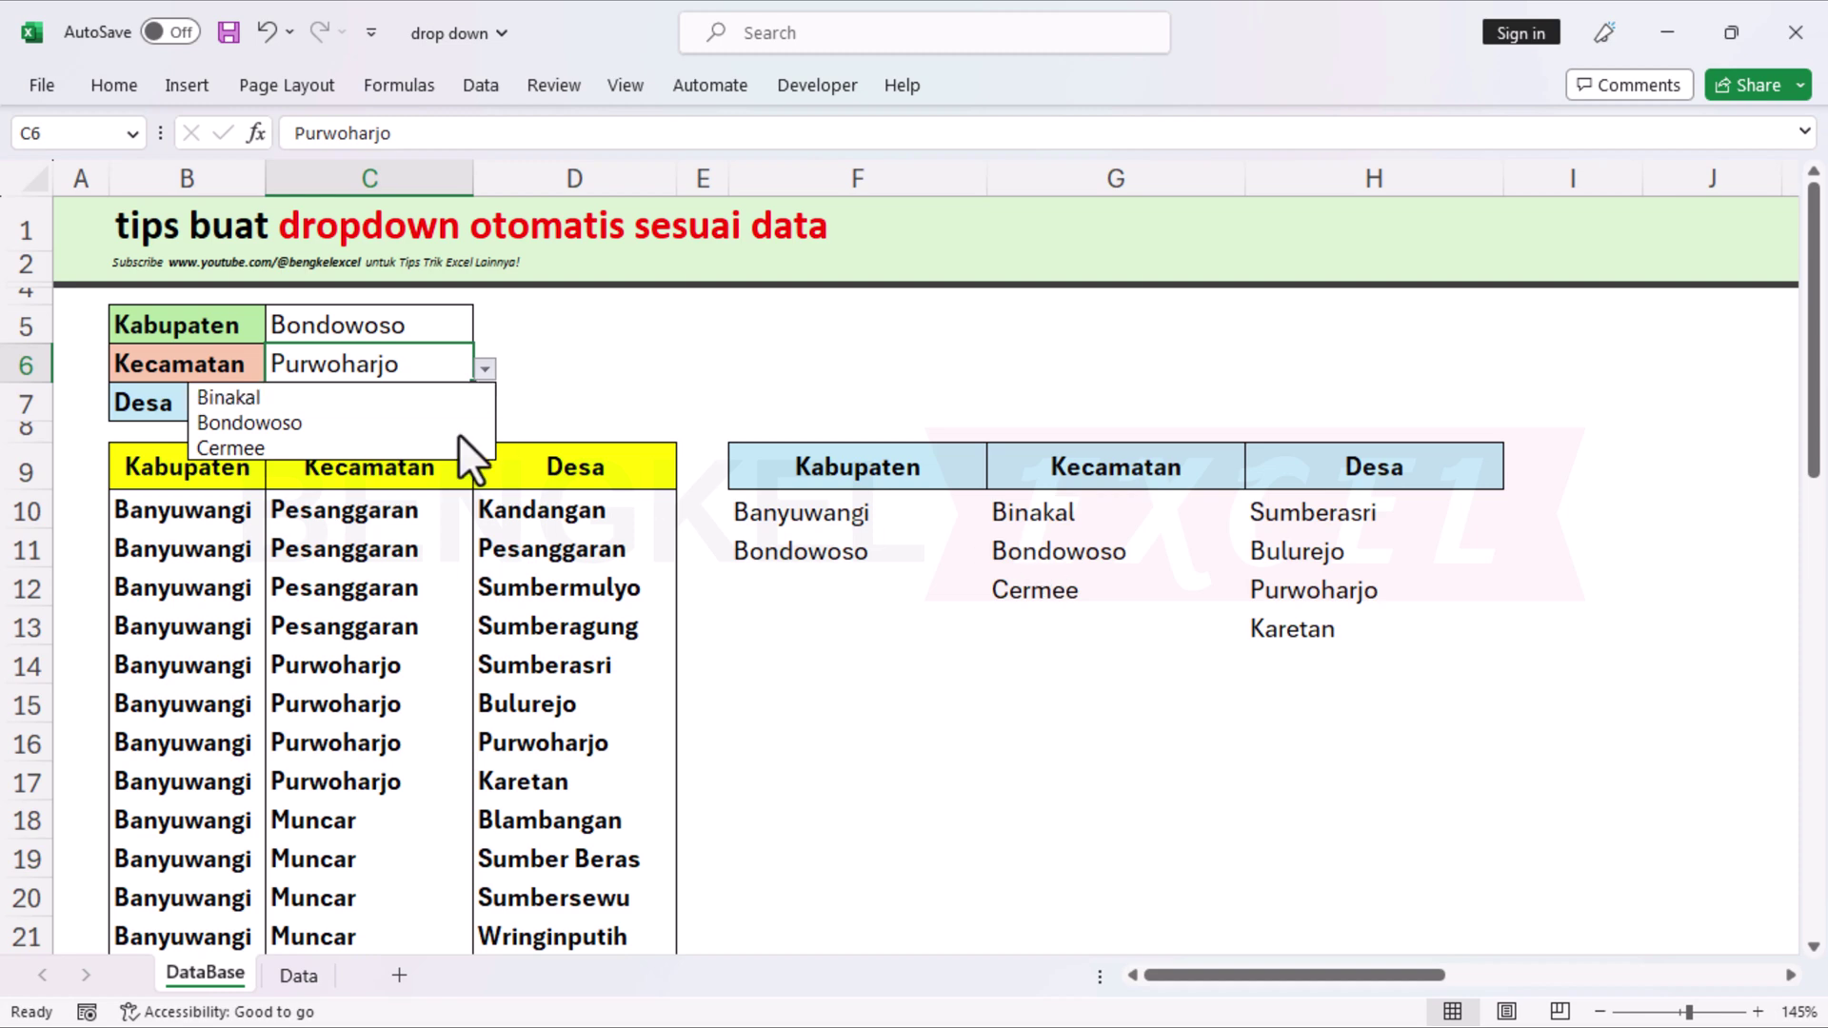
click(260, 419)
click(457, 409)
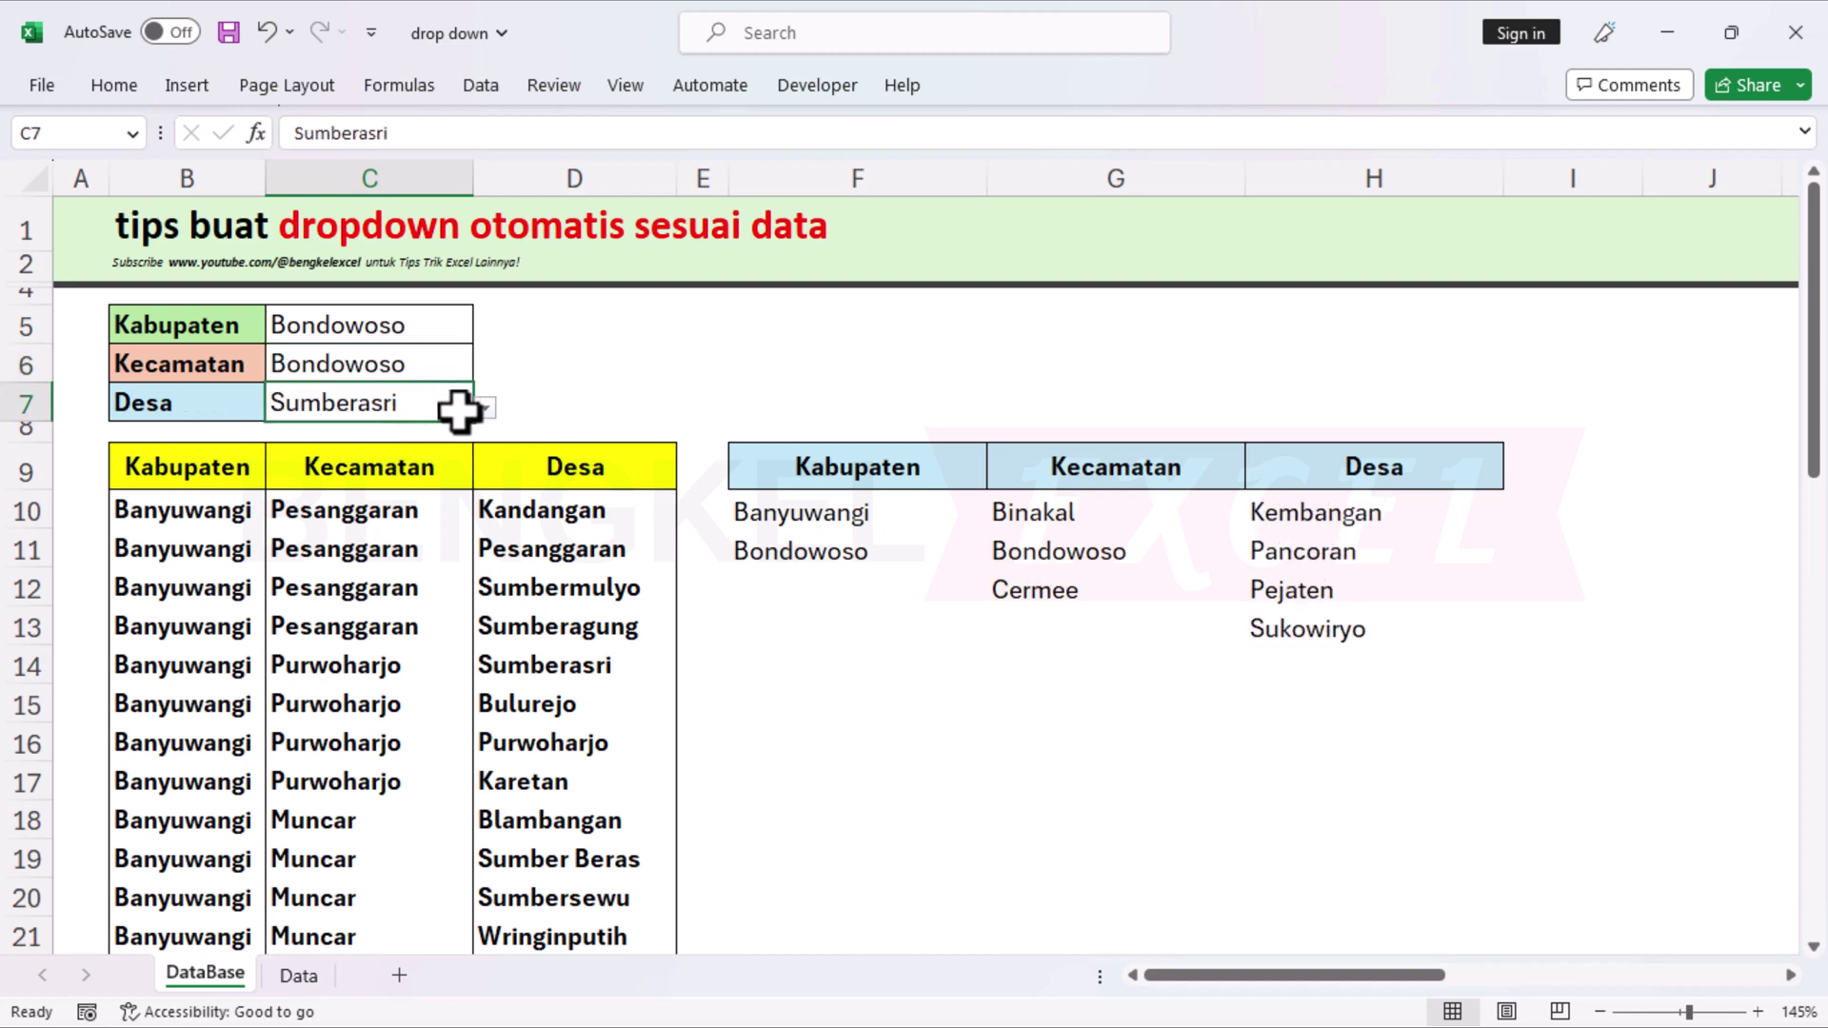
click(484, 408)
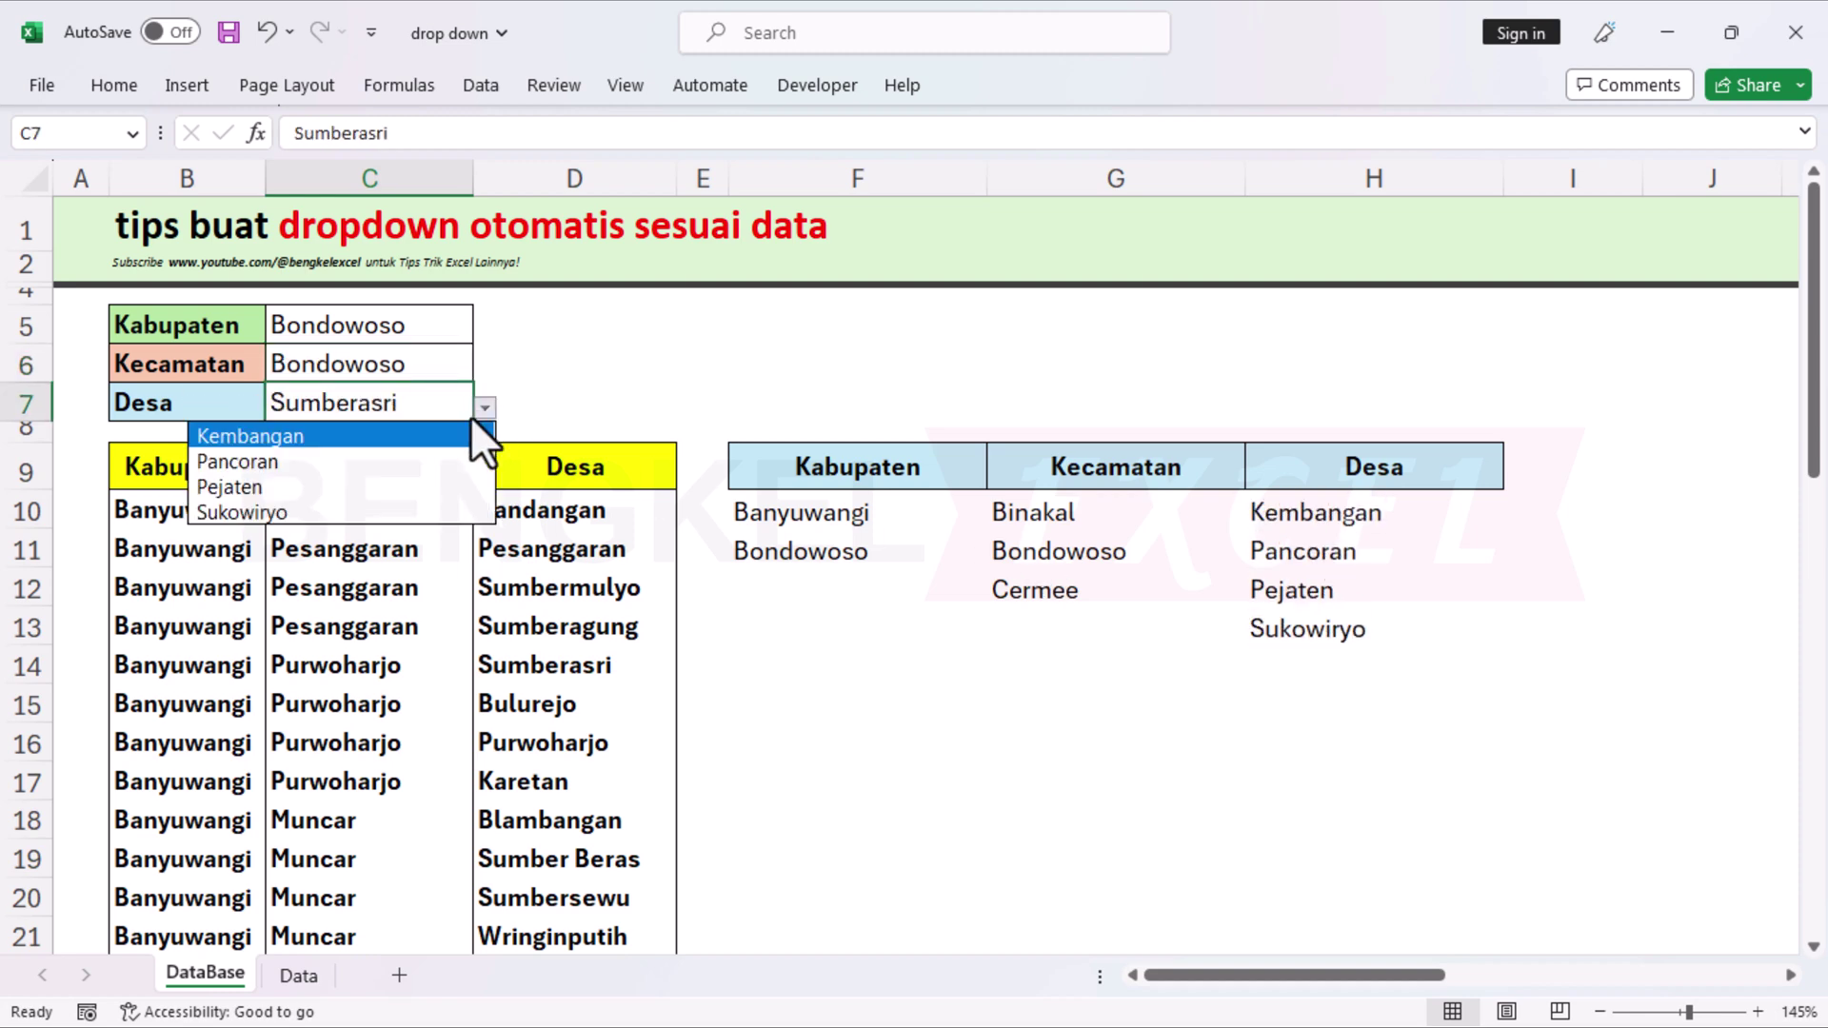
click(274, 514)
Step: Switch the Kabupaten in C5 back to Banyuwangi and the Kecamatan in C6 to Purwoharjo
click(400, 325)
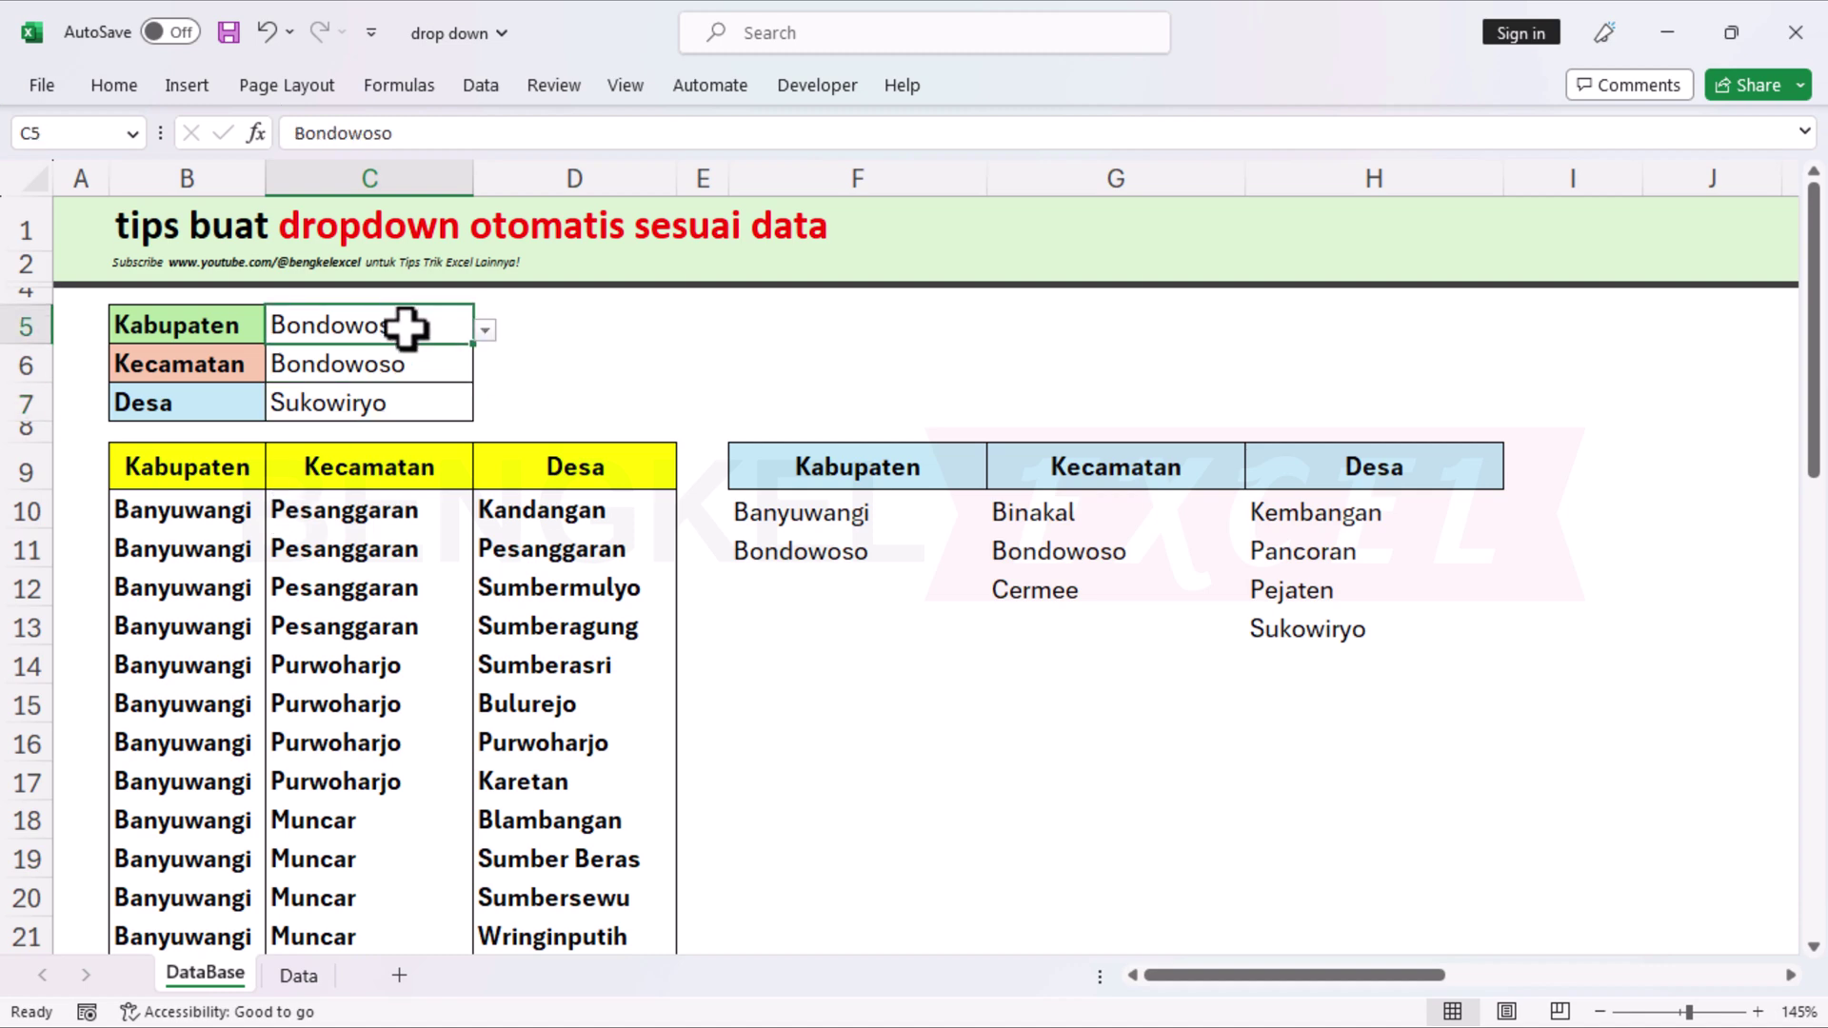
click(485, 329)
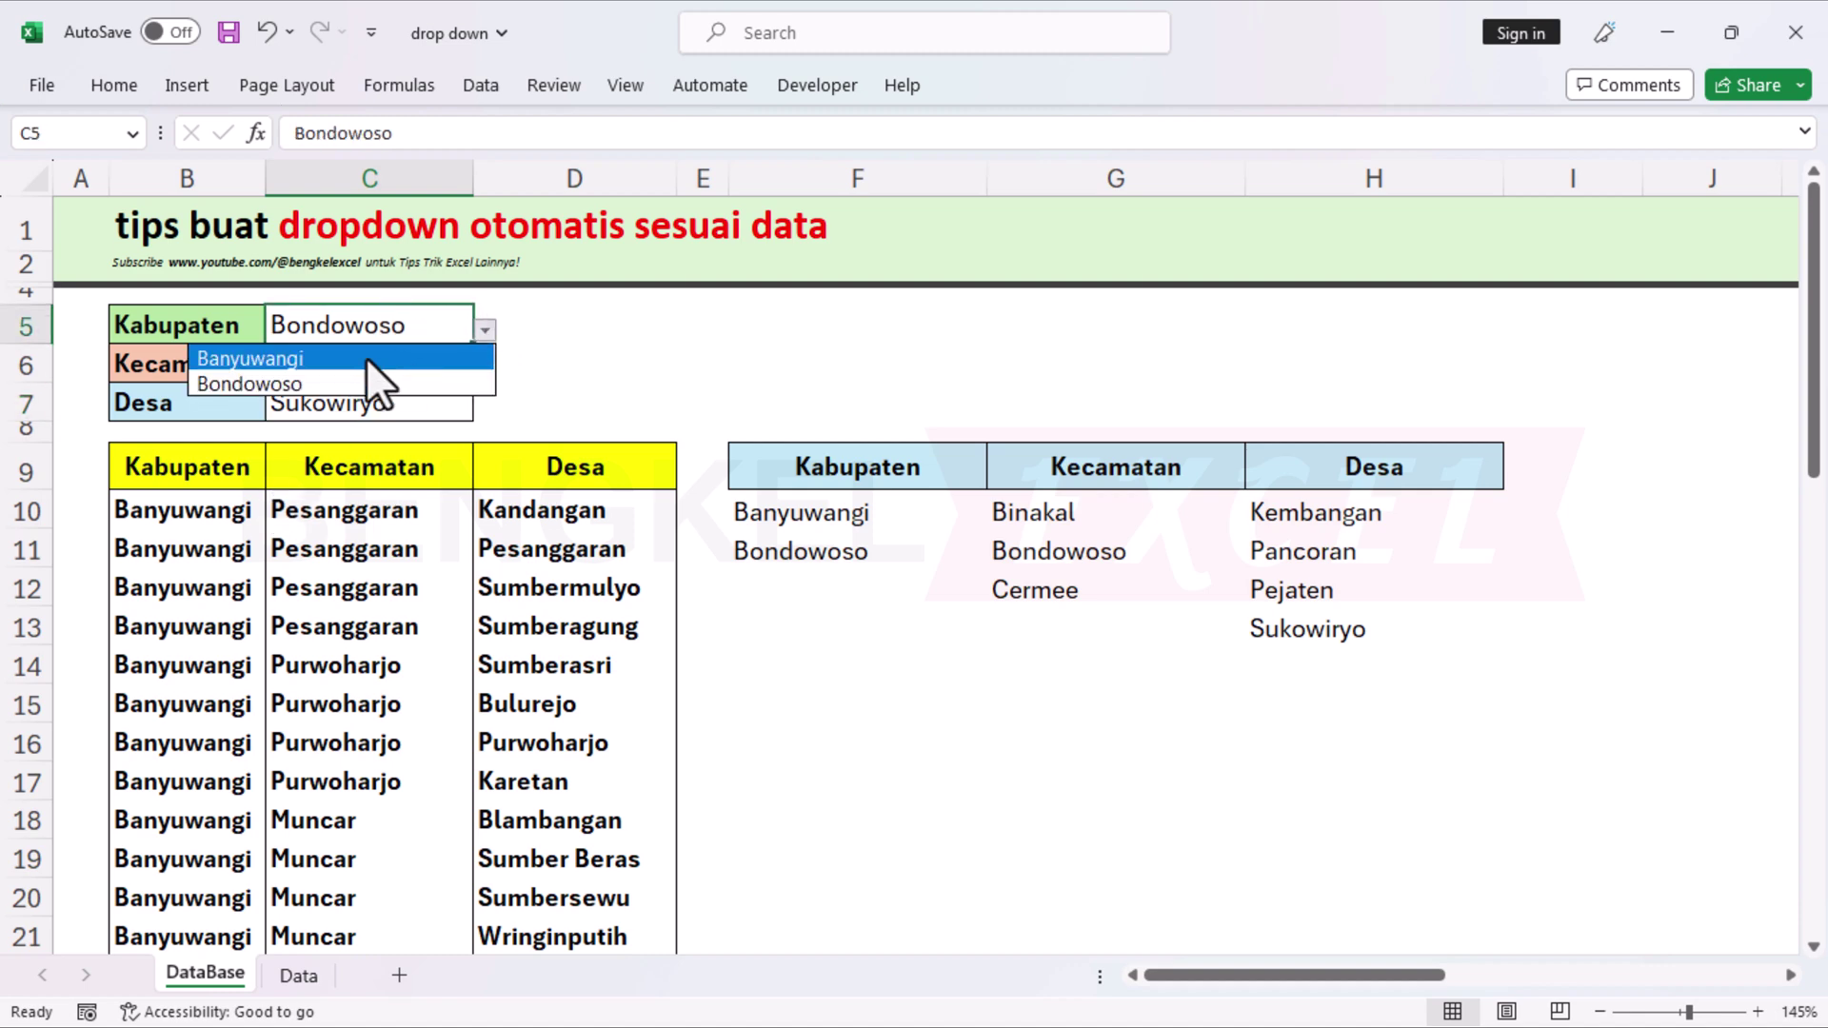
click(336, 367)
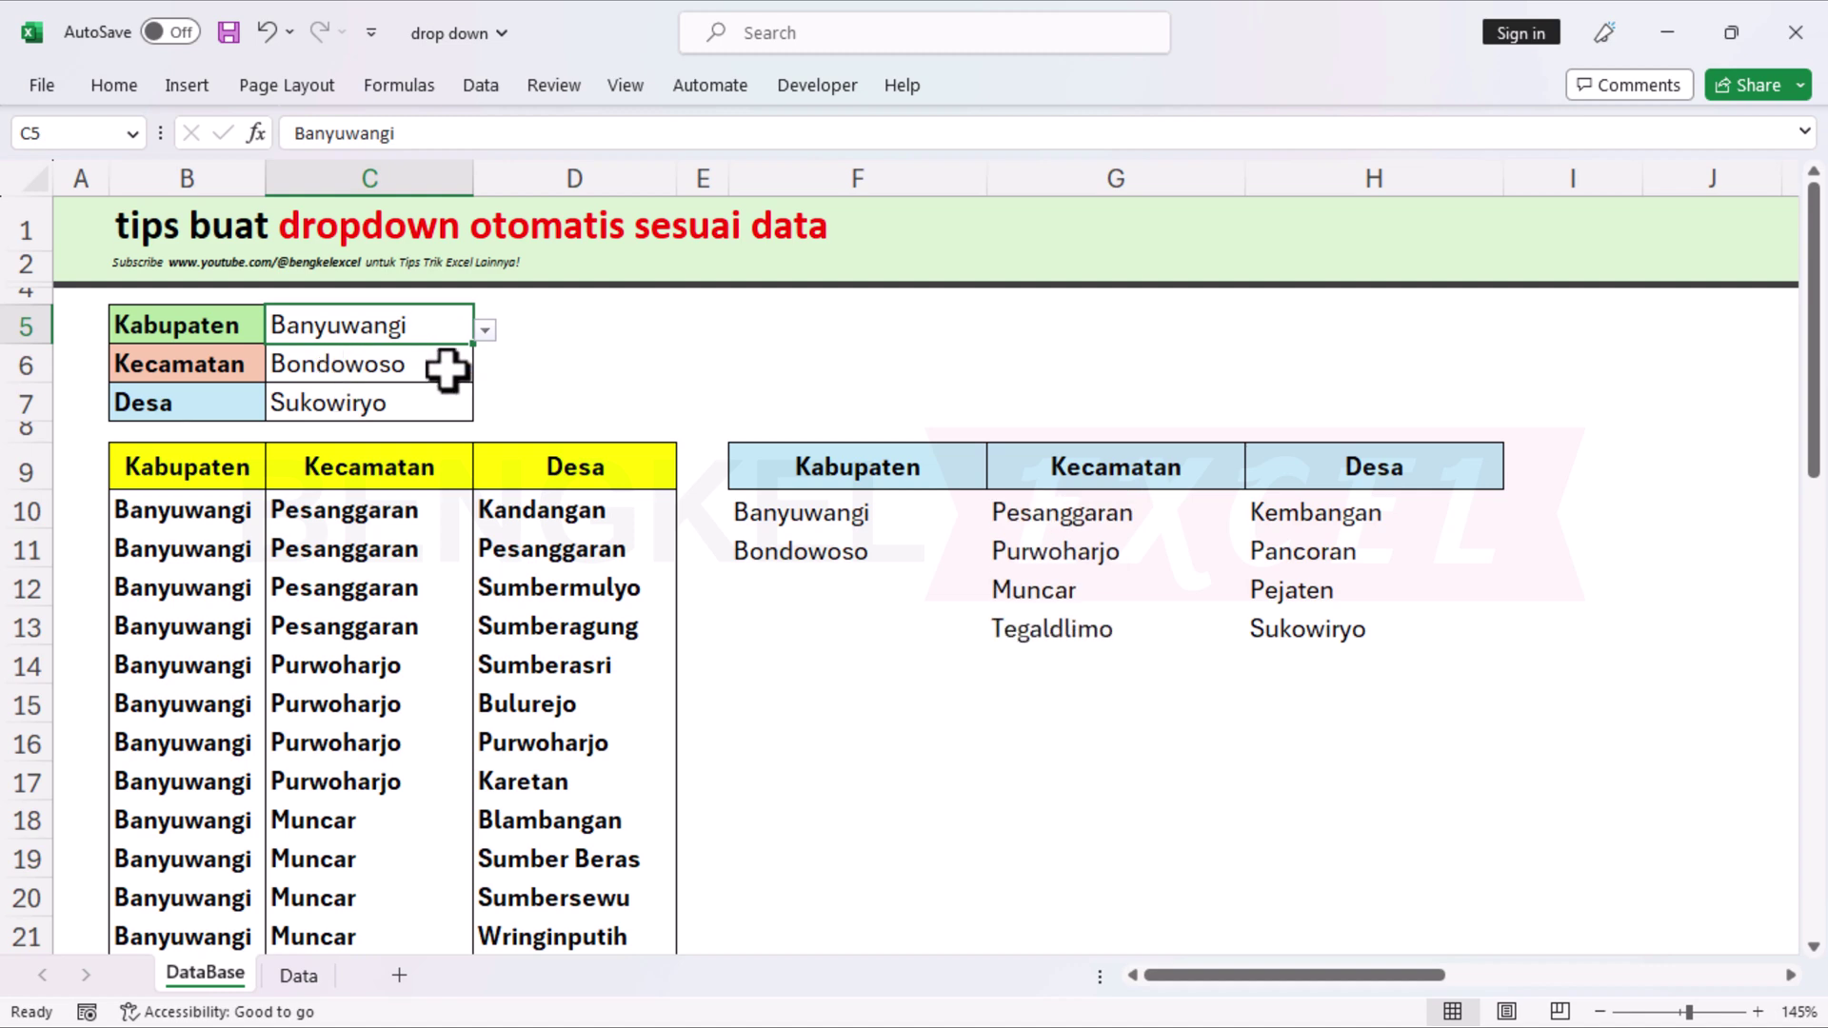
click(445, 368)
click(485, 368)
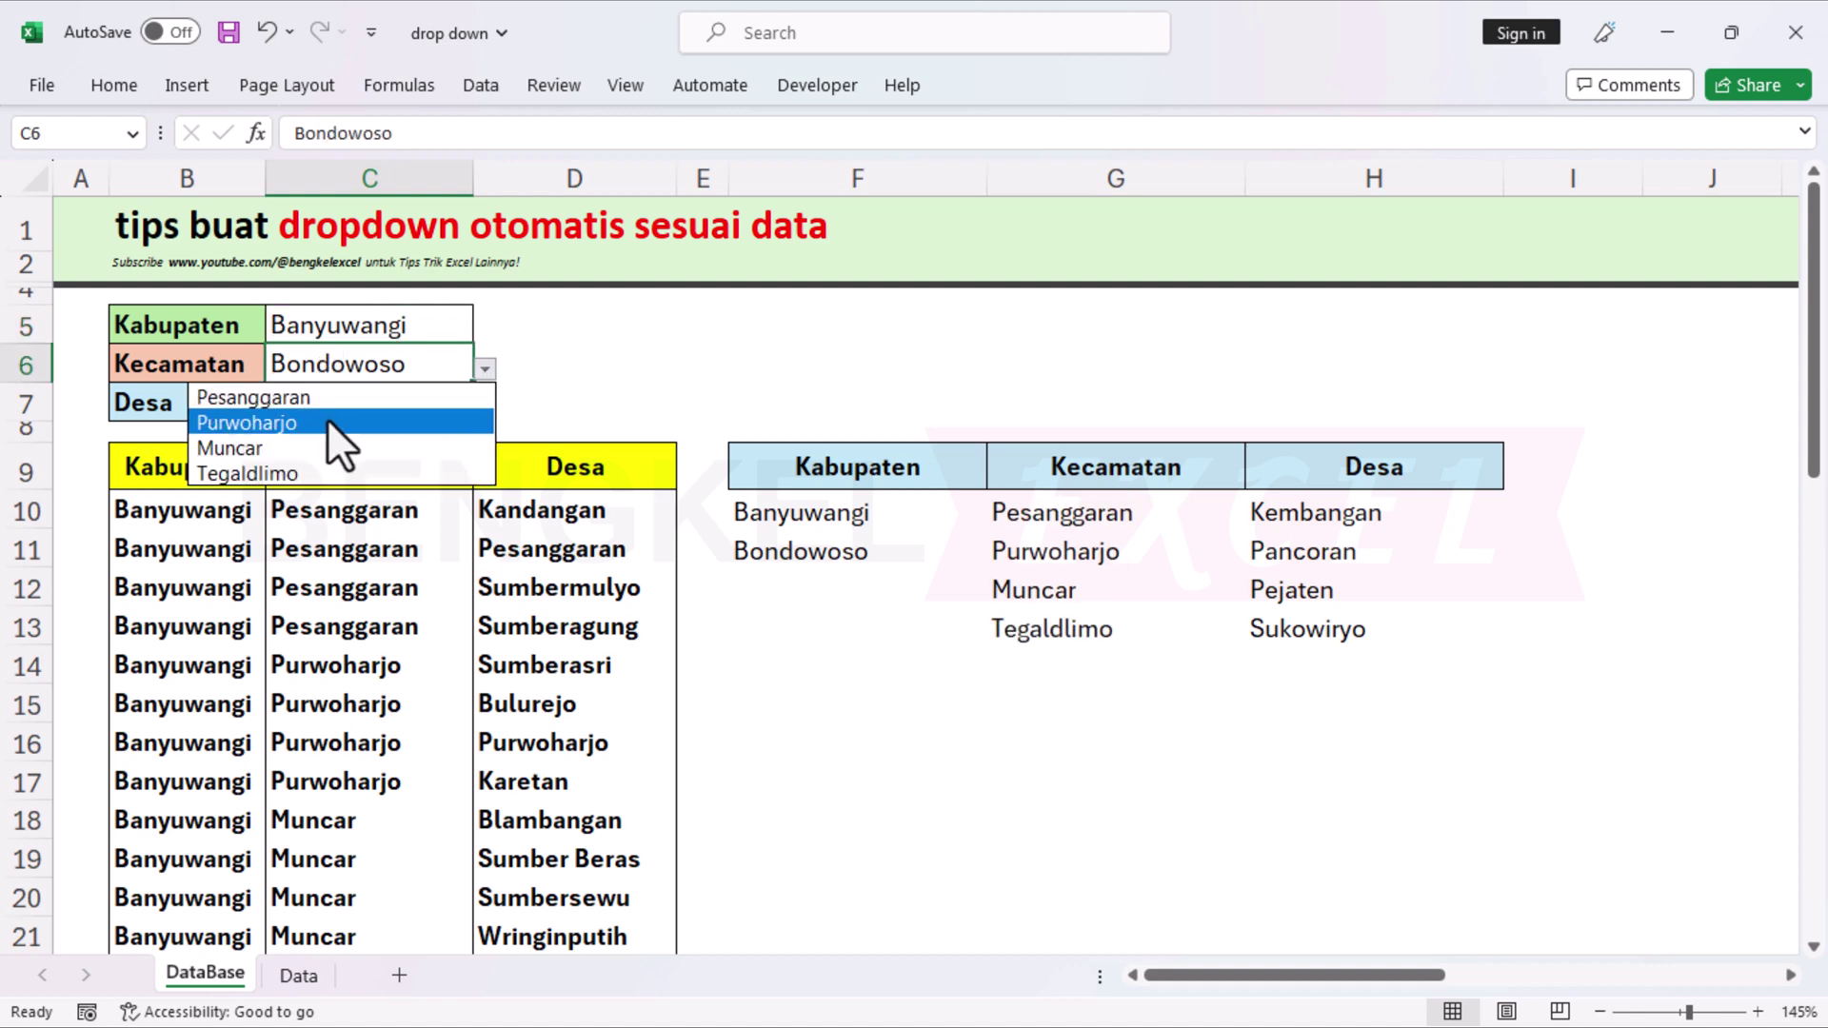
click(327, 419)
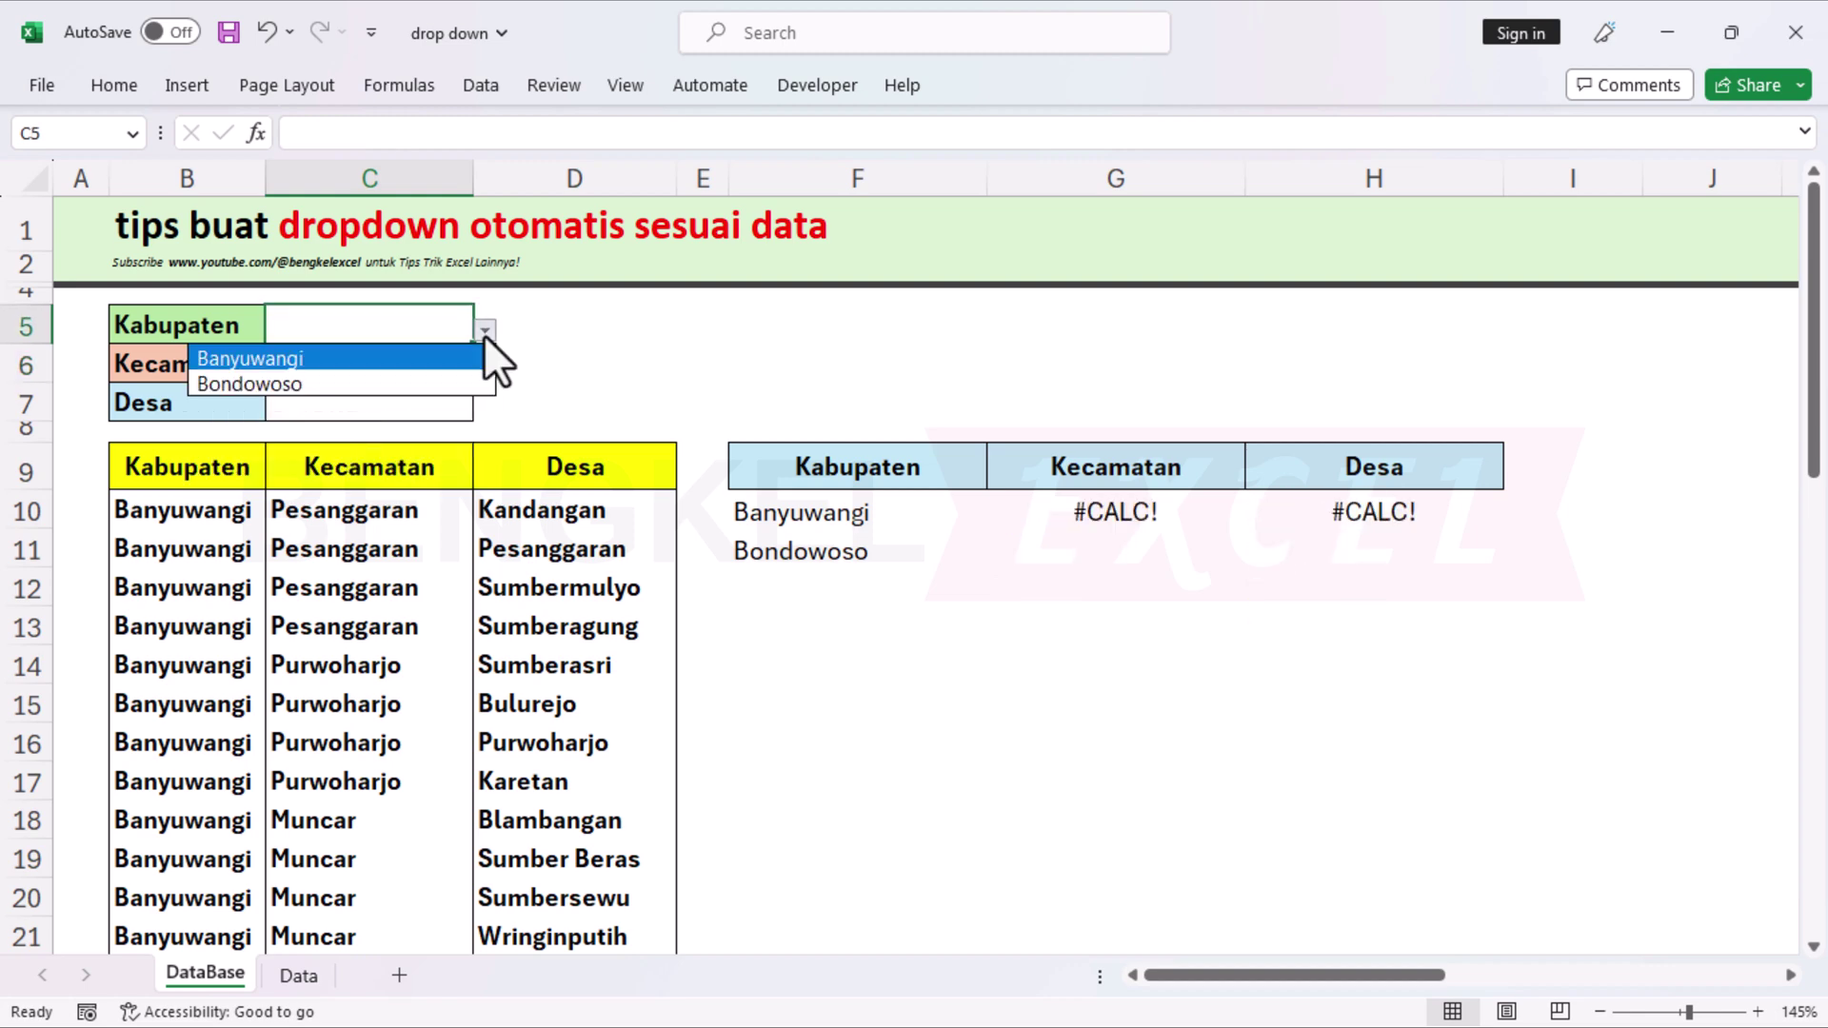
Step: Fill the empty input cells C5:C7 with Banyuwangi, Purwoharjo and Bulurejo from their dropdowns
click(286, 358)
click(444, 367)
click(485, 368)
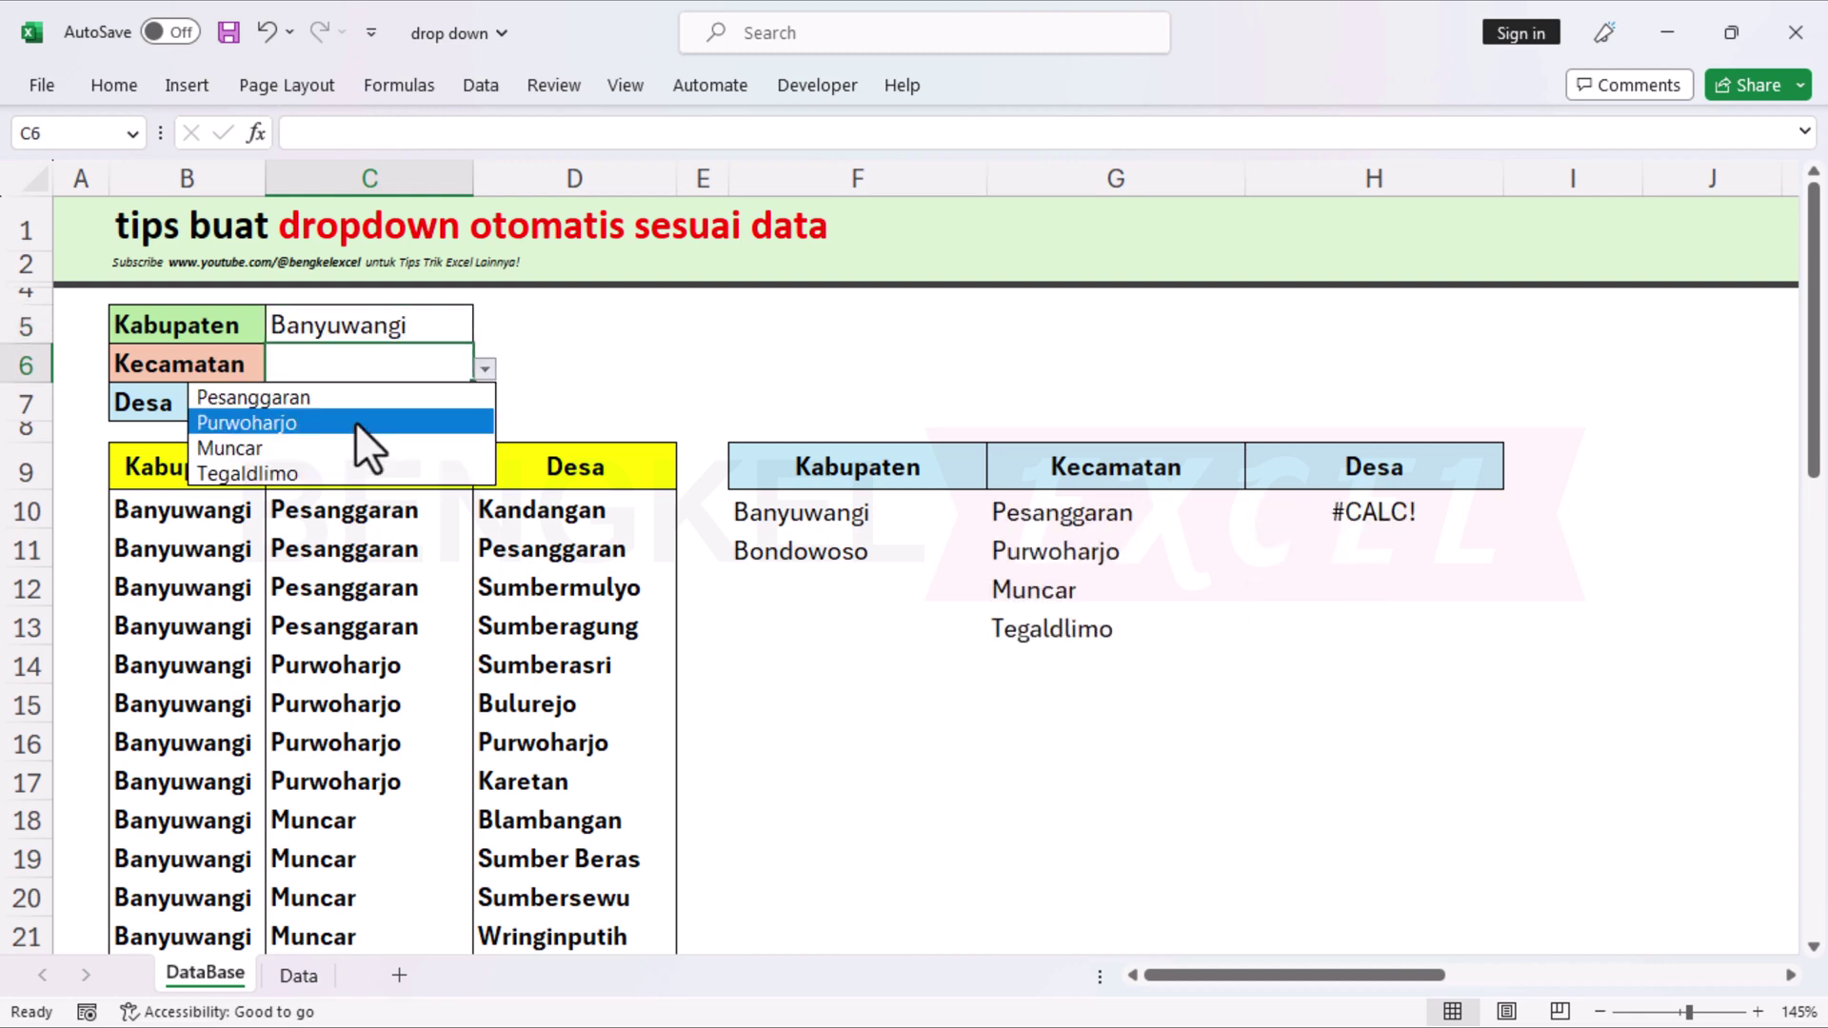
click(328, 421)
click(445, 407)
click(484, 408)
click(334, 467)
Step: Set both the Kabupaten in C5 and the Kecamatan in C6 to Bondowoso, and expand the Desa dropdown in C7
click(438, 329)
click(484, 331)
click(353, 384)
click(444, 367)
click(484, 370)
click(352, 422)
click(444, 406)
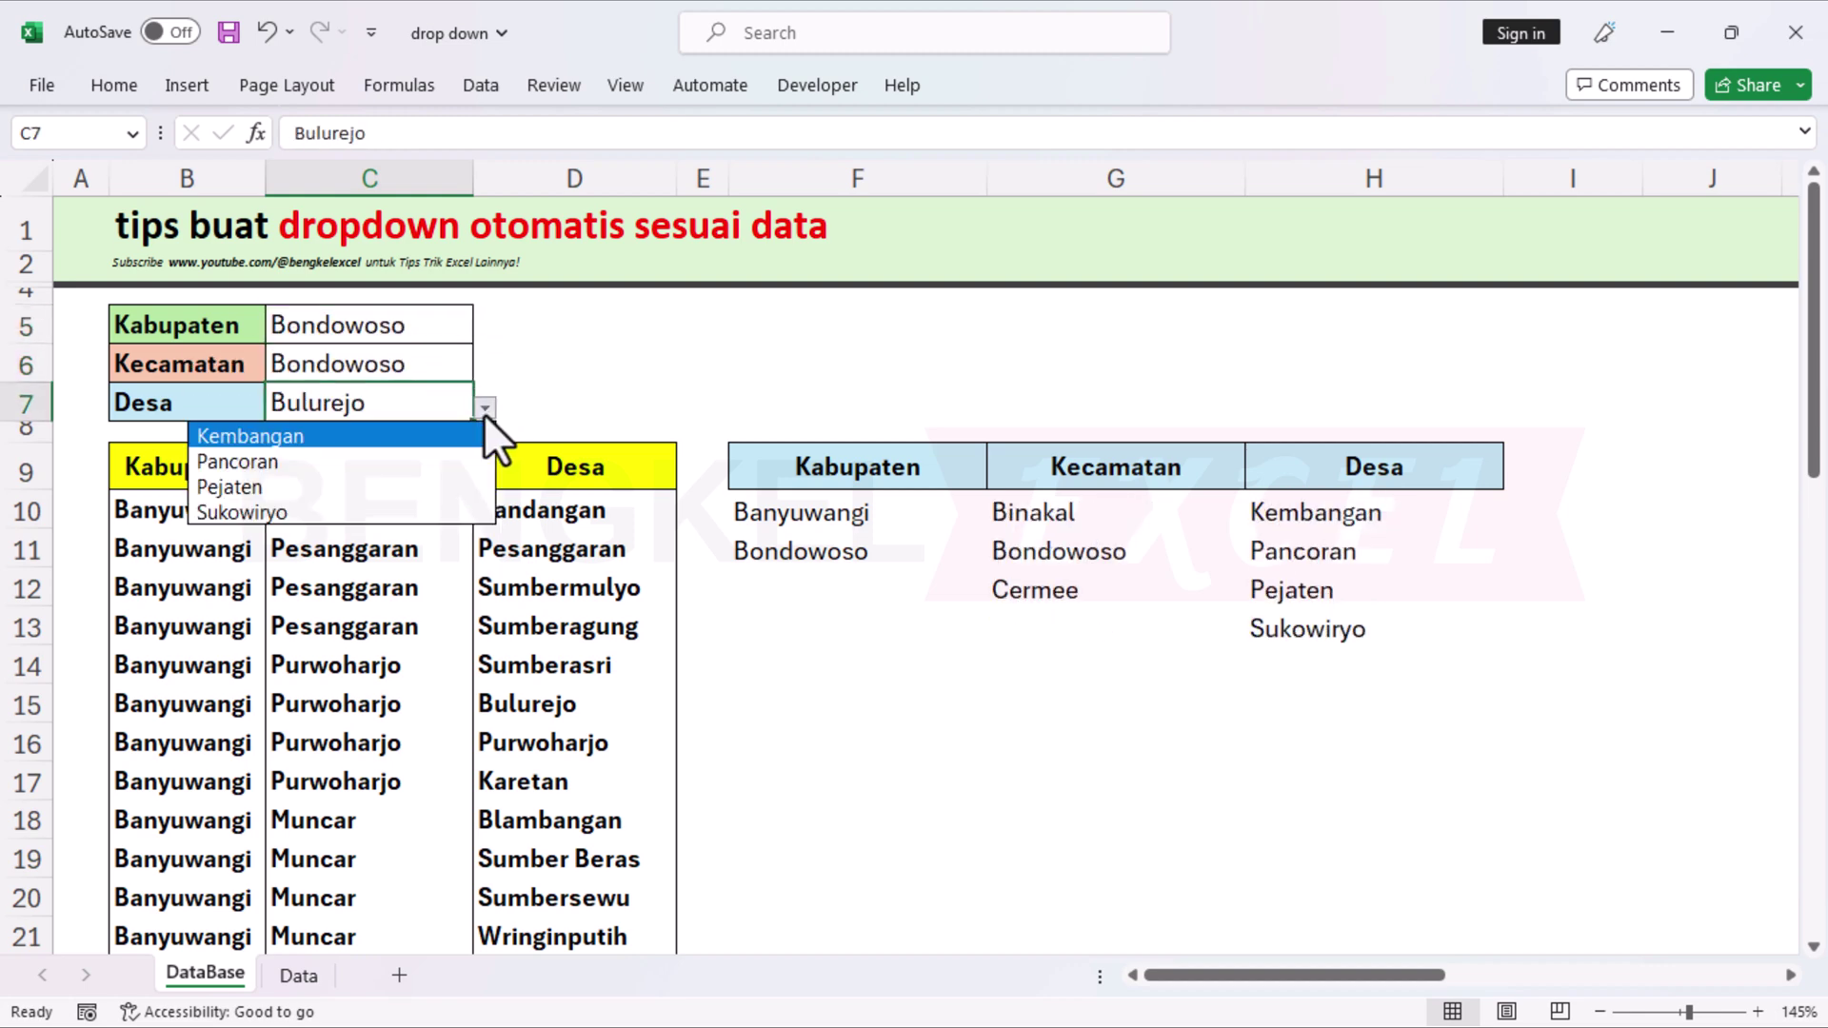
click(285, 358)
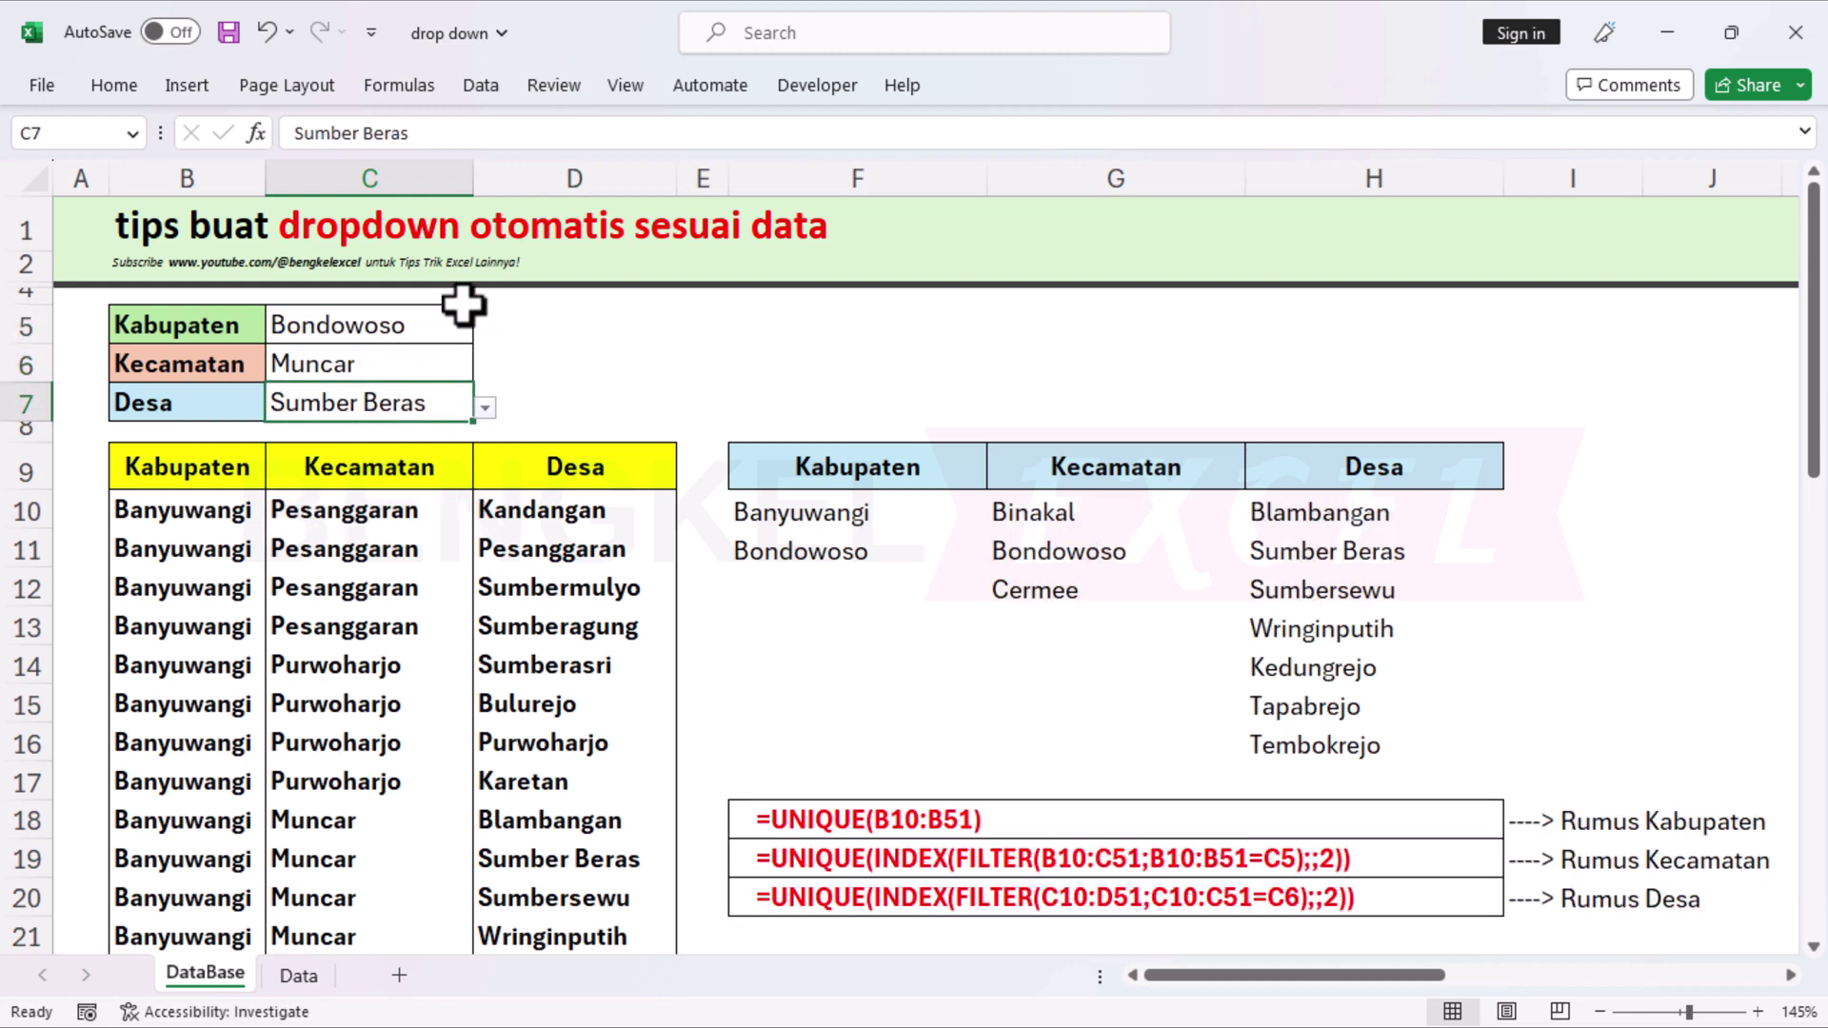
Step: Set C5:C7 to Kabupaten Banyuwangi, Kecamatan Pesanggaran and Desa Pesanggaran from their dropdowns
click(469, 314)
click(485, 330)
click(398, 359)
click(445, 367)
click(486, 367)
click(333, 397)
click(434, 402)
click(485, 408)
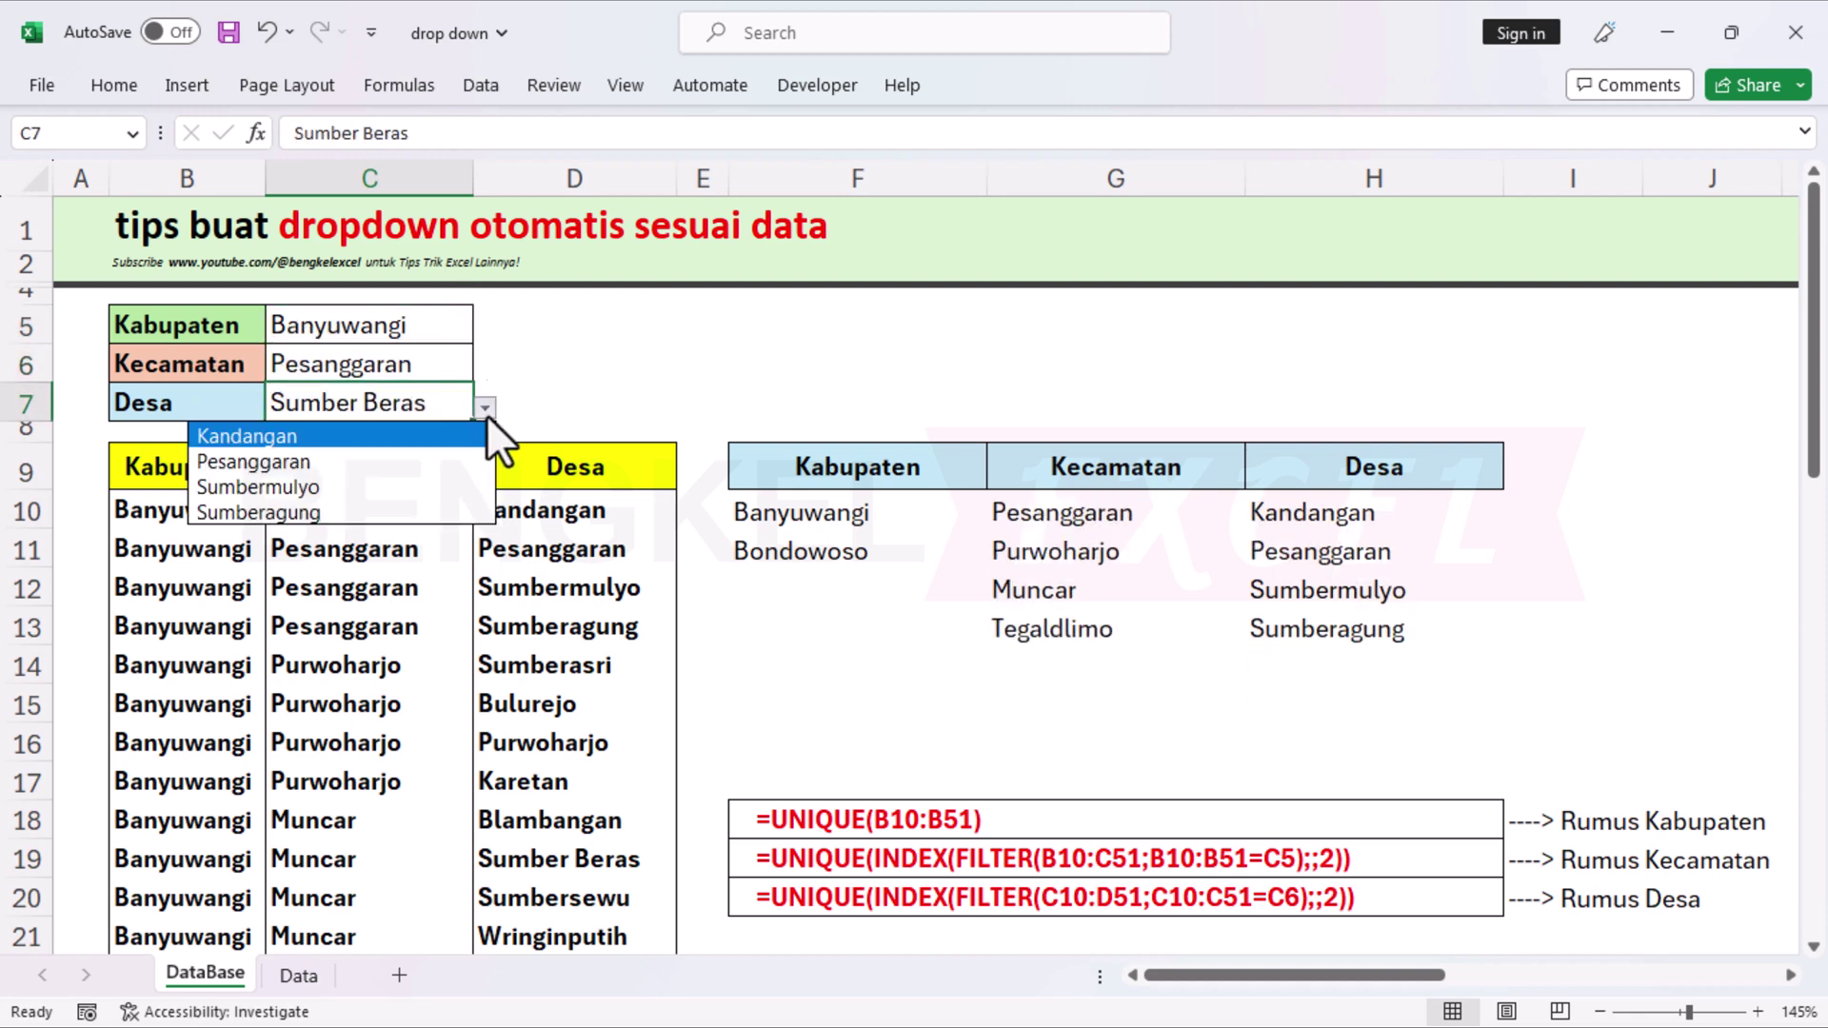
click(396, 466)
Step: Set the Kabupaten in C5 to Bondowoso and expand the Kecamatan dropdown in C6
click(461, 324)
click(485, 331)
click(419, 381)
click(433, 367)
click(486, 369)
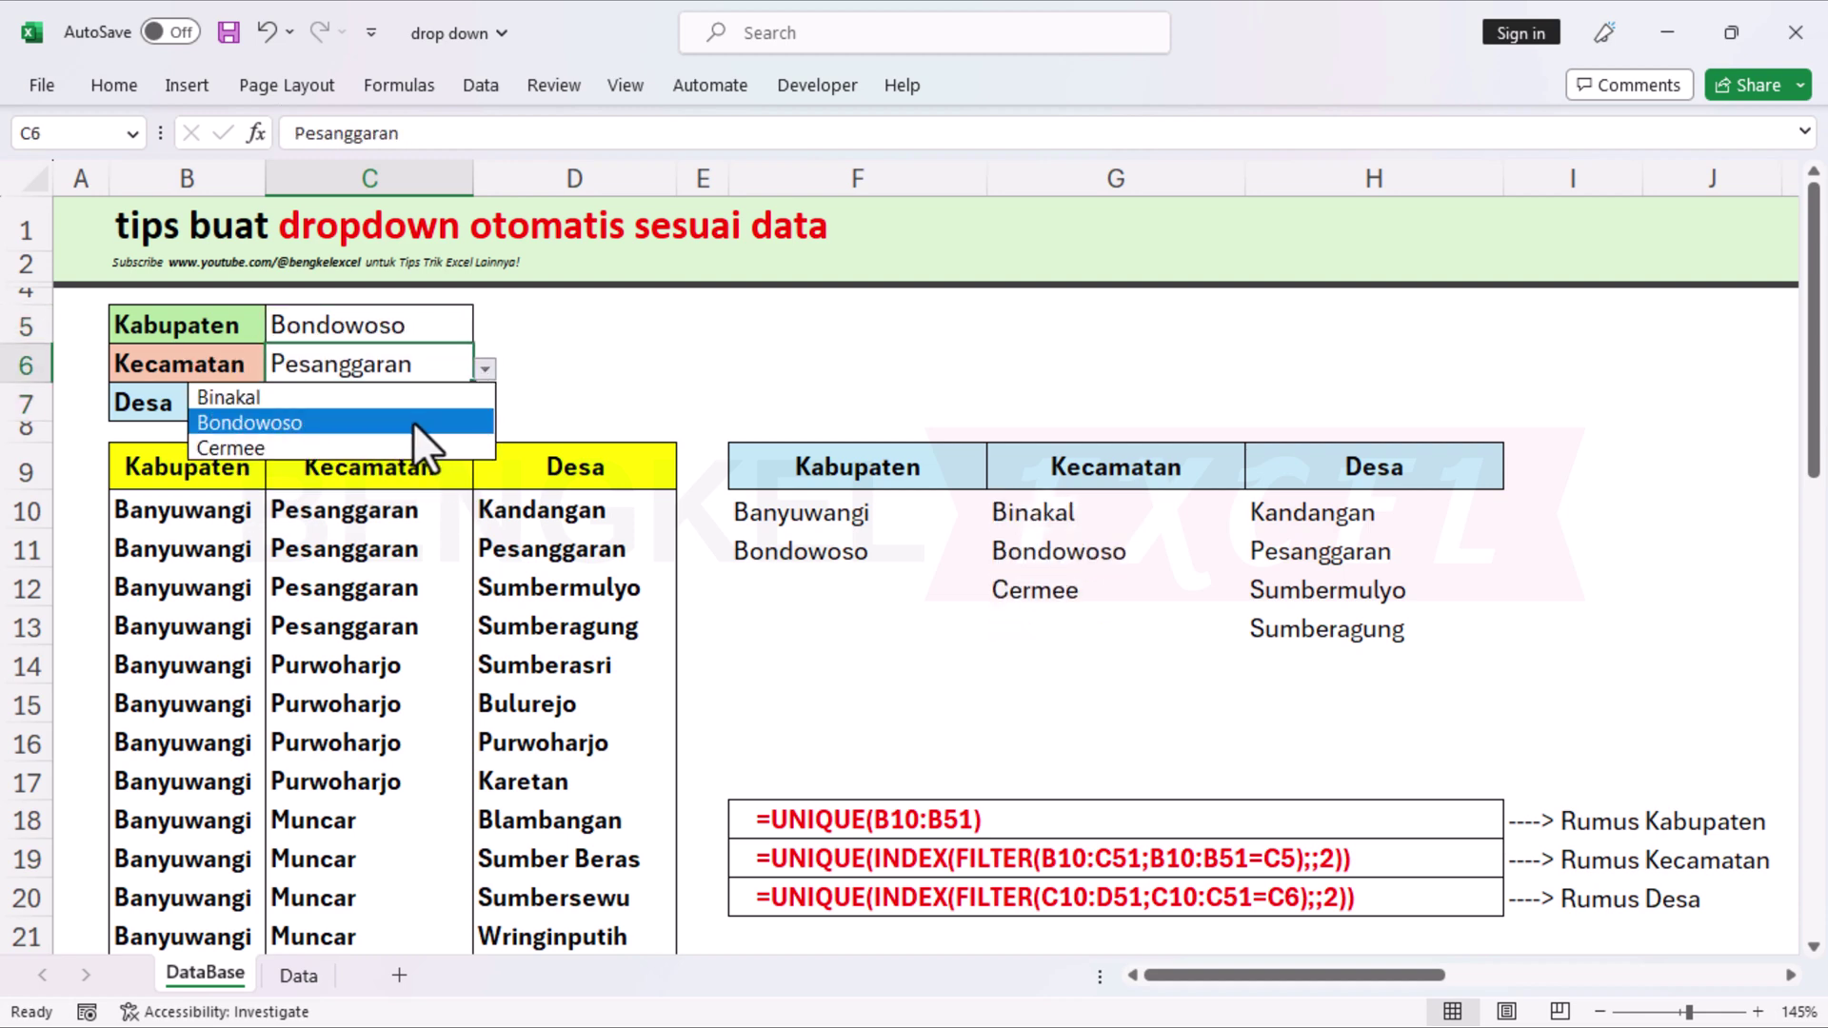